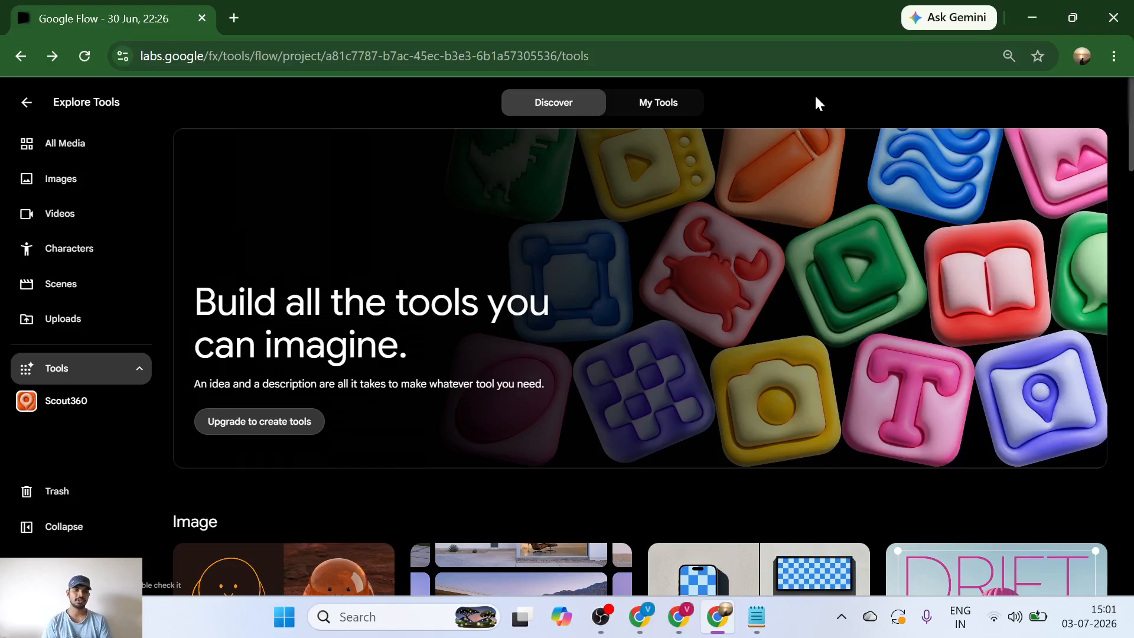
{"action": "key", "text": "super+d"}
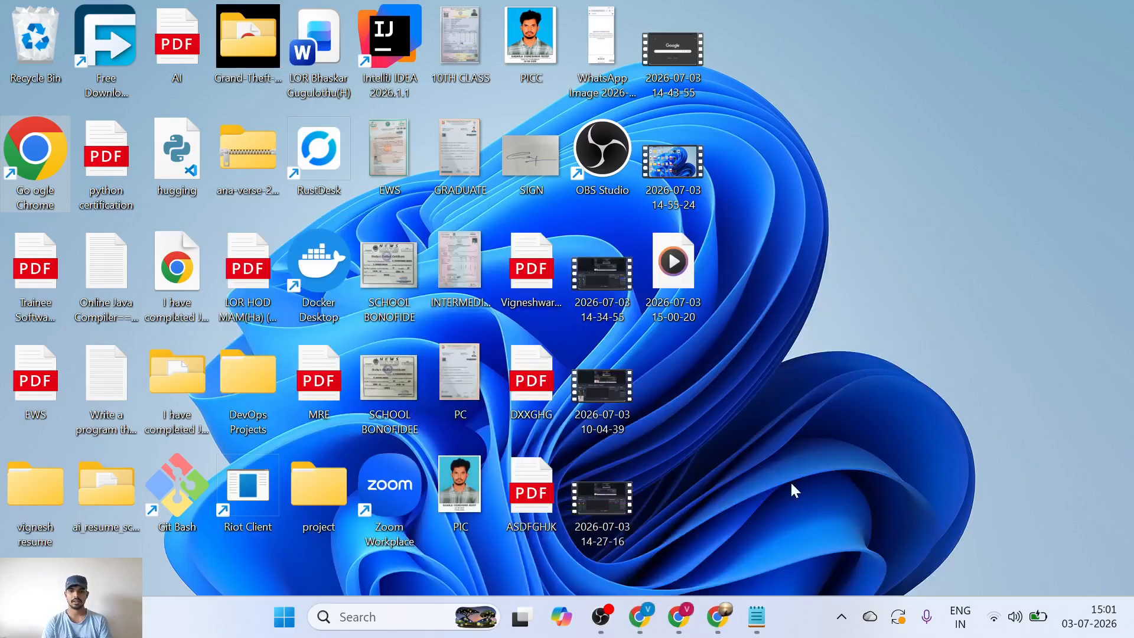
{"action": "mouse_move", "coordinate": [636, 624]}
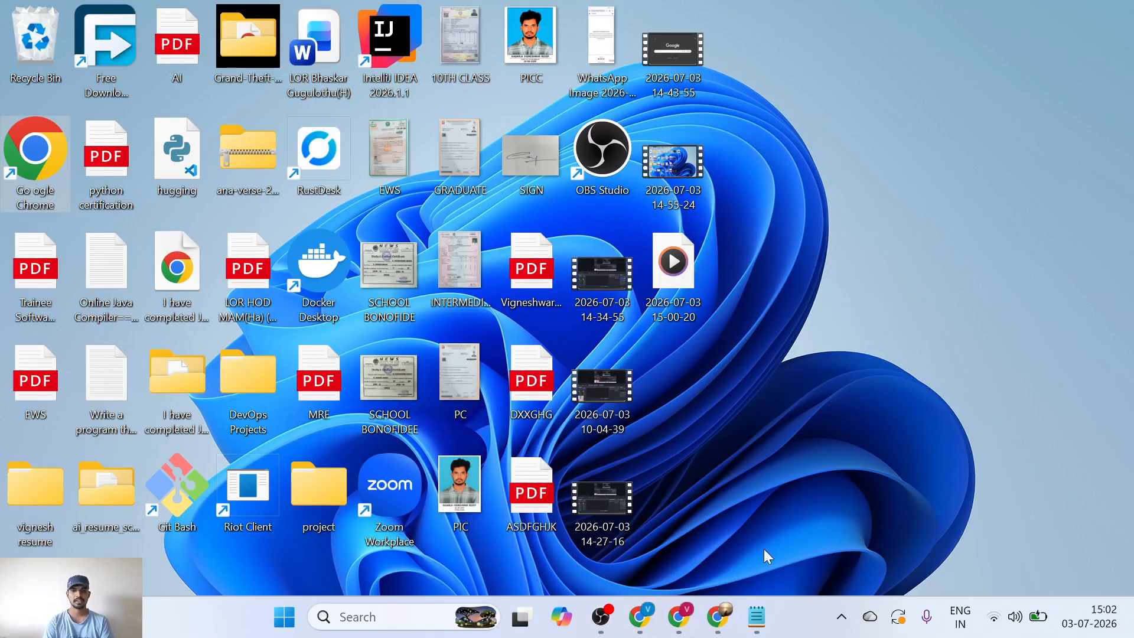
{"action": "key", "text": "super+d"}
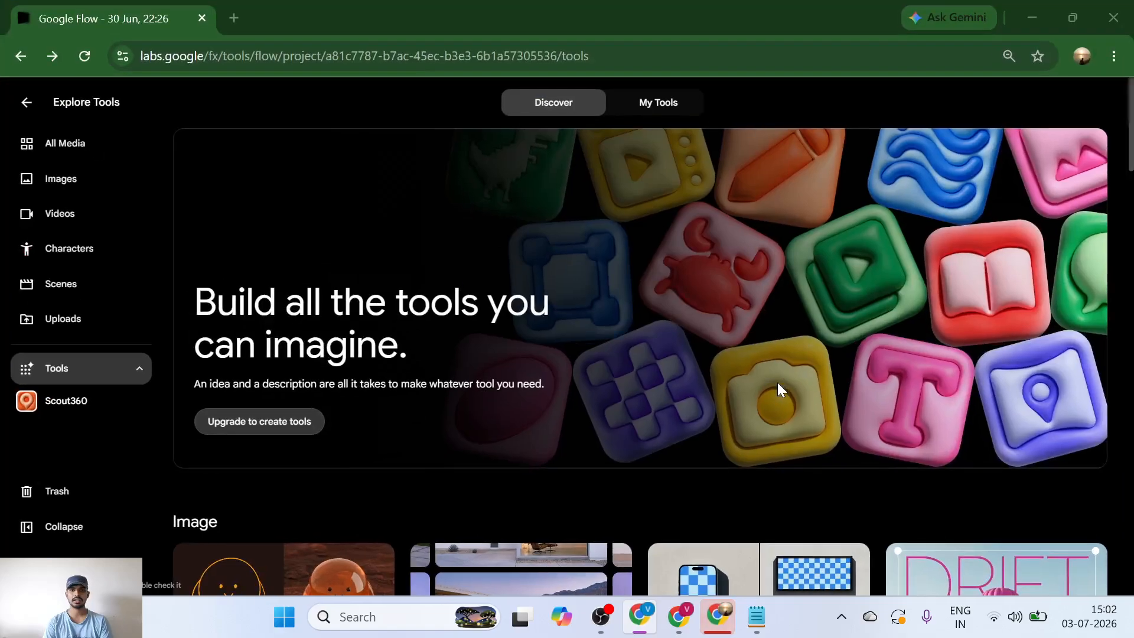
Switch to the prompts file in Notepad and replace "Hindi" with "Telugu" in the first line of Prompt 1.
{"action": "left_click", "coordinate": [758, 616]}
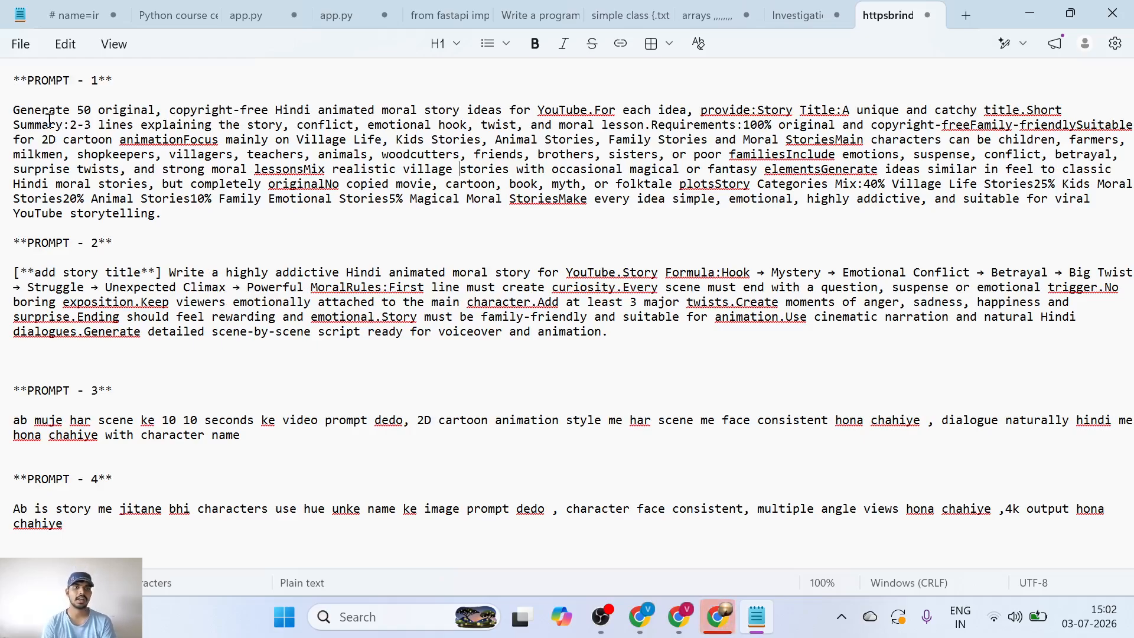
{"action": "left_click", "coordinate": [312, 110]}
{"action": "key", "text": "BackSpace"}
{"action": "key", "text": "BackSpace"}
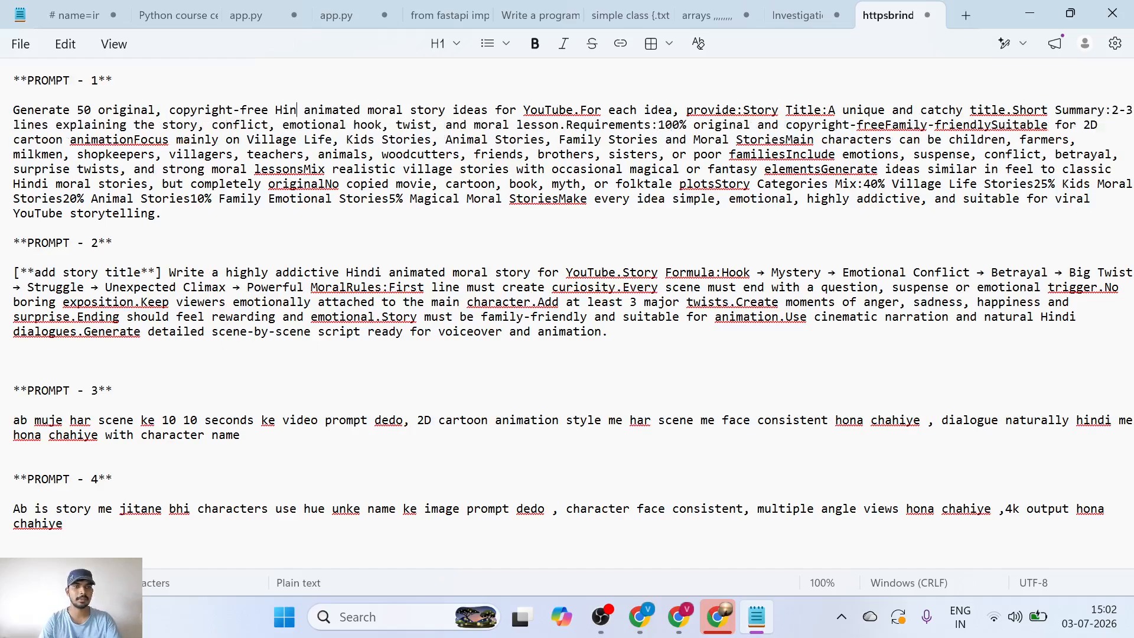
{"action": "key", "text": "BackSpace"}
{"action": "key", "text": "BackSpace"}
{"action": "key", "text": "BackSpace"}
{"action": "type", "text": "Telu"}
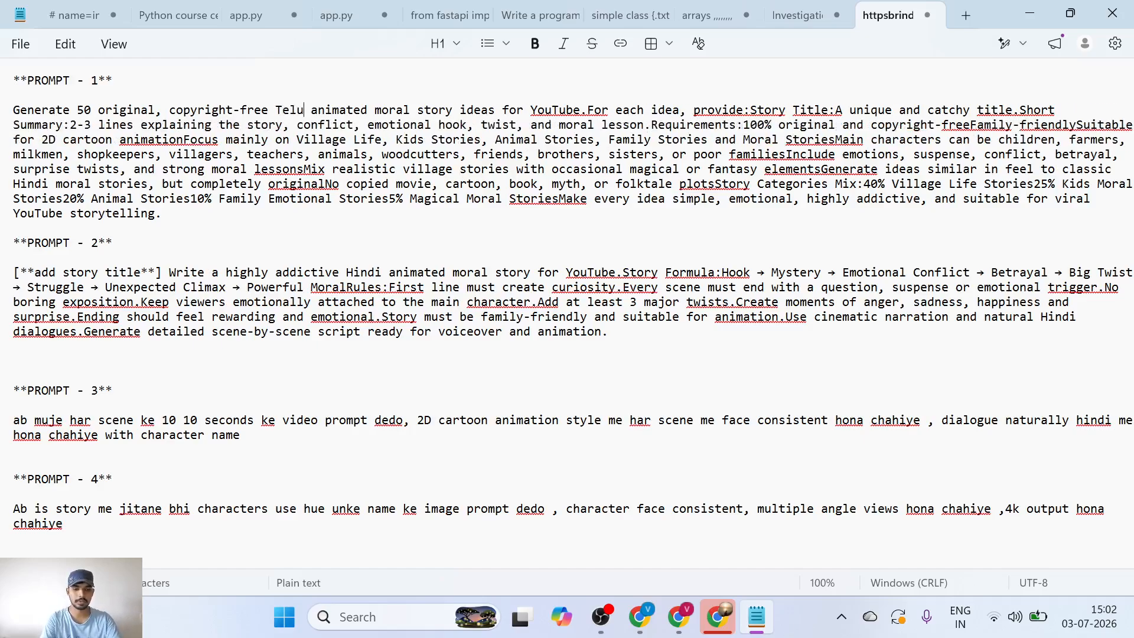
{"action": "type", "text": "gu"}
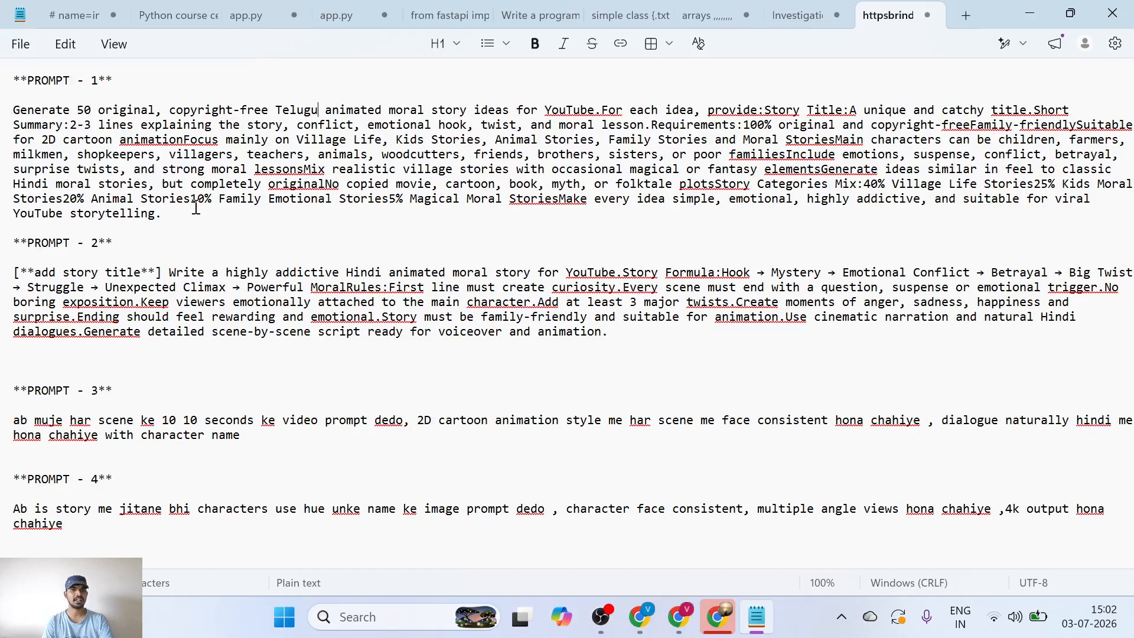
Replace "Hindi" with "Telugu" in the opening line of Prompt 2.
{"action": "left_click", "coordinate": [379, 275]}
{"action": "key", "text": "BackSpace"}
{"action": "key", "text": "BackSpace"}
{"action": "key", "text": "BackSpace"}
{"action": "key", "text": "BackSpace"}
{"action": "key", "text": "BackSpace"}
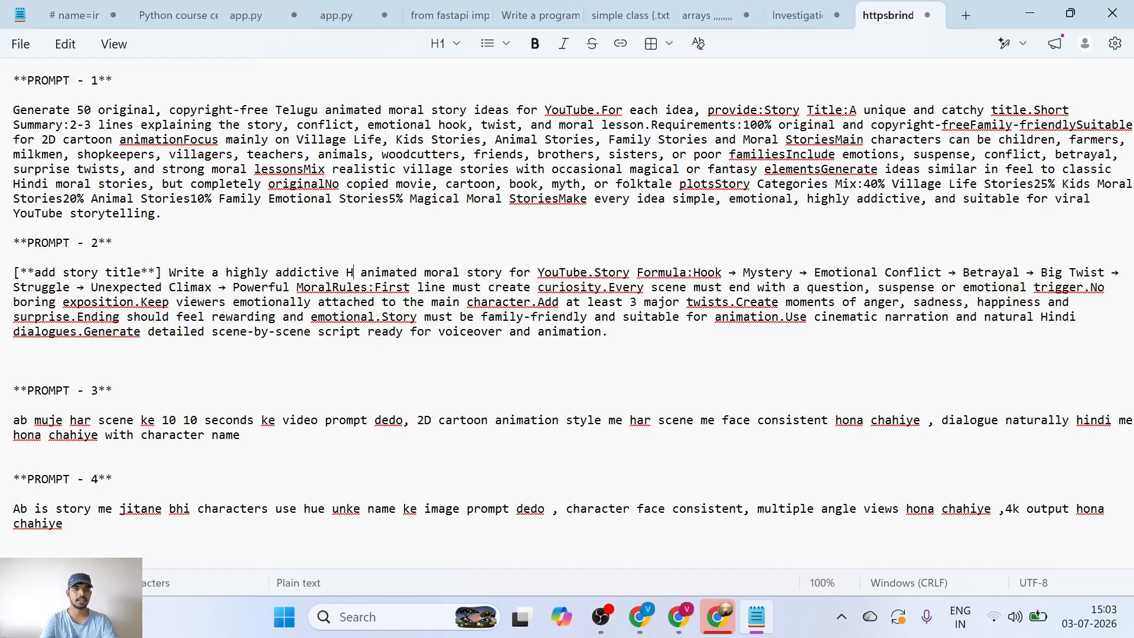
{"action": "type", "text": "Telugu"}
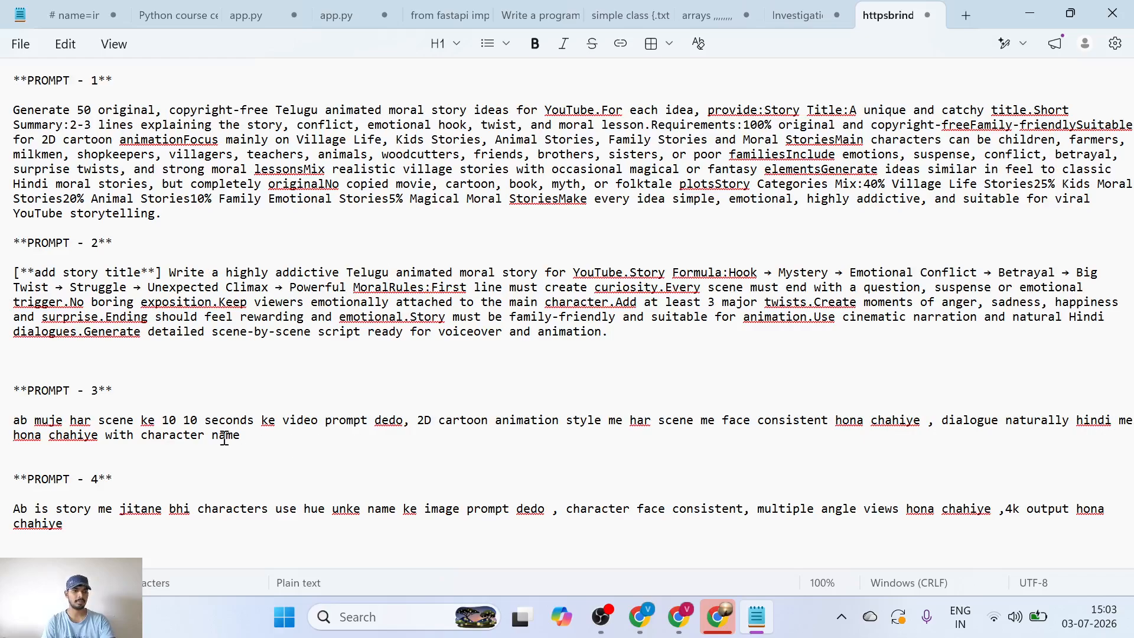
Change the dialogue language in Prompt 3 from "hindi" to "Telugu".
{"action": "left_click_drag", "start_coordinate": [266, 447], "coordinate": [17, 415]}
{"action": "left_click", "coordinate": [16, 417]}
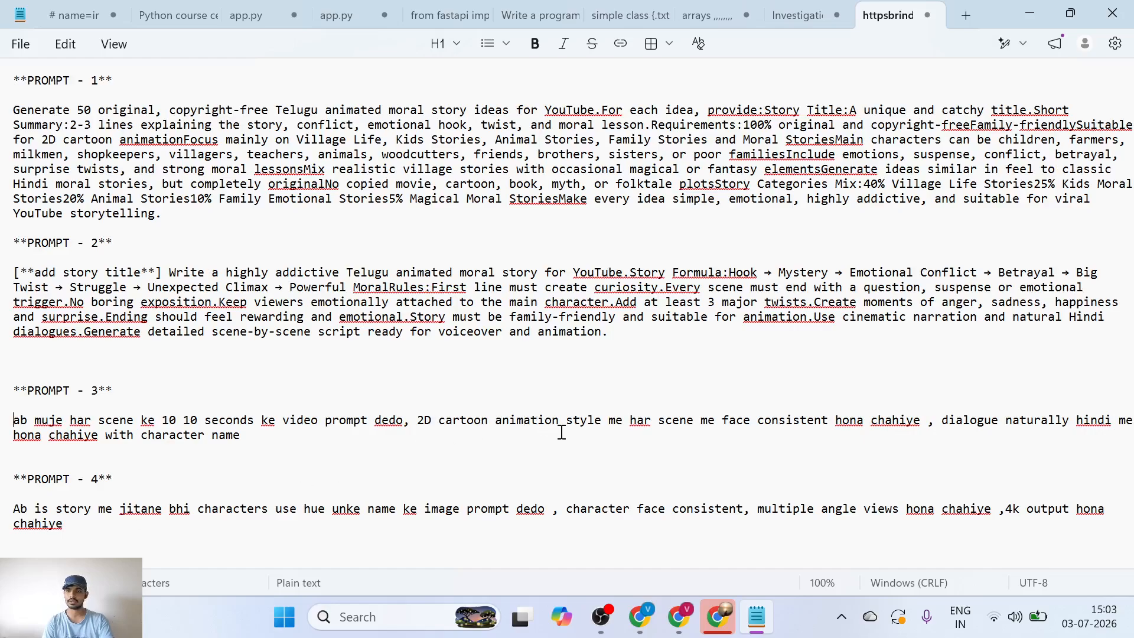
{"action": "left_click", "coordinate": [1114, 418]}
{"action": "key", "text": "BackSpace"}
{"action": "key", "text": "BackSpace"}
{"action": "key", "text": "BackSpace"}
{"action": "key", "text": "BackSpace"}
{"action": "key", "text": "BackSpace"}
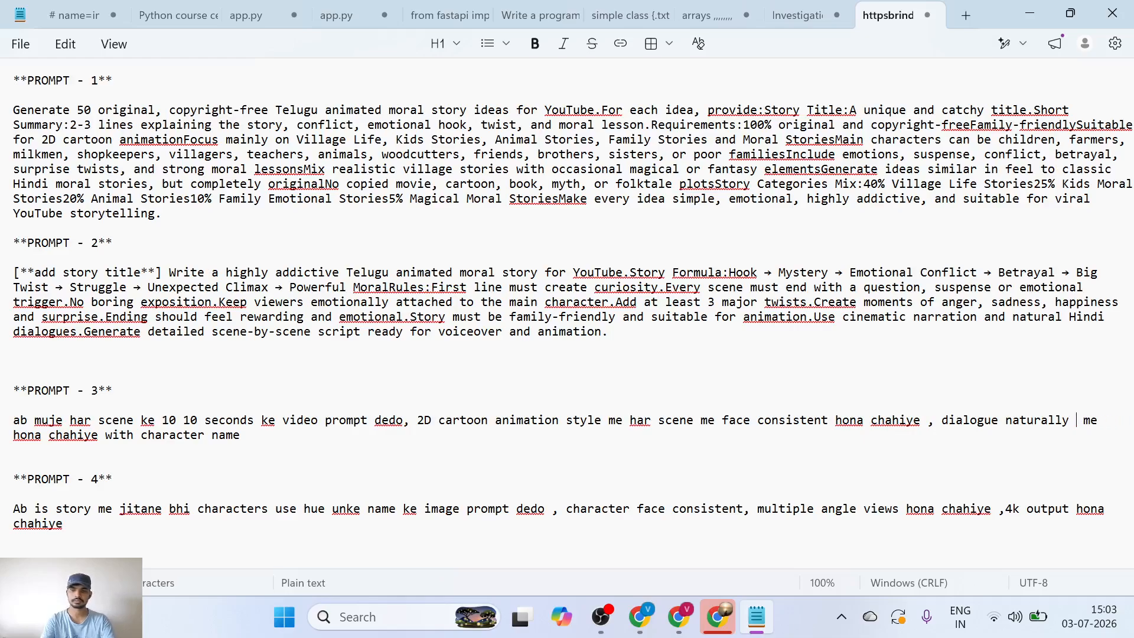
{"action": "type", "text": "Telugu"}
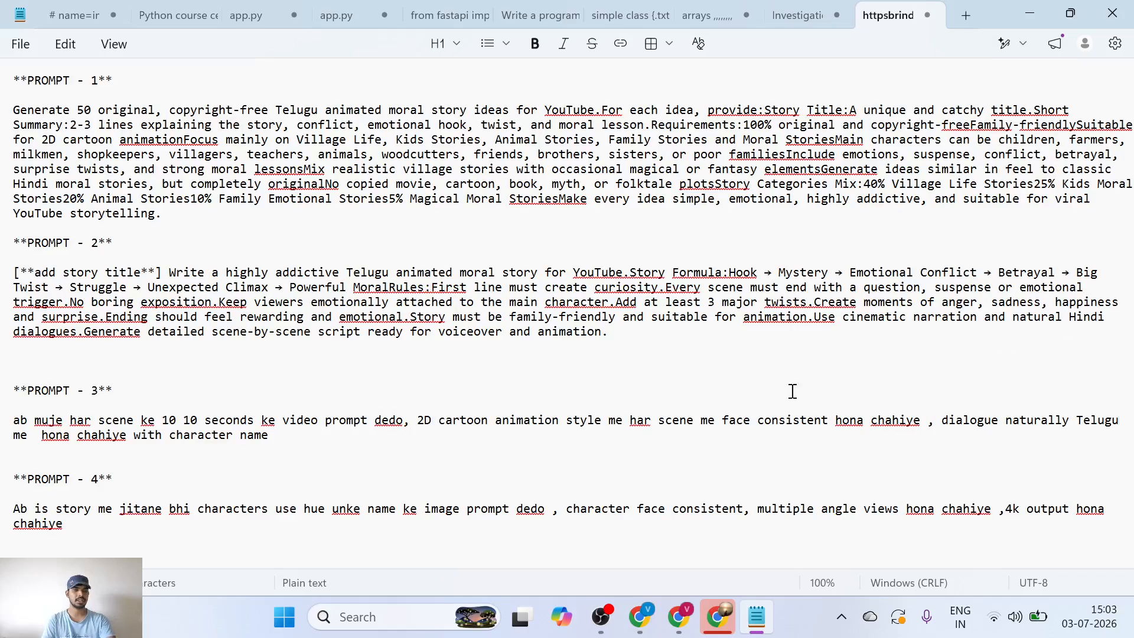
Copy the full Prompt 1 paragraph and submit it in a new ChatGPT chat.
{"action": "triple_click", "coordinate": [487, 172]}
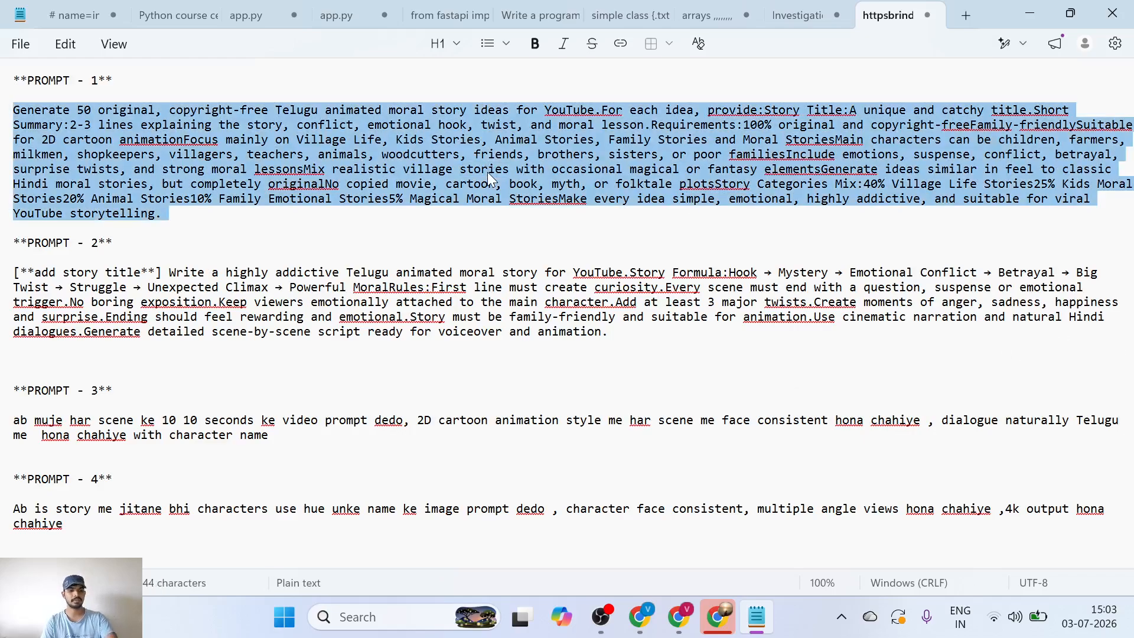
{"action": "left_click", "coordinate": [640, 617]}
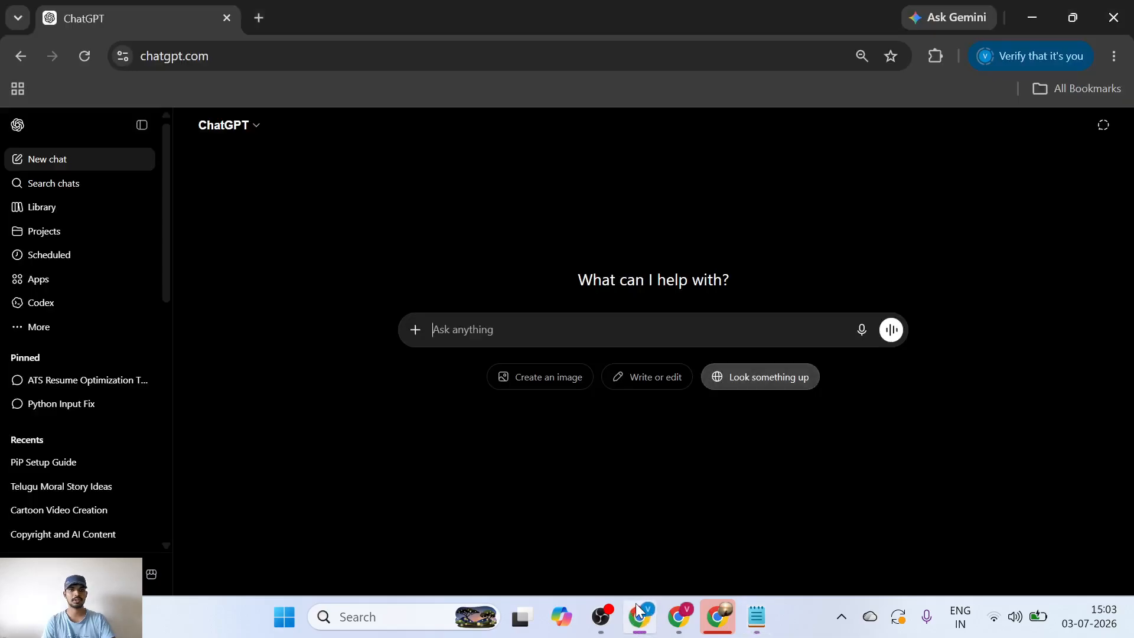
{"action": "key", "text": "ctrl+v"}
{"action": "key", "text": "Return"}
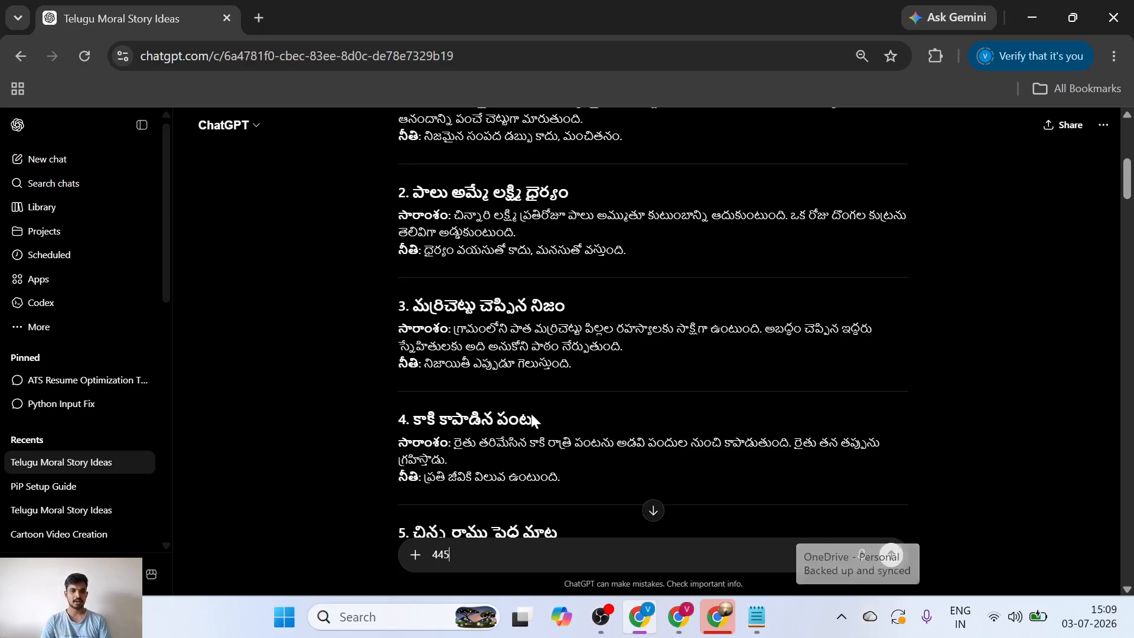
Clear the stray text from the message draft and send "50" as the reply to the story ideas.
{"action": "scroll", "coordinate": [517, 401], "scroll_direction": "down", "scroll_amount": 1}
{"action": "scroll", "coordinate": [459, 424], "scroll_direction": "down", "scroll_amount": 20}
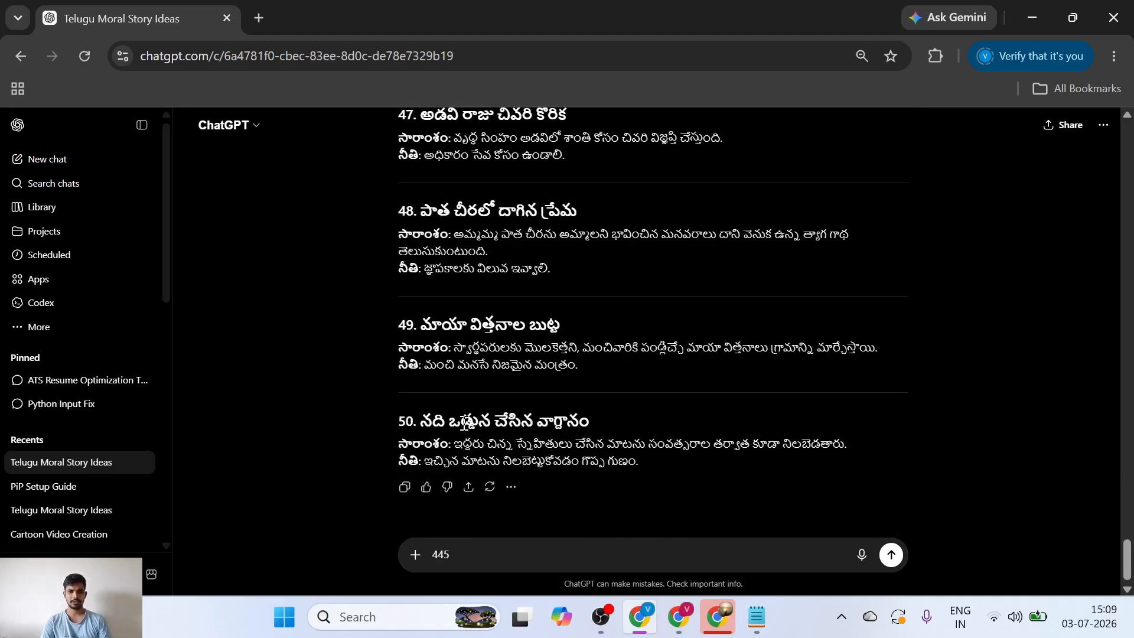
{"action": "key", "text": "BackSpace"}
{"action": "key", "text": "BackSpace"}
{"action": "key", "text": "BackSpace"}
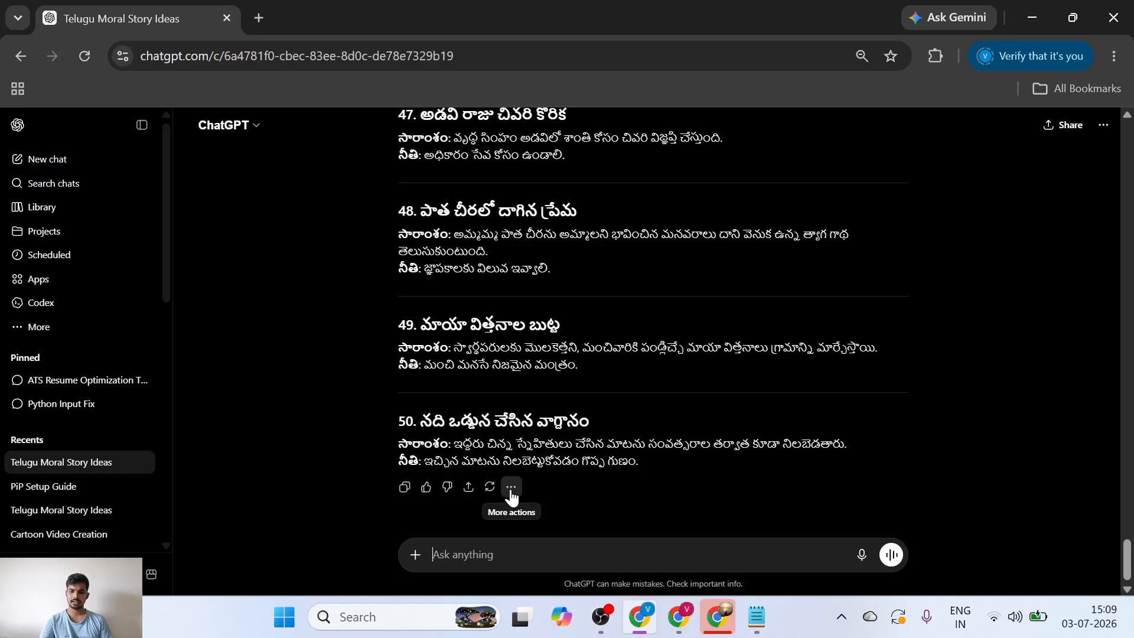
{"action": "type", "text": "50"}
{"action": "key", "text": "Return"}
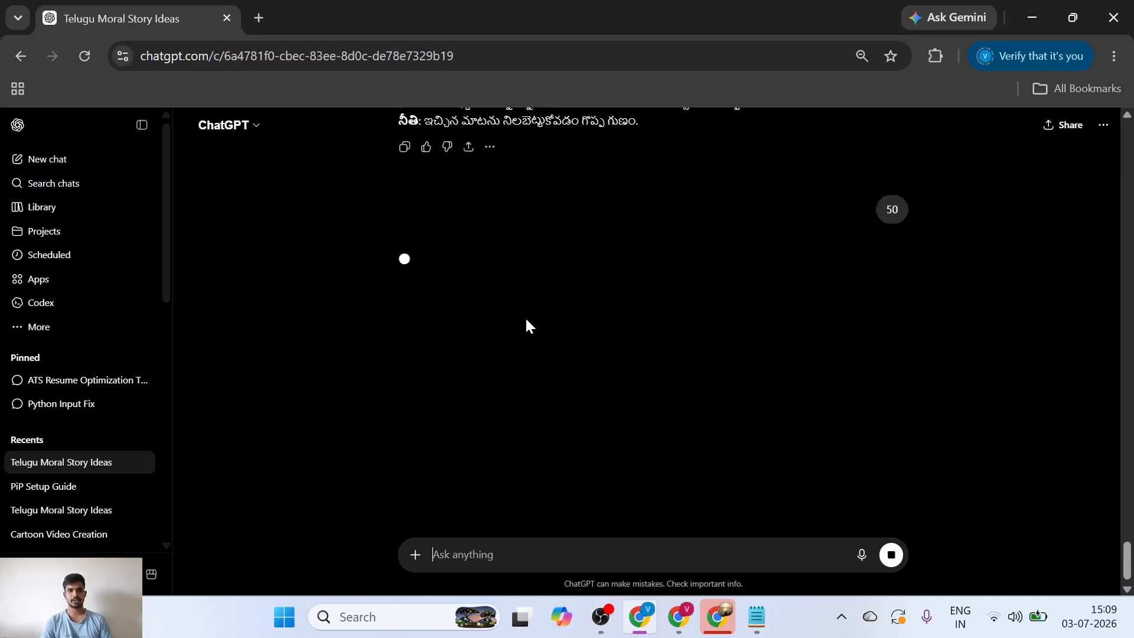
{"action": "type", "text": "45"}
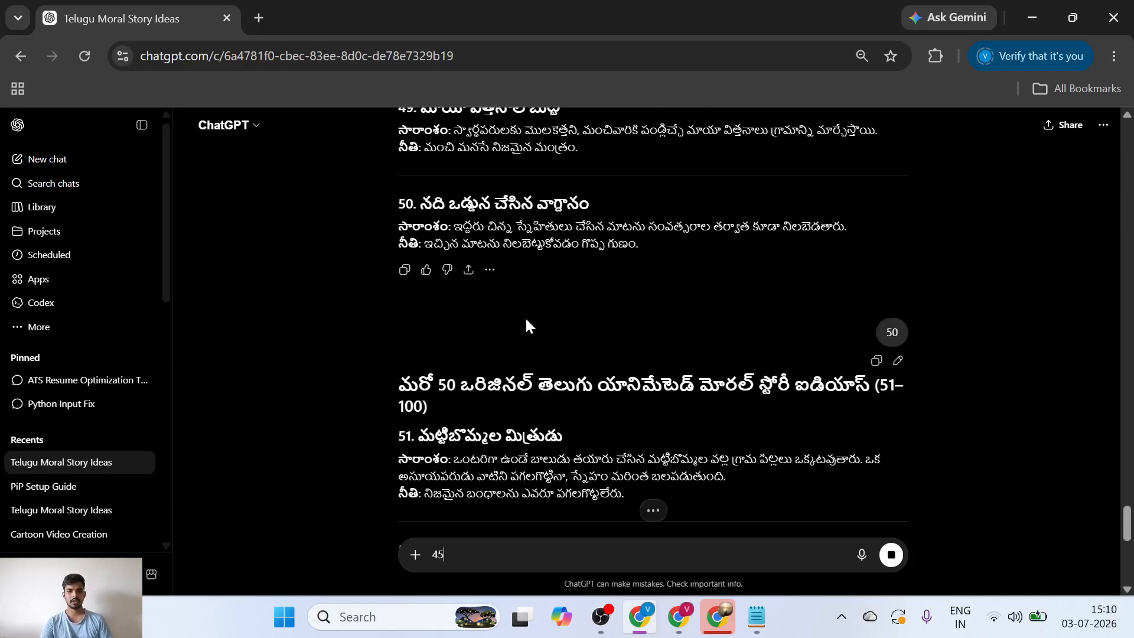
{"action": "key", "text": "BackSpace"}
{"action": "key", "text": "BackSpace"}
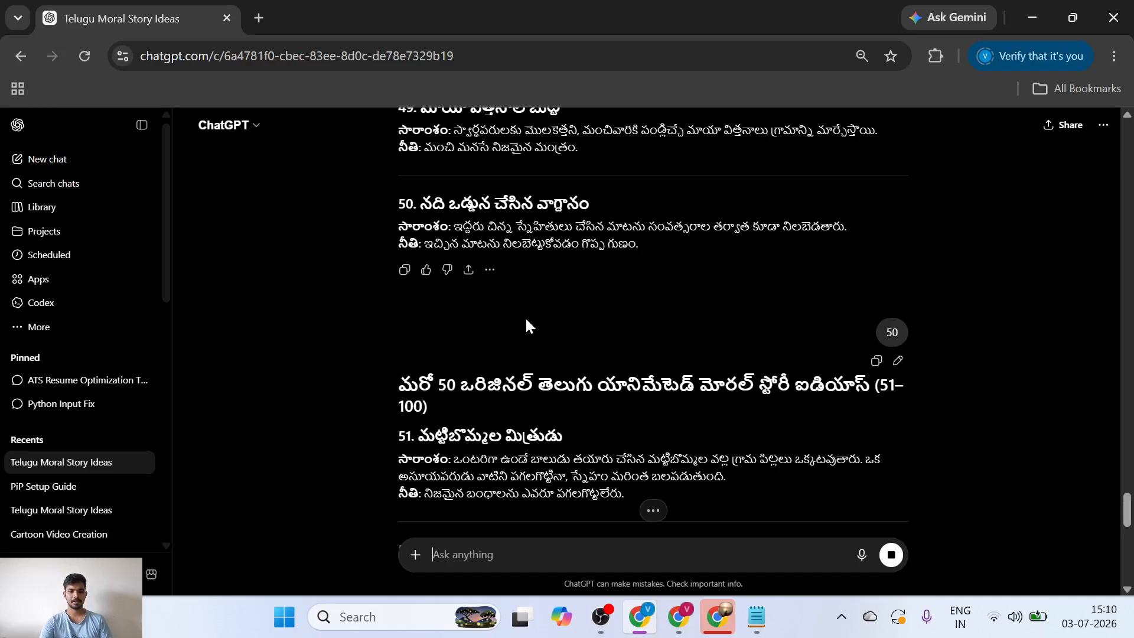
Look through the generated Telugu story ideas, from the first batch to the end of the new one.
{"action": "scroll", "coordinate": [519, 390], "scroll_direction": "down", "scroll_amount": 7}
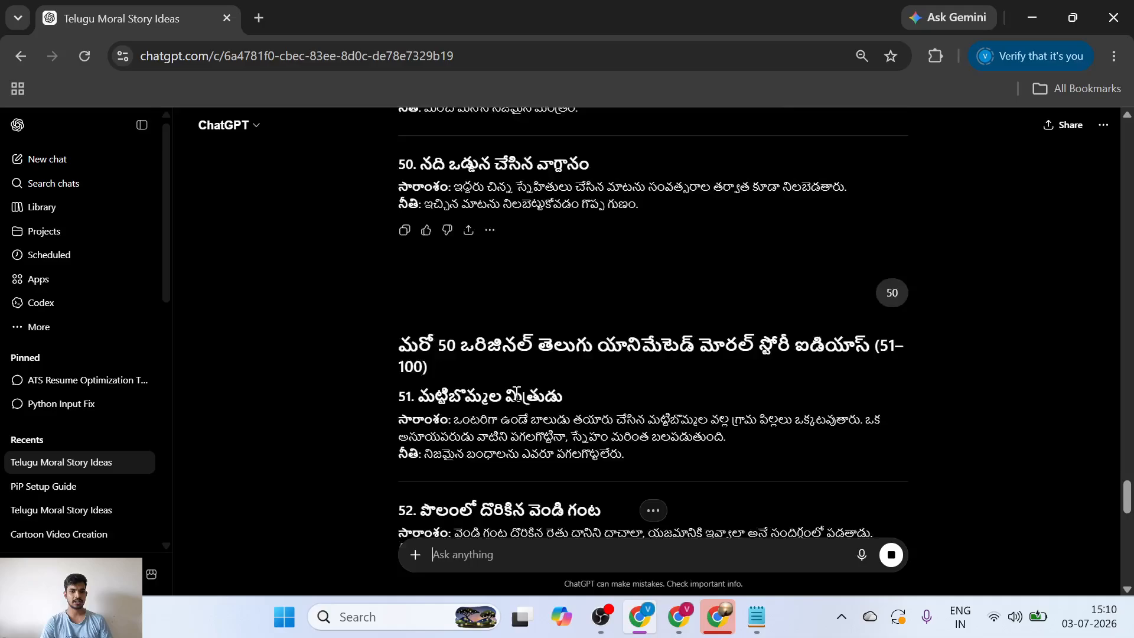
{"action": "scroll", "coordinate": [516, 392], "scroll_direction": "down", "scroll_amount": 7}
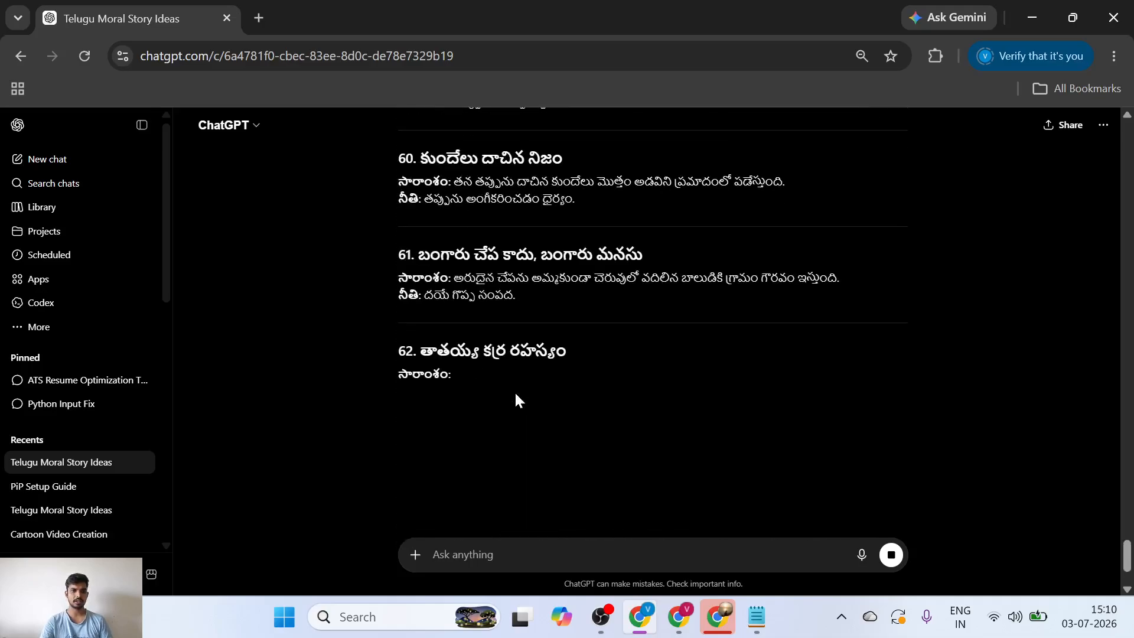
{"action": "scroll", "coordinate": [515, 392], "scroll_direction": "down", "scroll_amount": 7}
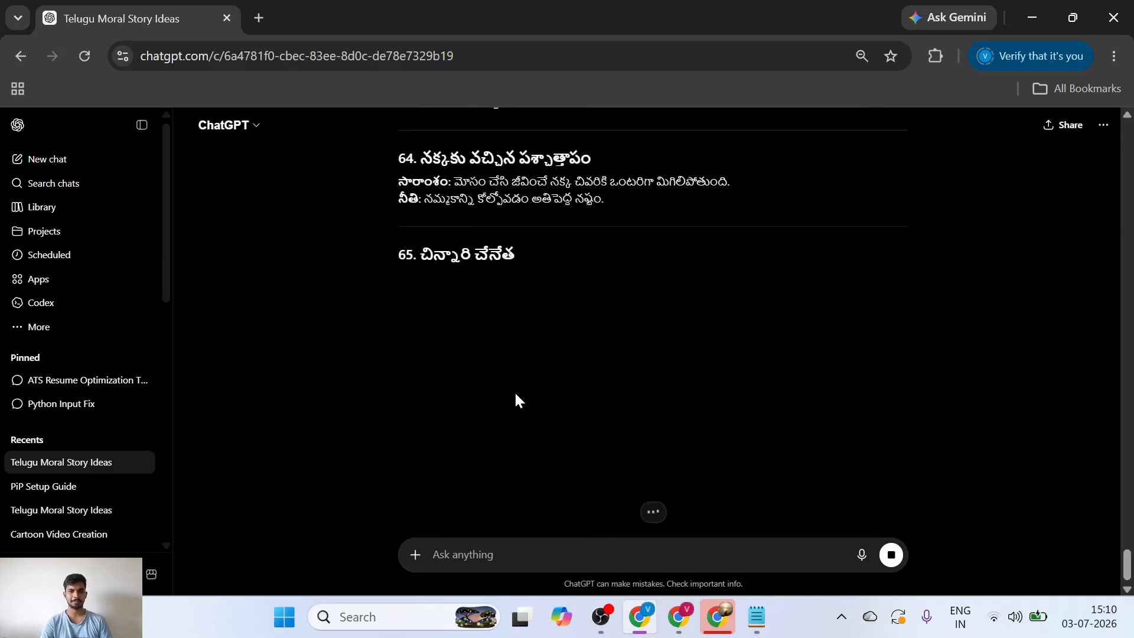
{"action": "scroll", "coordinate": [516, 394], "scroll_direction": "up", "scroll_amount": 20}
{"action": "scroll", "coordinate": [518, 393], "scroll_direction": "down", "scroll_amount": 20}
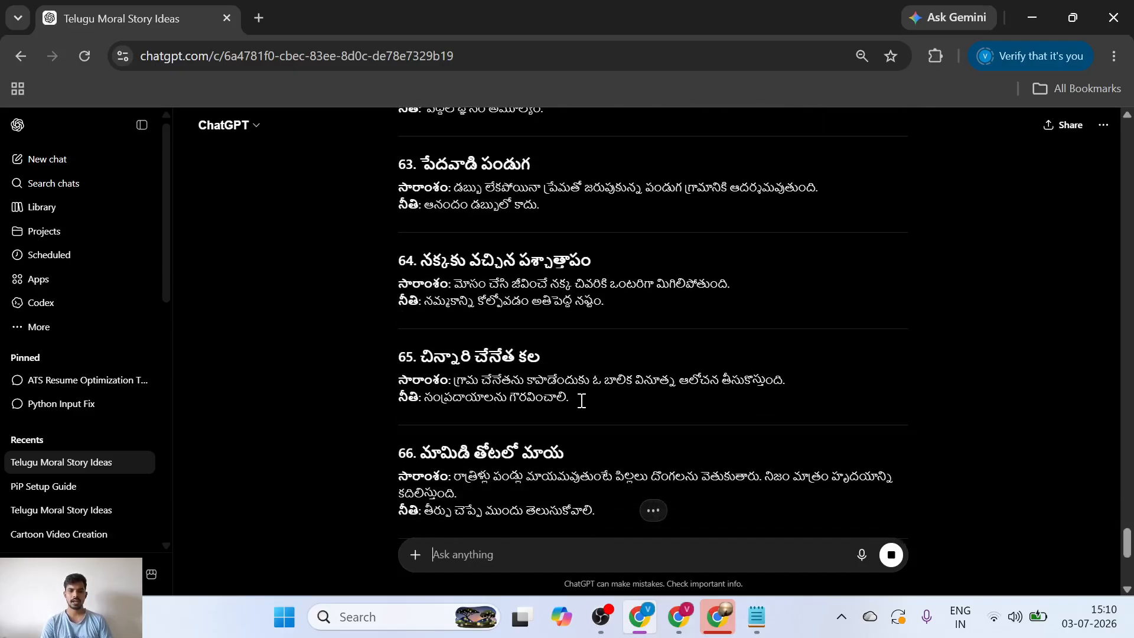
{"action": "scroll", "coordinate": [532, 385], "scroll_direction": "down", "scroll_amount": 5}
{"action": "scroll", "coordinate": [531, 386], "scroll_direction": "up", "scroll_amount": 20}
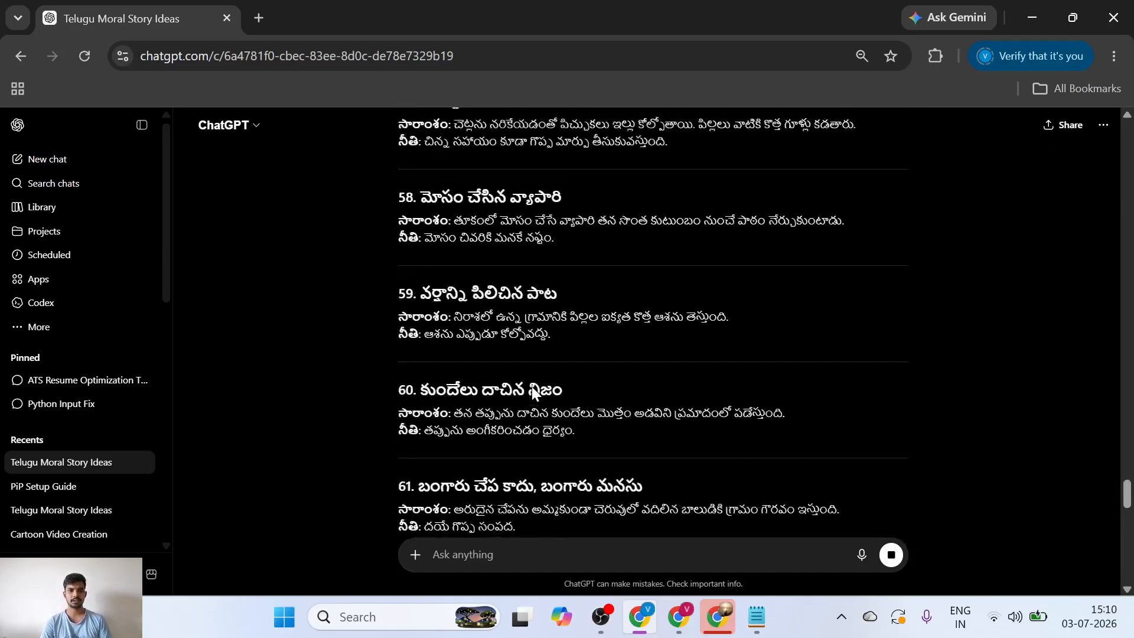
{"action": "scroll", "coordinate": [531, 386], "scroll_direction": "up", "scroll_amount": 20}
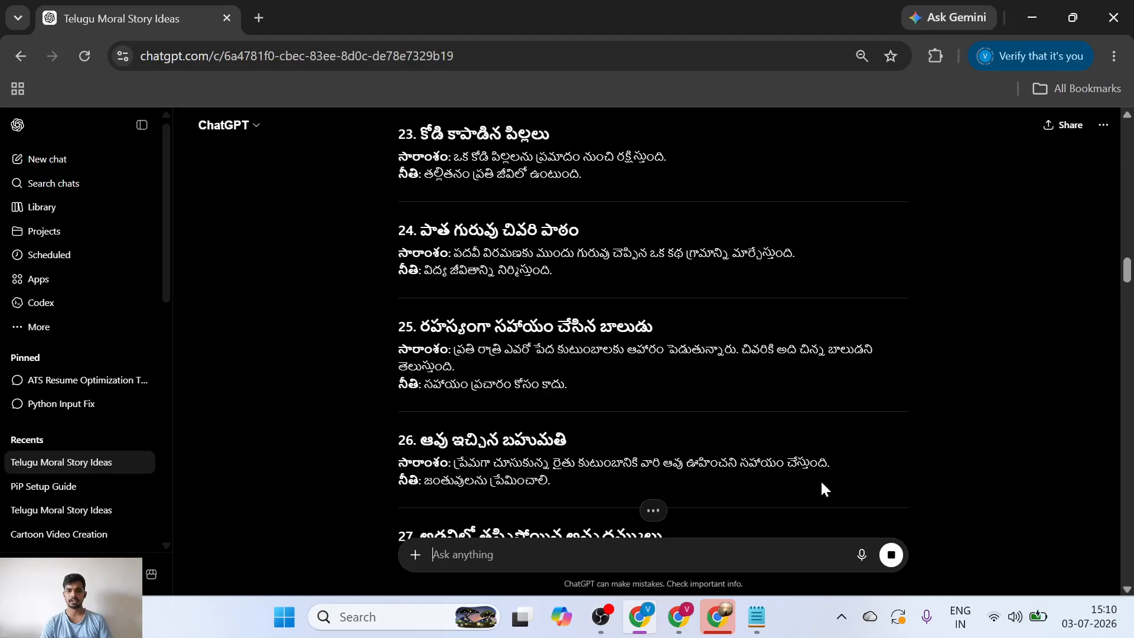
{"action": "scroll", "coordinate": [656, 515], "scroll_direction": "down", "scroll_amount": 7}
{"action": "scroll", "coordinate": [655, 508], "scroll_direction": "down", "scroll_amount": 20}
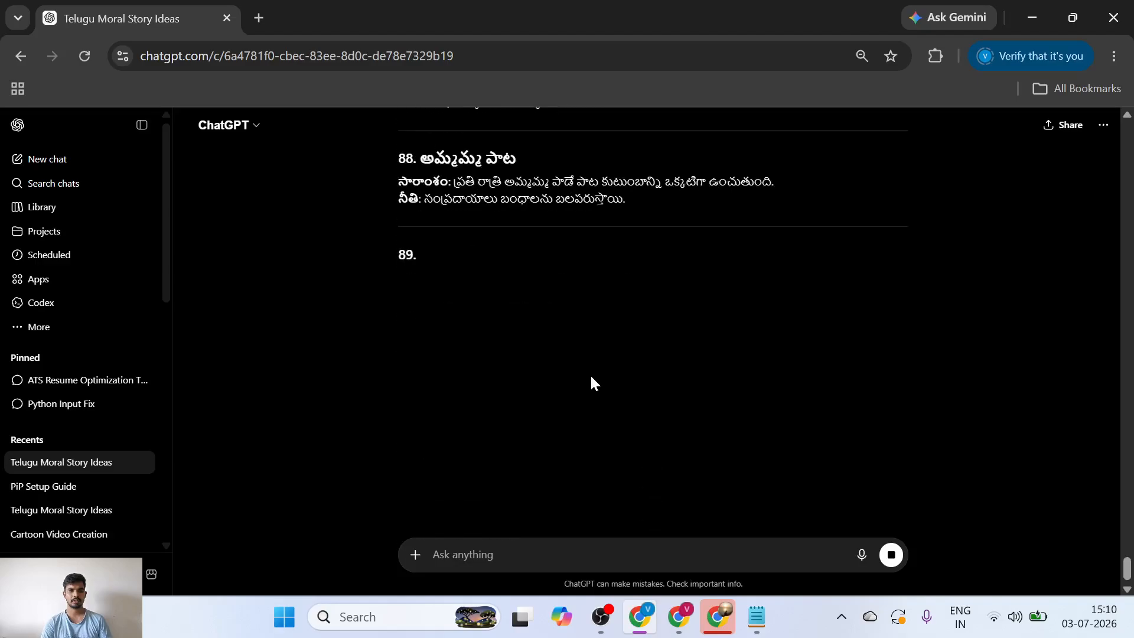
{"action": "scroll", "coordinate": [590, 384], "scroll_direction": "up", "scroll_amount": 5}
{"action": "scroll", "coordinate": [590, 376], "scroll_direction": "down", "scroll_amount": 6}
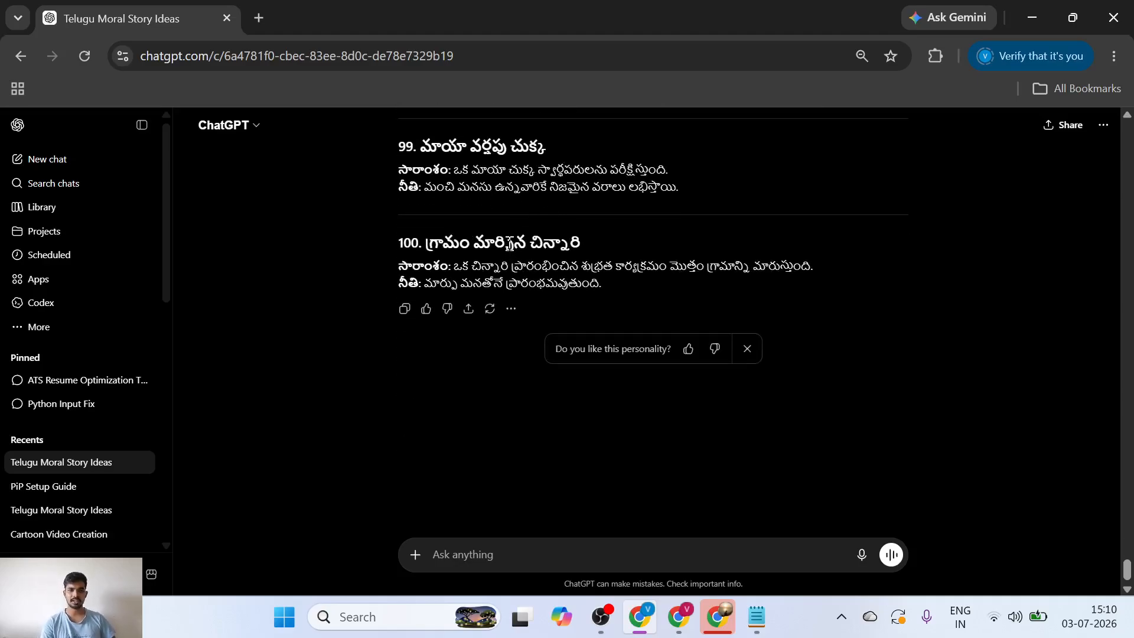
Copy the full Prompt 2 paragraph from Notepad and paste it into the ChatGPT message draft.
{"action": "left_click", "coordinate": [770, 614]}
{"action": "double_click", "coordinate": [190, 275]}
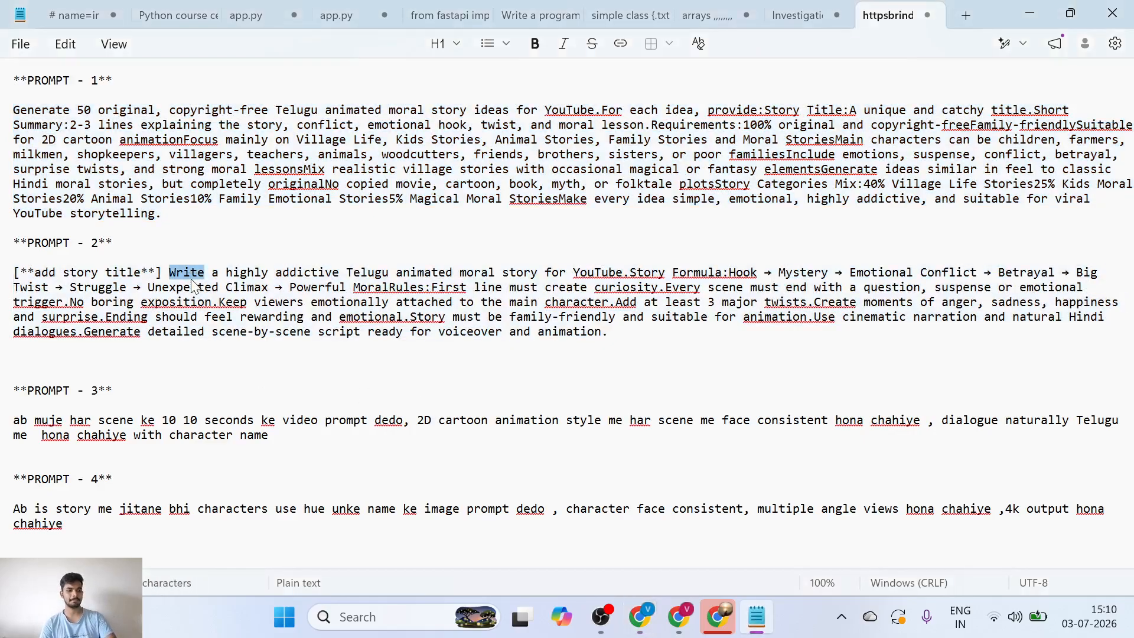
{"action": "triple_click", "coordinate": [190, 279]}
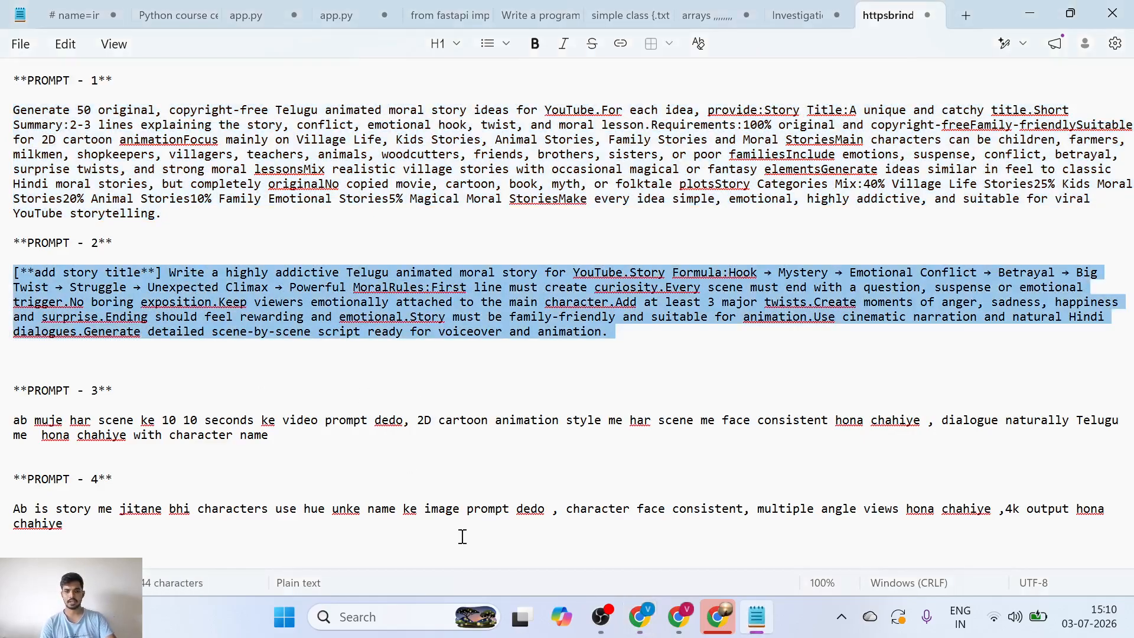
{"action": "left_click", "coordinate": [601, 616]}
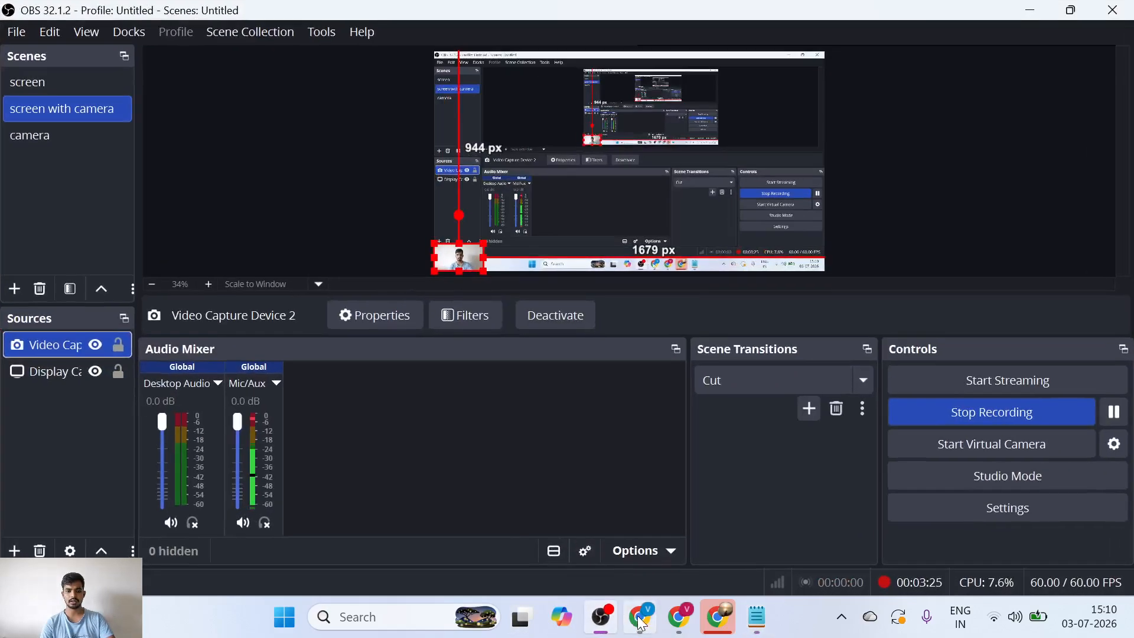
{"action": "left_click", "coordinate": [640, 619]}
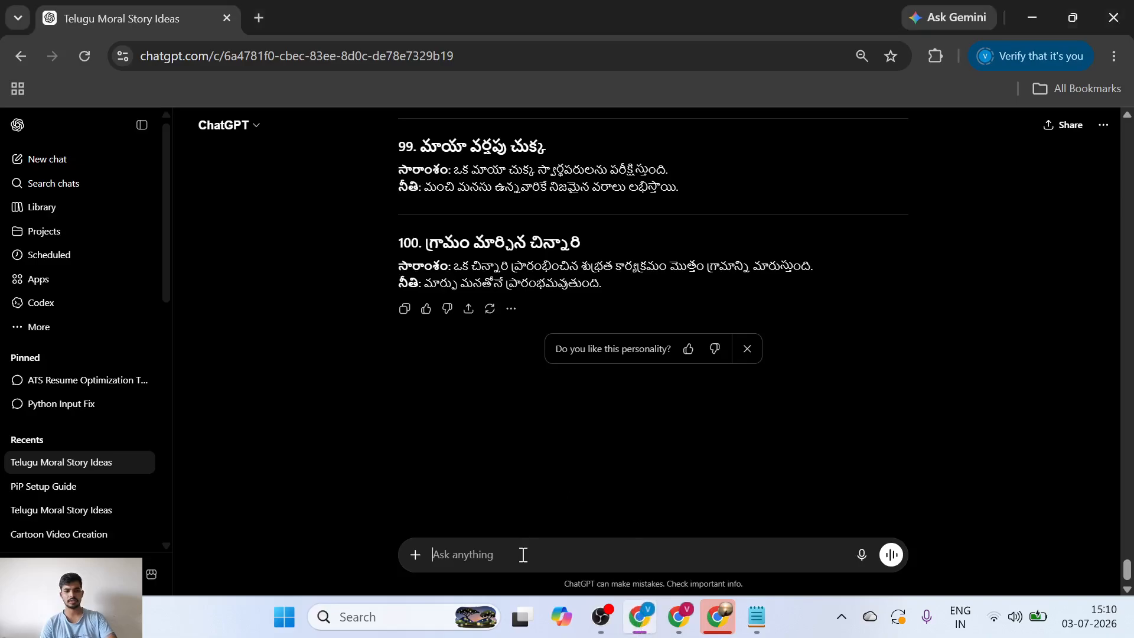
{"action": "key", "text": "ctrl"}
{"action": "type", "text": "[**add story title**]Write a highly addictive Telugu animated moral story for YouTube.Story Formula:Hook → Mystery → Emotional Conflict → Betrayal → Big Twist → Struggle → Unexpected Climax → Powerful MoralRules:First line must create curiosity.Every scene must end with a question, suspense or emotional trigger.No boring exposition.Keep viewers emotionally attached to the main character.Add at least 3 major twists.Create moments of anger, sadness, happiness and surprise.Ending should feel rewarding and emotional.Story must be family-friendly and suitable for animation.Use cinematic narration and natural Hindi dialogues.Generate detailed scene-by-scene script ready for voiceover and animation."}
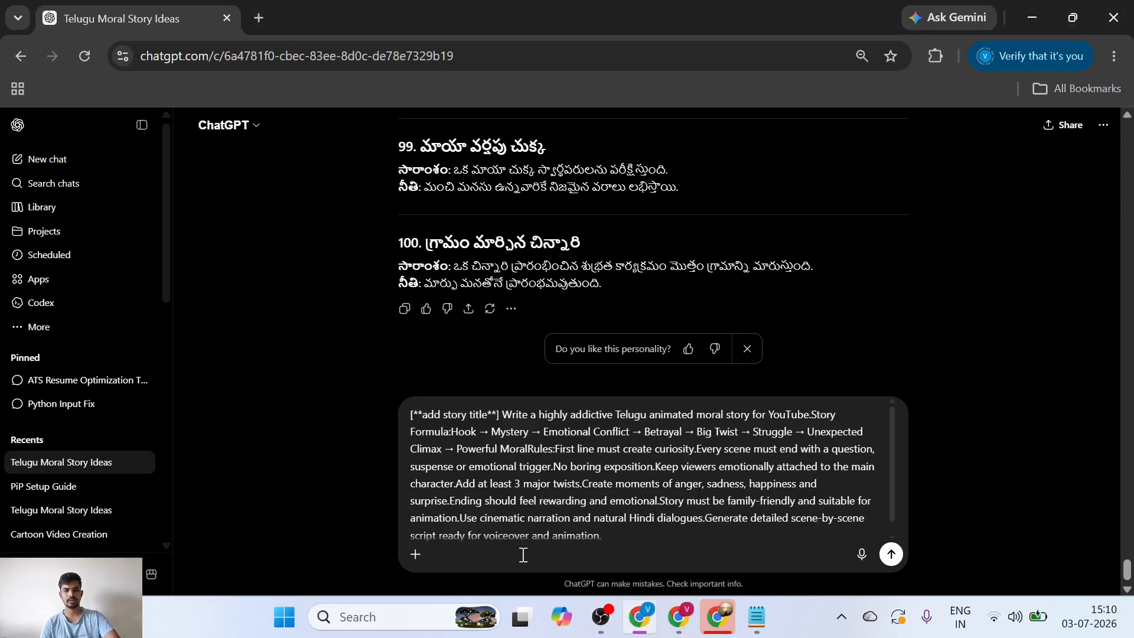
Copy the title of story idea 100 and paste it into the drafted prompt in place of the "add story title" placeholder.
{"action": "triple_click", "coordinate": [496, 239]}
{"action": "key", "text": "ctrl+c"}
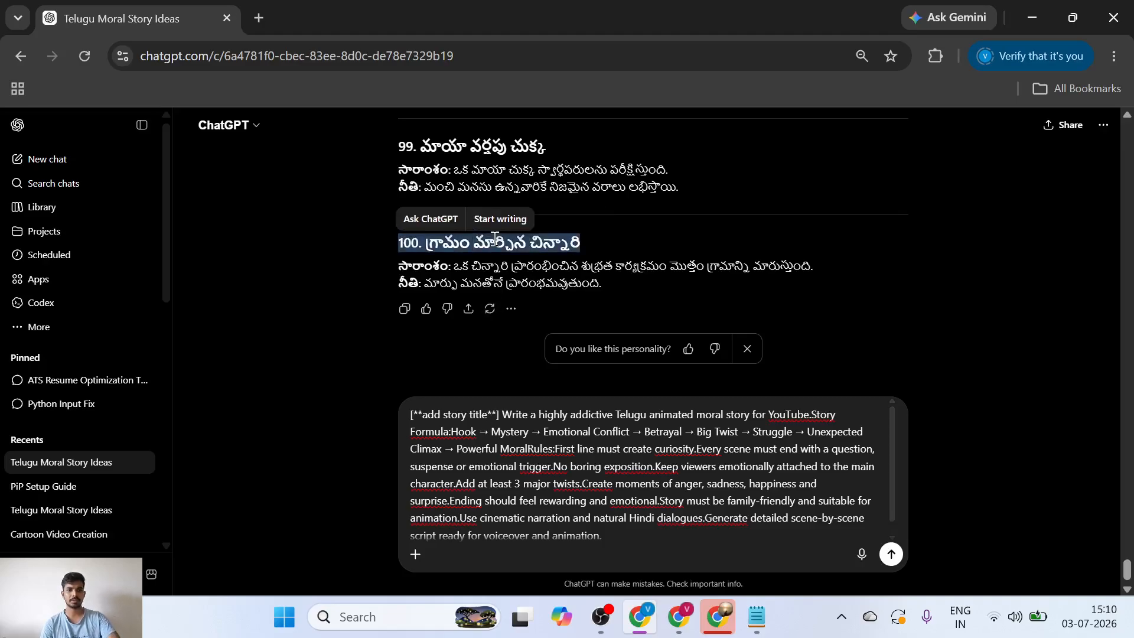
{"action": "left_click", "coordinate": [499, 419]}
{"action": "key", "text": "BackSpace"}
{"action": "key", "text": "BackSpace"}
{"action": "key", "text": "BackSpace"}
{"action": "key", "text": "BackSpace"}
{"action": "key", "text": "BackSpace"}
{"action": "key", "text": "BackSpace"}
{"action": "key", "text": "BackSpace"}
{"action": "key", "text": "BackSpace"}
{"action": "key", "text": "BackSpace"}
{"action": "key", "text": "BackSpace"}
{"action": "key", "text": "BackSpace"}
{"action": "key", "text": "BackSpace"}
{"action": "key", "text": "BackSpace"}
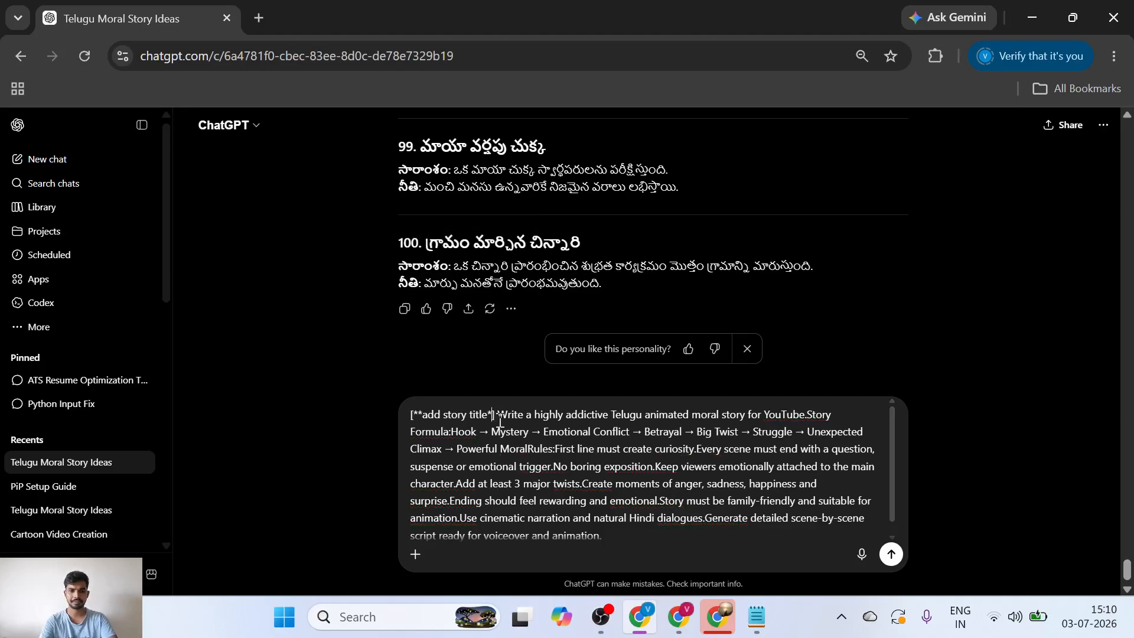
{"action": "key", "text": "BackSpace"}
{"action": "key", "text": "BackSpace"}
{"action": "key", "text": "BackSpace"}
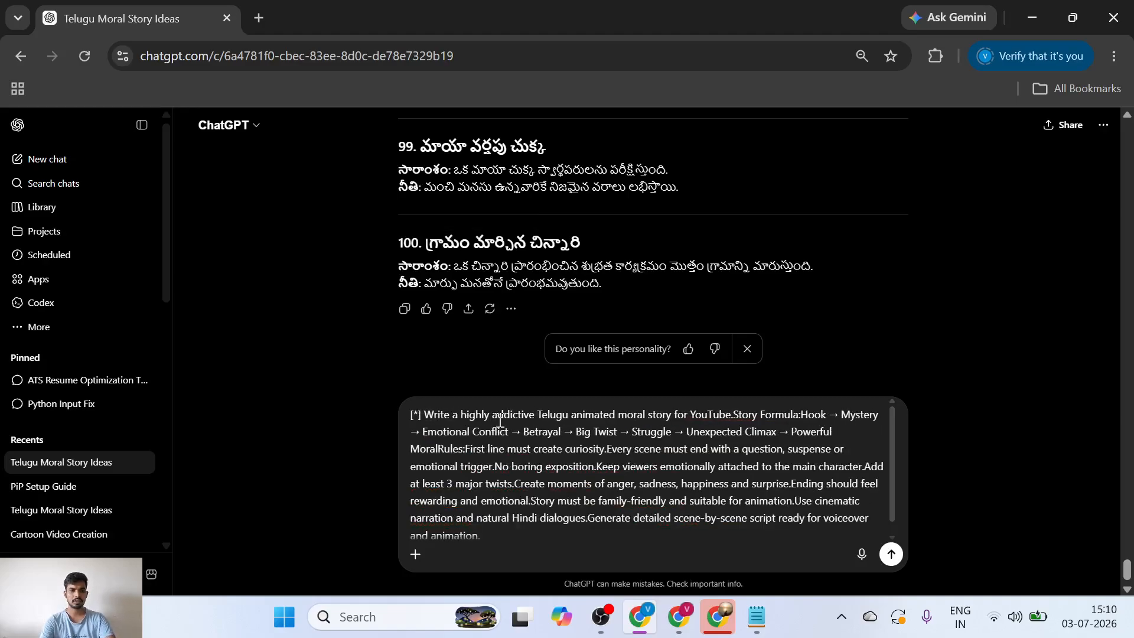
{"action": "key", "text": "ctrl+v"}
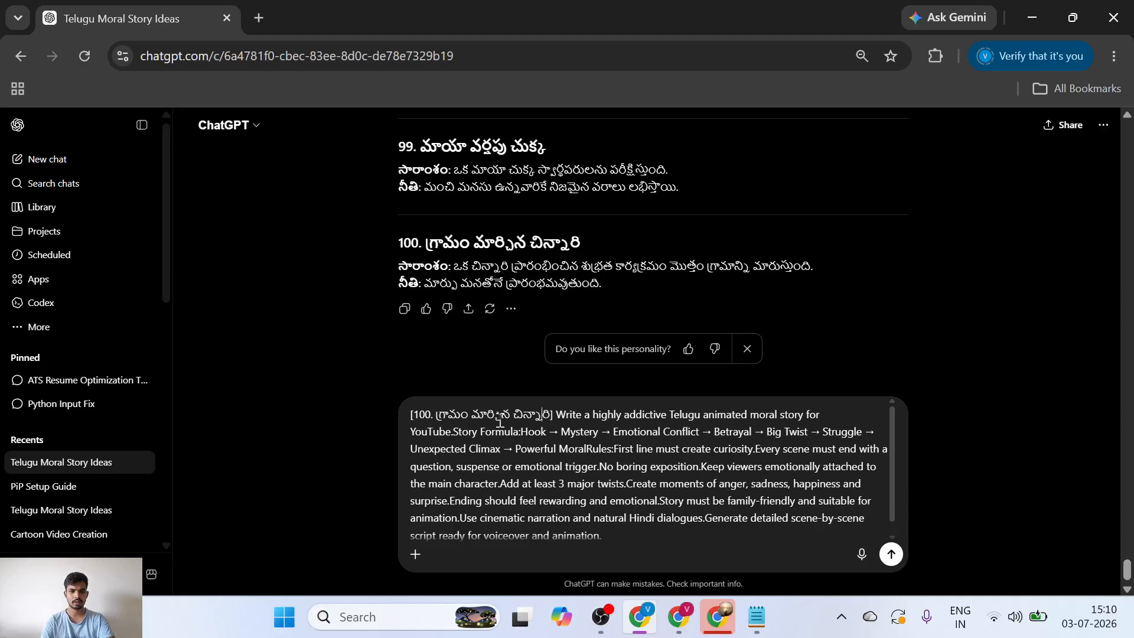
Remove the number "100." before the story title in the draft and submit the prompt.
{"action": "key", "text": "BackSpace"}
{"action": "key", "text": "BackSpace"}
{"action": "key", "text": "BackSpace"}
{"action": "key", "text": "BackSpace"}
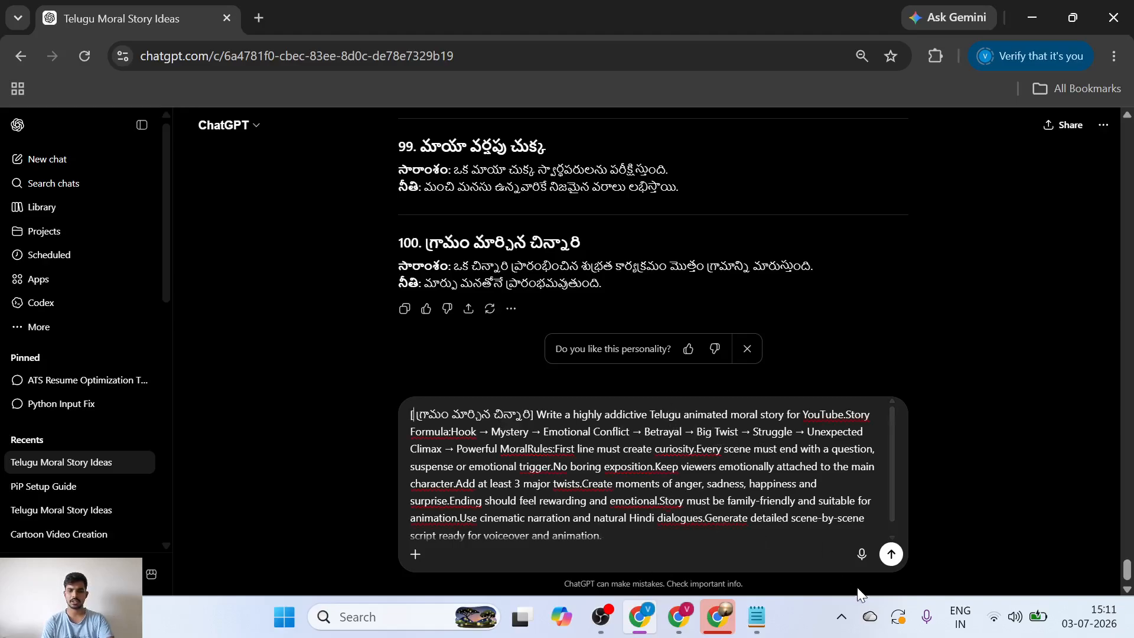
{"action": "left_click", "coordinate": [891, 555]}
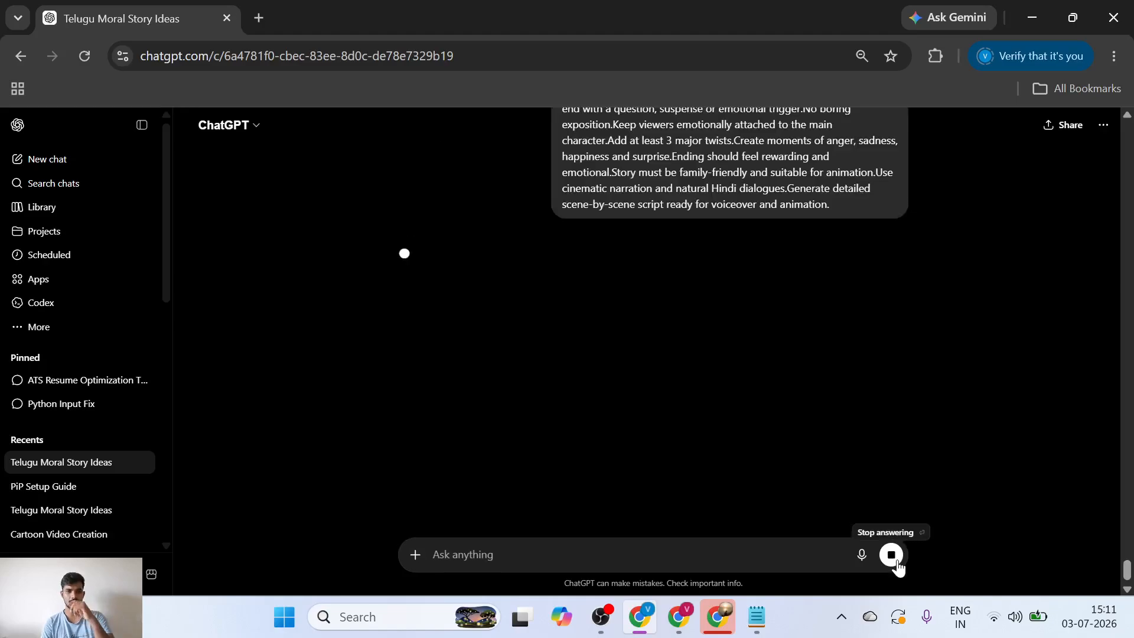
Look through the opening scenes of the generated script, checking the language of the narration and dialogues.
{"action": "scroll", "coordinate": [560, 343], "scroll_direction": "down", "scroll_amount": 4}
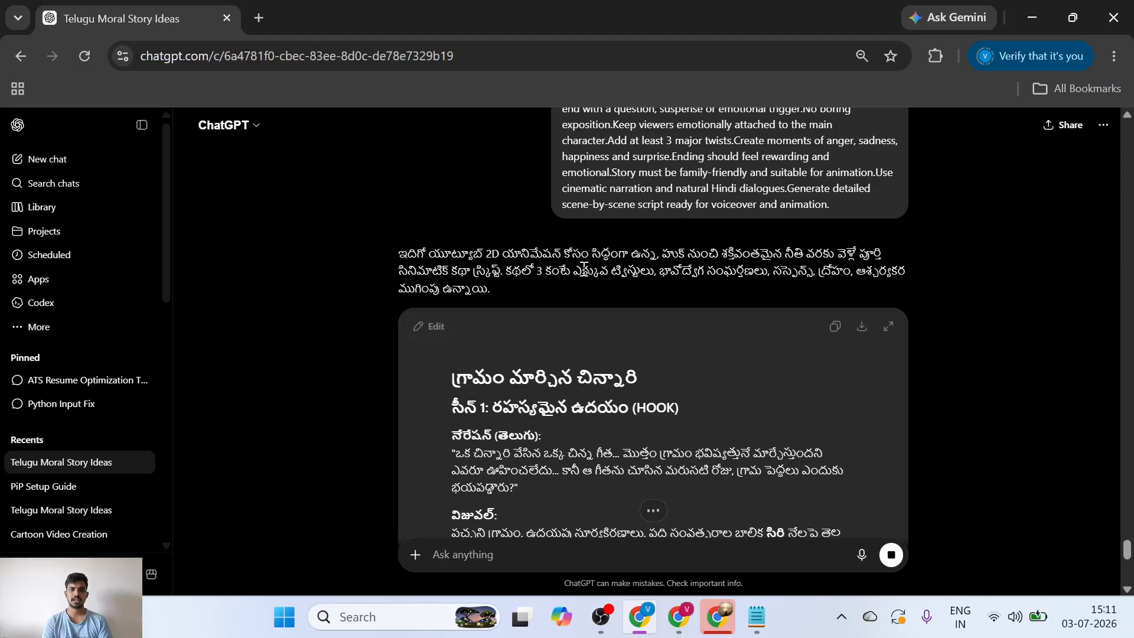
{"action": "scroll", "coordinate": [546, 281], "scroll_direction": "down", "scroll_amount": 2}
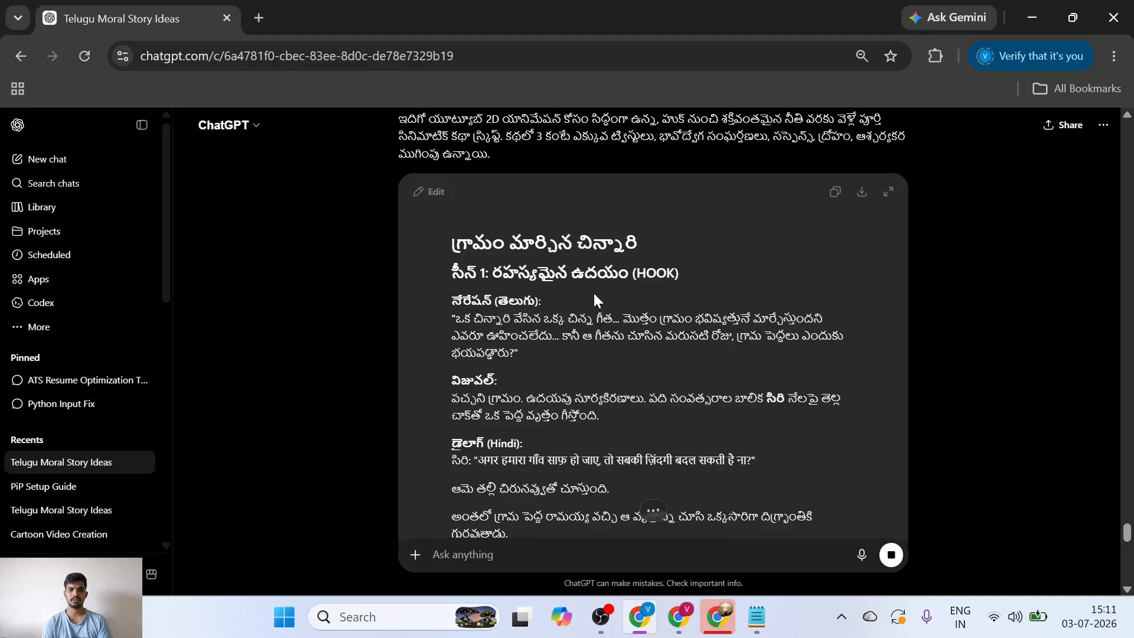
{"action": "scroll", "coordinate": [562, 295], "scroll_direction": "down", "scroll_amount": 4}
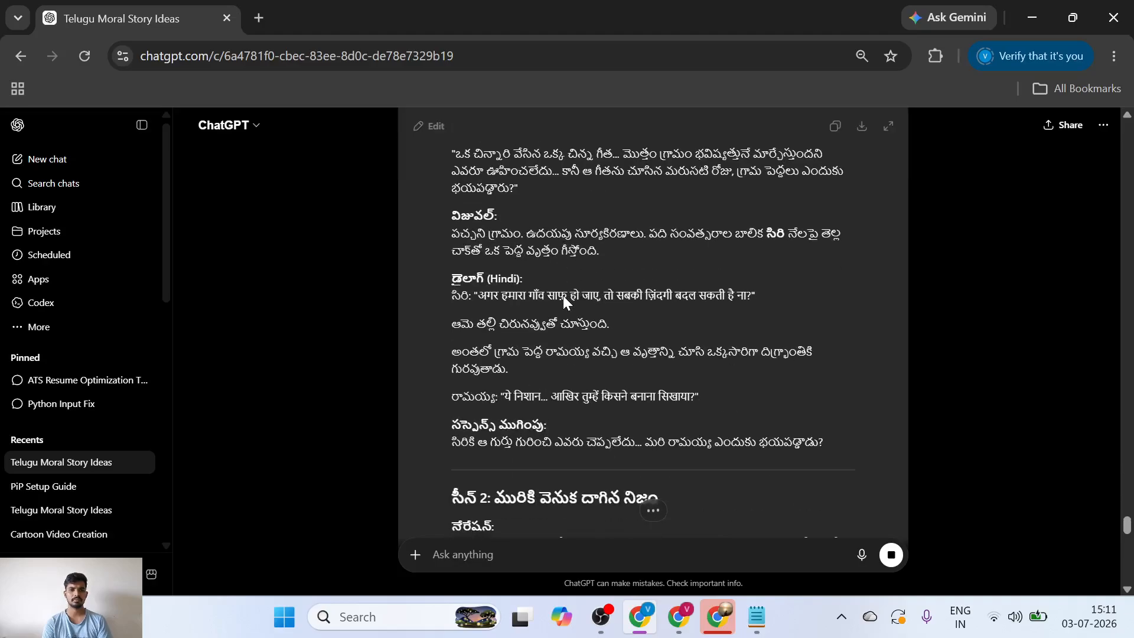
{"action": "scroll", "coordinate": [562, 295], "scroll_direction": "down", "scroll_amount": 2}
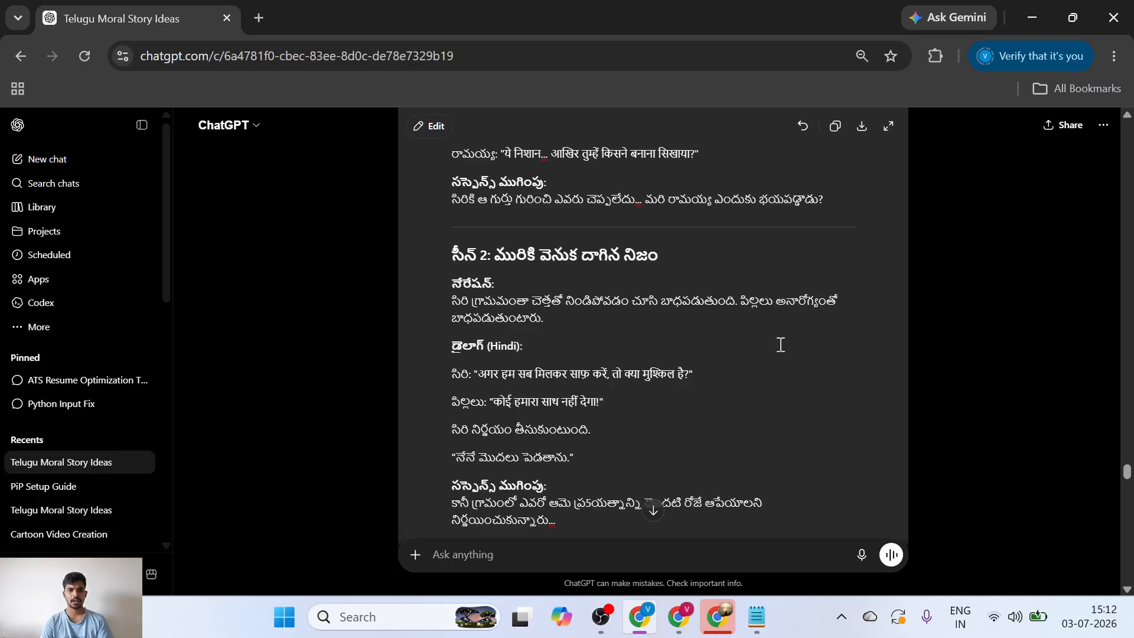
{"action": "scroll", "coordinate": [589, 282], "scroll_direction": "up", "scroll_amount": 5}
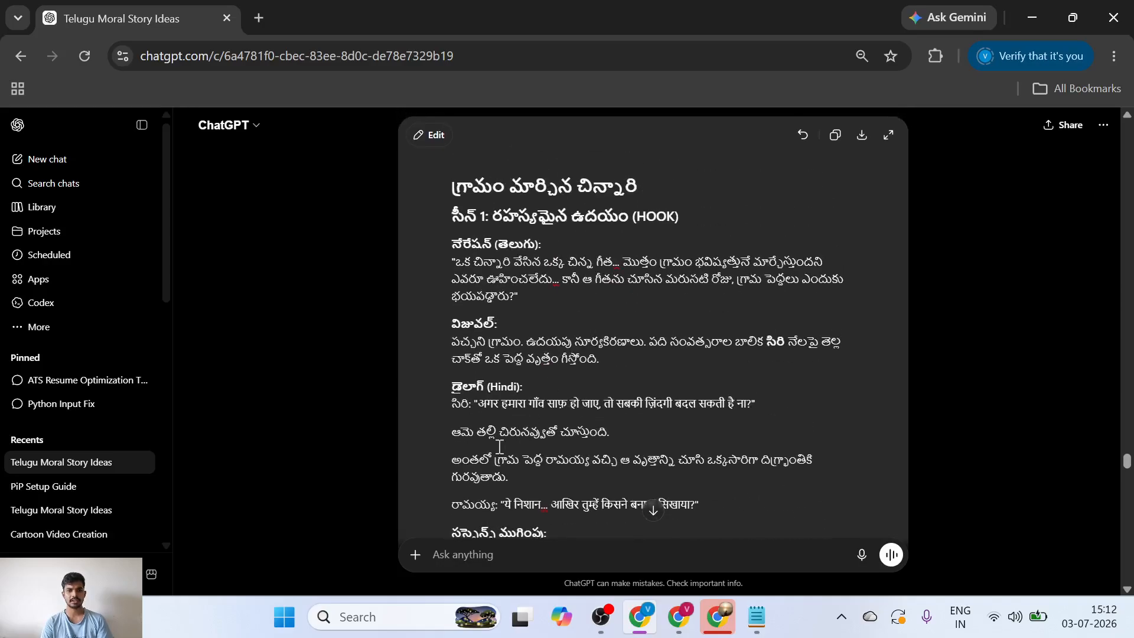
Copy the submitted story script prompt and paste it into a new message draft.
{"action": "scroll", "coordinate": [555, 390], "scroll_direction": "up", "scroll_amount": 6}
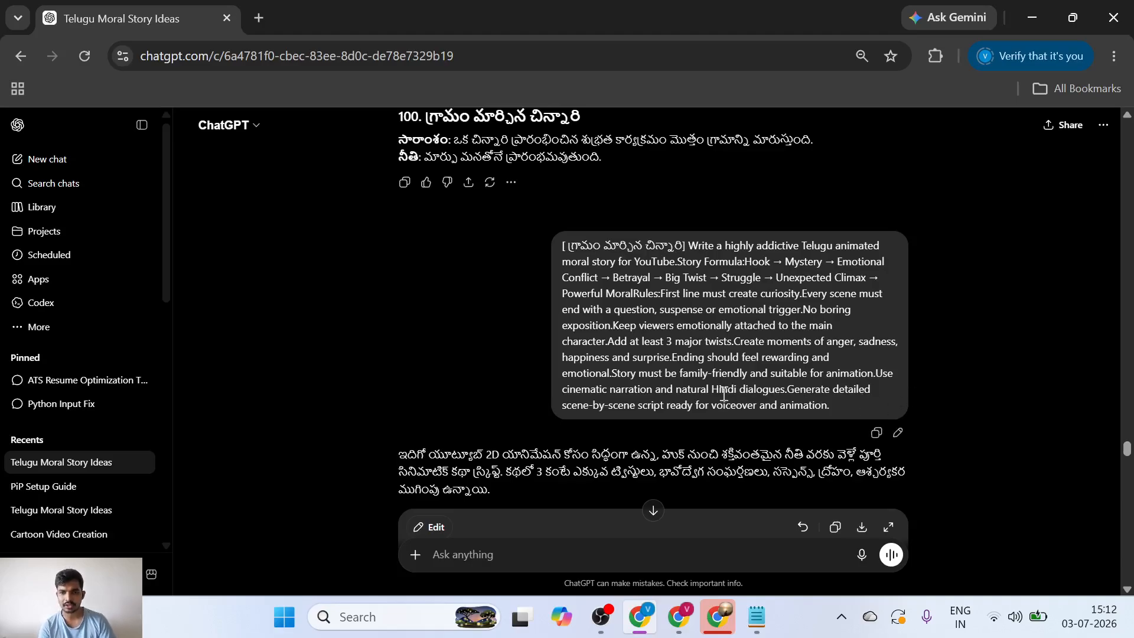
{"action": "left_click", "coordinate": [876, 433]}
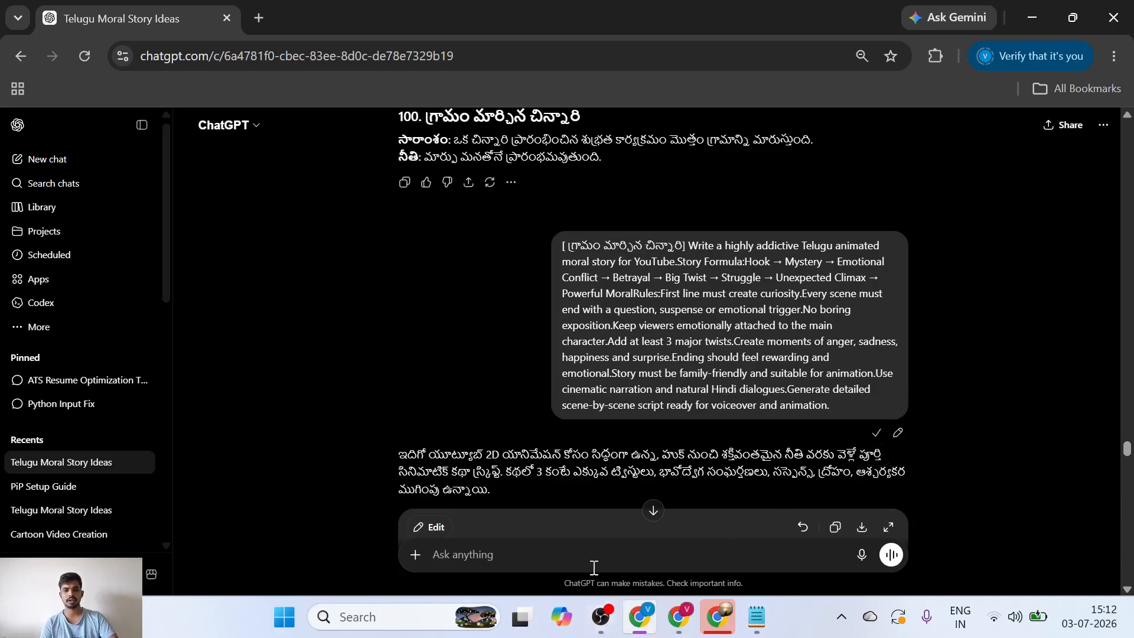
{"action": "key", "text": "ctrl+v"}
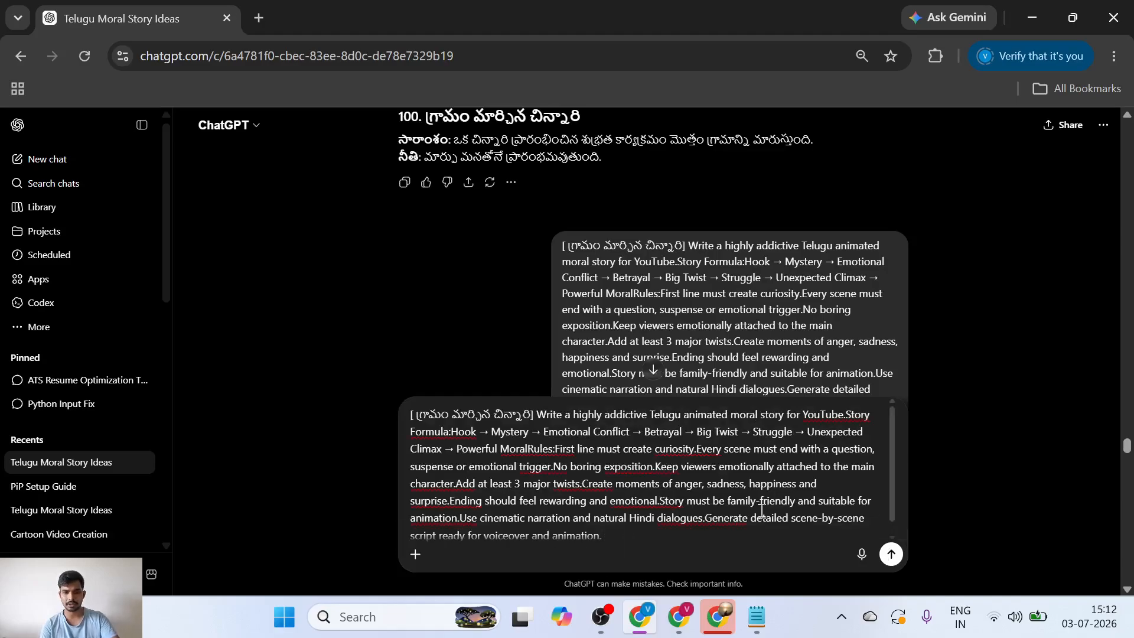
Change the dialogue language in the drafted prompt from Hindi to Telugu and submit it.
{"action": "left_click", "coordinate": [654, 523]}
{"action": "key", "text": "BackSpace"}
{"action": "key", "text": "BackSpace"}
{"action": "key", "text": "BackSpace"}
{"action": "key", "text": "BackSpace"}
{"action": "key", "text": "BackSpace"}
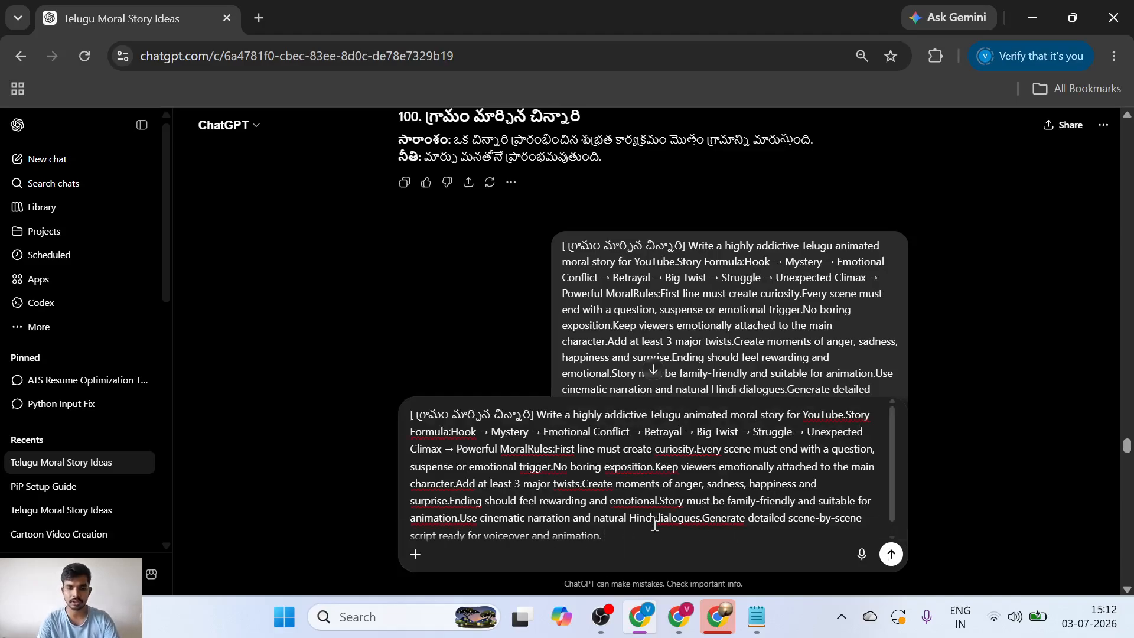
{"action": "type", "text": "Telugu"}
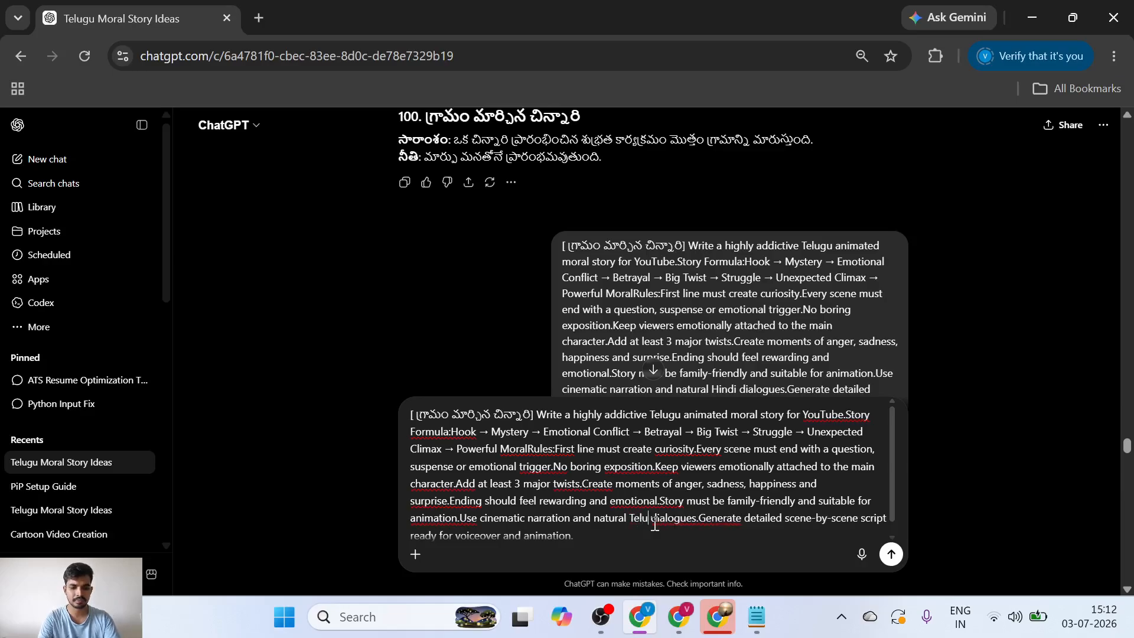
{"action": "key", "text": "Return"}
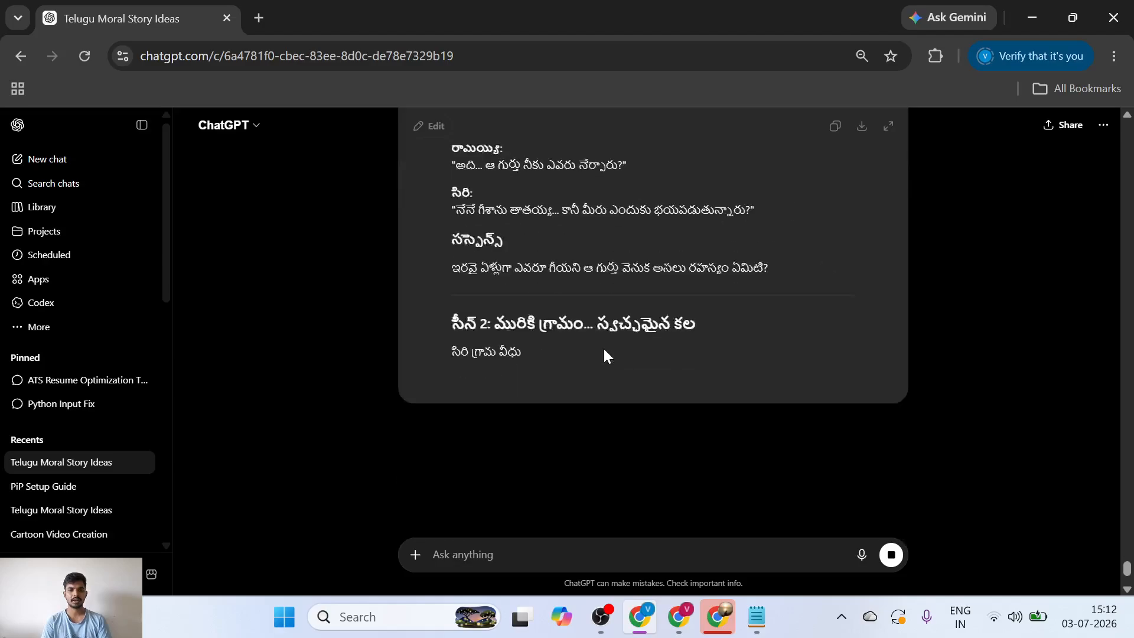
Look through the regenerated script scene by scene, from the opening hook to the closing moral.
{"action": "scroll", "coordinate": [604, 348], "scroll_direction": "up", "scroll_amount": 5}
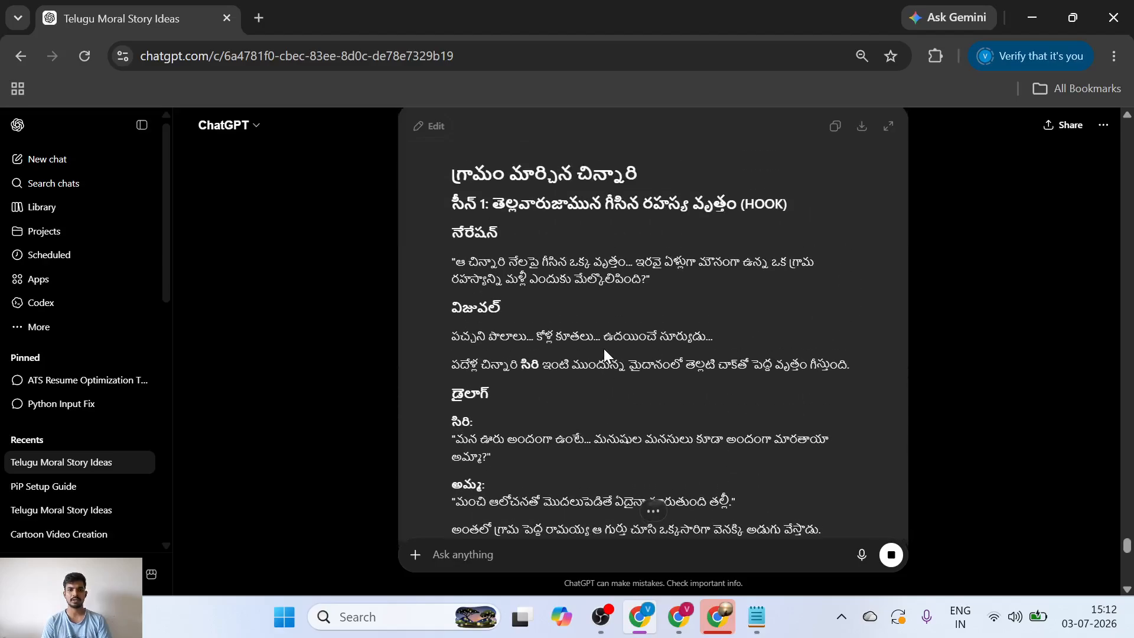
{"action": "scroll", "coordinate": [522, 210], "scroll_direction": "up", "scroll_amount": 3}
{"action": "scroll", "coordinate": [562, 437], "scroll_direction": "down", "scroll_amount": 6}
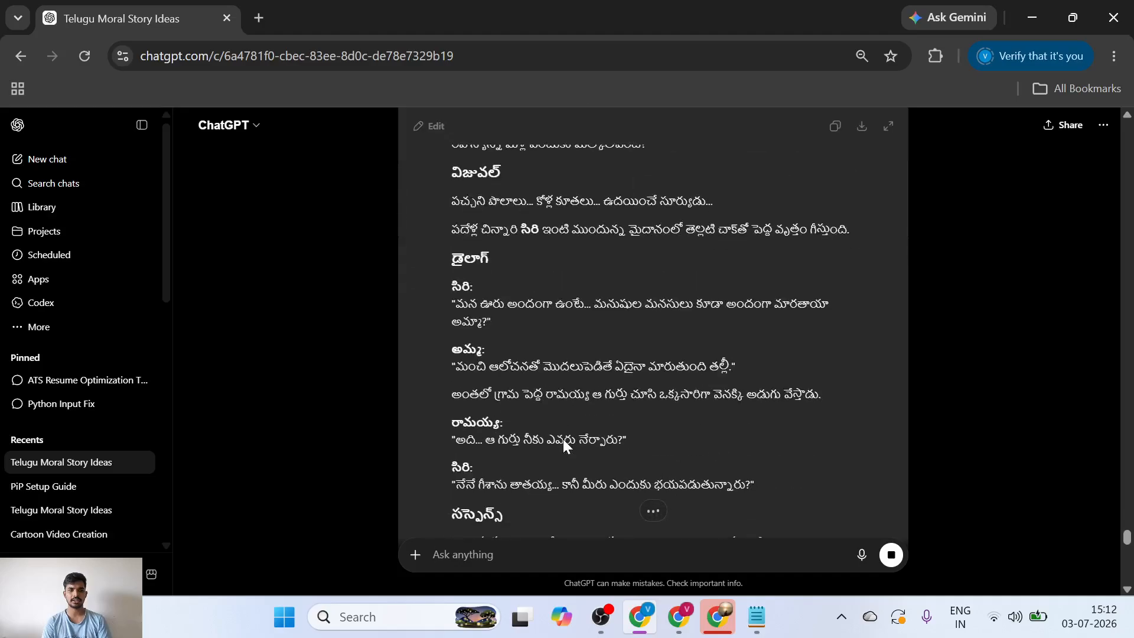
{"action": "scroll", "coordinate": [562, 438], "scroll_direction": "up", "scroll_amount": 5}
{"action": "scroll", "coordinate": [541, 416], "scroll_direction": "down", "scroll_amount": 12}
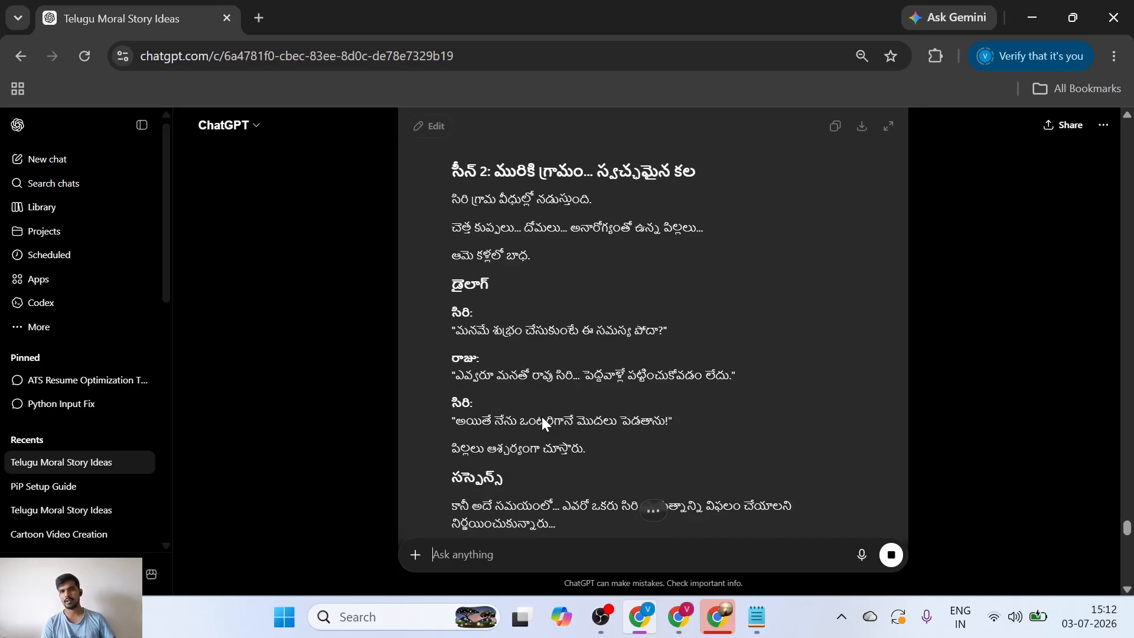
{"action": "scroll", "coordinate": [541, 416], "scroll_direction": "down", "scroll_amount": 7}
{"action": "scroll", "coordinate": [541, 415], "scroll_direction": "down", "scroll_amount": 10}
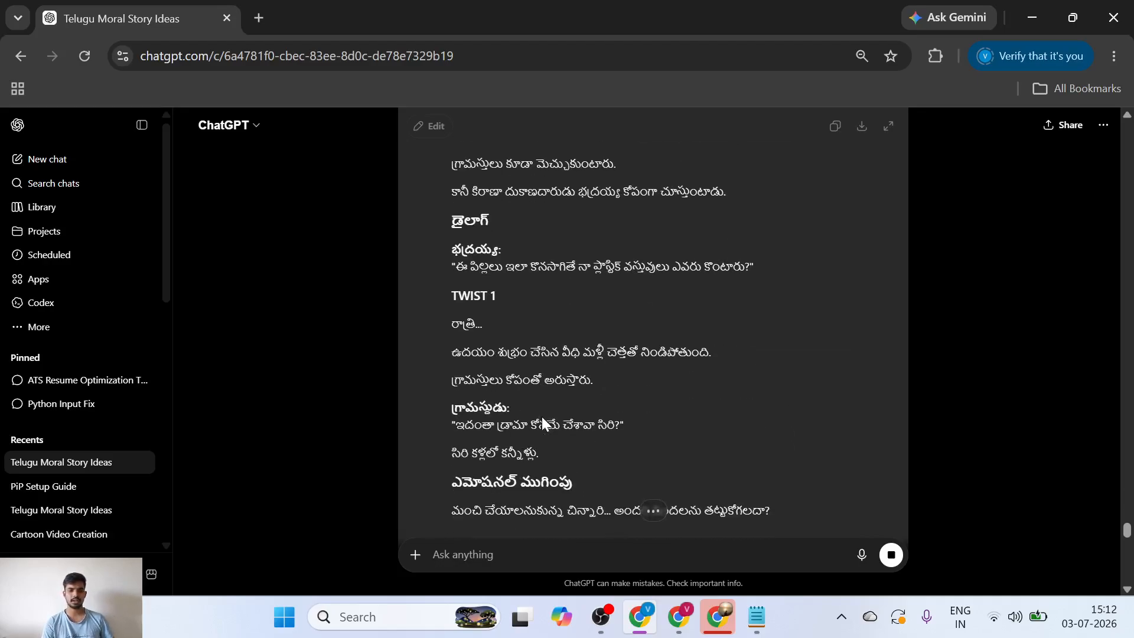
{"action": "scroll", "coordinate": [541, 415], "scroll_direction": "up", "scroll_amount": 3}
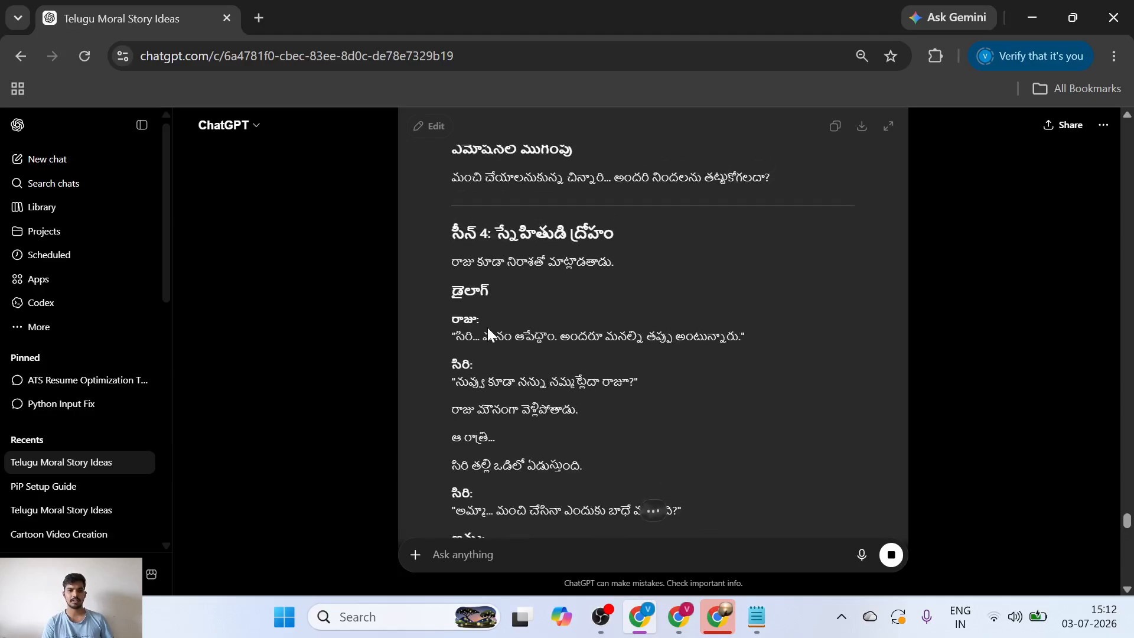
{"action": "scroll", "coordinate": [478, 339], "scroll_direction": "up", "scroll_amount": 2}
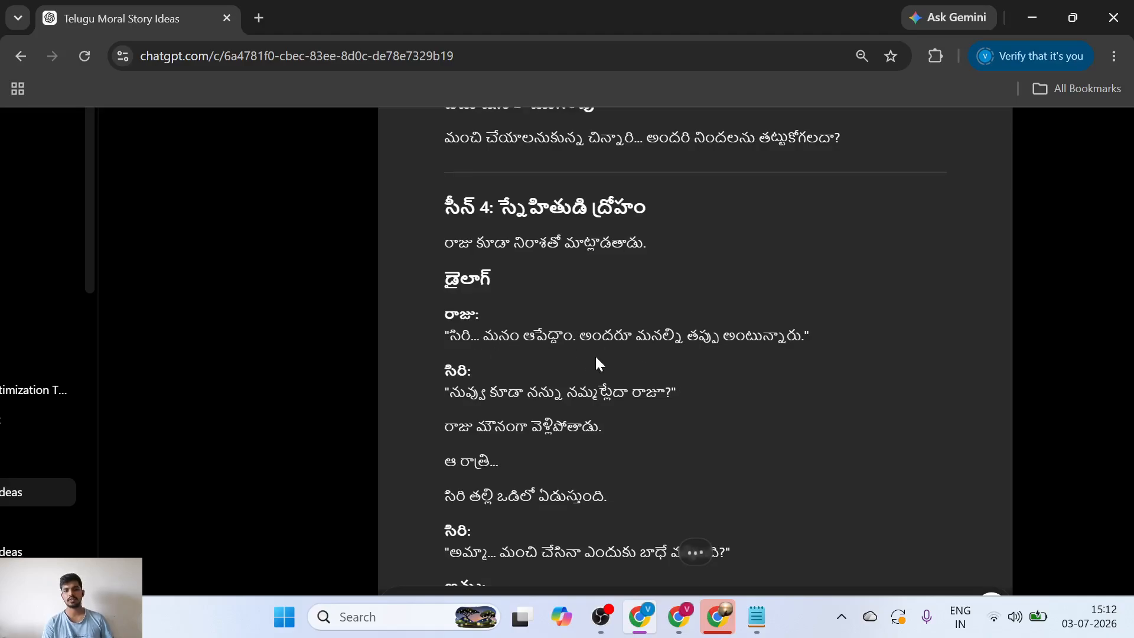
{"action": "scroll", "coordinate": [596, 362], "scroll_direction": "down", "scroll_amount": 2}
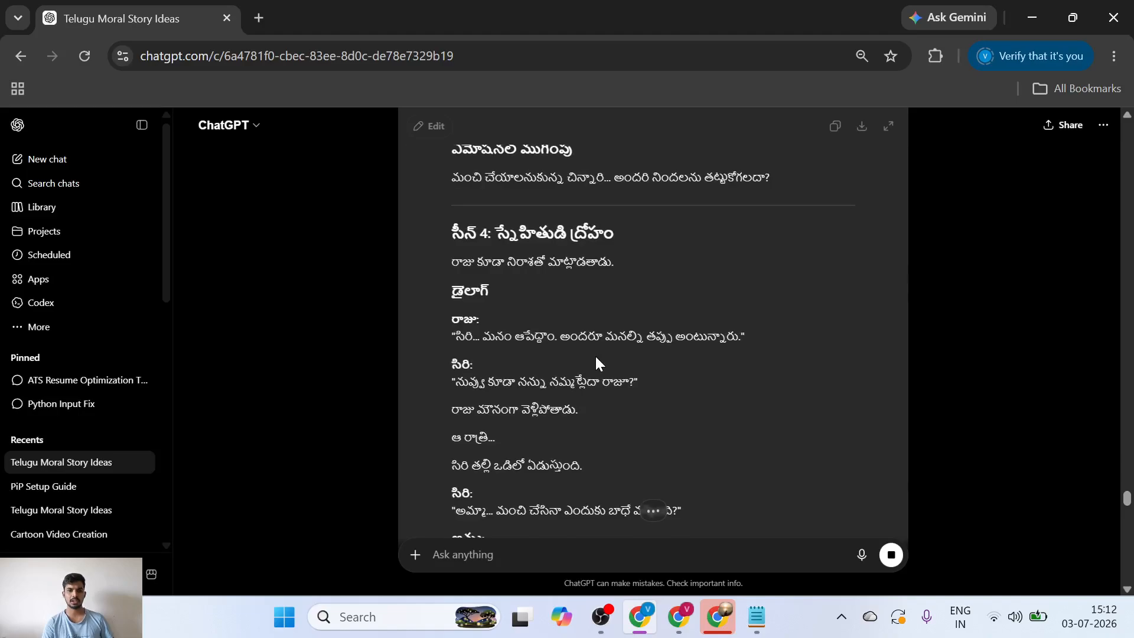
{"action": "scroll", "coordinate": [566, 406], "scroll_direction": "down", "scroll_amount": 5}
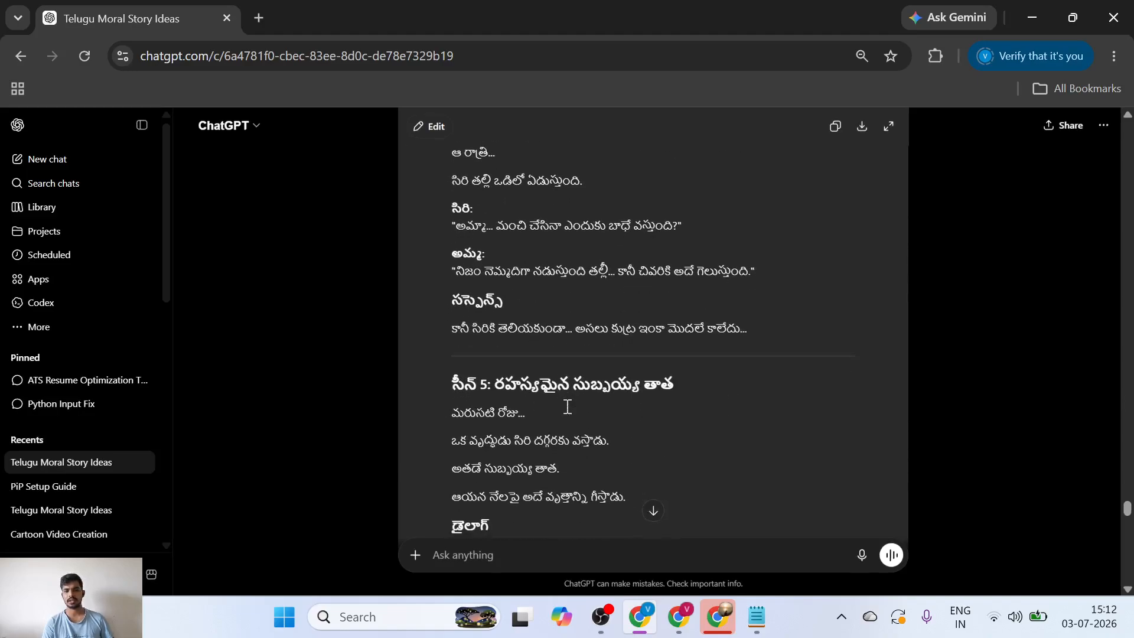
{"action": "scroll", "coordinate": [567, 406], "scroll_direction": "down", "scroll_amount": 3}
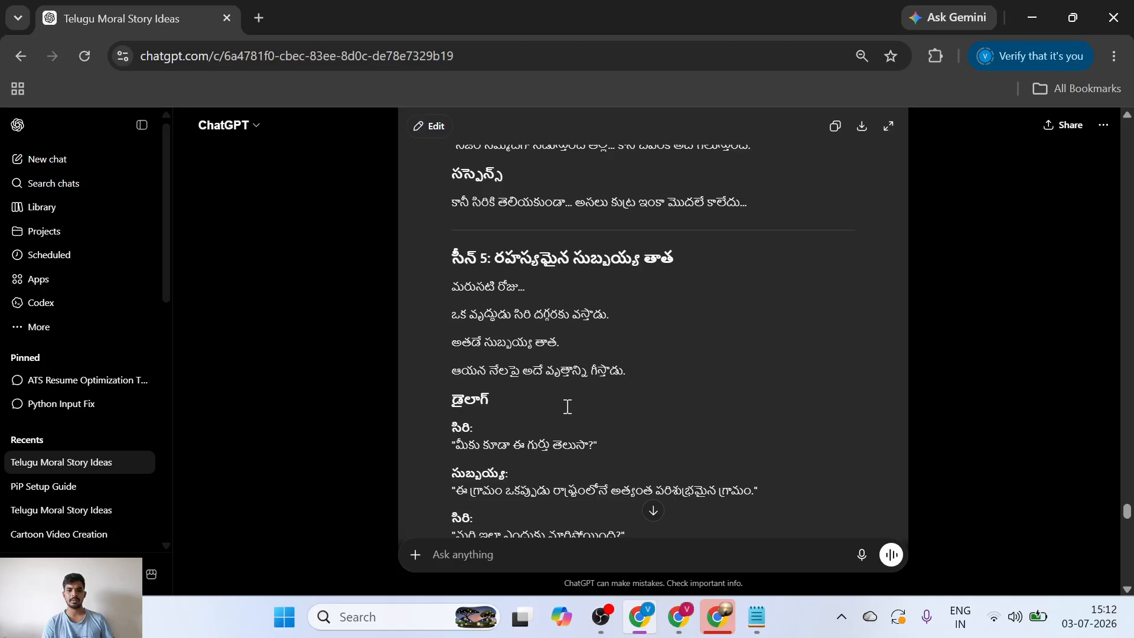
{"action": "scroll", "coordinate": [567, 407], "scroll_direction": "down", "scroll_amount": 6}
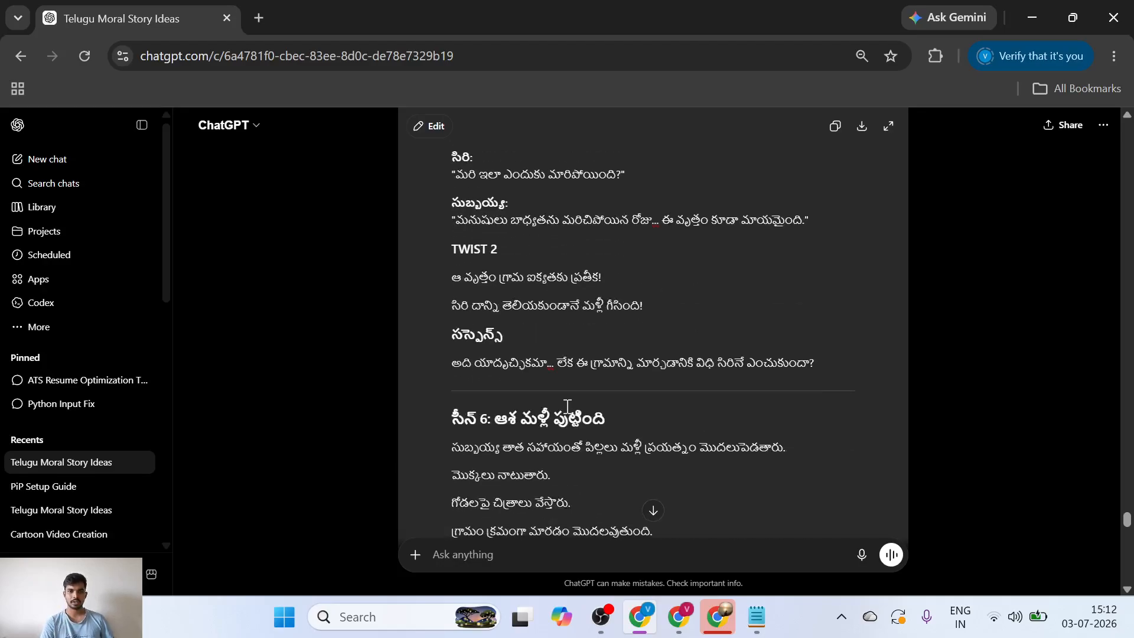
{"action": "scroll", "coordinate": [567, 406], "scroll_direction": "down", "scroll_amount": 20}
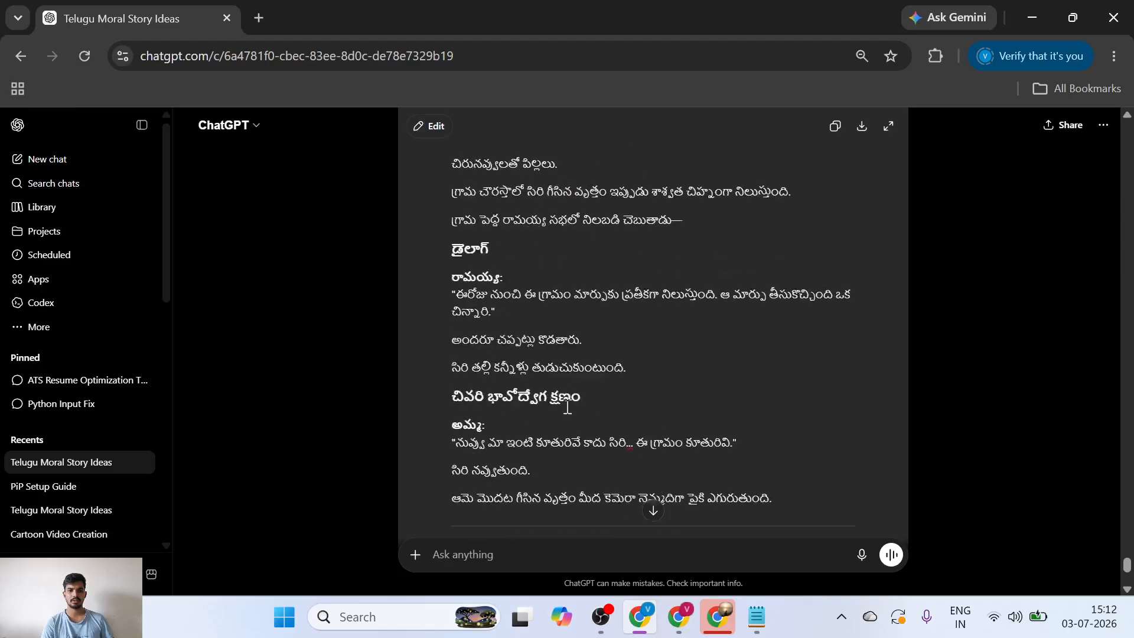
{"action": "scroll", "coordinate": [567, 406], "scroll_direction": "down", "scroll_amount": 6}
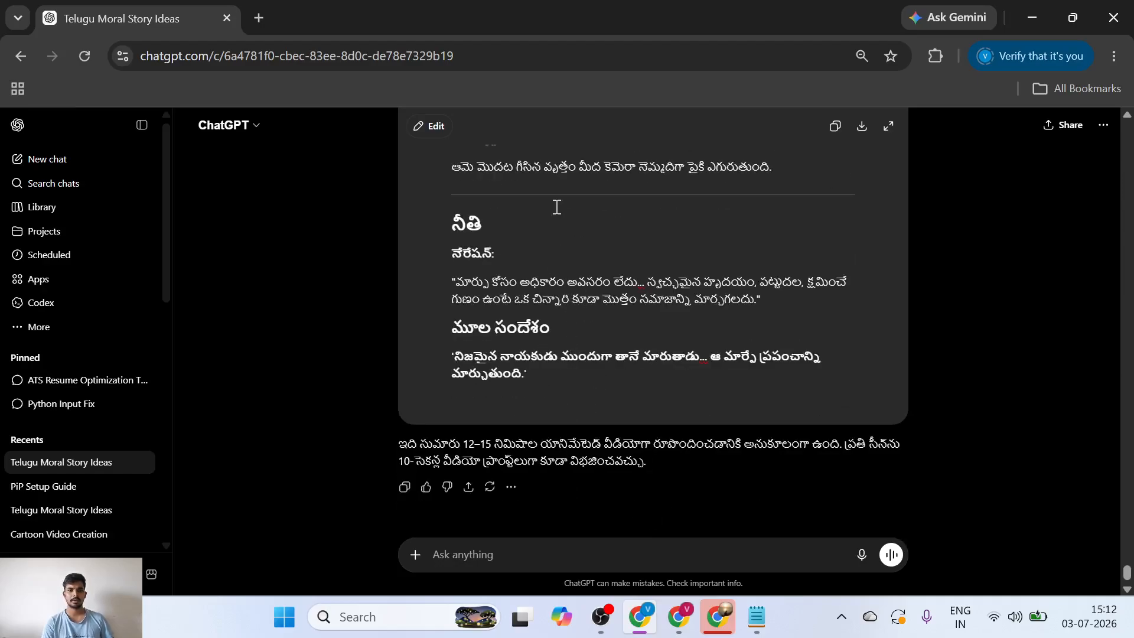
{"action": "scroll", "coordinate": [553, 205], "scroll_direction": "up", "scroll_amount": 5}
{"action": "scroll", "coordinate": [550, 414], "scroll_direction": "down", "scroll_amount": 4}
{"action": "scroll", "coordinate": [551, 414], "scroll_direction": "down", "scroll_amount": 1}
Copy the full Prompt 3 paragraph from Notepad and submit it in the ChatGPT conversation.
{"action": "left_click", "coordinate": [756, 616]}
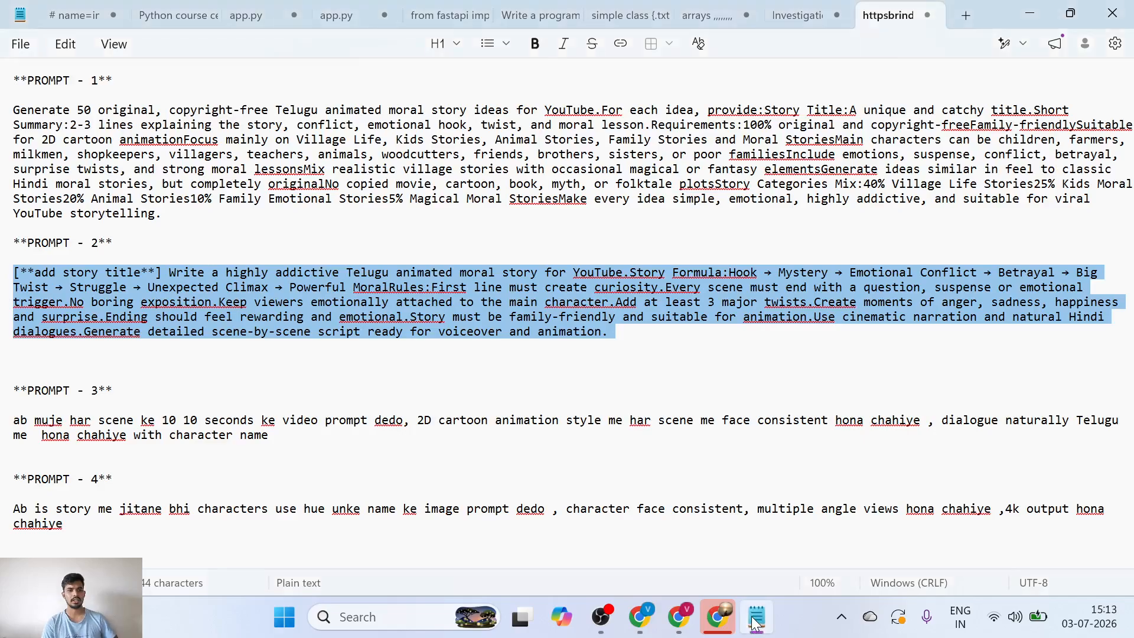
{"action": "triple_click", "coordinate": [415, 419]}
{"action": "key", "text": "ctrl+c"}
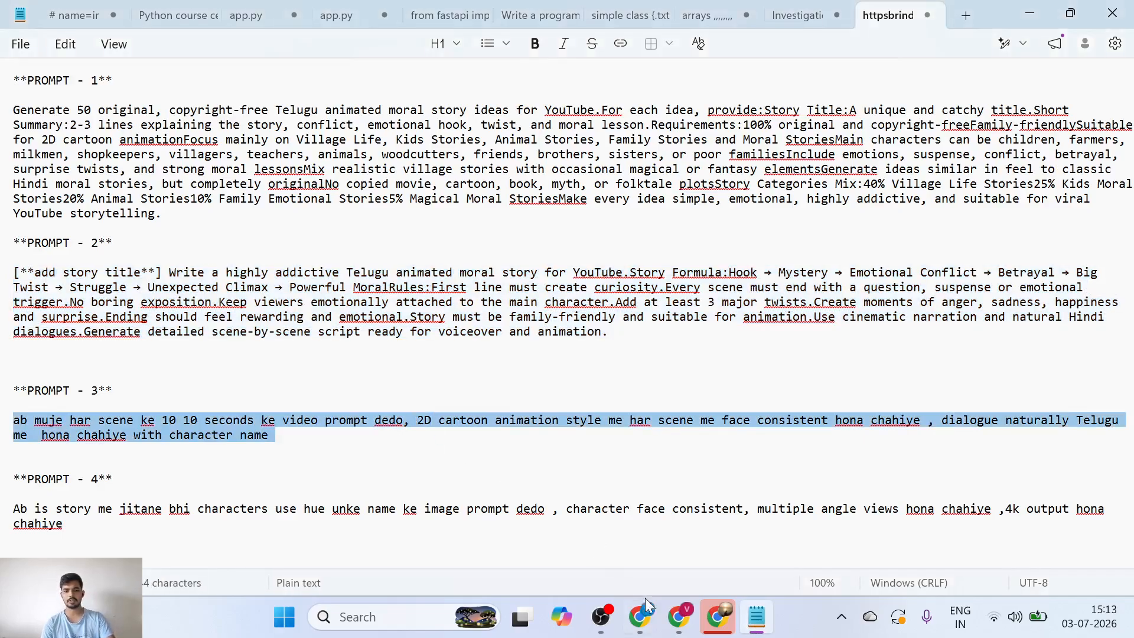
{"action": "left_click", "coordinate": [595, 560]}
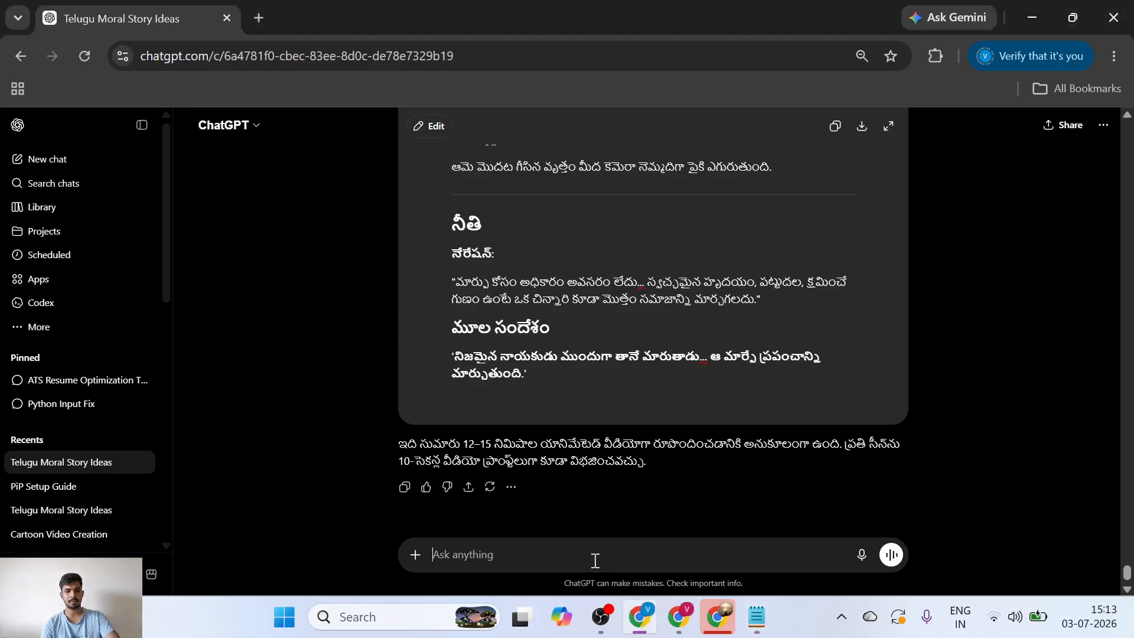
{"action": "key", "text": "ctrl+v"}
{"action": "key", "text": "Return"}
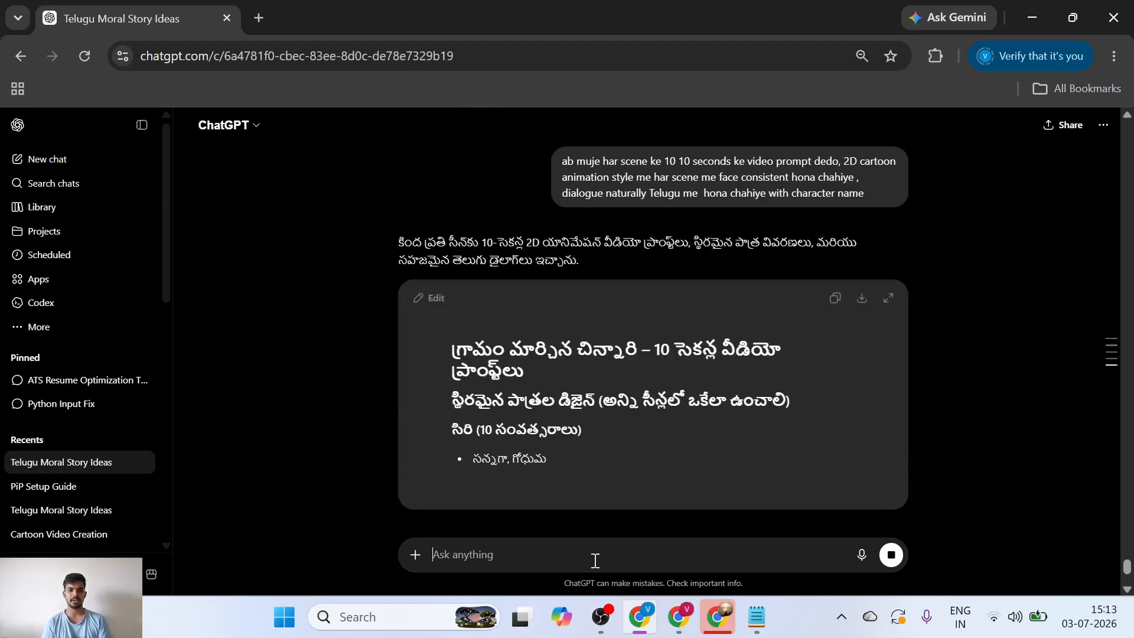
Examine the recurring character designs and the scene 1 video prompt, checking back against the end of the earlier script.
{"action": "scroll", "coordinate": [590, 401], "scroll_direction": "down", "scroll_amount": 5}
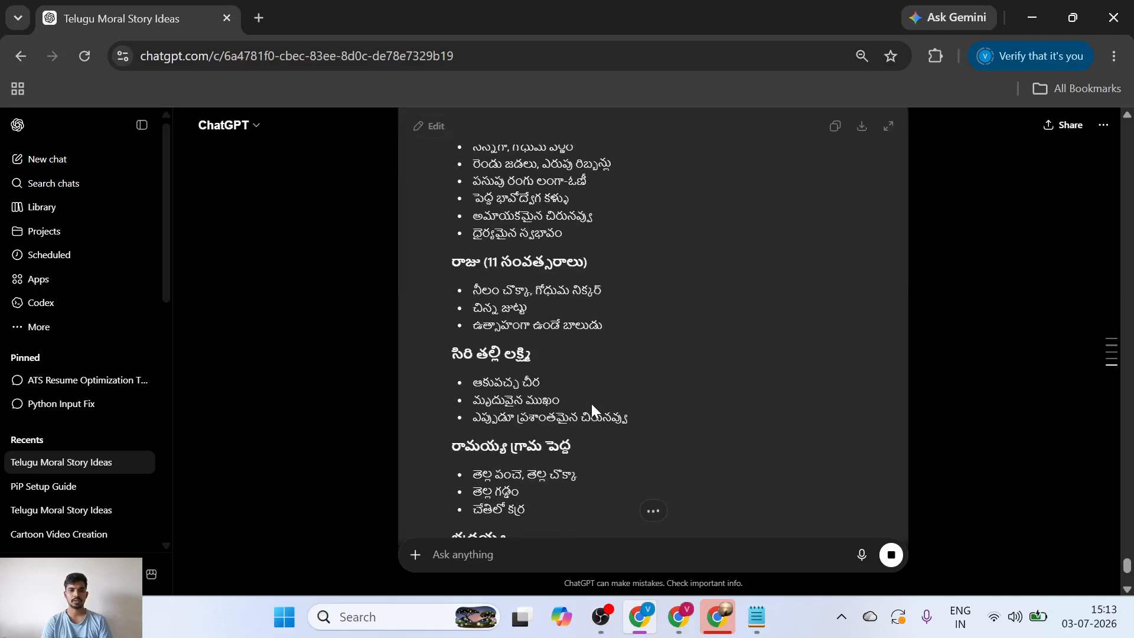
{"action": "scroll", "coordinate": [590, 402], "scroll_direction": "down", "scroll_amount": 1}
{"action": "scroll", "coordinate": [590, 403], "scroll_direction": "up", "scroll_amount": 2}
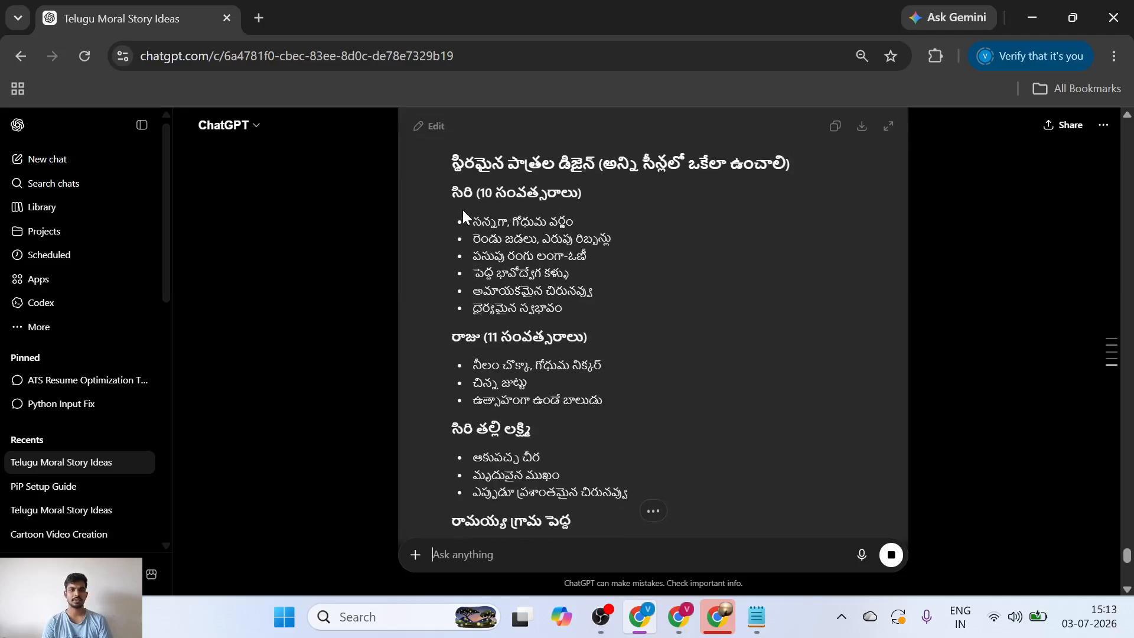
{"action": "scroll", "coordinate": [524, 341], "scroll_direction": "down", "scroll_amount": 3}
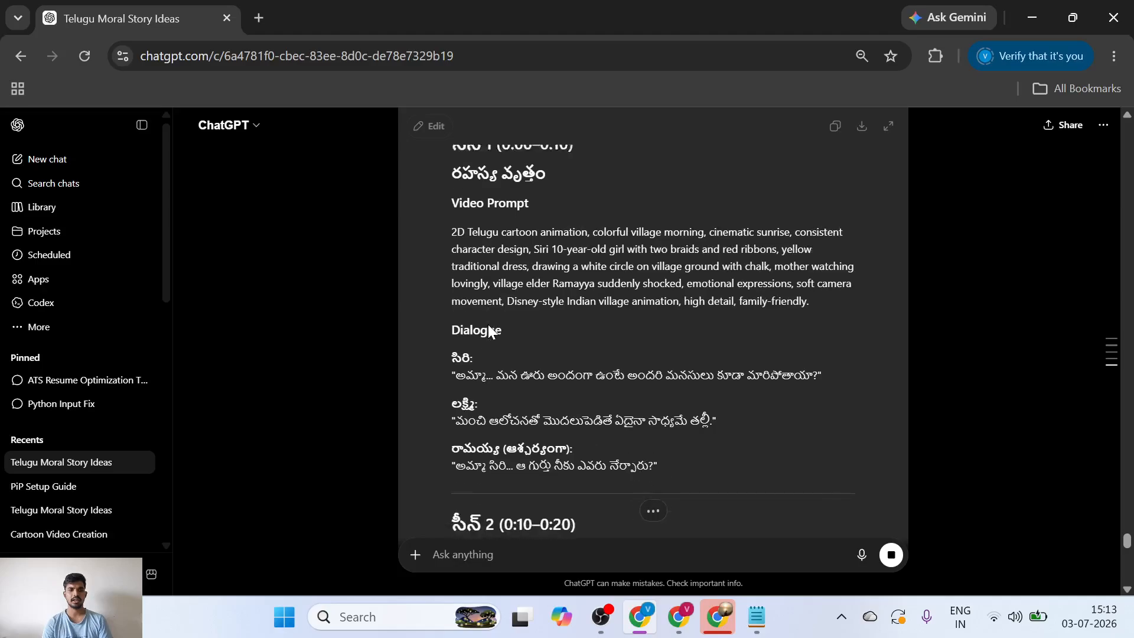
{"action": "scroll", "coordinate": [464, 260], "scroll_direction": "up", "scroll_amount": 5}
{"action": "scroll", "coordinate": [471, 256], "scroll_direction": "up", "scroll_amount": 20}
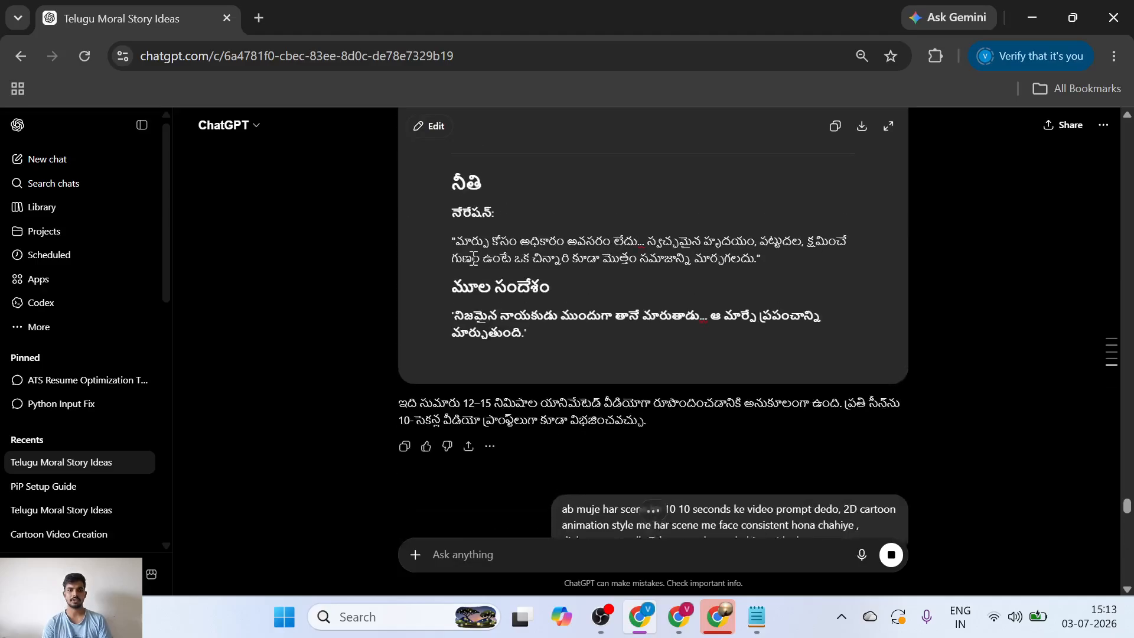
{"action": "scroll", "coordinate": [473, 258], "scroll_direction": "up", "scroll_amount": 2}
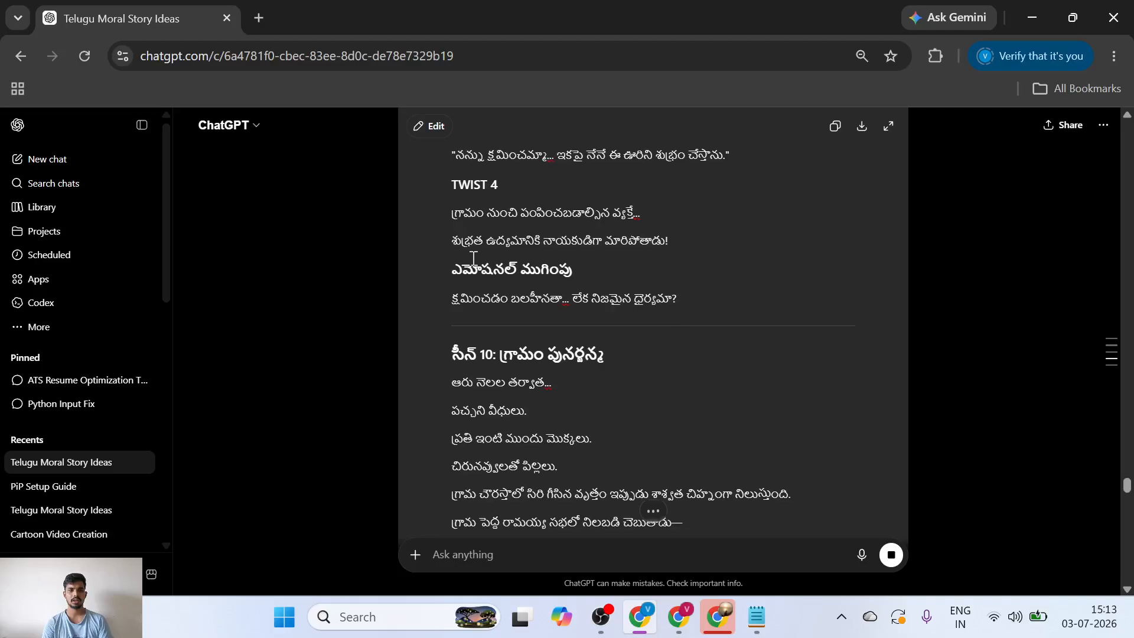
{"action": "scroll", "coordinate": [473, 258], "scroll_direction": "down", "scroll_amount": 2}
{"action": "scroll", "coordinate": [473, 258], "scroll_direction": "down", "scroll_amount": 18}
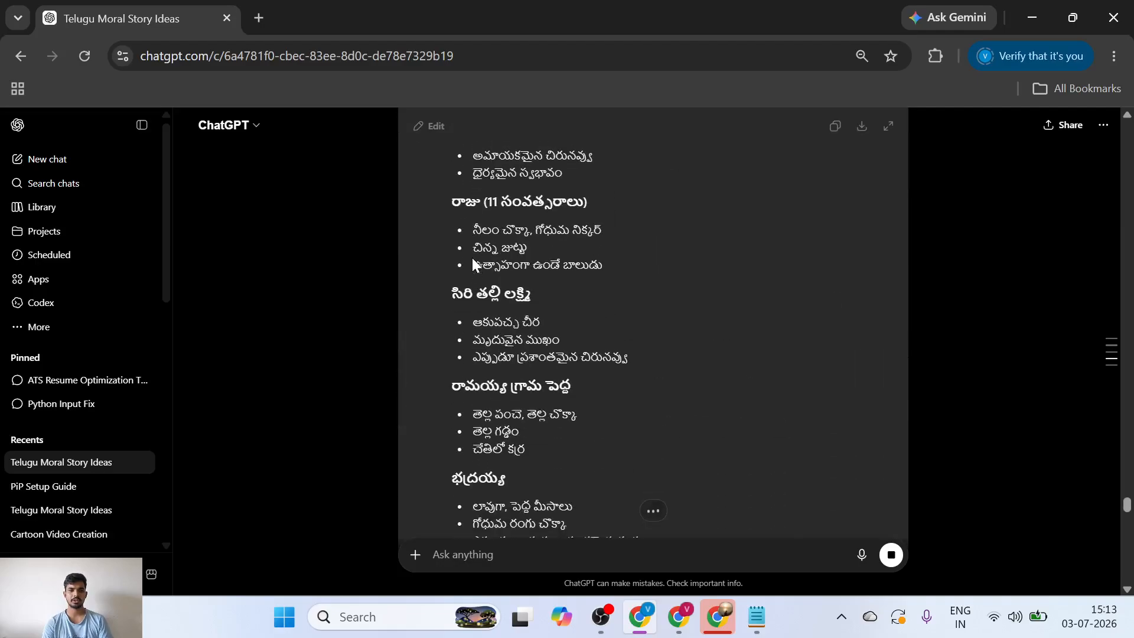
{"action": "scroll", "coordinate": [473, 258], "scroll_direction": "up", "scroll_amount": 4}
{"action": "scroll", "coordinate": [484, 309], "scroll_direction": "down", "scroll_amount": 8}
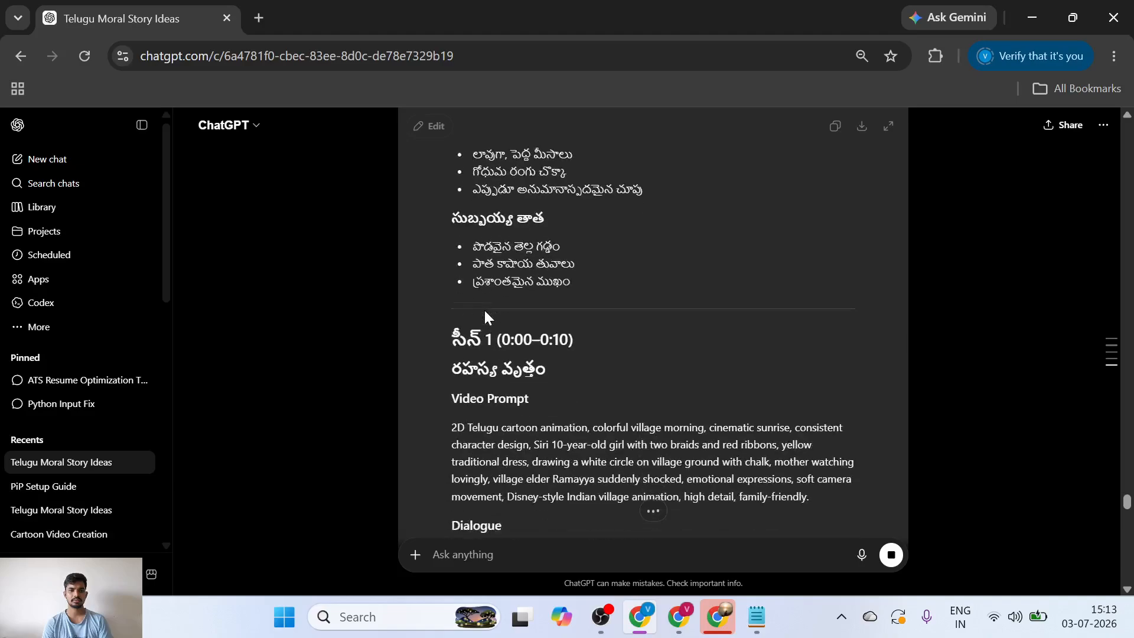
{"action": "scroll", "coordinate": [504, 365], "scroll_direction": "down", "scroll_amount": 1}
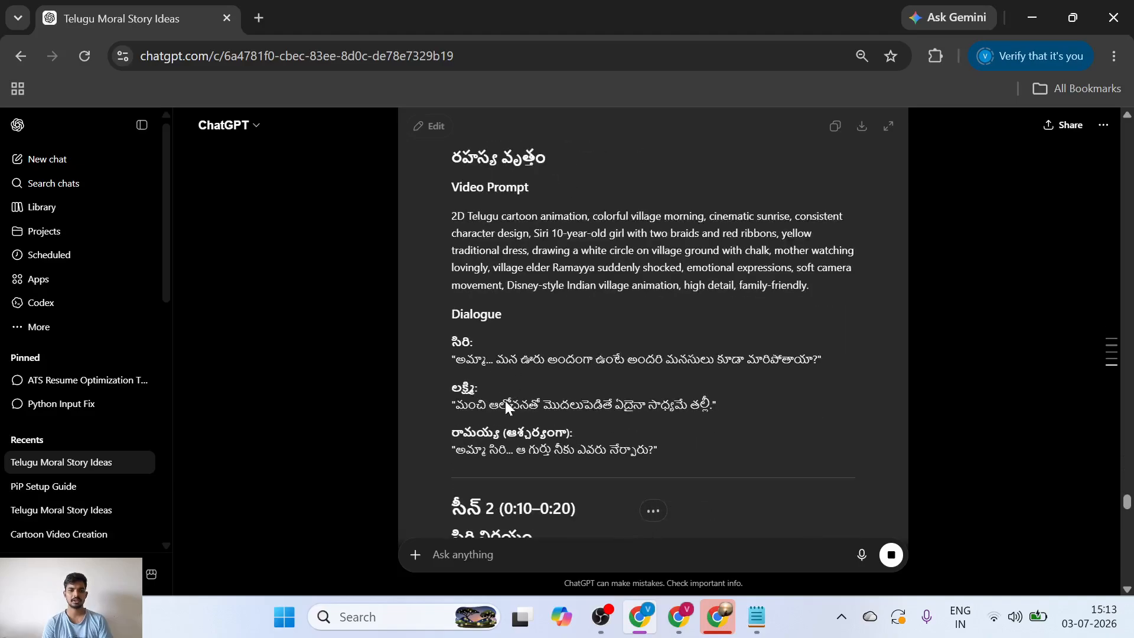
Read through the video prompts and Telugu dialogues from scene 2 to the closing moral in scene 12.
{"action": "scroll", "coordinate": [505, 412], "scroll_direction": "down", "scroll_amount": 5}
{"action": "scroll", "coordinate": [514, 419], "scroll_direction": "down", "scroll_amount": 2}
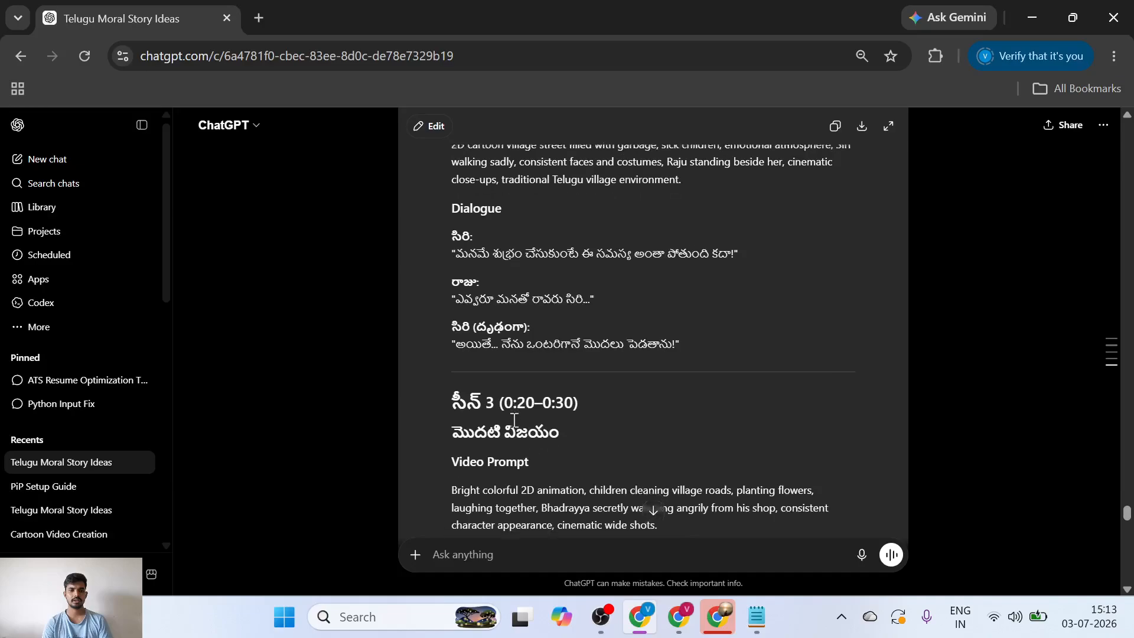
{"action": "scroll", "coordinate": [514, 419], "scroll_direction": "down", "scroll_amount": 3}
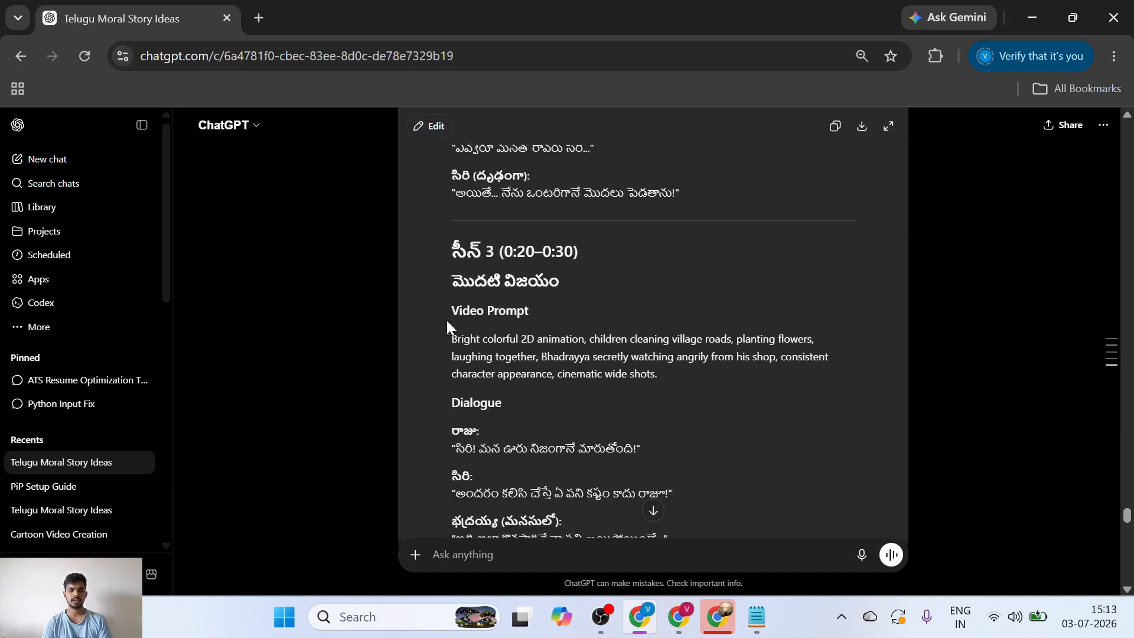
{"action": "scroll", "coordinate": [691, 392], "scroll_direction": "down", "scroll_amount": 3}
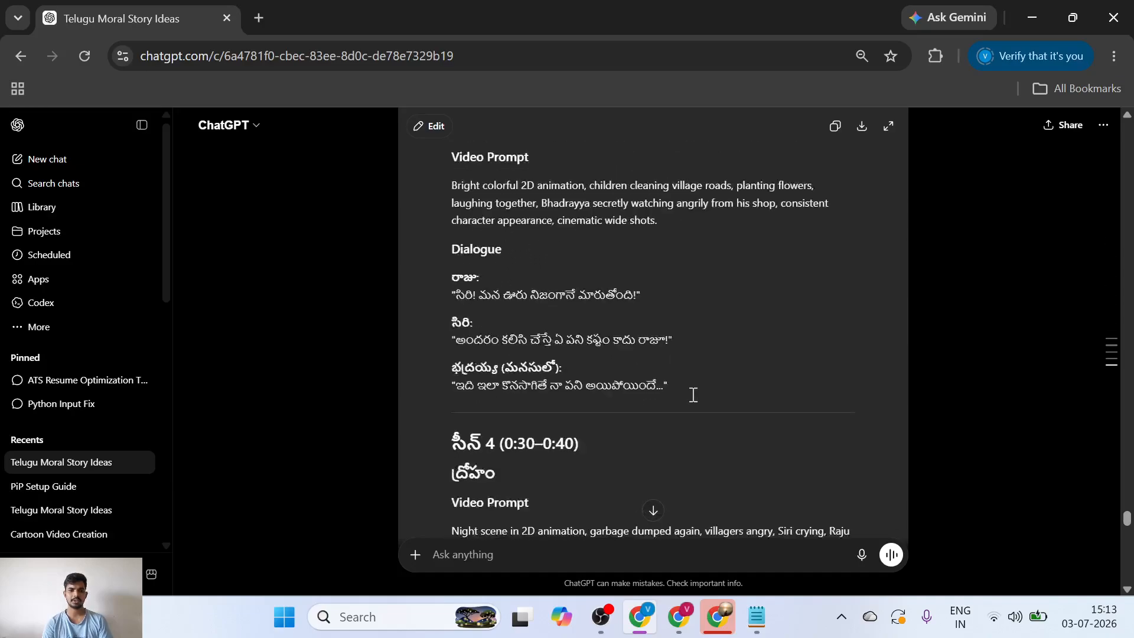
{"action": "scroll", "coordinate": [577, 373], "scroll_direction": "down", "scroll_amount": 3}
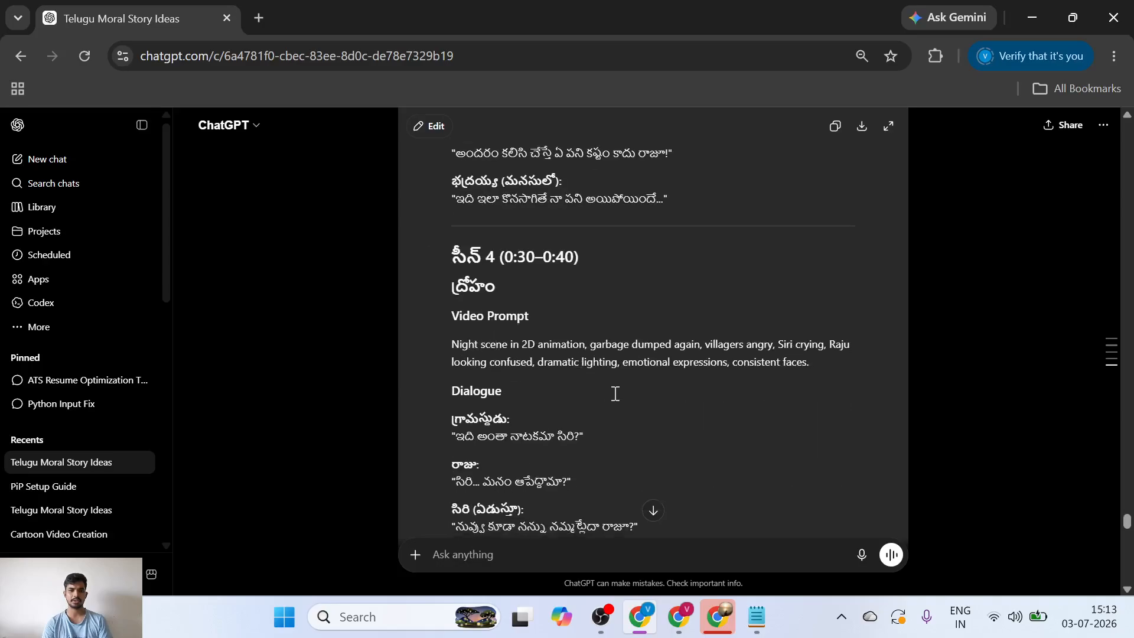
{"action": "scroll", "coordinate": [475, 419], "scroll_direction": "down", "scroll_amount": 8}
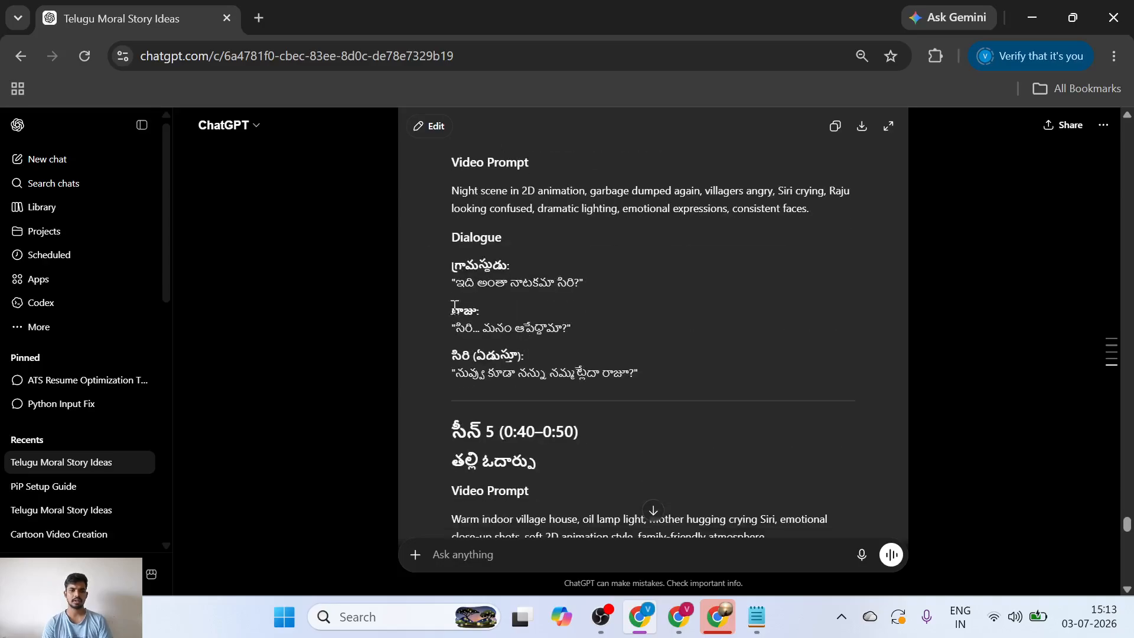
{"action": "scroll", "coordinate": [479, 413], "scroll_direction": "up", "scroll_amount": 2}
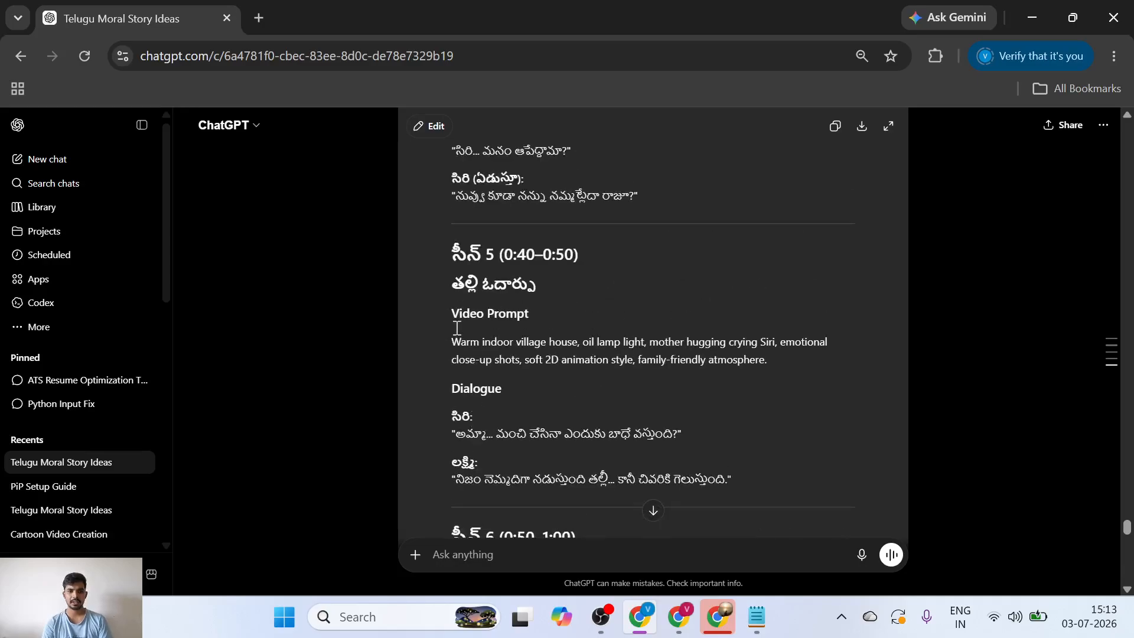
{"action": "scroll", "coordinate": [456, 327], "scroll_direction": "up", "scroll_amount": 3}
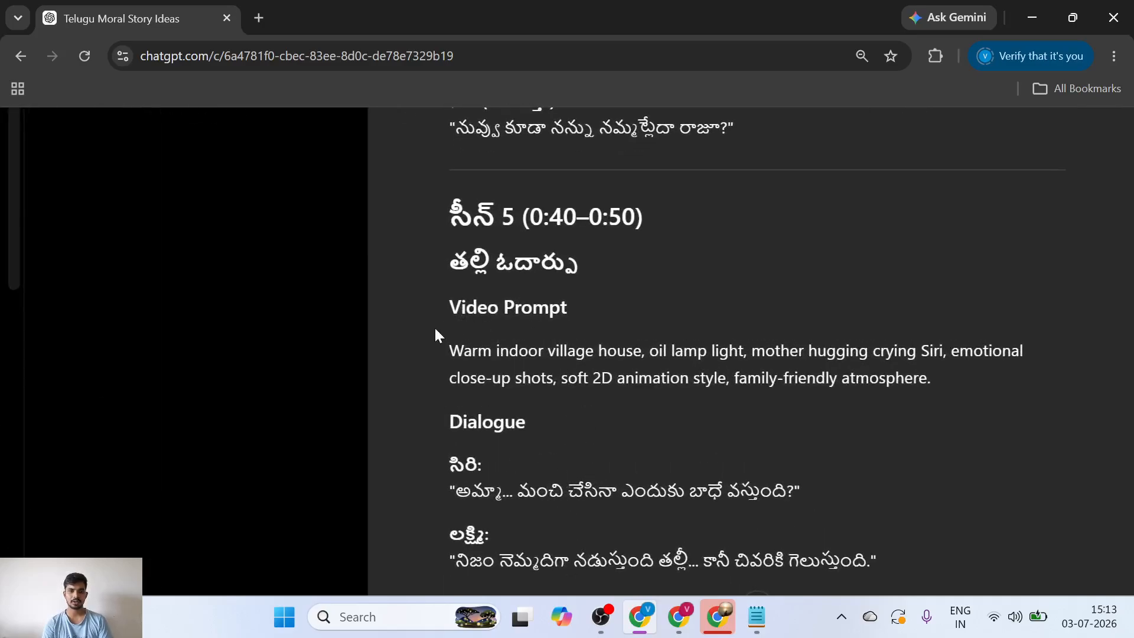
{"action": "scroll", "coordinate": [555, 431], "scroll_direction": "down", "scroll_amount": 3}
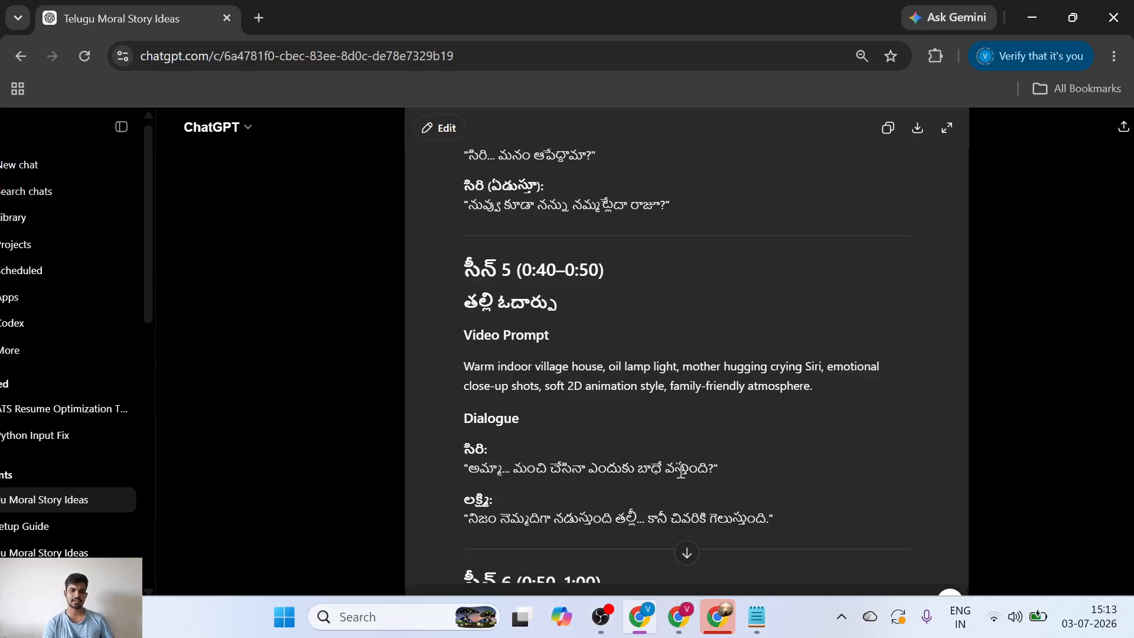
{"action": "scroll", "coordinate": [605, 414], "scroll_direction": "down", "scroll_amount": 1}
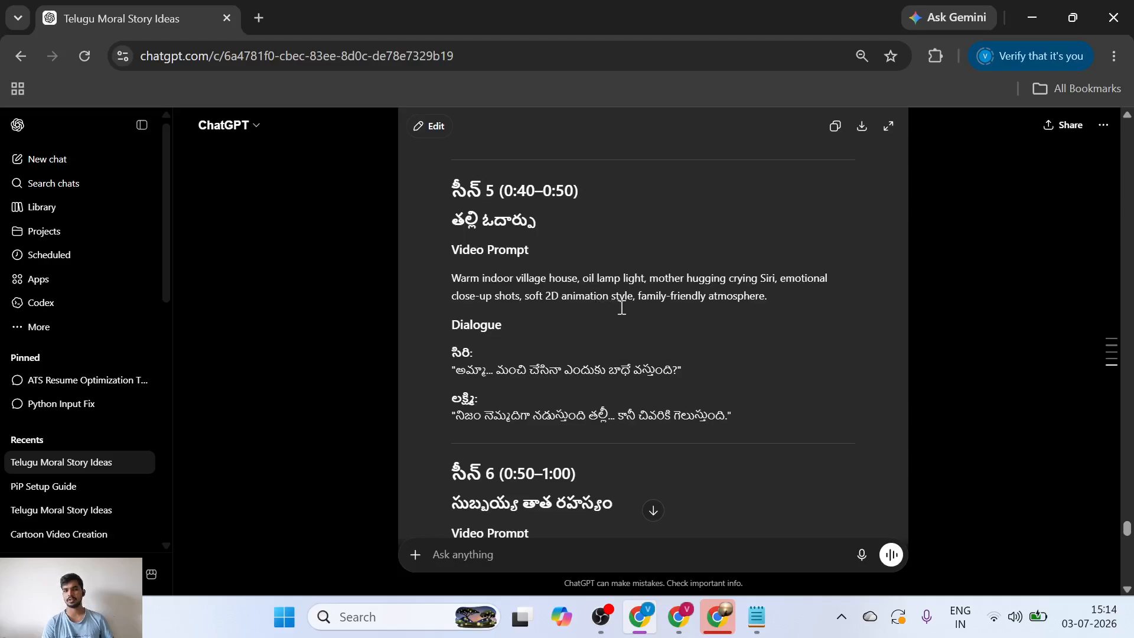
{"action": "scroll", "coordinate": [563, 326], "scroll_direction": "down", "scroll_amount": 20}
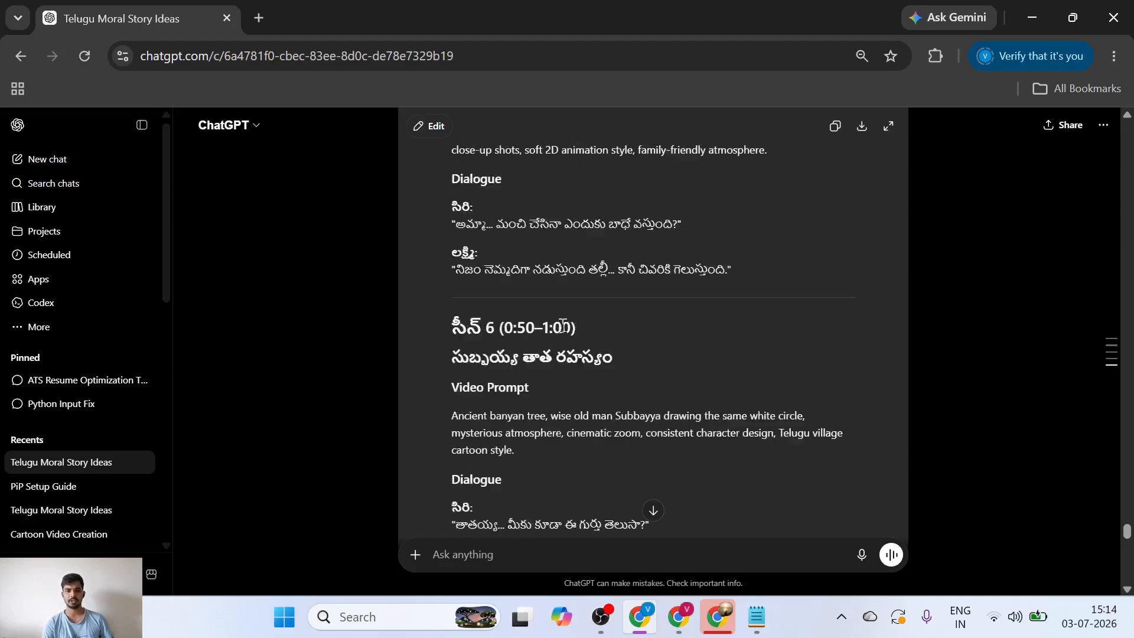
{"action": "scroll", "coordinate": [562, 326], "scroll_direction": "down", "scroll_amount": 4}
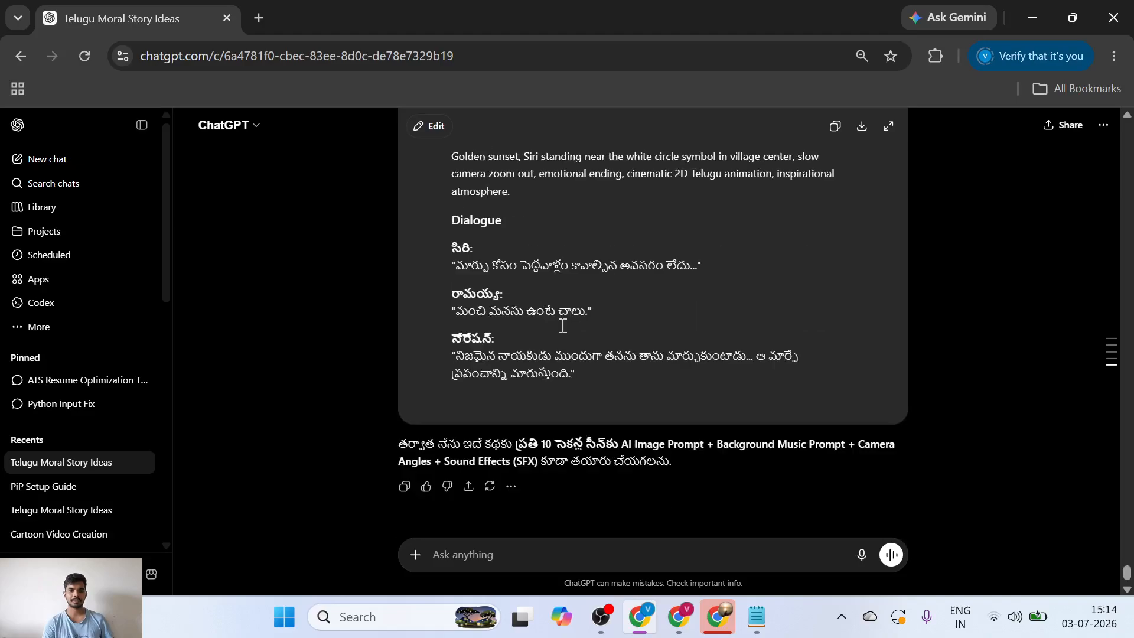
{"action": "scroll", "coordinate": [563, 326], "scroll_direction": "up", "scroll_amount": 3}
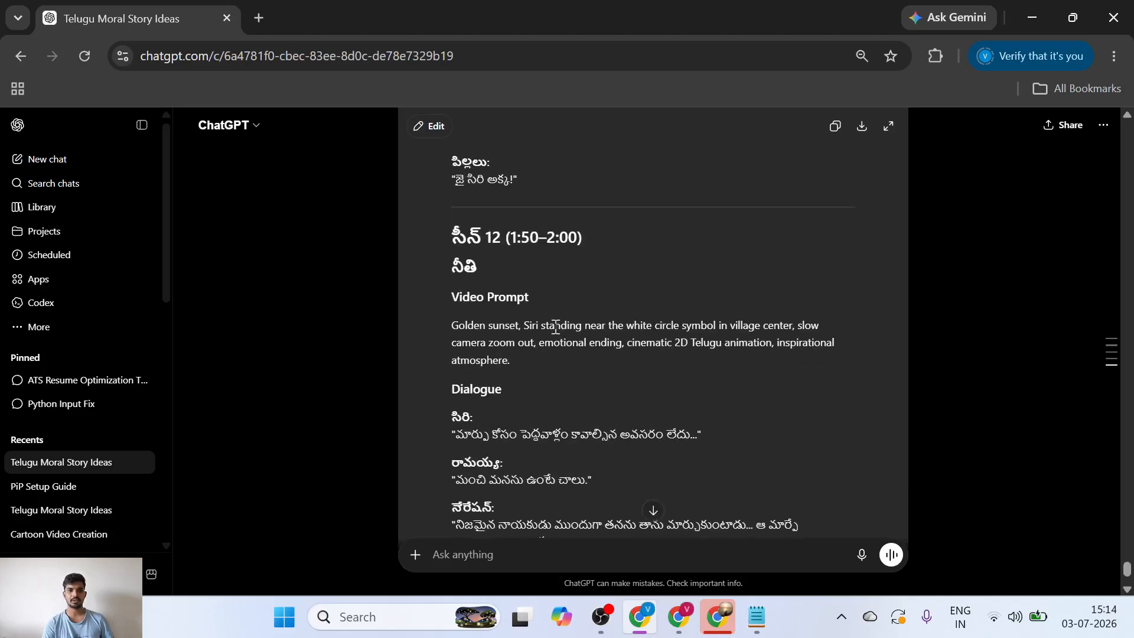
{"action": "scroll", "coordinate": [556, 326], "scroll_direction": "down", "scroll_amount": 3}
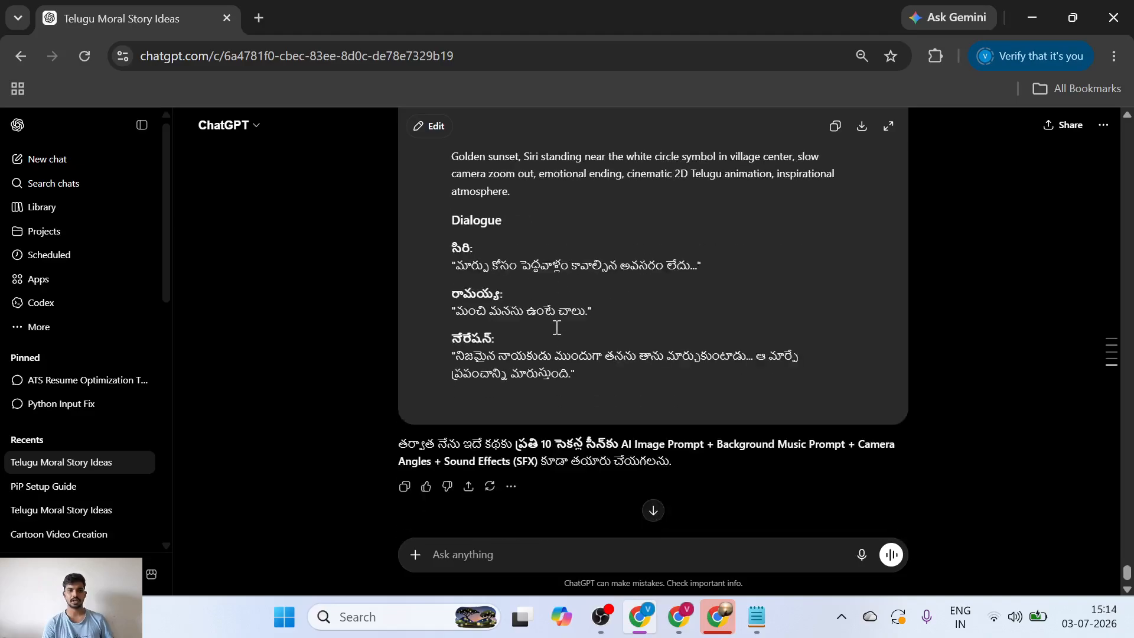
Copy the full Prompt 4 paragraph on 4K, multiple-angle character images from Notepad and submit it in the ChatGPT conversation.
{"action": "left_click", "coordinate": [755, 614]}
{"action": "triple_click", "coordinate": [632, 509]}
{"action": "key", "text": "ctrl+c"}
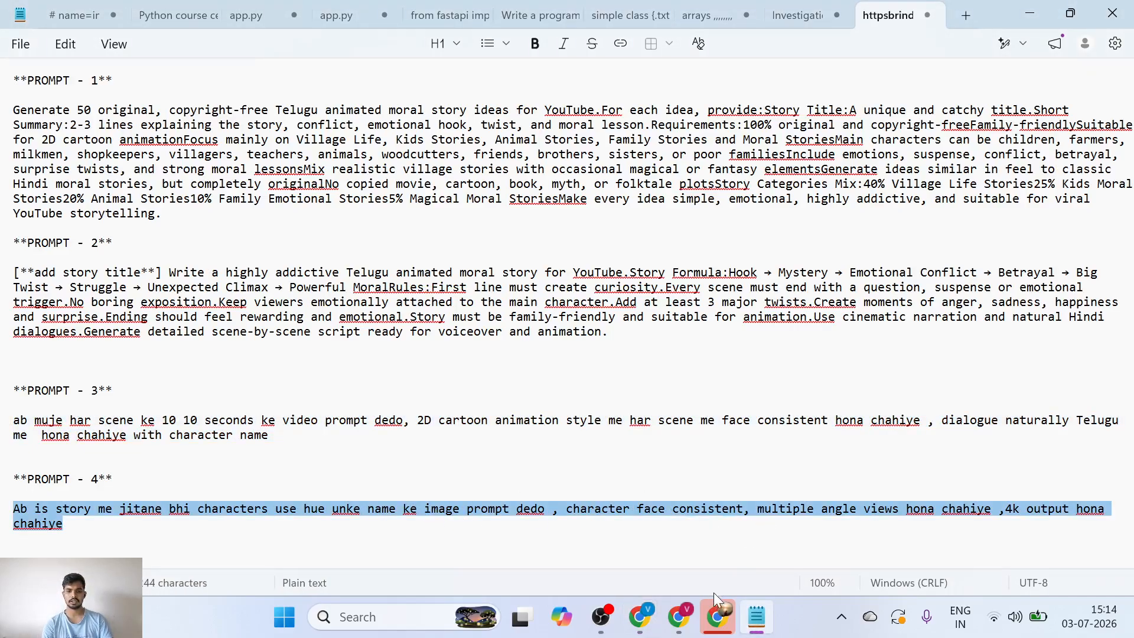
{"action": "mouse_move", "coordinate": [709, 617]}
{"action": "left_click", "coordinate": [593, 558]}
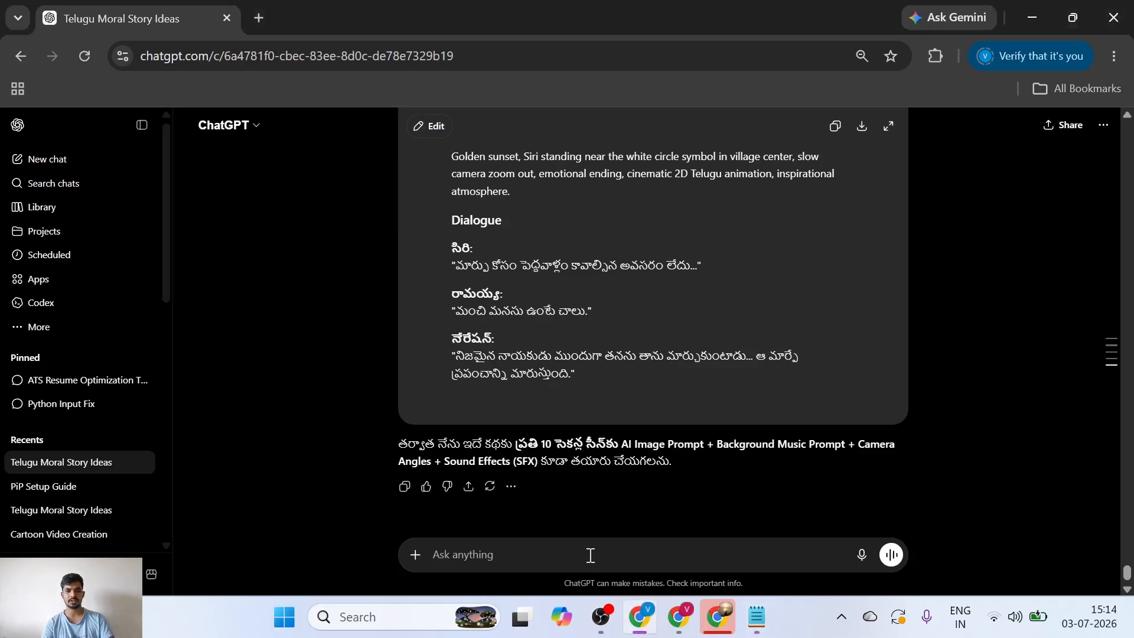
{"action": "key", "text": "ctrl+v"}
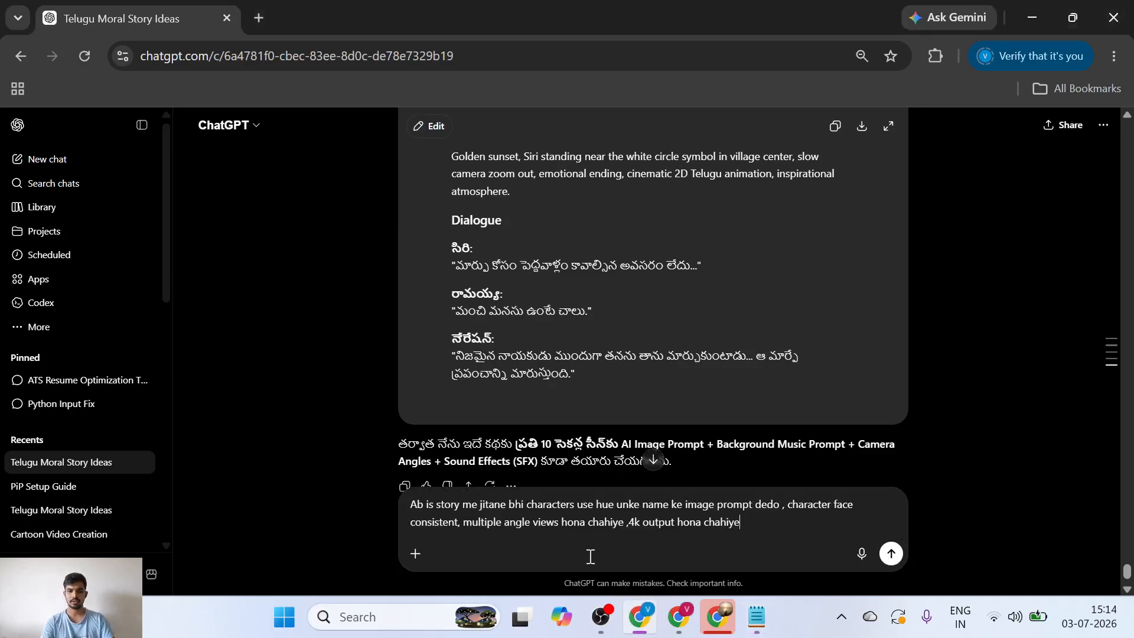
{"action": "key", "text": "Return"}
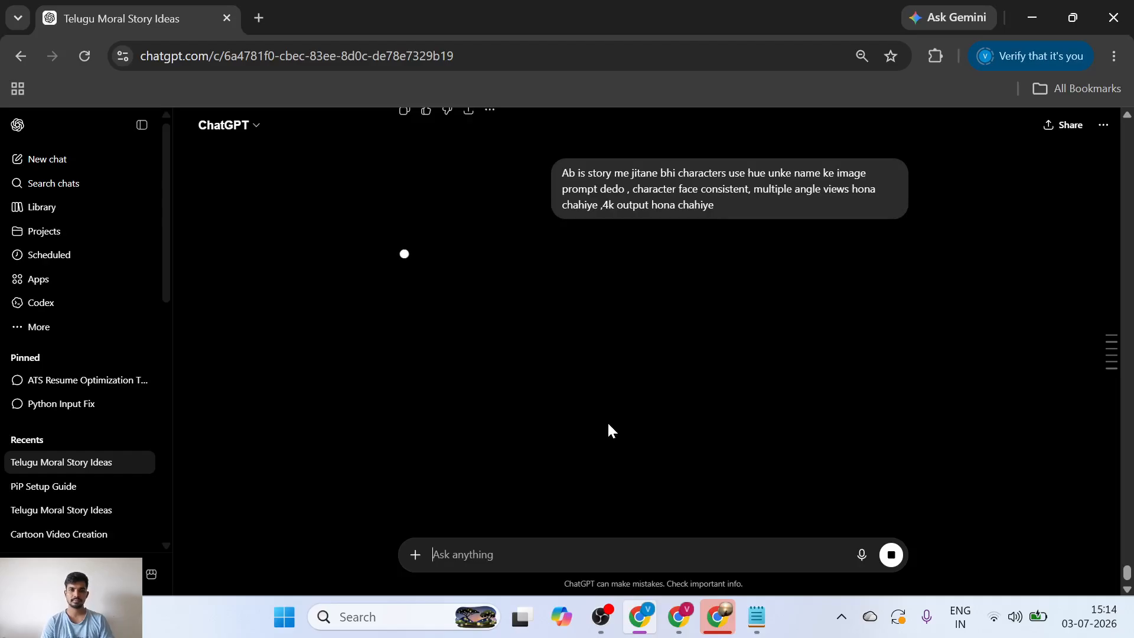
{"action": "type", "text": "5"}
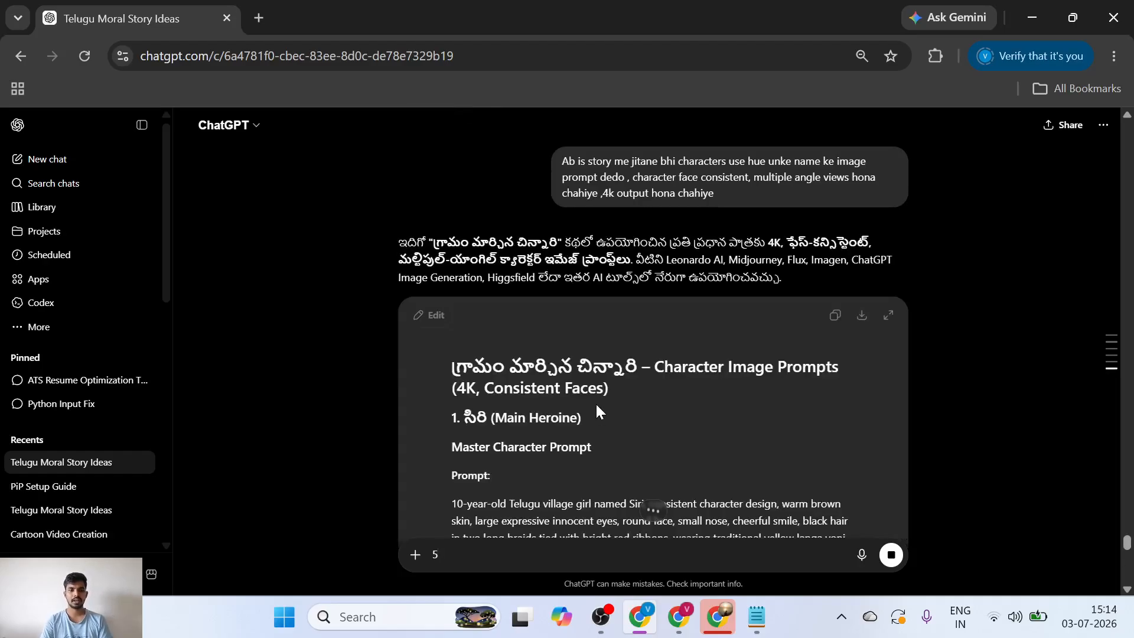
Review the generated image prompts for each character, the universal style lock and the recommended output settings.
{"action": "scroll", "coordinate": [626, 374], "scroll_direction": "down", "scroll_amount": 2}
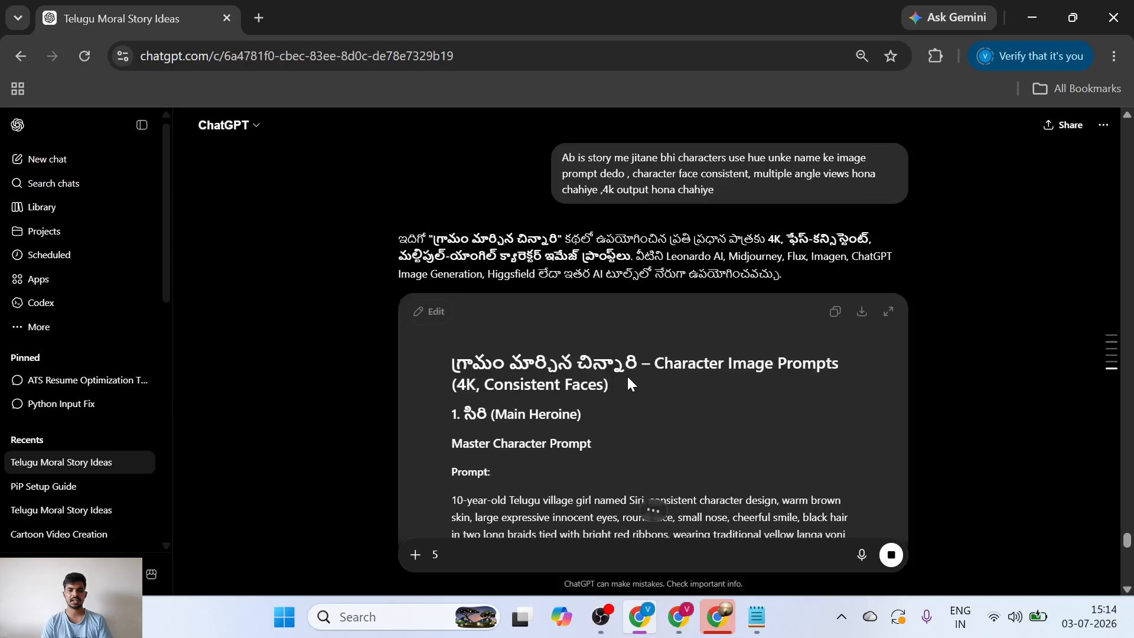
{"action": "scroll", "coordinate": [605, 397], "scroll_direction": "down", "scroll_amount": 1}
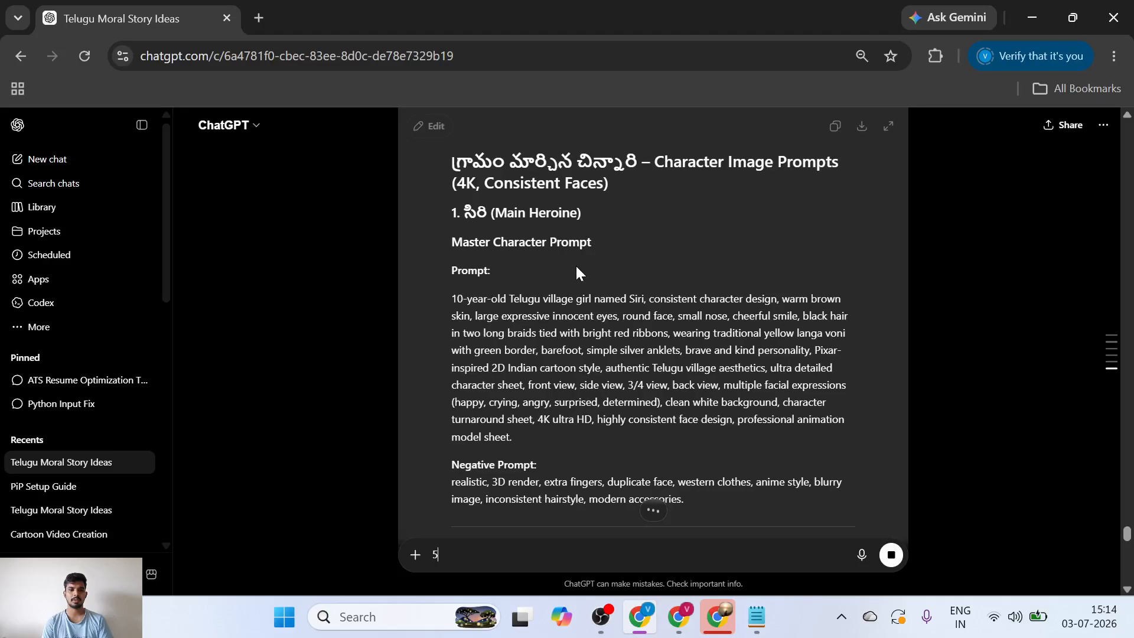
{"action": "scroll", "coordinate": [575, 264], "scroll_direction": "down", "scroll_amount": 5}
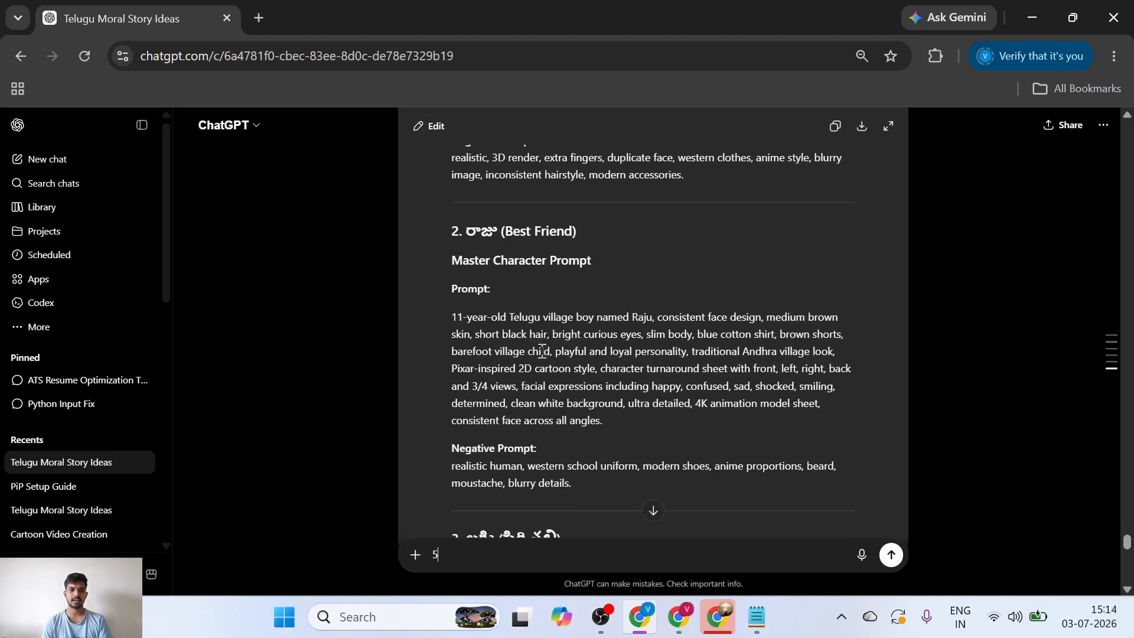
{"action": "scroll", "coordinate": [501, 320], "scroll_direction": "down", "scroll_amount": 2}
{"action": "scroll", "coordinate": [522, 424], "scroll_direction": "down", "scroll_amount": 10}
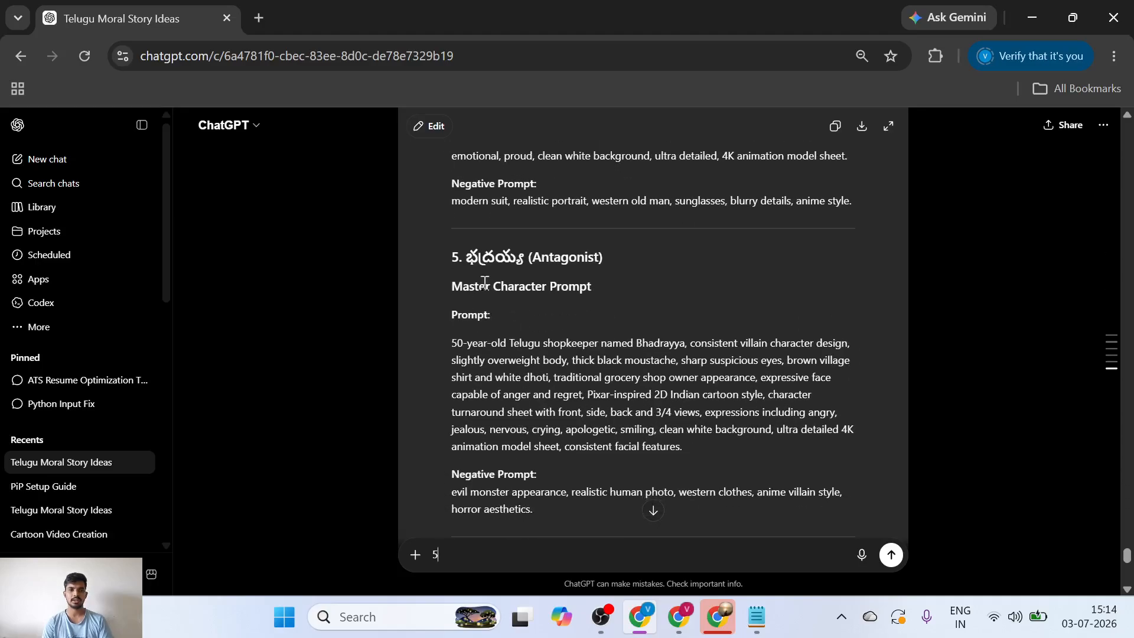
{"action": "scroll", "coordinate": [518, 412], "scroll_direction": "down", "scroll_amount": 18}
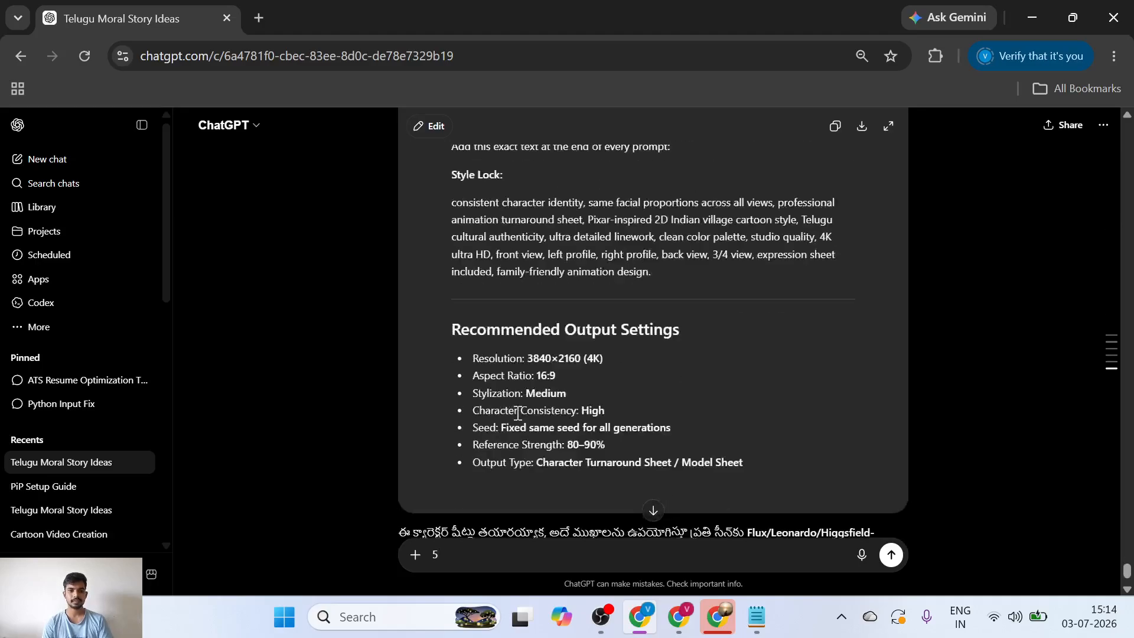
{"action": "scroll", "coordinate": [518, 412], "scroll_direction": "up", "scroll_amount": 6}
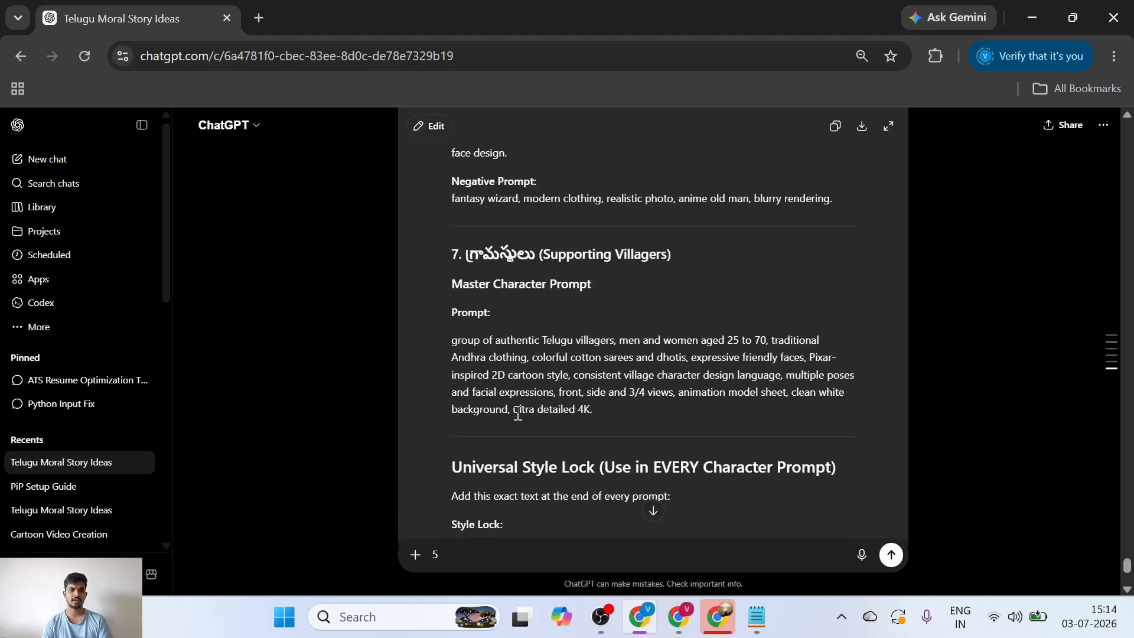
{"action": "scroll", "coordinate": [484, 268], "scroll_direction": "up", "scroll_amount": 5}
{"action": "scroll", "coordinate": [484, 269], "scroll_direction": "down", "scroll_amount": 12}
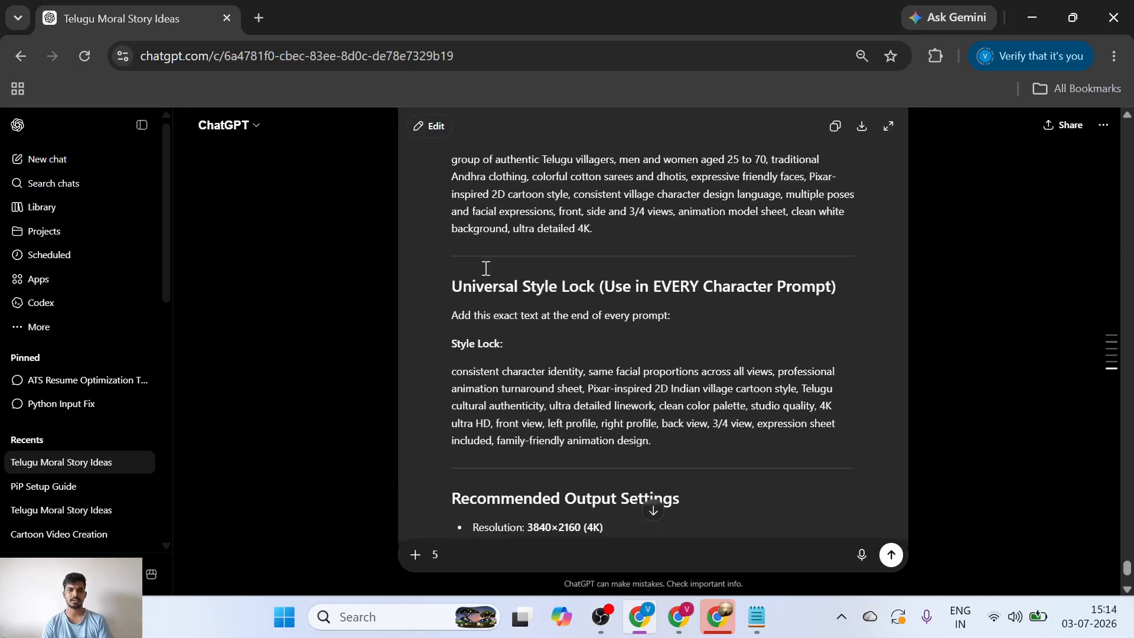
{"action": "scroll", "coordinate": [485, 268], "scroll_direction": "down", "scroll_amount": 1}
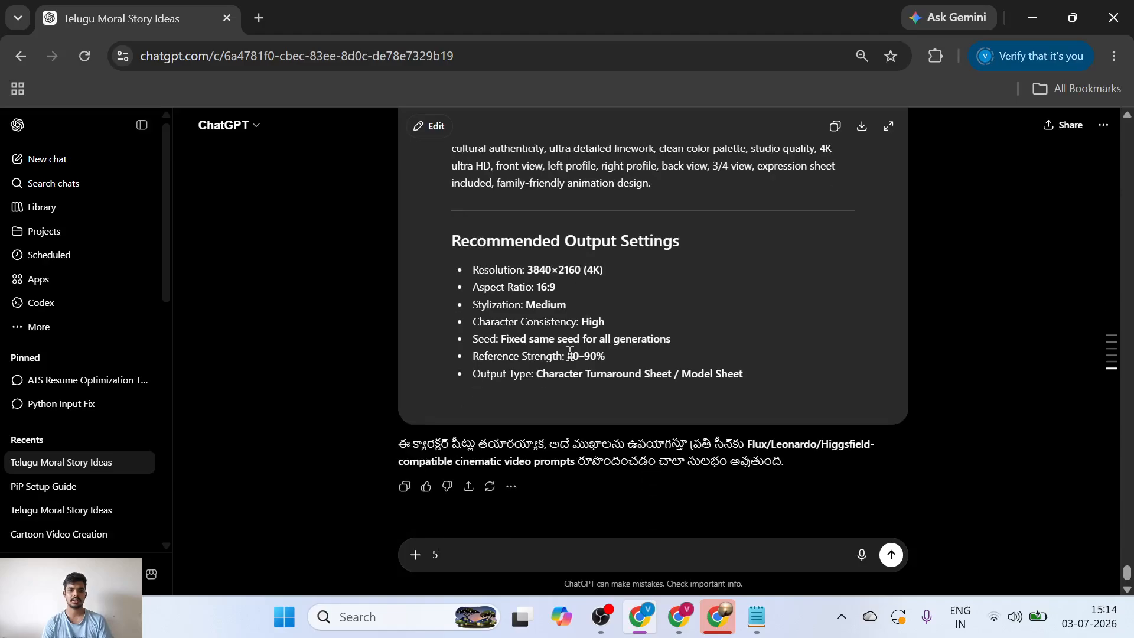
{"action": "scroll", "coordinate": [561, 290], "scroll_direction": "up", "scroll_amount": 20}
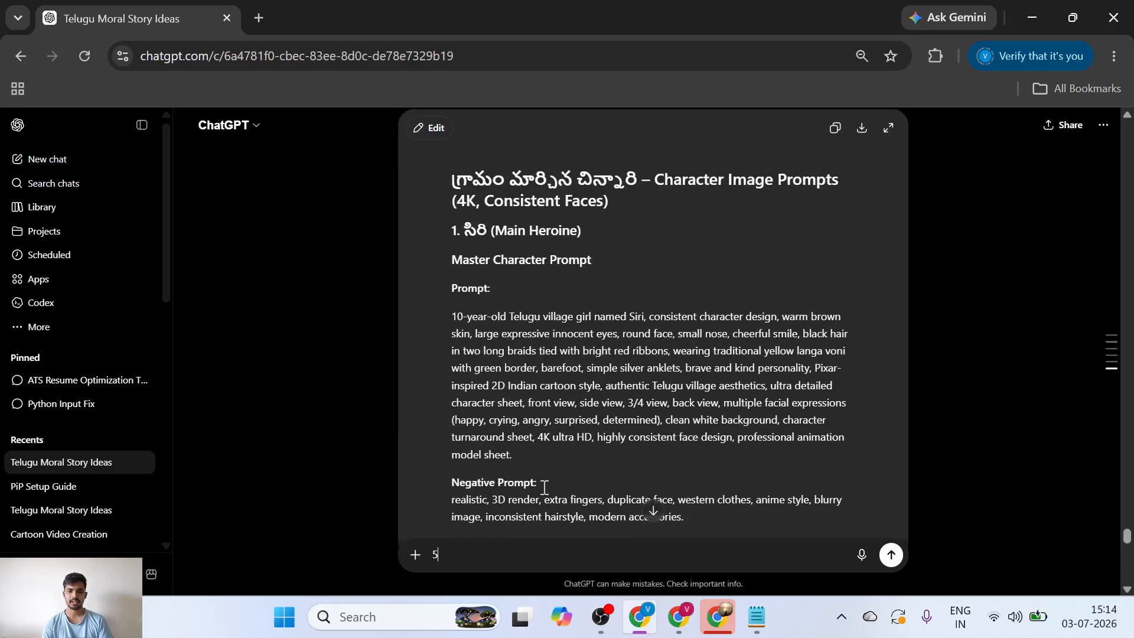
{"action": "key", "text": "BackSpace"}
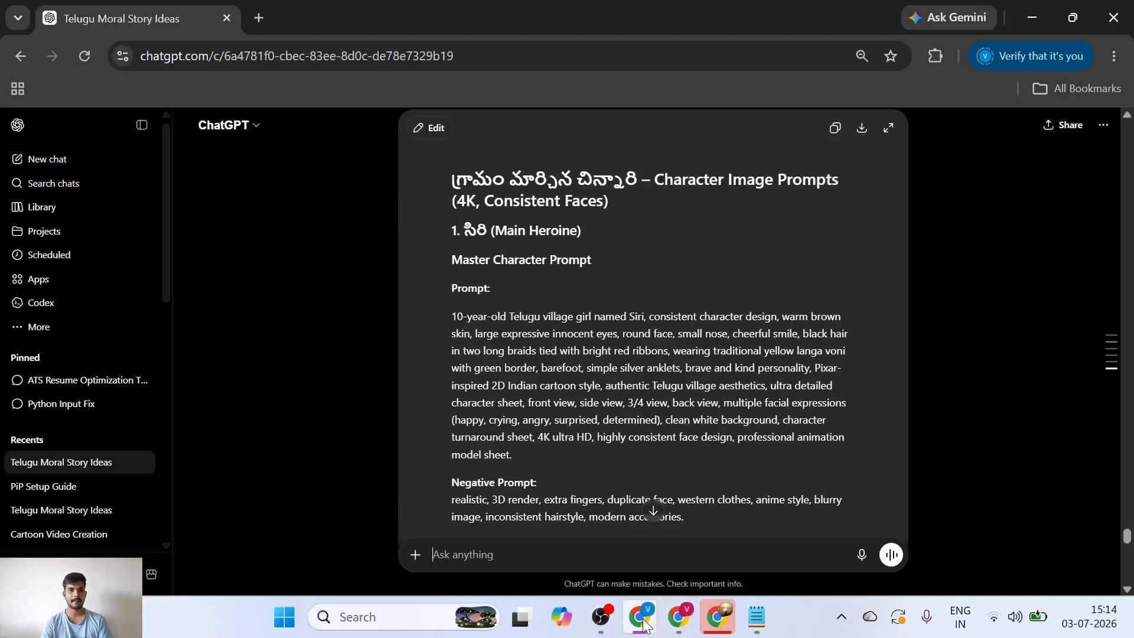
{"action": "mouse_move", "coordinate": [687, 625]}
{"action": "left_click", "coordinate": [703, 628]}
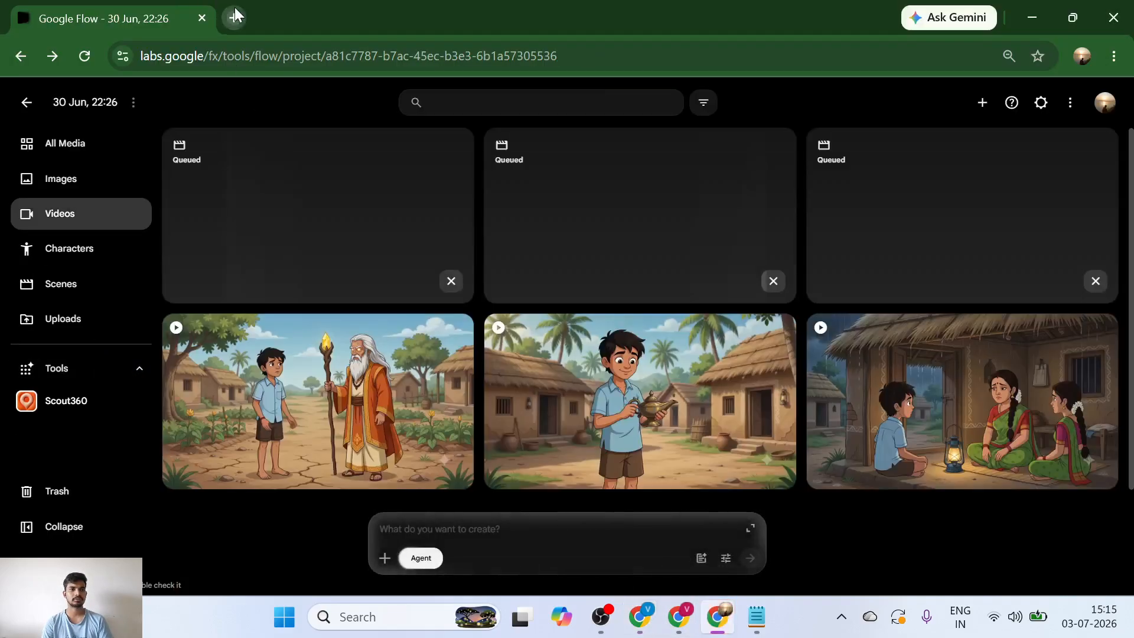
{"action": "left_click", "coordinate": [200, 17]}
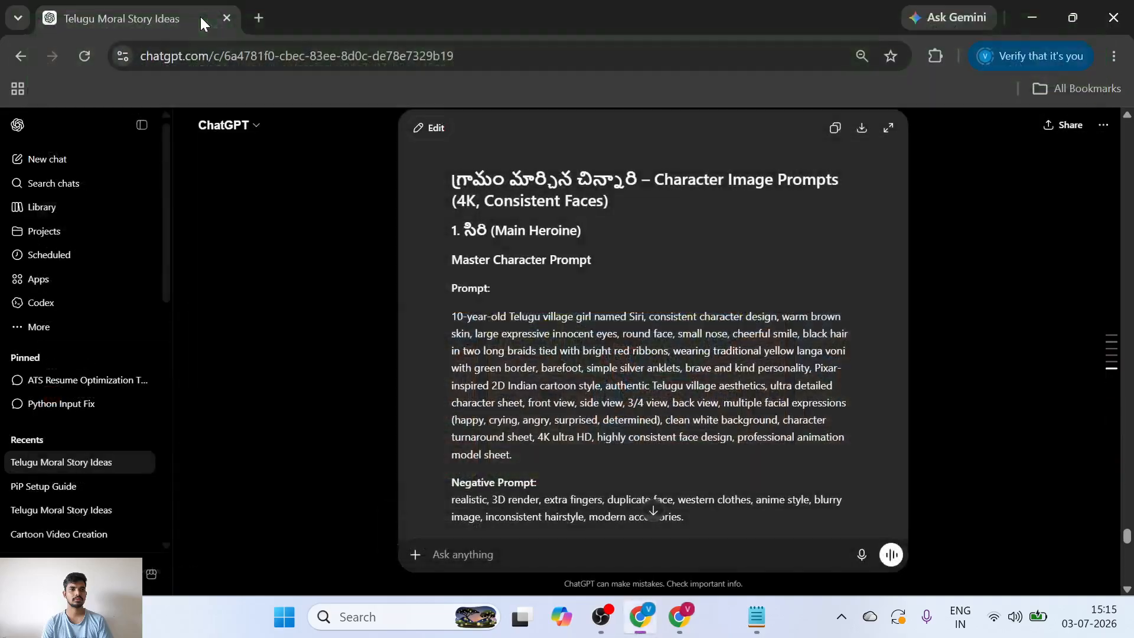
{"action": "left_click", "coordinate": [258, 19]}
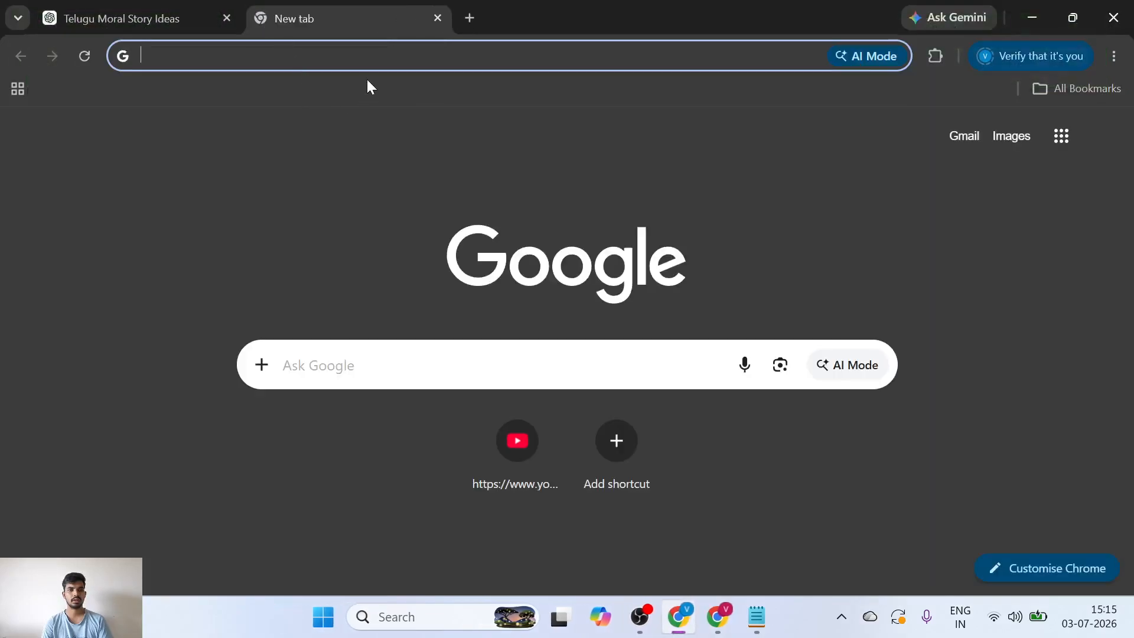
{"action": "left_click", "coordinate": [438, 18]}
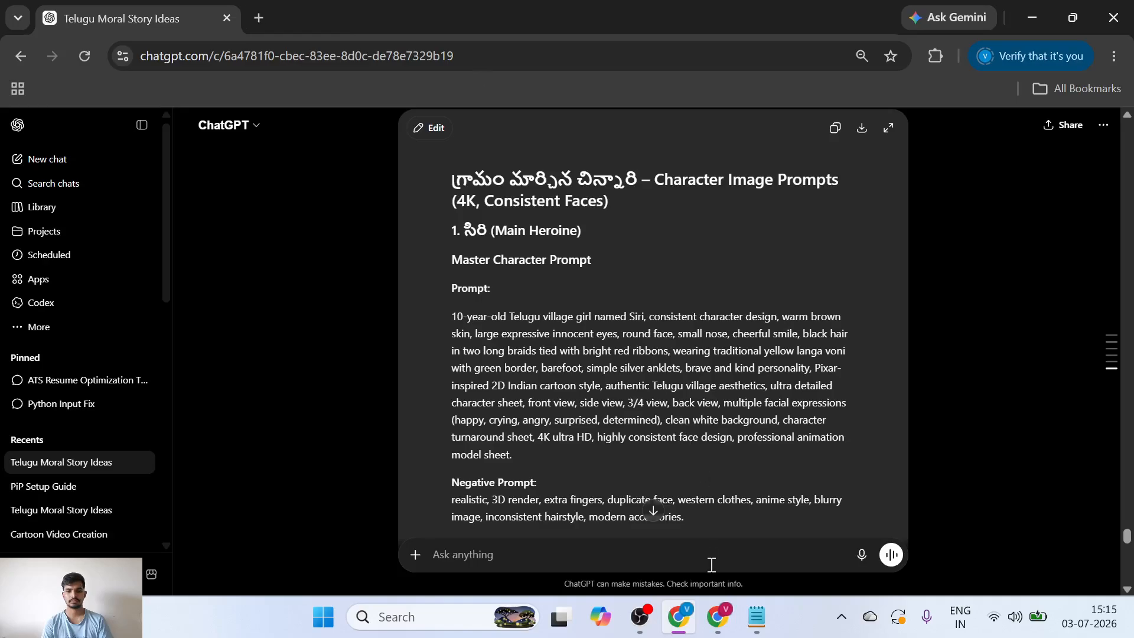
Switch to the other browser window, search the web for "google flow" and open the Google Flow site.
{"action": "left_click", "coordinate": [719, 615]}
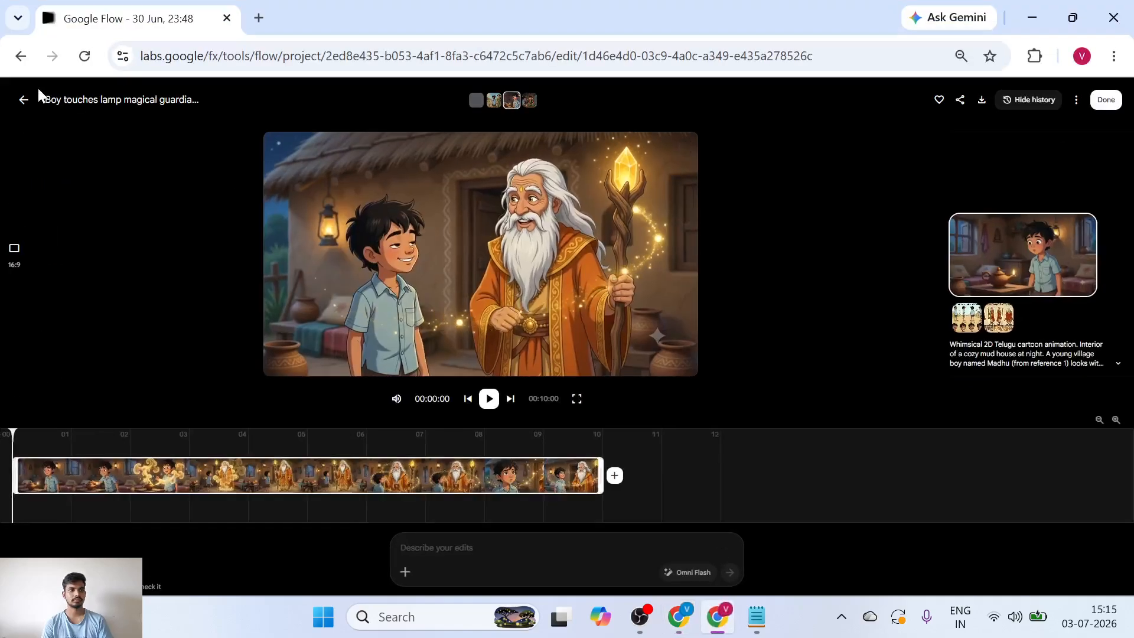
{"action": "left_click", "coordinate": [26, 100]}
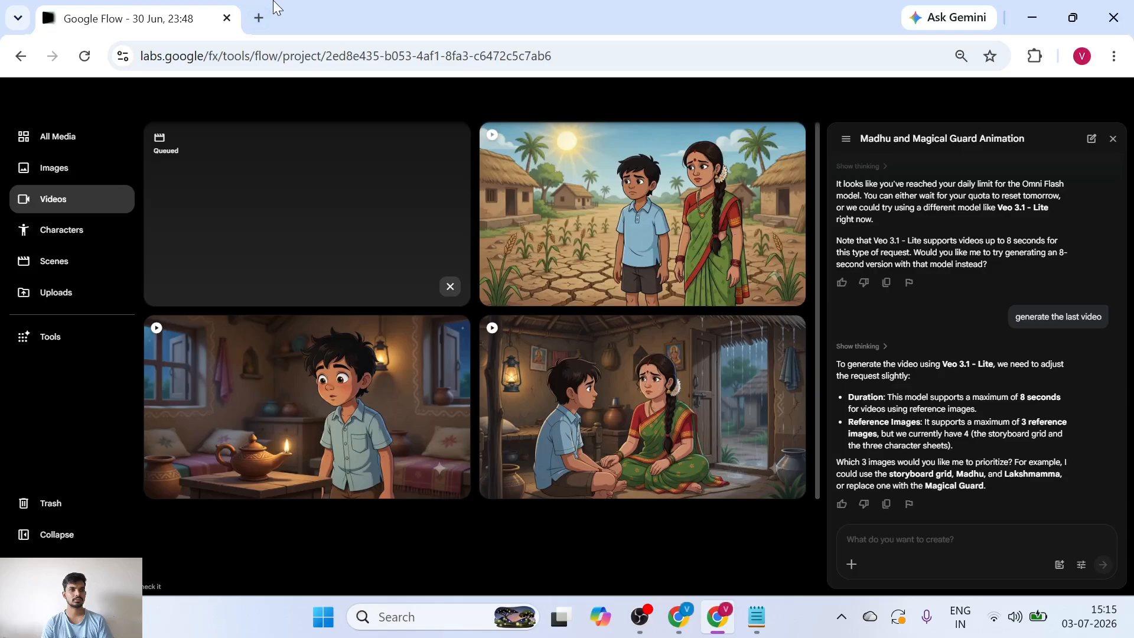
{"action": "left_click", "coordinate": [258, 17]}
{"action": "left_click", "coordinate": [223, 18]}
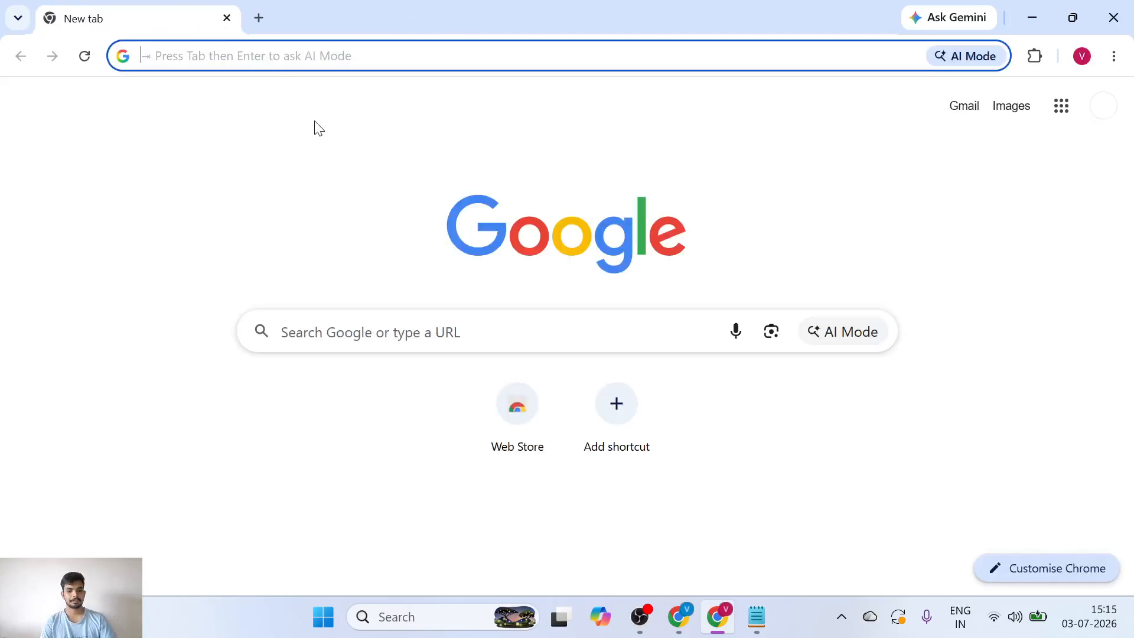
{"action": "type", "text": "google flow"}
{"action": "key", "text": "Return"}
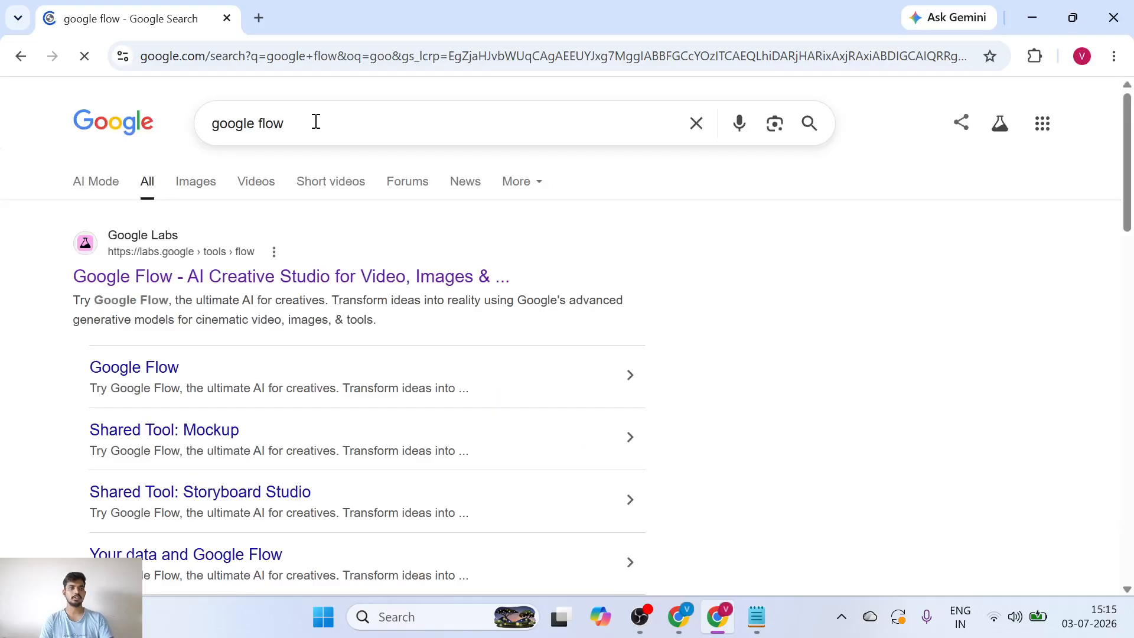
{"action": "left_click", "coordinate": [276, 287]}
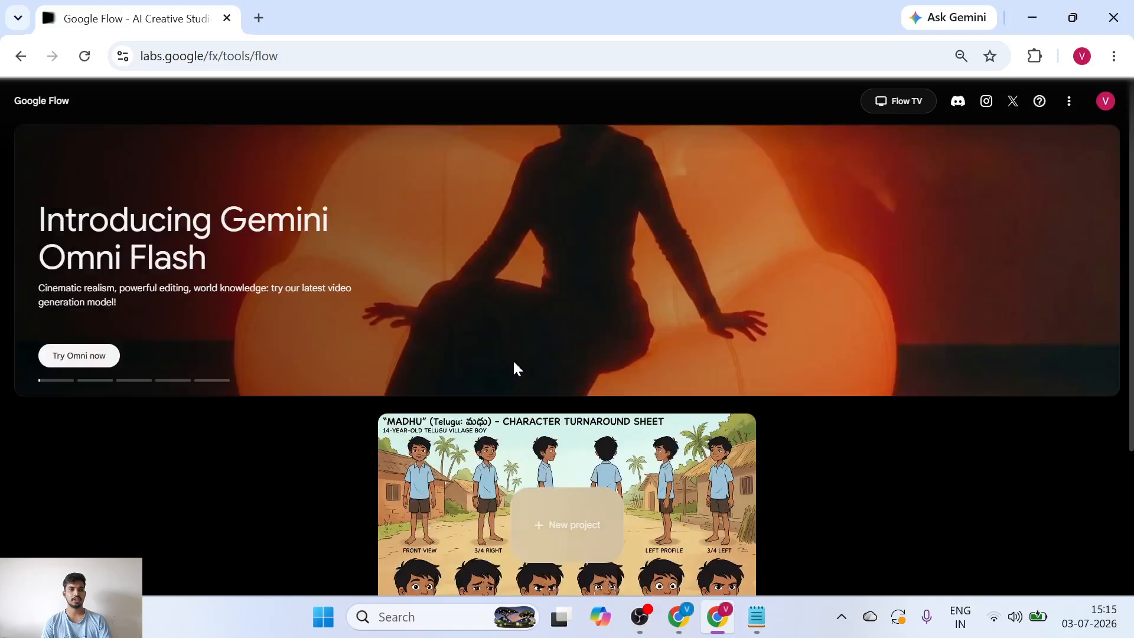
Open the existing 30 Jun, 23:48 project and preview its video of the boy touching the magic lamp.
{"action": "scroll", "coordinate": [431, 455], "scroll_direction": "down", "scroll_amount": 2}
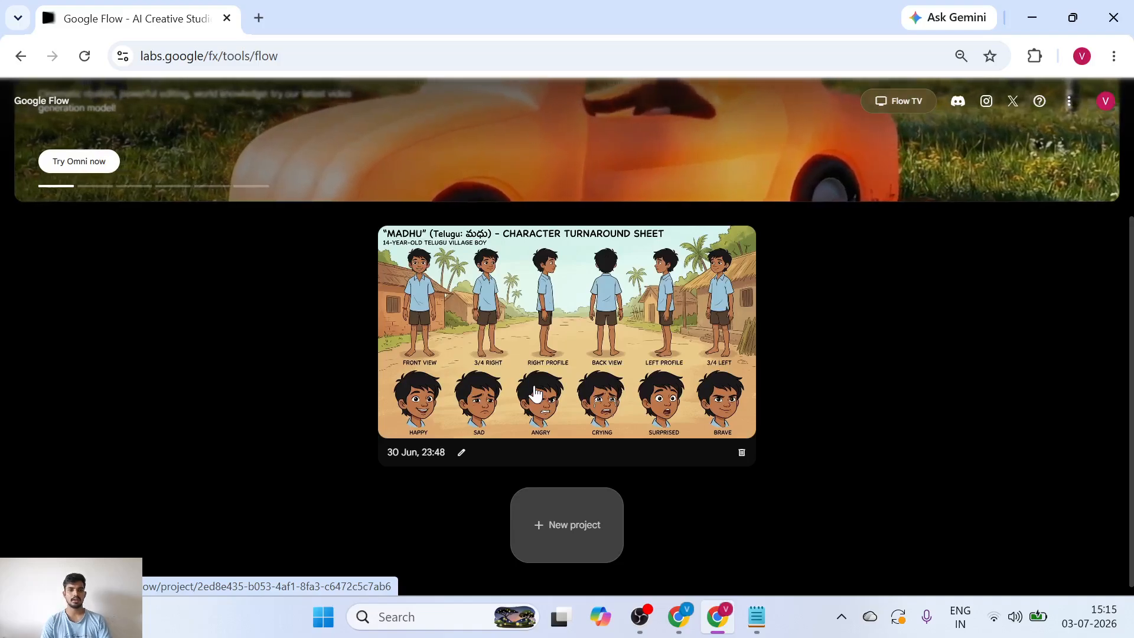
{"action": "left_click", "coordinate": [535, 393]}
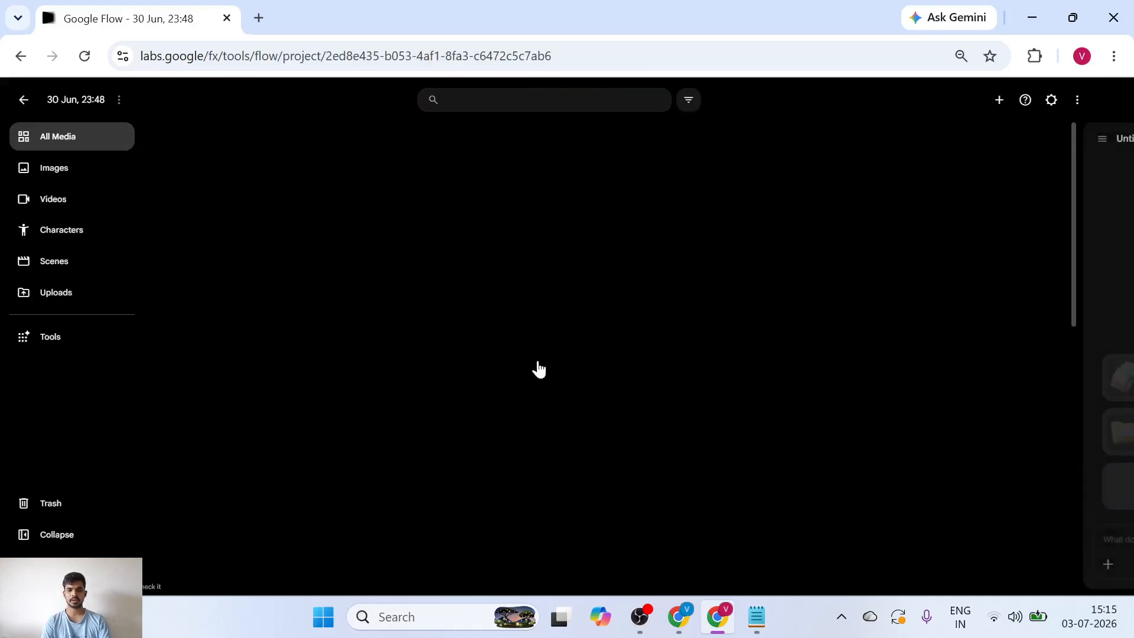
{"action": "scroll", "coordinate": [499, 383], "scroll_direction": "down", "scroll_amount": 5}
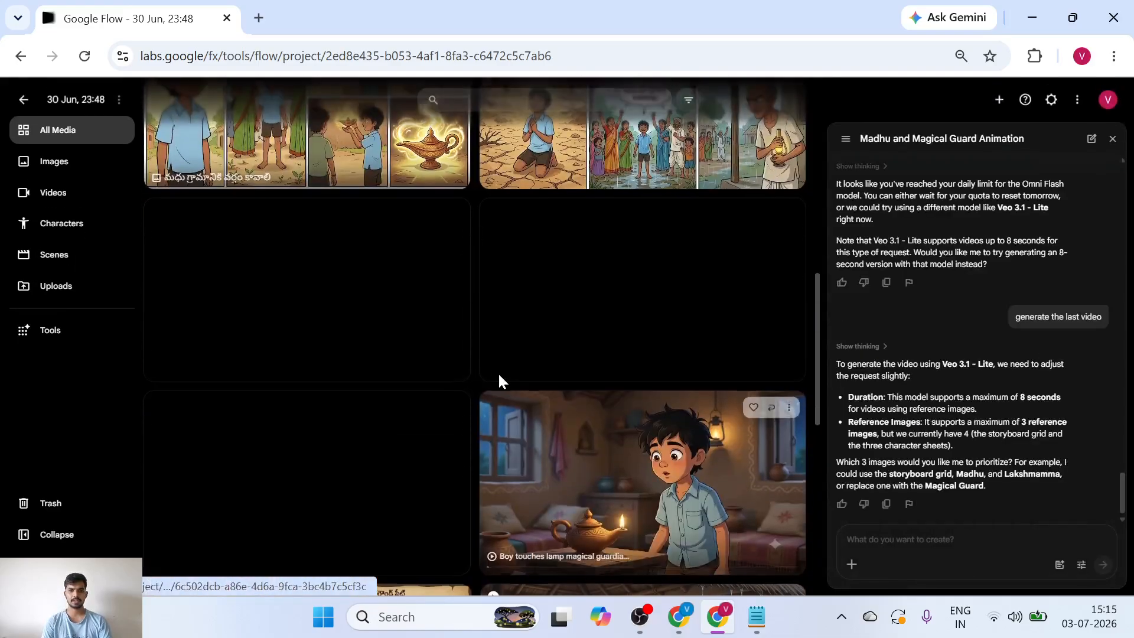
{"action": "left_click", "coordinate": [582, 483]}
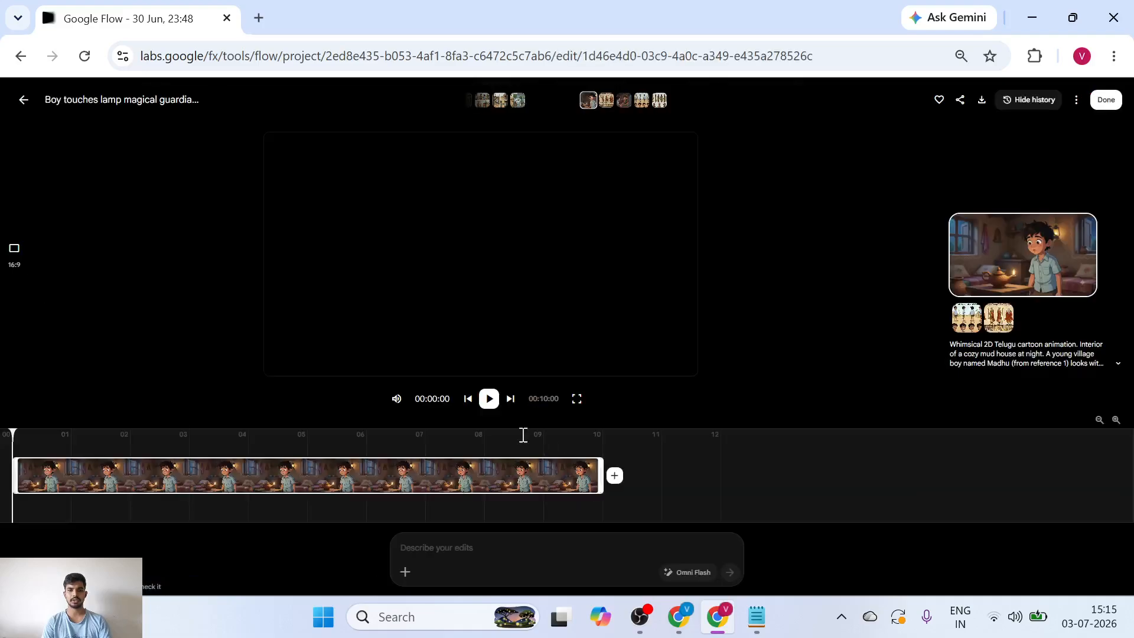
{"action": "left_click", "coordinate": [488, 398]}
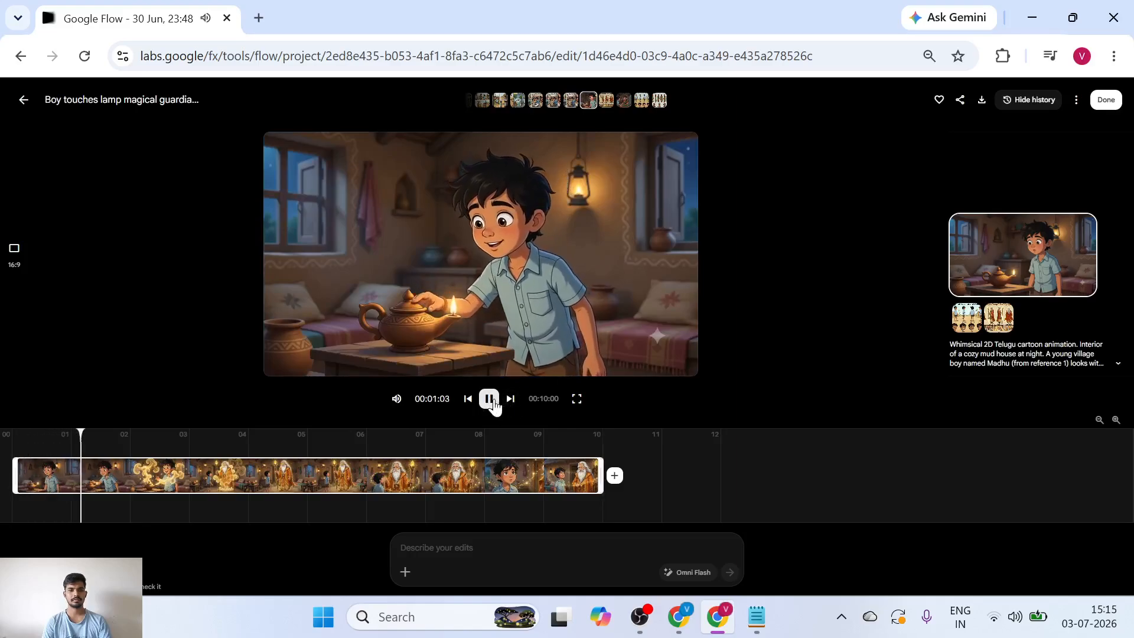
{"action": "left_click", "coordinate": [489, 399]}
{"action": "left_click", "coordinate": [21, 105]}
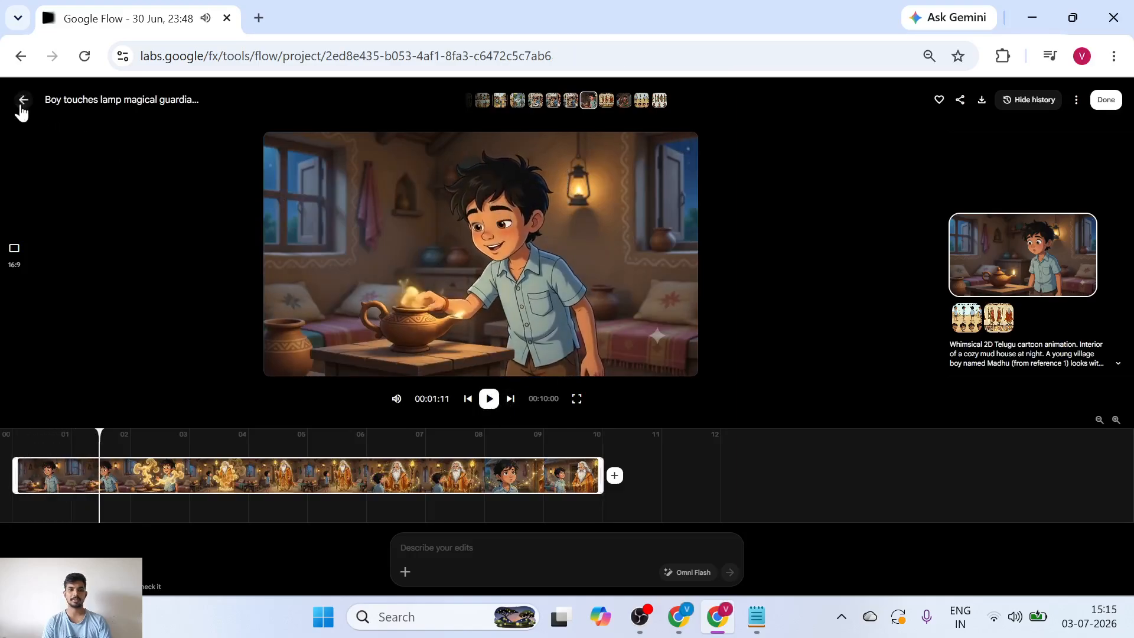
Examine the project's storyboards and the agent conversation with the Madhu and Lakshmamma scene prompt and its reference images.
{"action": "scroll", "coordinate": [1040, 426], "scroll_direction": "up", "scroll_amount": 15}
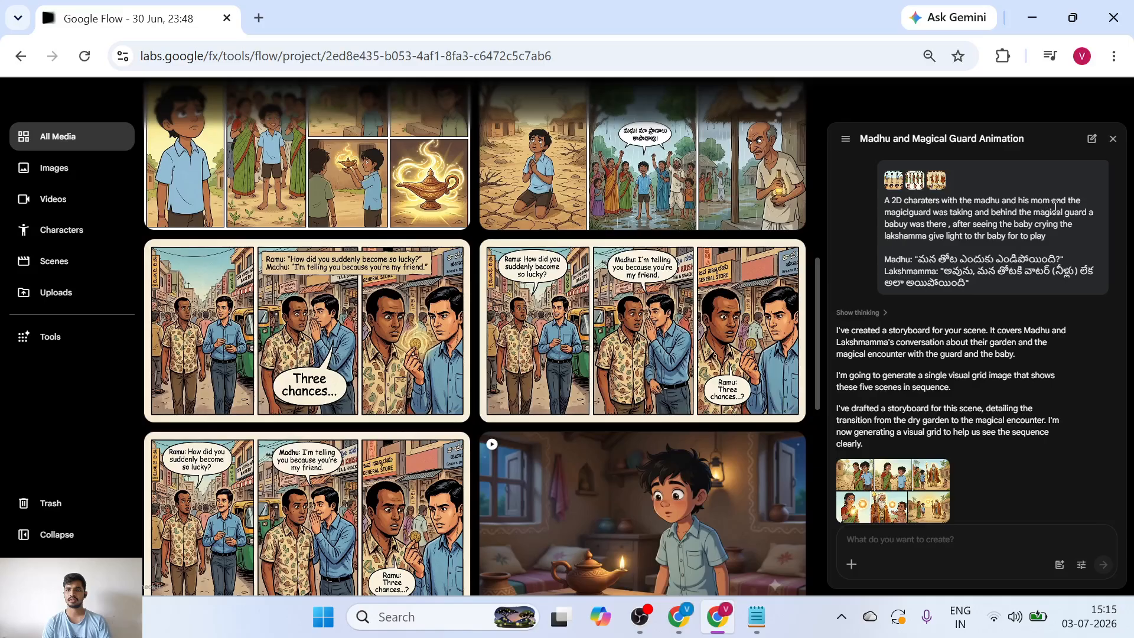
{"action": "scroll", "coordinate": [1055, 206], "scroll_direction": "up", "scroll_amount": 5}
{"action": "scroll", "coordinate": [975, 215], "scroll_direction": "right", "scroll_amount": 2}
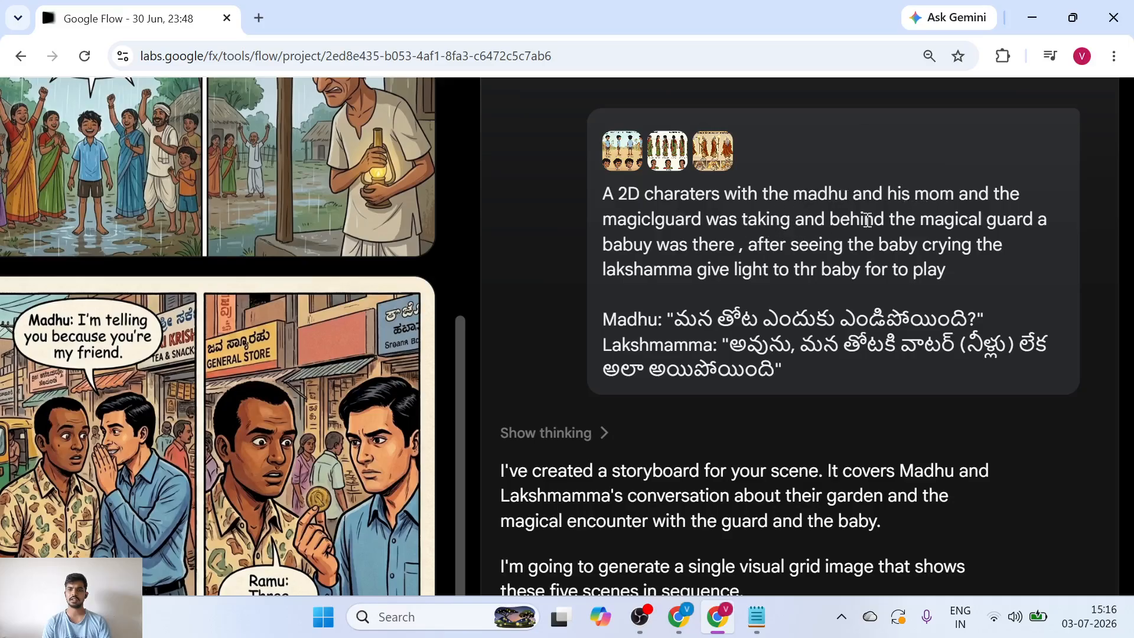
{"action": "scroll", "coordinate": [867, 220], "scroll_direction": "down", "scroll_amount": 3}
{"action": "scroll", "coordinate": [517, 316], "scroll_direction": "down", "scroll_amount": 2}
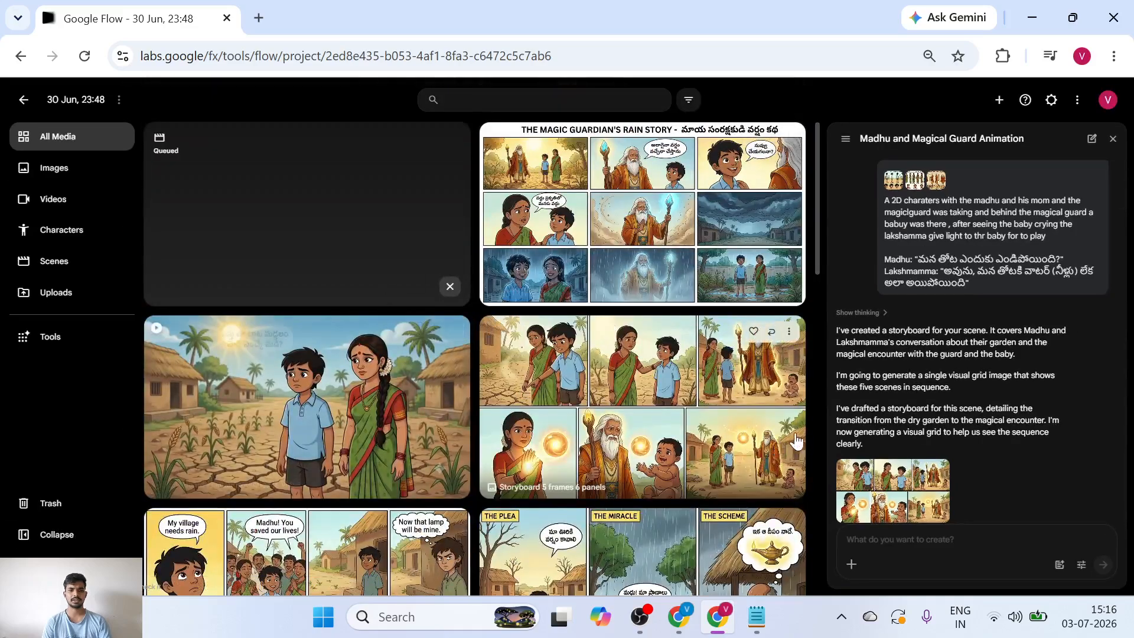
{"action": "scroll", "coordinate": [536, 413], "scroll_direction": "down", "scroll_amount": 2}
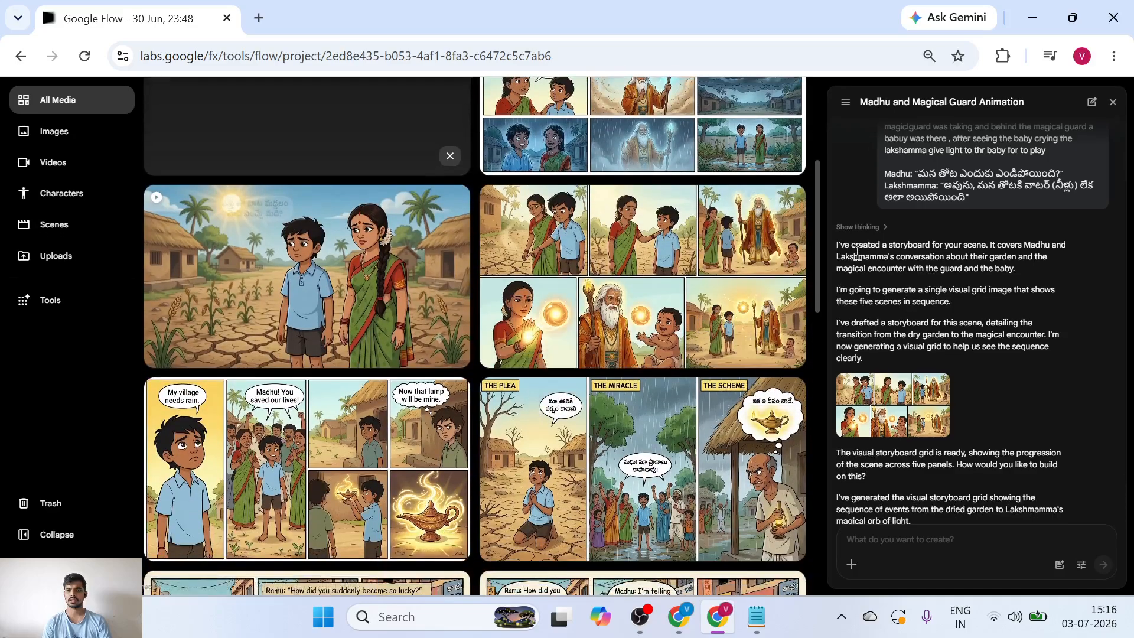
{"action": "scroll", "coordinate": [857, 251], "scroll_direction": "up", "scroll_amount": 1}
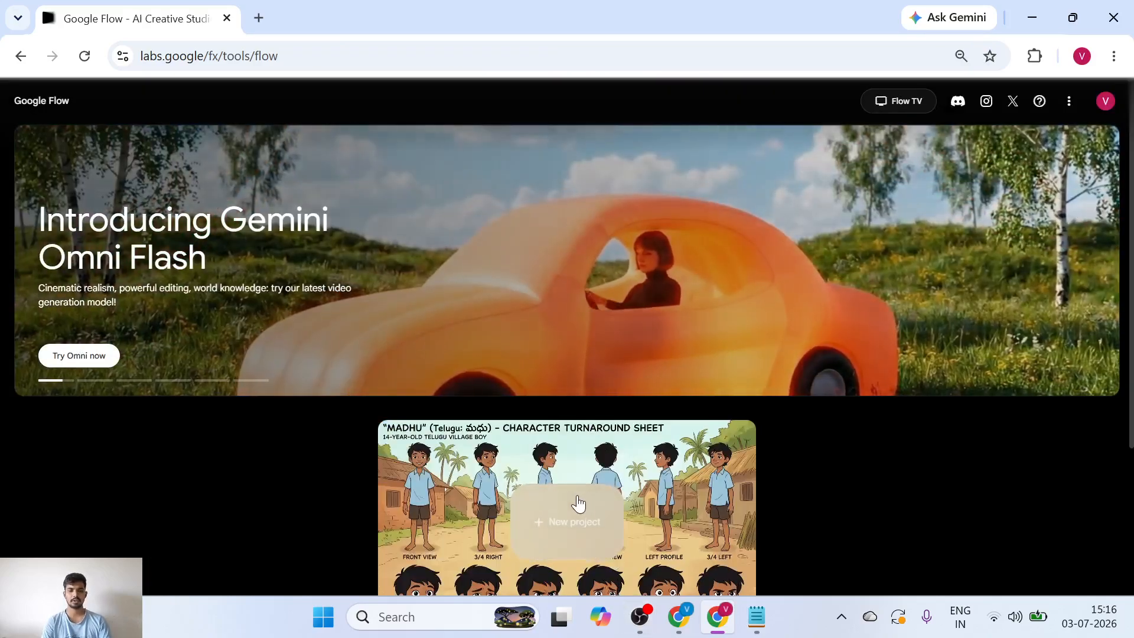
Create a new Flow project and open the Whisk tool with its Subject, Scene and Style inputs.
{"action": "left_click", "coordinate": [576, 514]}
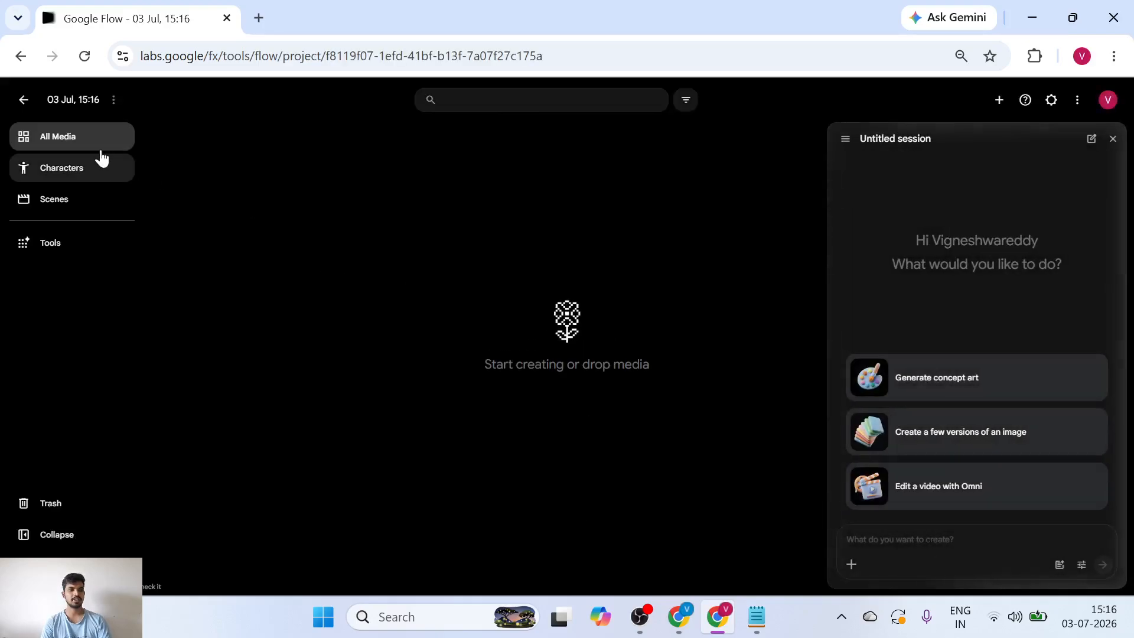
{"action": "left_click", "coordinate": [57, 247]}
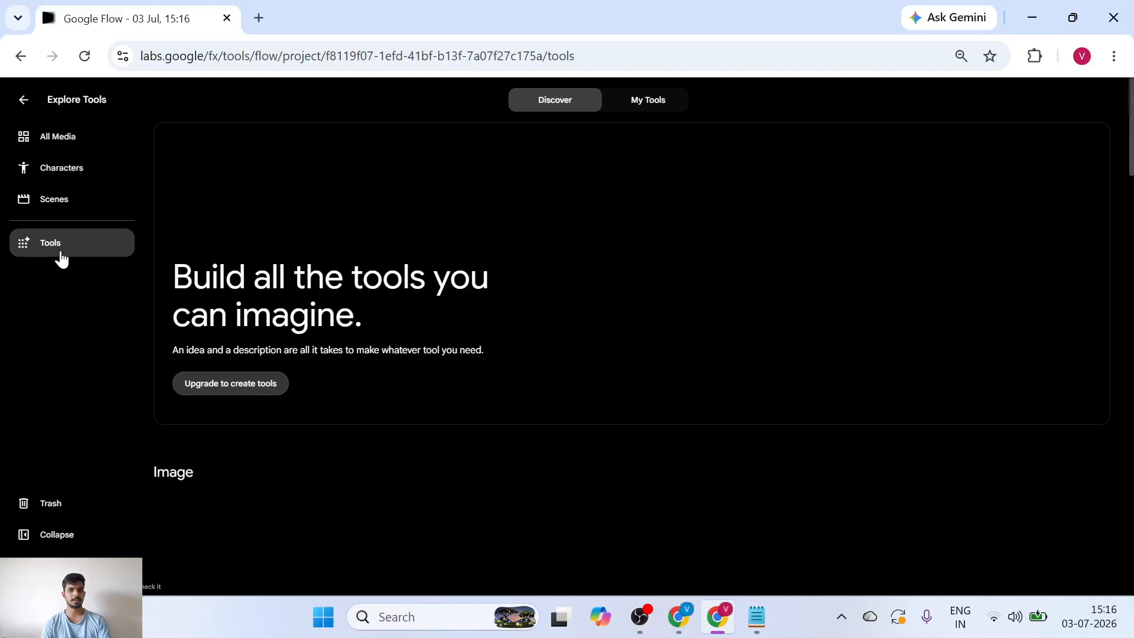
{"action": "scroll", "coordinate": [512, 455], "scroll_direction": "down", "scroll_amount": 10}
{"action": "scroll", "coordinate": [513, 455], "scroll_direction": "down", "scroll_amount": 10}
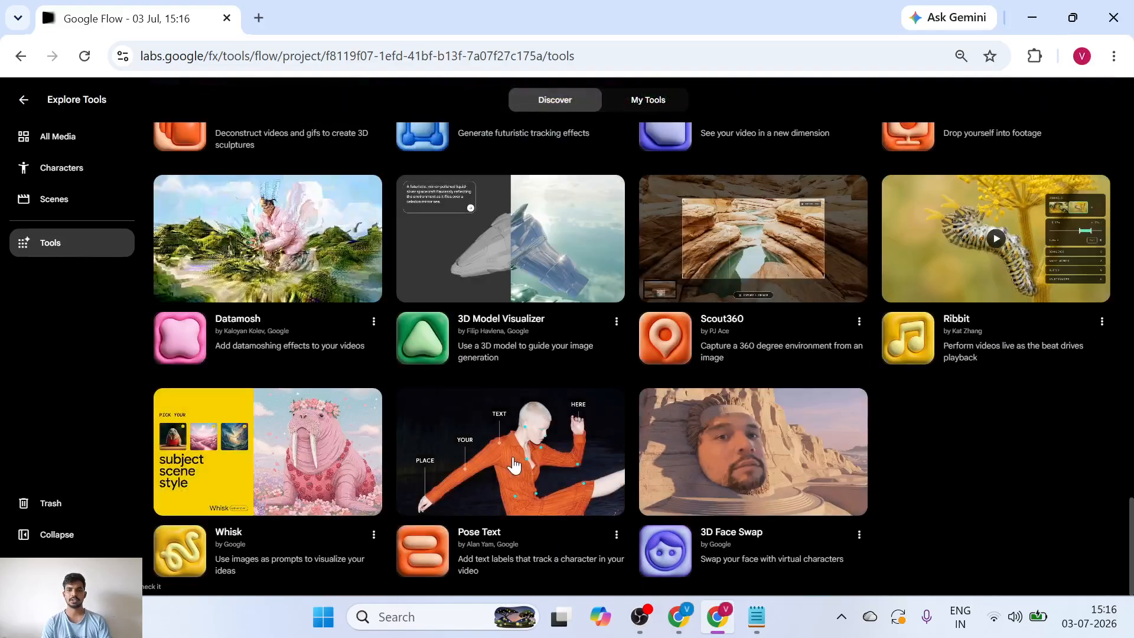
{"action": "left_click", "coordinate": [295, 494]}
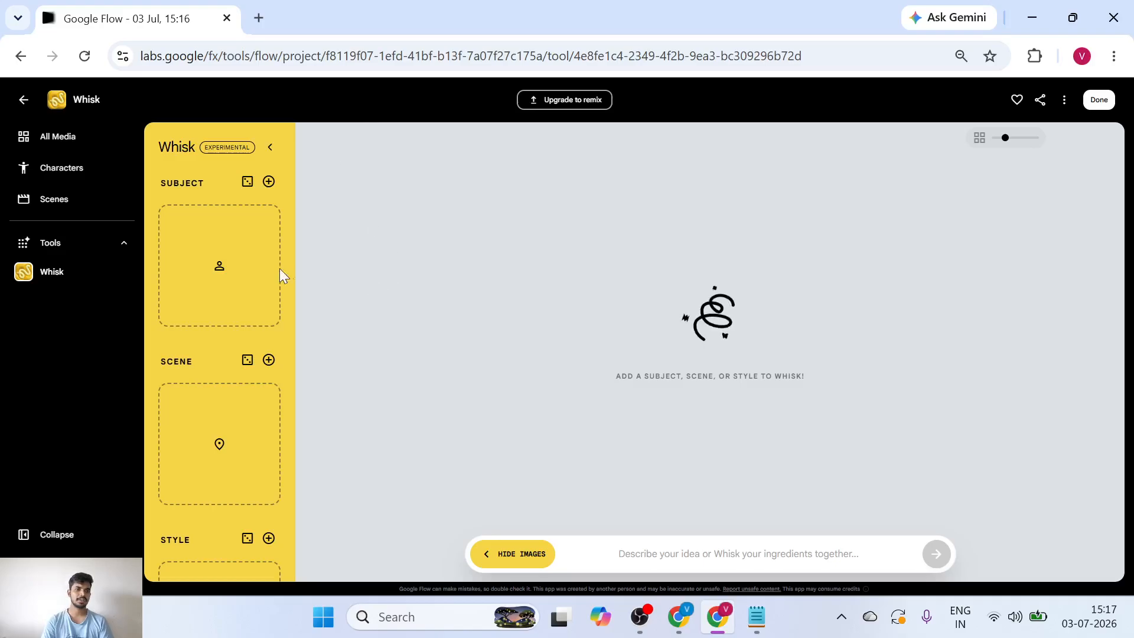
{"action": "mouse_move", "coordinate": [221, 232]}
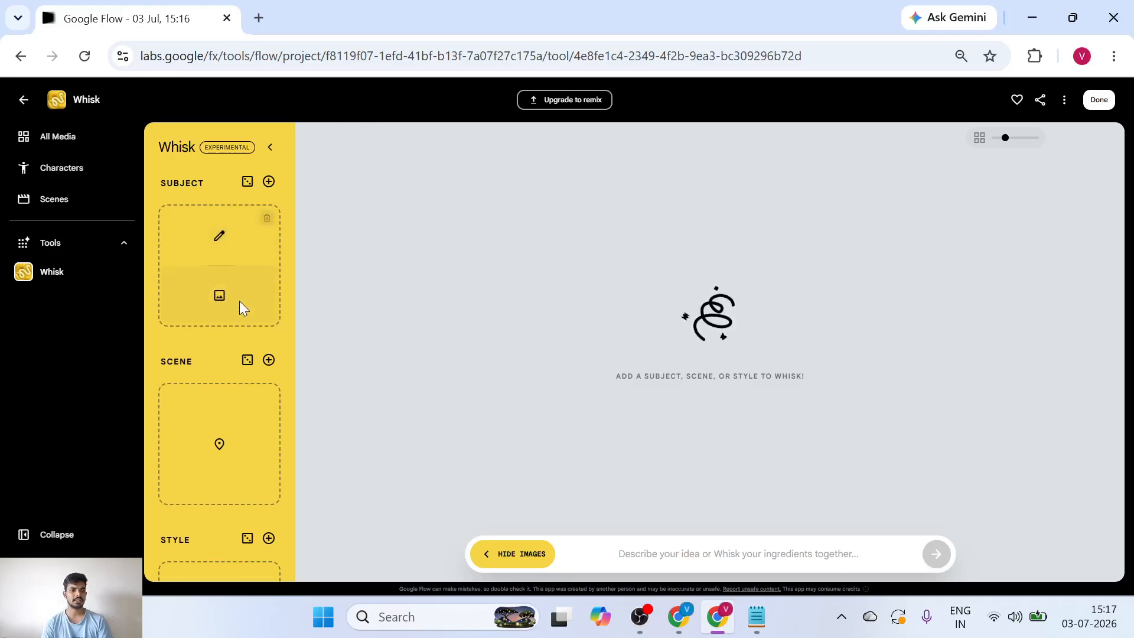
{"action": "scroll", "coordinate": [238, 356], "scroll_direction": "down", "scroll_amount": 3}
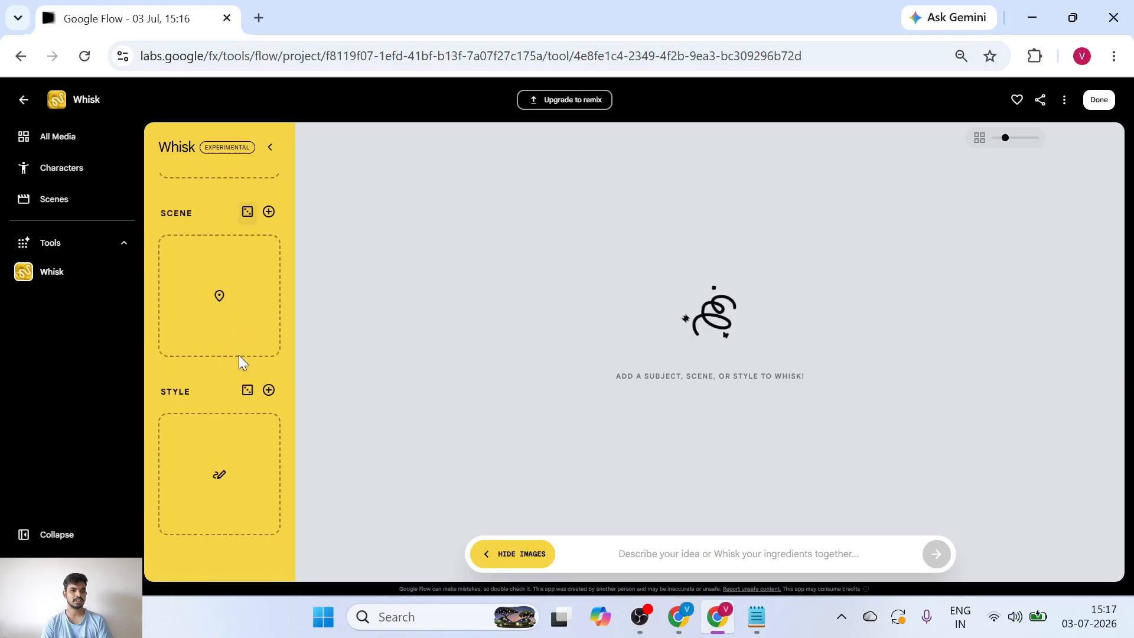
{"action": "scroll", "coordinate": [240, 430], "scroll_direction": "up", "scroll_amount": 3}
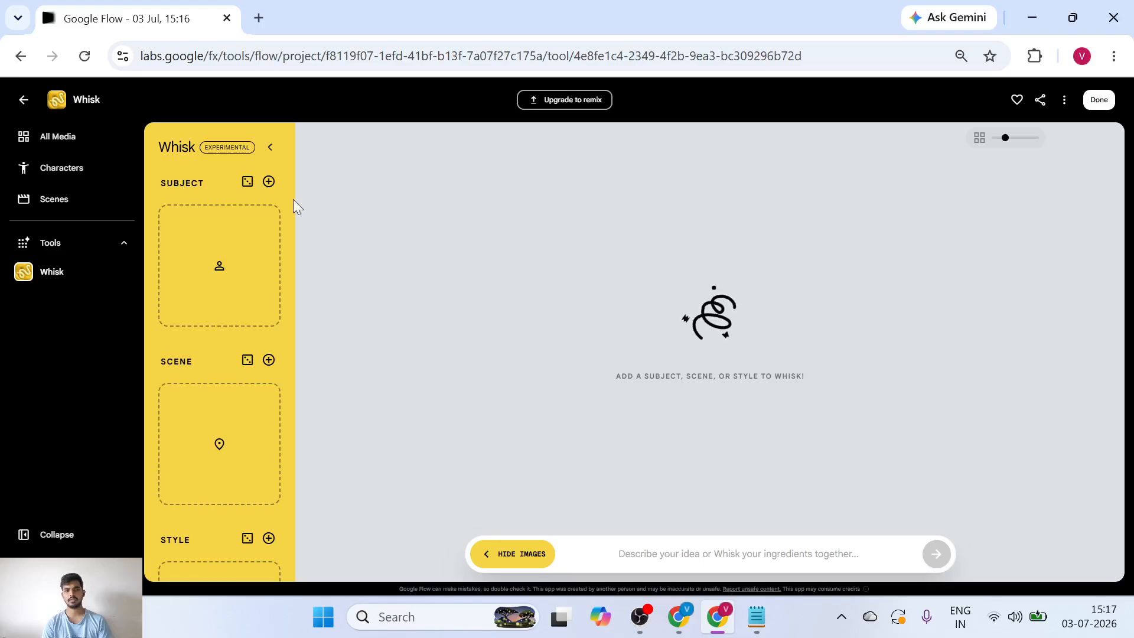
{"action": "mouse_move", "coordinate": [224, 305]}
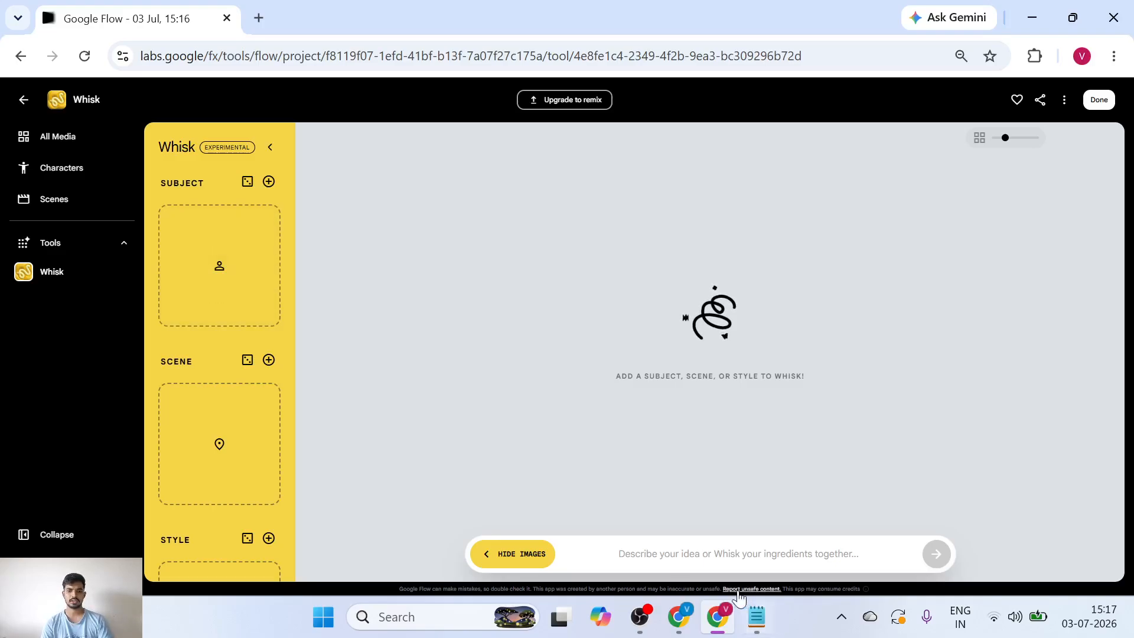
Switch back to the ChatGPT conversation and look through the character image prompts, returning to the main heroine's master prompt.
{"action": "left_click", "coordinate": [685, 608]}
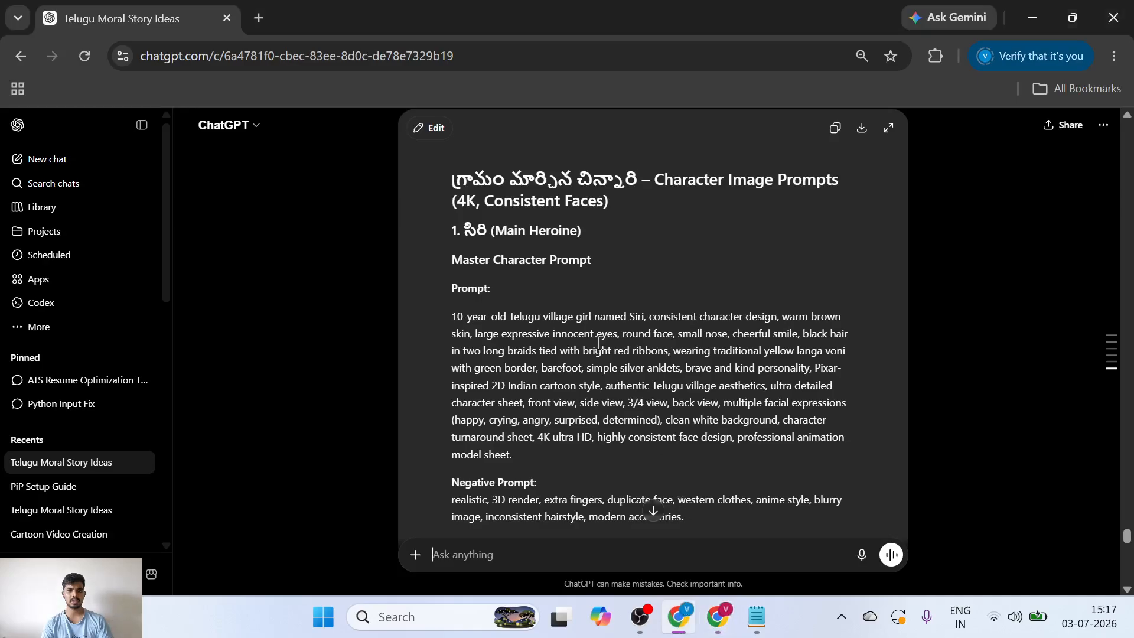
{"action": "scroll", "coordinate": [598, 342], "scroll_direction": "down", "scroll_amount": 5}
{"action": "scroll", "coordinate": [598, 343], "scroll_direction": "up", "scroll_amount": 3}
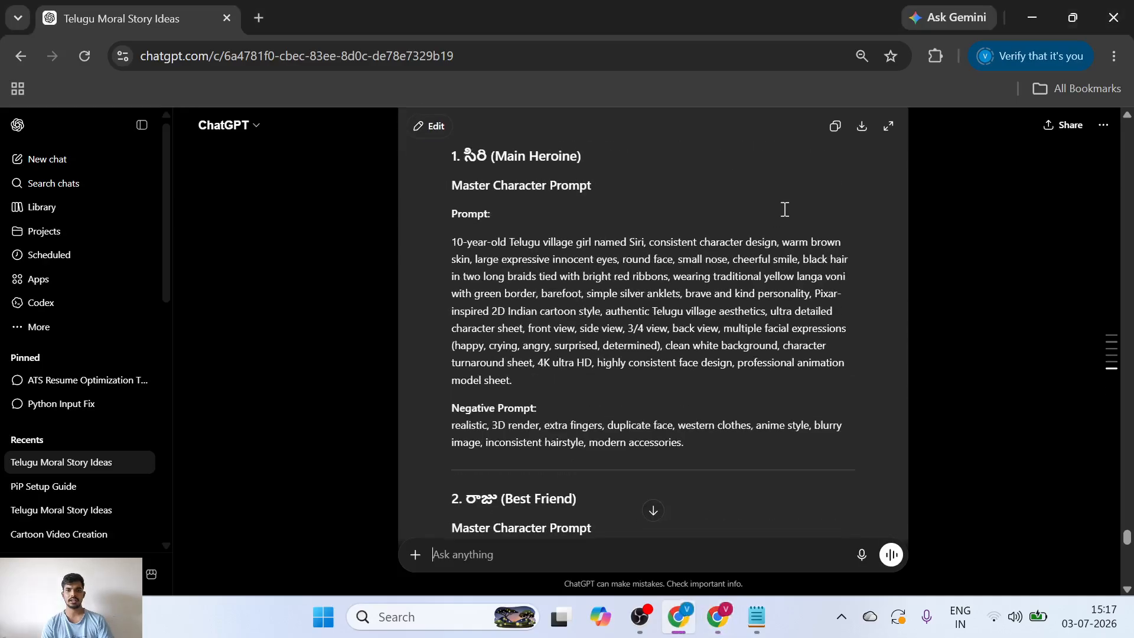
{"action": "scroll", "coordinate": [764, 397], "scroll_direction": "down", "scroll_amount": 2}
{"action": "scroll", "coordinate": [763, 397], "scroll_direction": "up", "scroll_amount": 5}
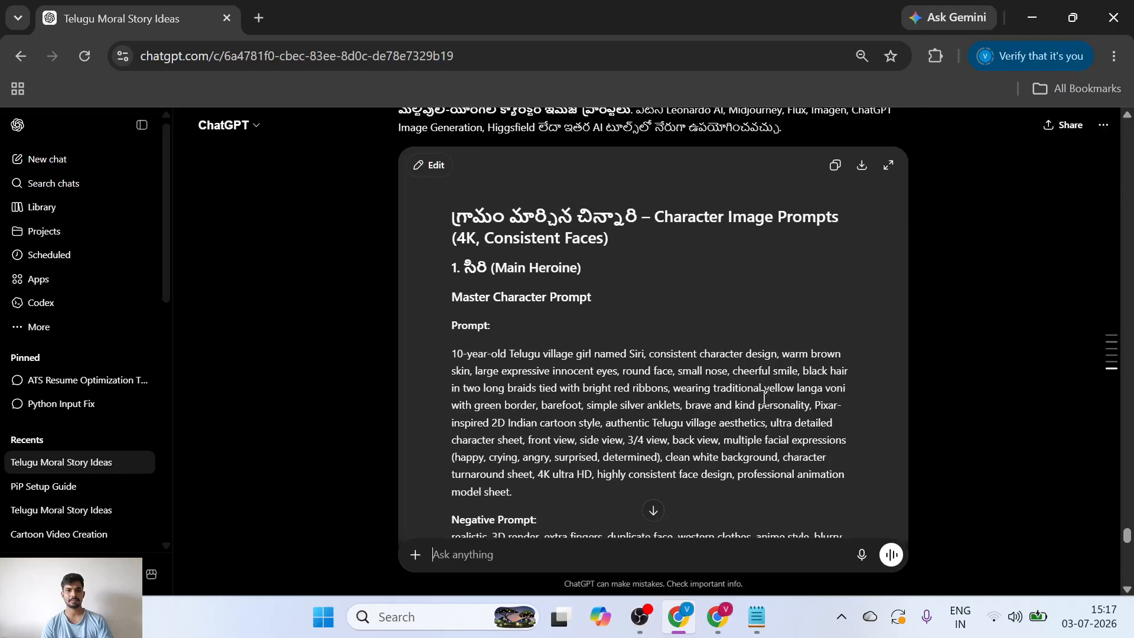
{"action": "scroll", "coordinate": [598, 314], "scroll_direction": "down", "scroll_amount": 15}
{"action": "scroll", "coordinate": [597, 314], "scroll_direction": "up", "scroll_amount": 8}
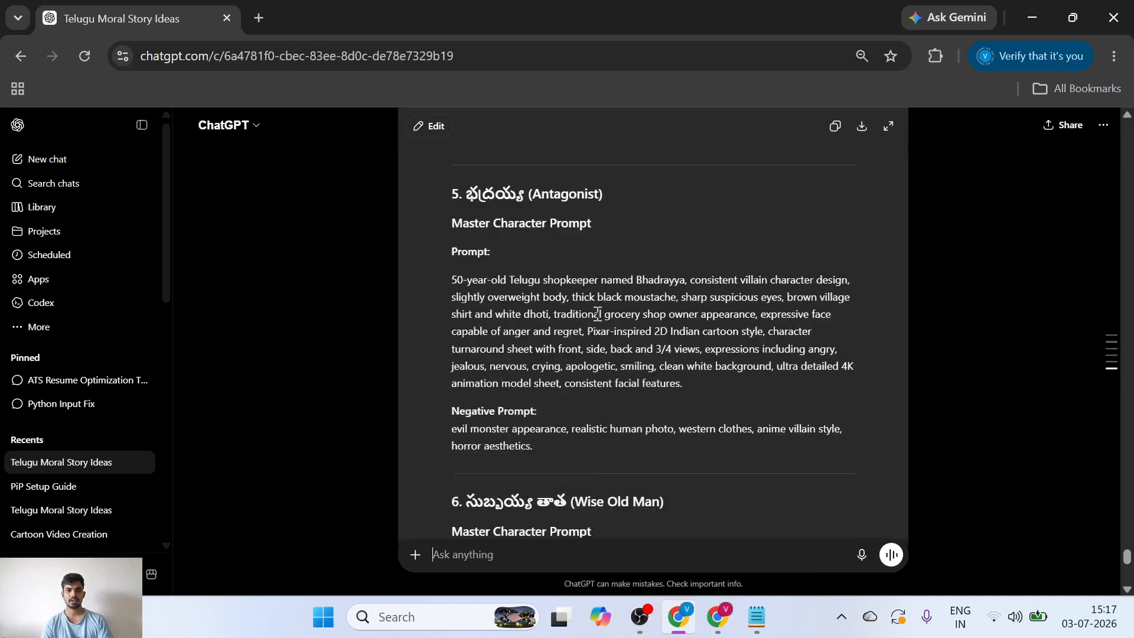
{"action": "scroll", "coordinate": [598, 314], "scroll_direction": "up", "scroll_amount": 10}
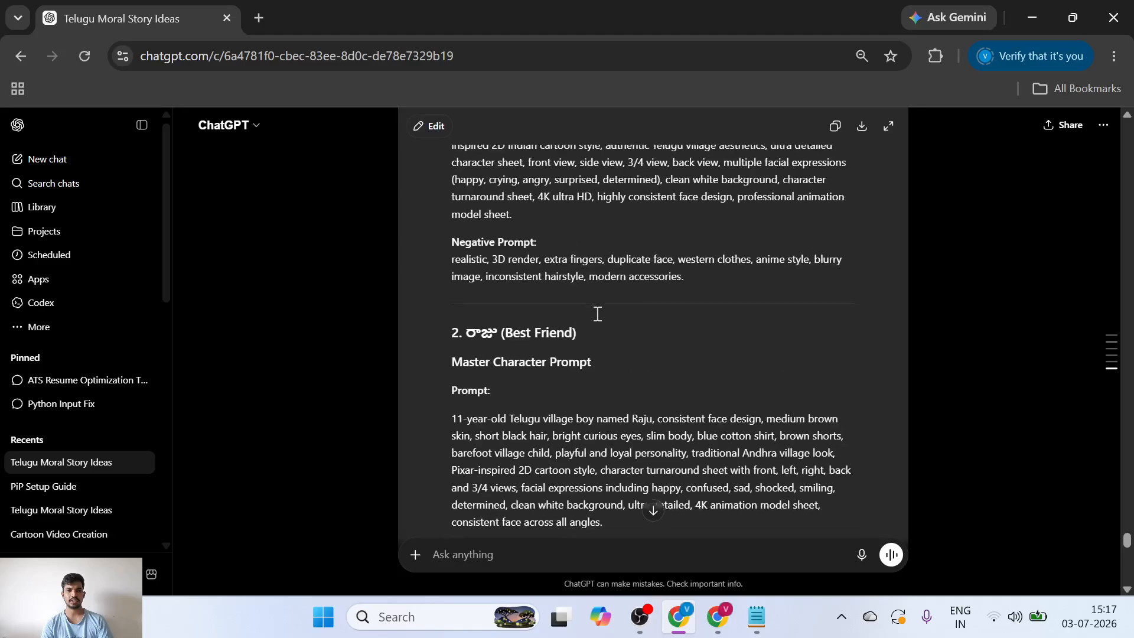
{"action": "scroll", "coordinate": [494, 208], "scroll_direction": "up", "scroll_amount": 4}
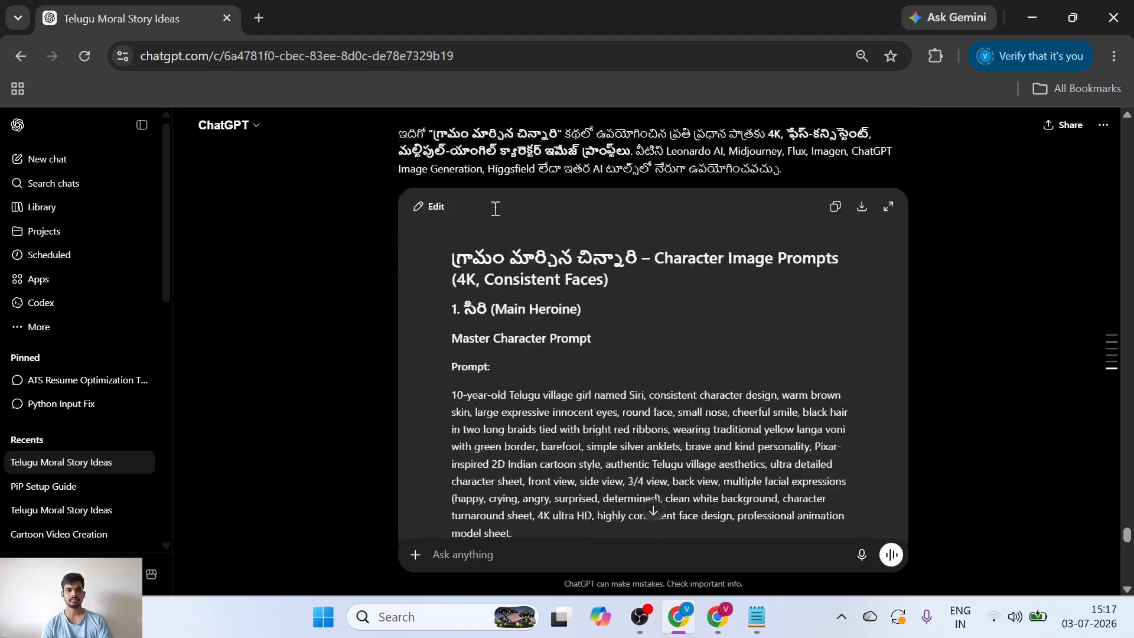
Copy the main heroine's master and negative prompts from ChatGPT and generate her as the first Whisk subject.
{"action": "scroll", "coordinate": [495, 214], "scroll_direction": "down", "scroll_amount": 3}
{"action": "type", "text": "5"}
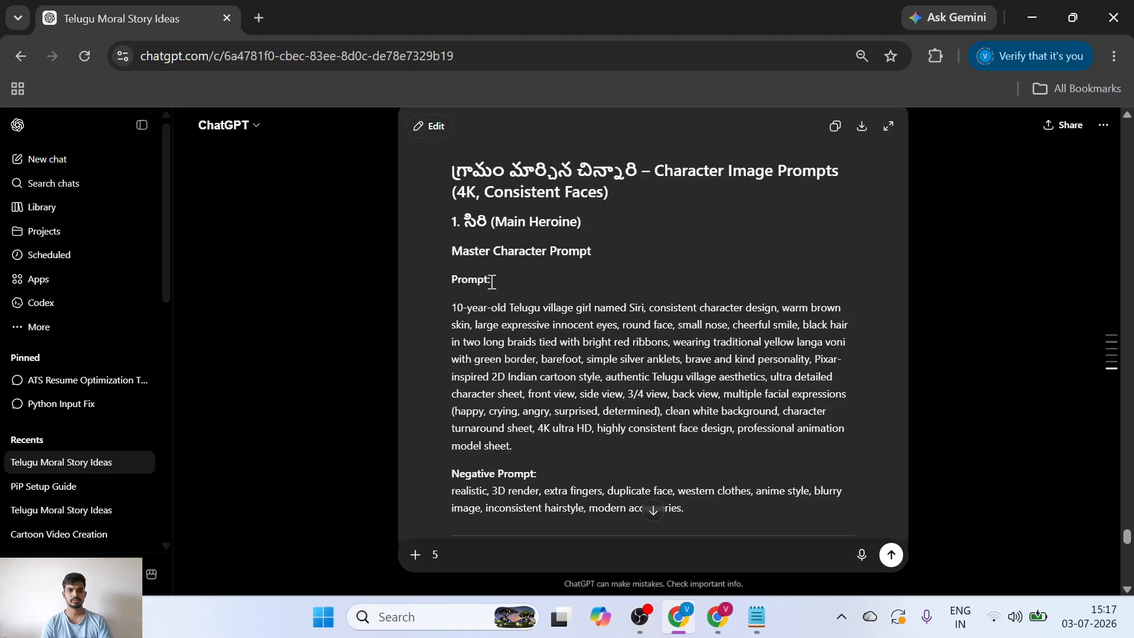
{"action": "key", "text": "BackSpace"}
{"action": "scroll", "coordinate": [475, 315], "scroll_direction": "down", "scroll_amount": 1}
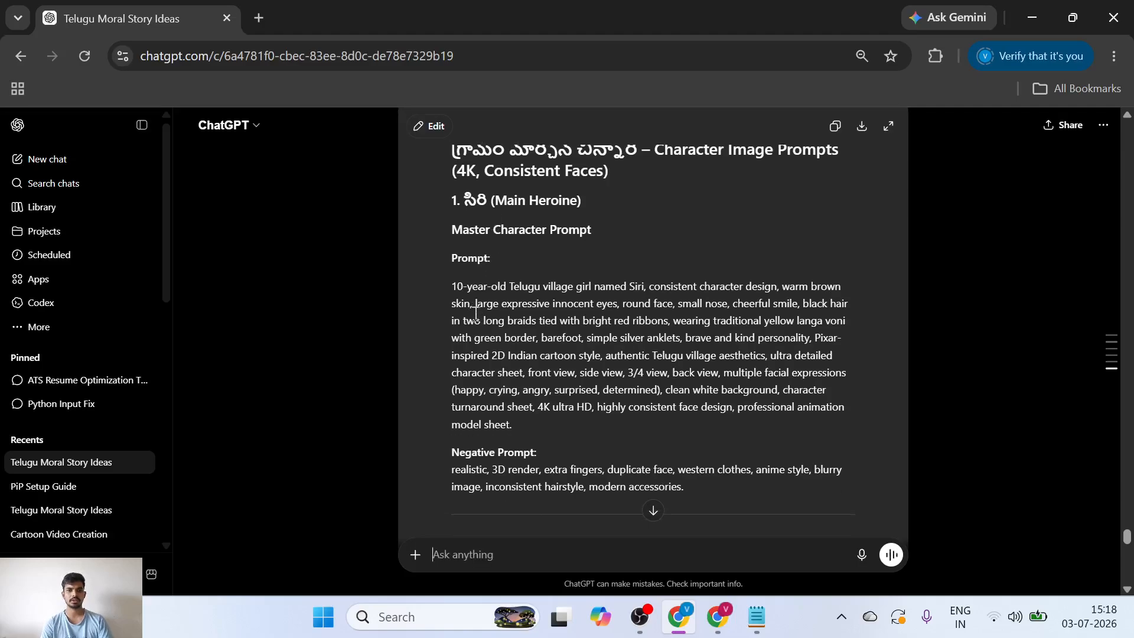
{"action": "scroll", "coordinate": [513, 277], "scroll_direction": "up", "scroll_amount": 4}
{"action": "scroll", "coordinate": [460, 263], "scroll_direction": "down", "scroll_amount": 5}
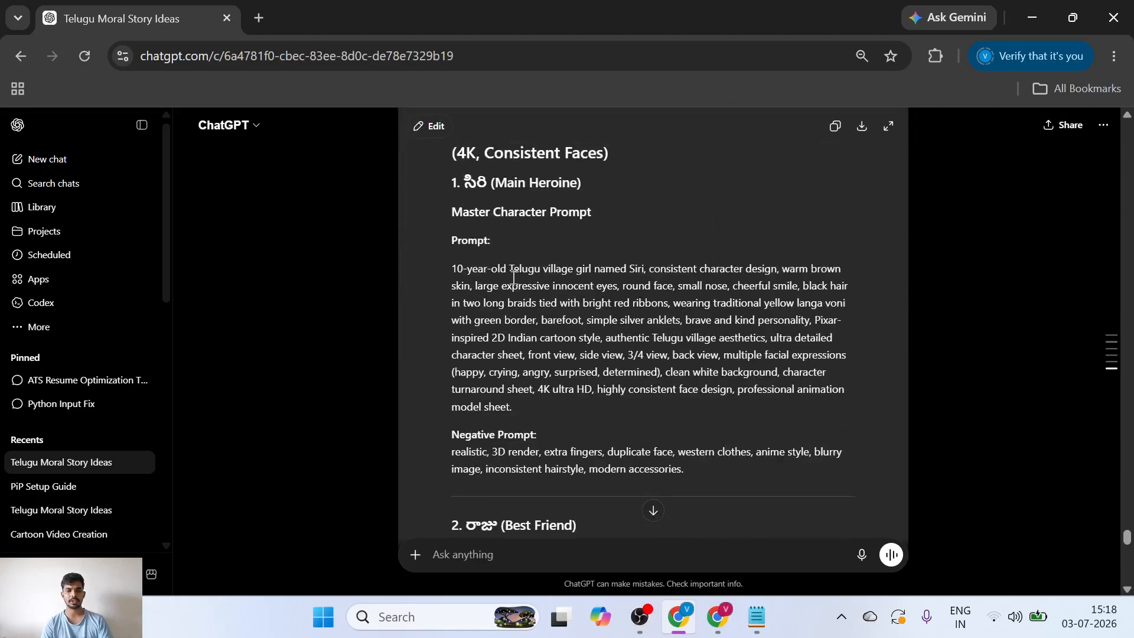
{"action": "left_click_drag", "start_coordinate": [453, 269], "coordinate": [689, 464]}
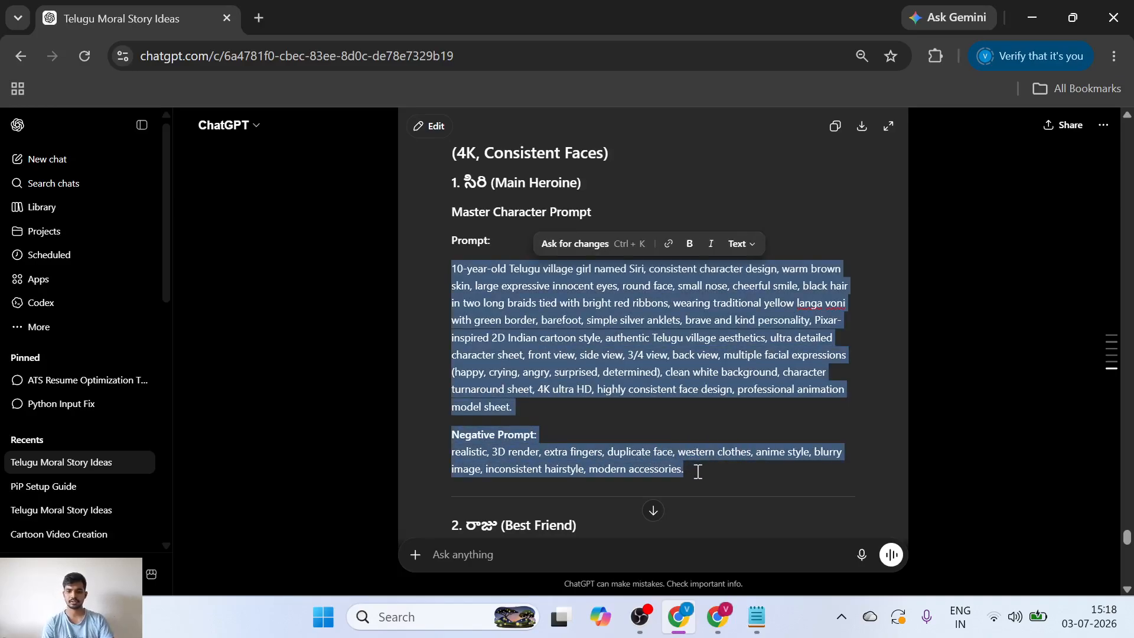
{"action": "key", "text": "alt+Tab"}
{"action": "left_click", "coordinate": [617, 489]}
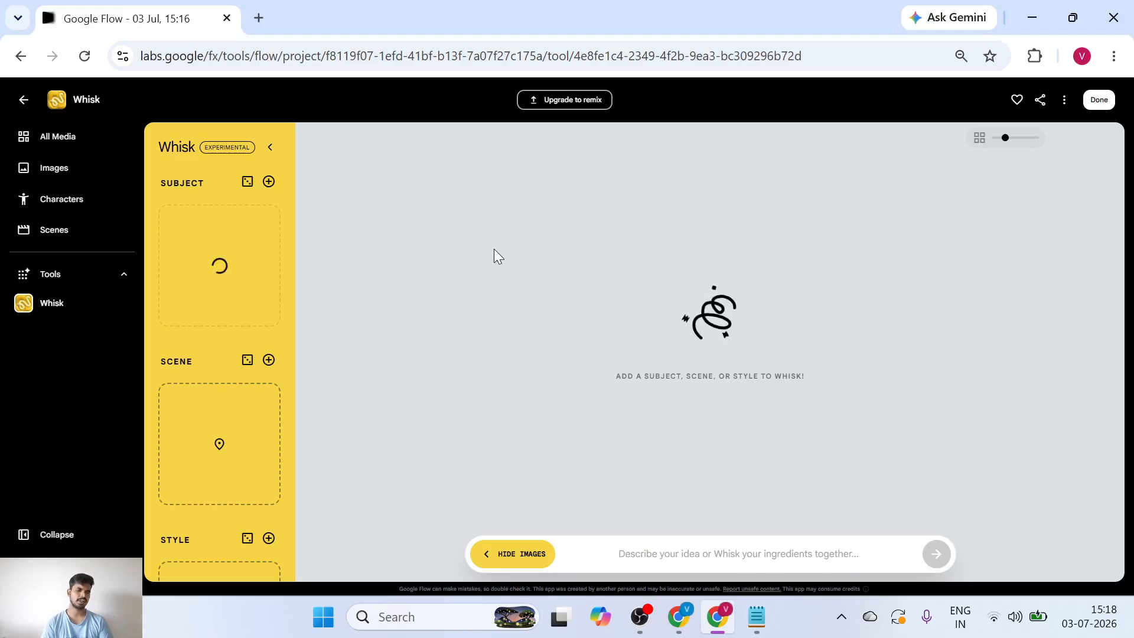
Add a second Whisk subject and generate it from ChatGPT's master prompt for the best friend Raju.
{"action": "left_click", "coordinate": [265, 177]}
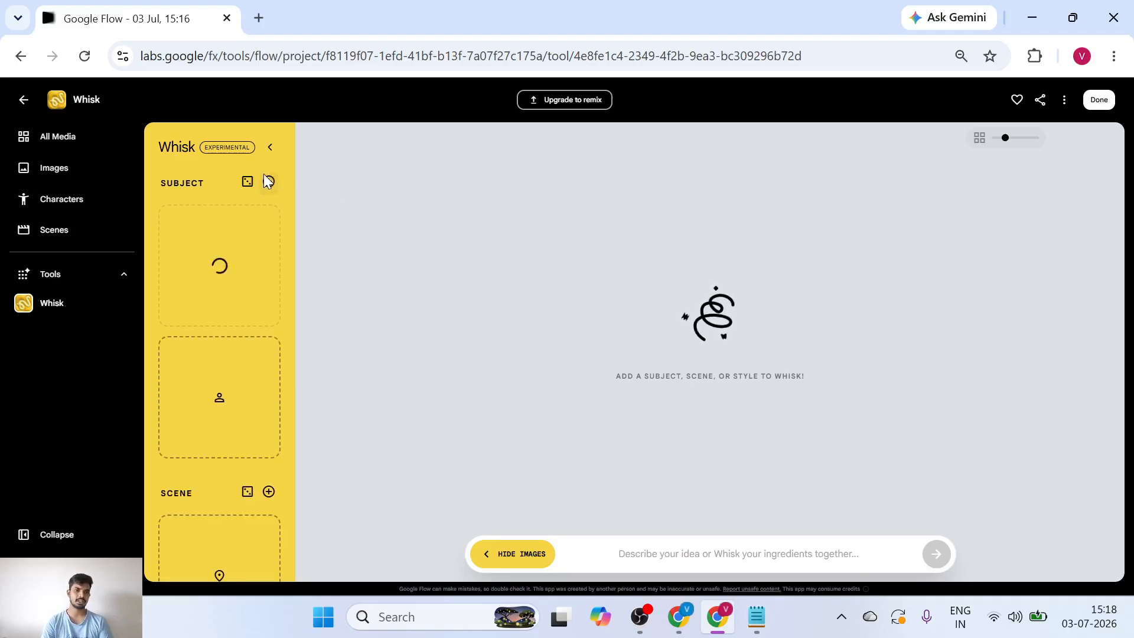
{"action": "left_click", "coordinate": [679, 618]}
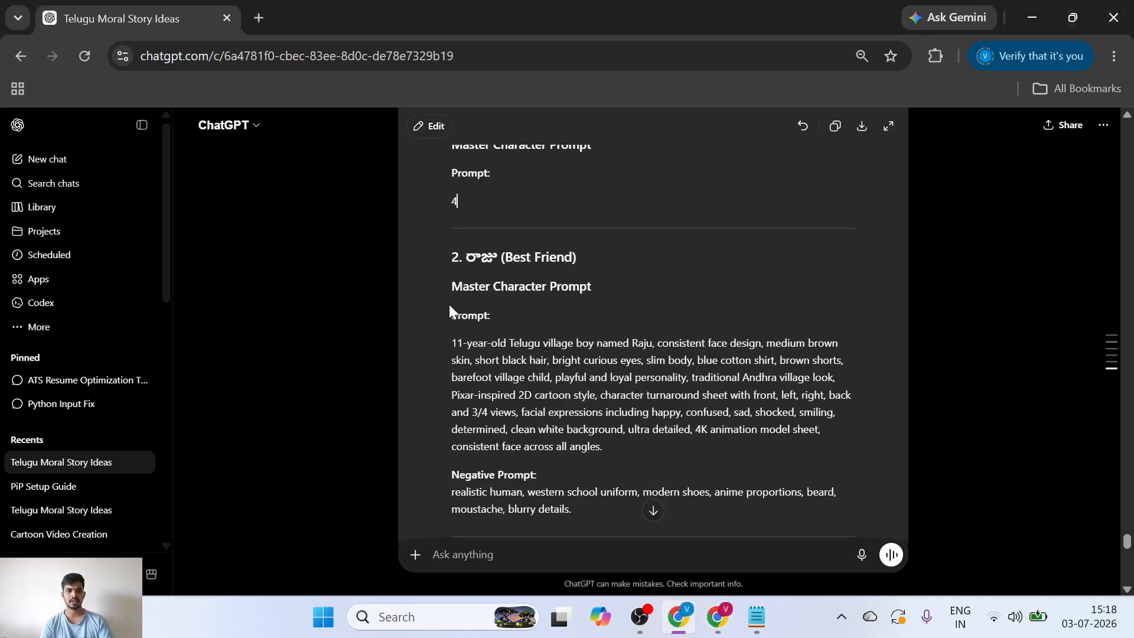
{"action": "mouse_move", "coordinate": [451, 341]}
{"action": "left_mouse_down"}
{"action": "mouse_move", "coordinate": [633, 433]}
{"action": "mouse_move", "coordinate": [455, 344]}
{"action": "left_mouse_up"}
{"action": "key", "text": "ctrl+c"}
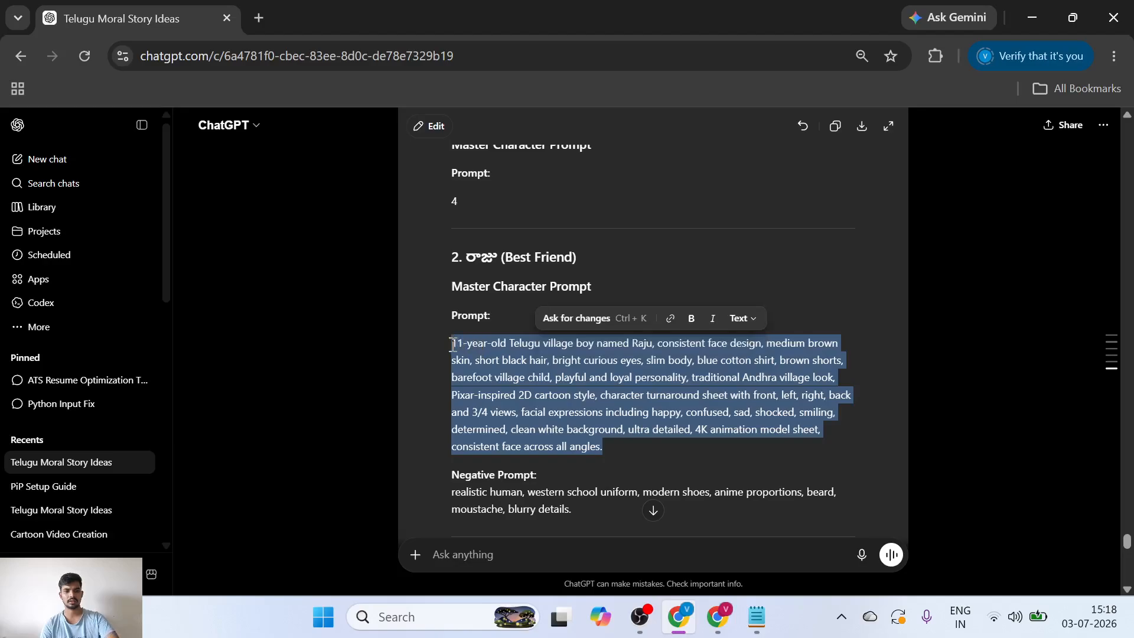
{"action": "left_click", "coordinate": [727, 618]}
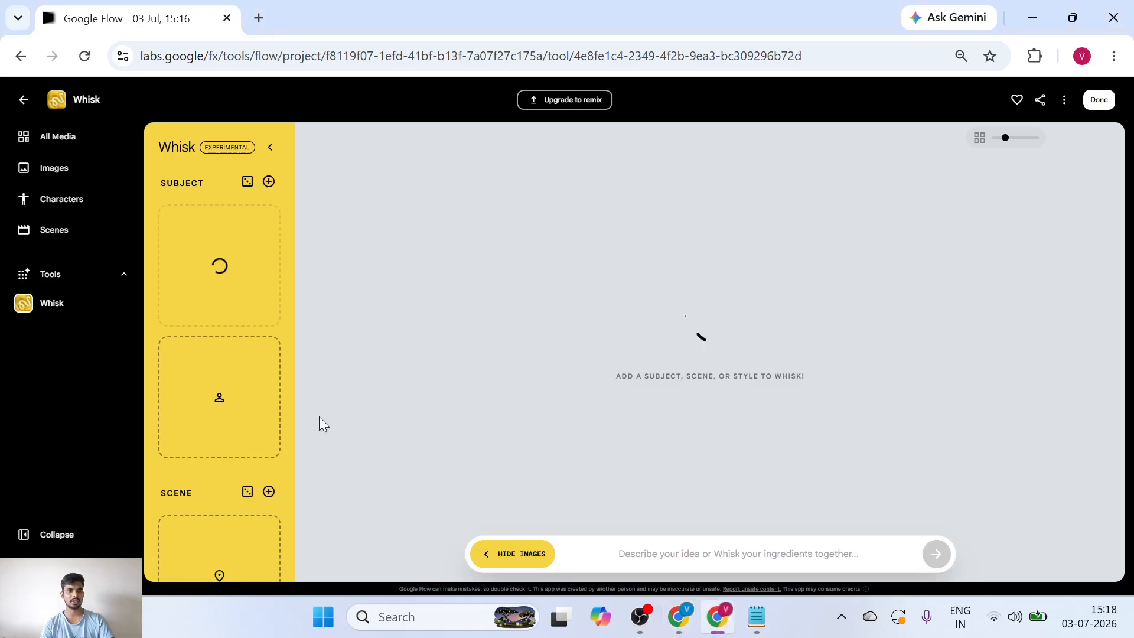
{"action": "left_click", "coordinate": [214, 360]}
{"action": "key", "text": "ctrl+v"}
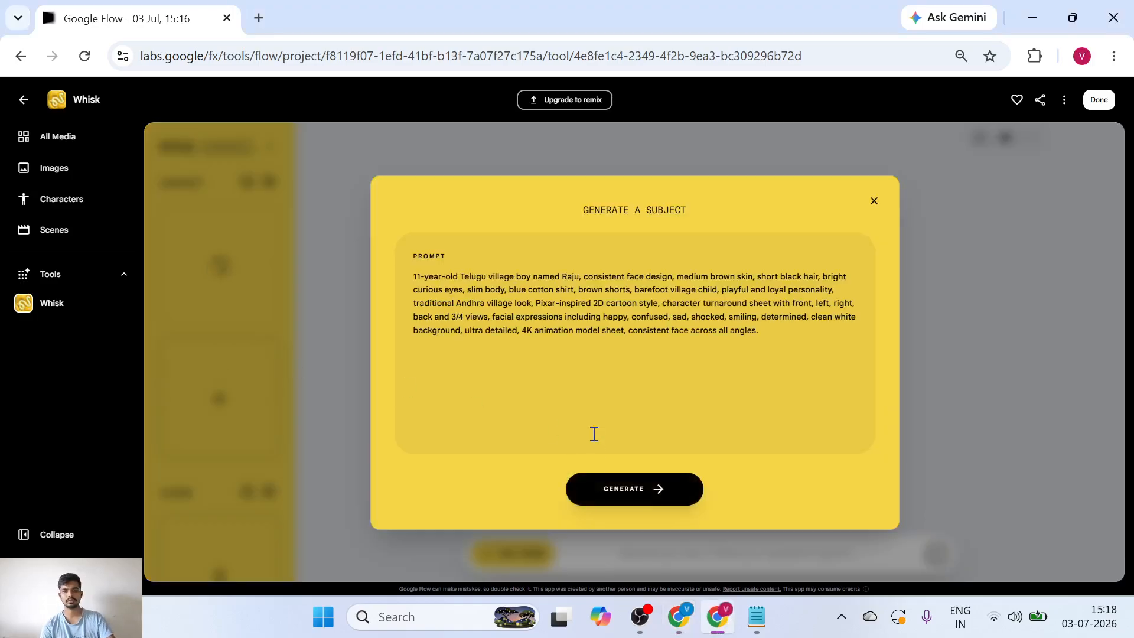
{"action": "left_click", "coordinate": [629, 493]}
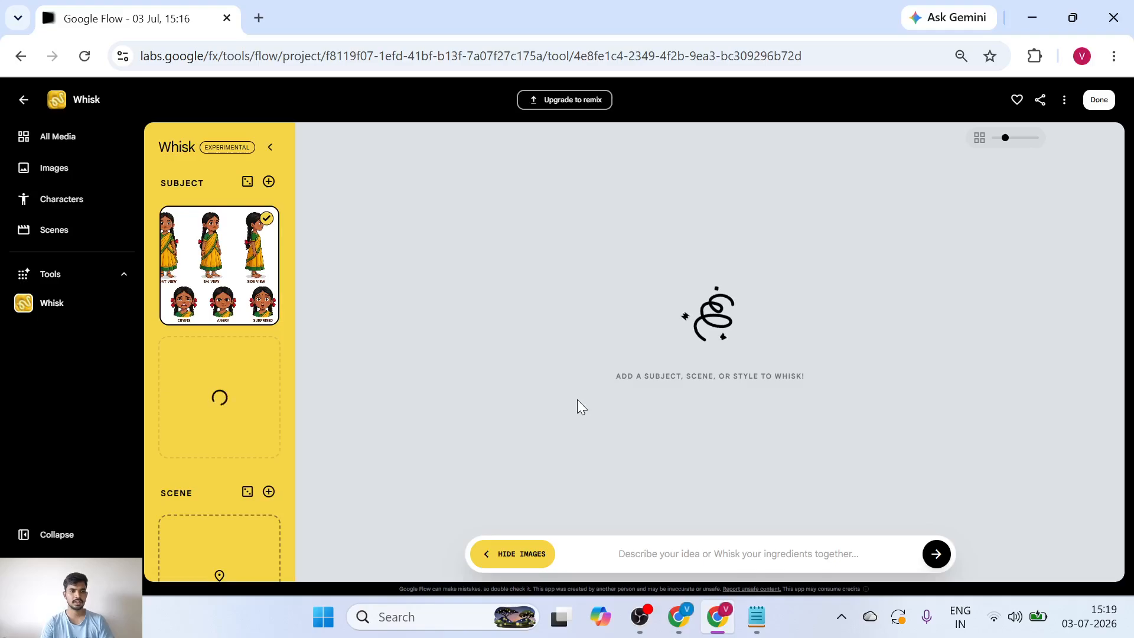
Examine the generated heroine character sheet among the Whisk subjects up close, keeping it selected.
{"action": "left_click", "coordinate": [222, 263]}
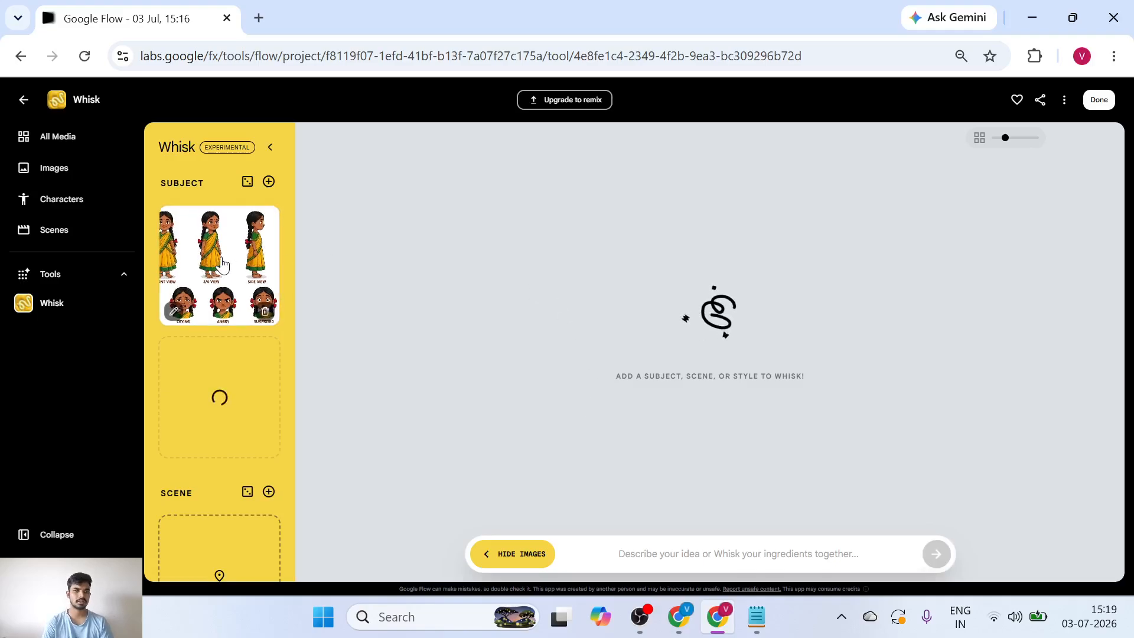
{"action": "left_click", "coordinate": [222, 263]}
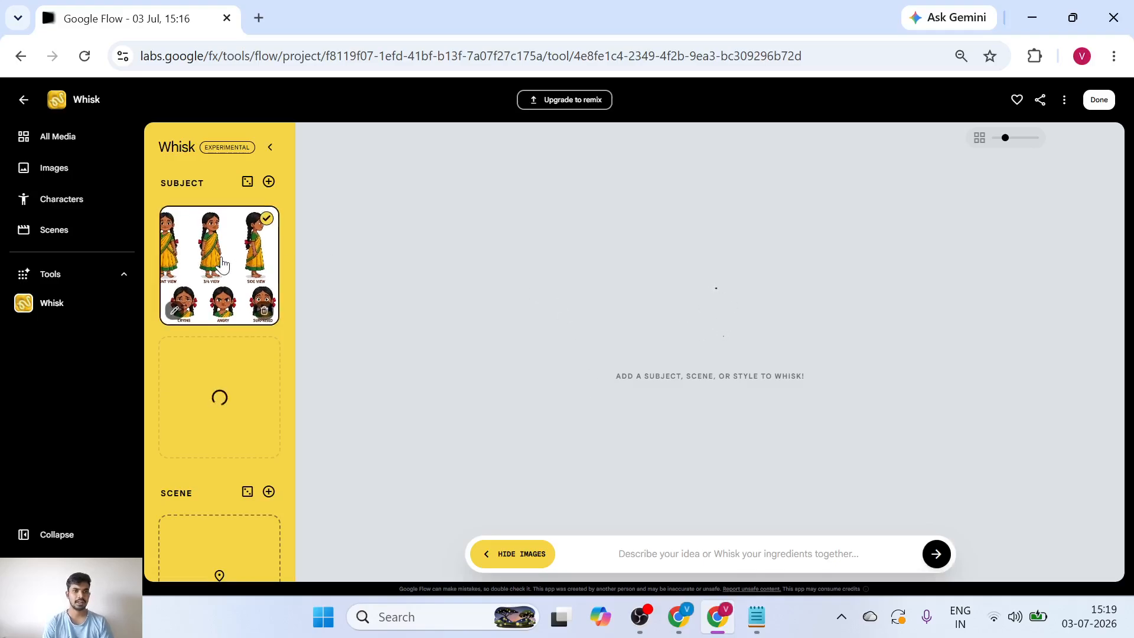
{"action": "left_click", "coordinate": [264, 233]}
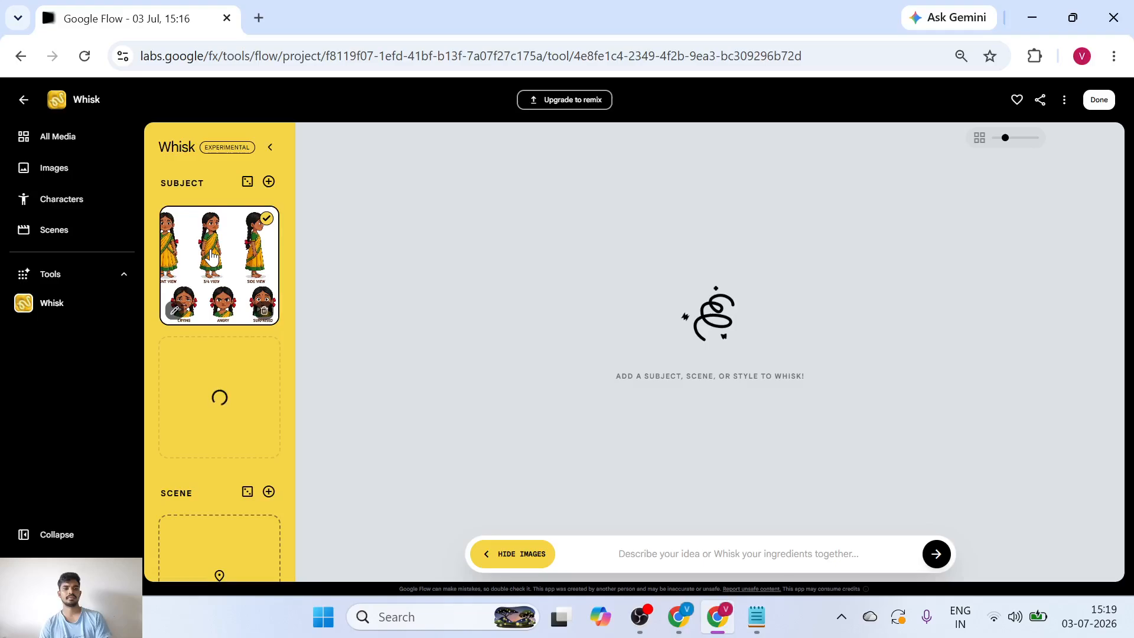
{"action": "scroll", "coordinate": [212, 255], "scroll_direction": "up", "scroll_amount": 5}
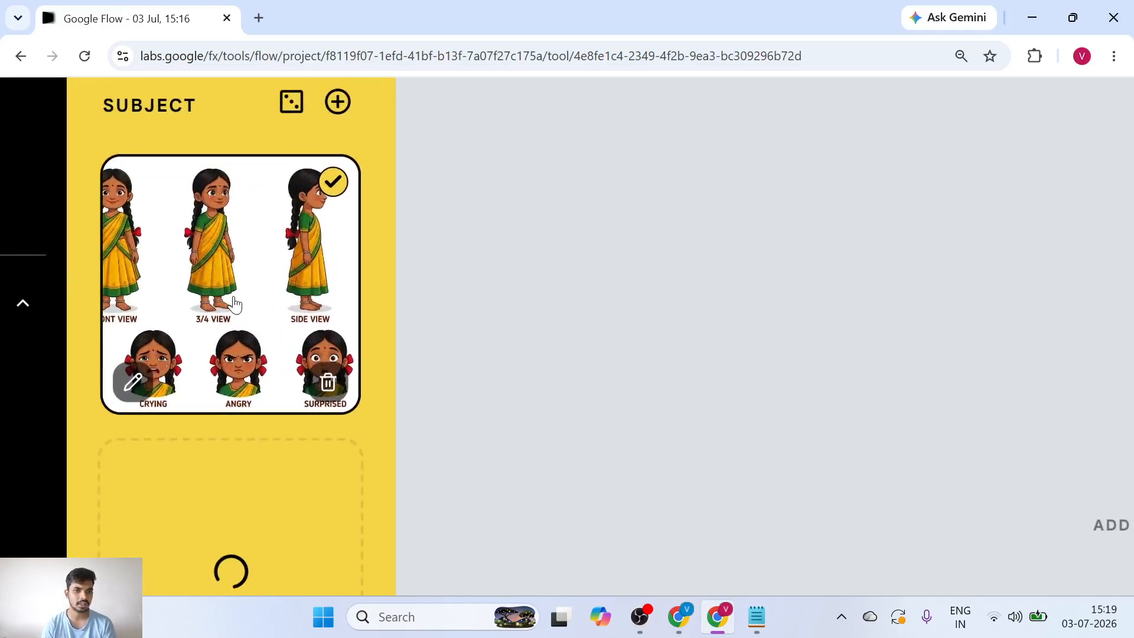
{"action": "scroll", "coordinate": [233, 303], "scroll_direction": "down", "scroll_amount": 5}
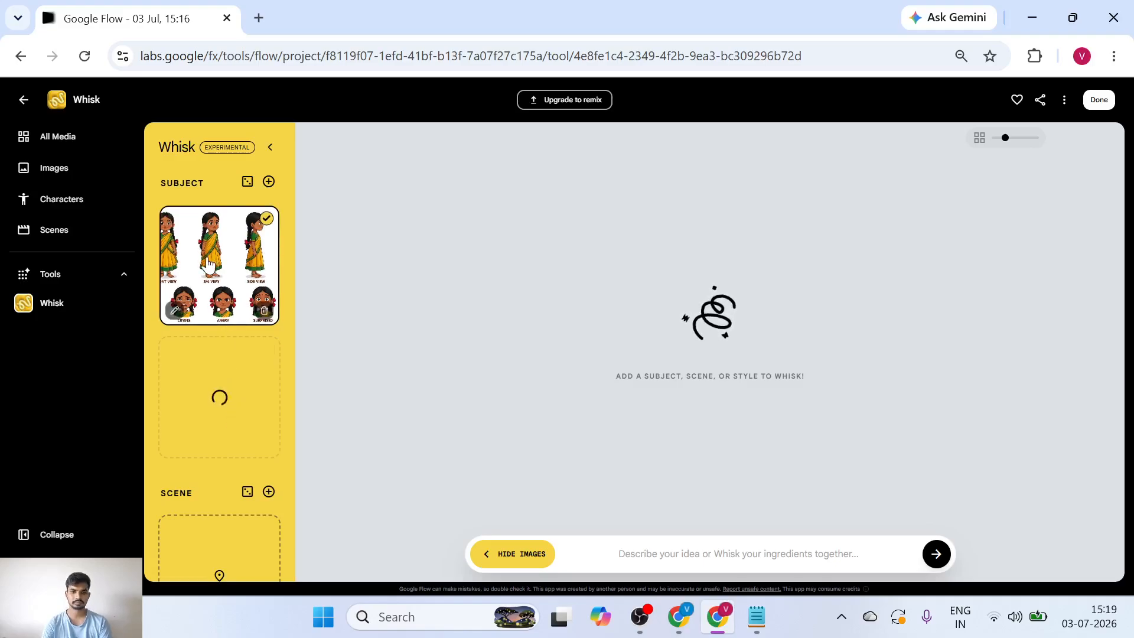
Switch to ChatGPT, undo the accidental edits to the character prompts, and review the best friend's prompt.
{"action": "key", "text": "alt+Tab"}
{"action": "scroll", "coordinate": [502, 269], "scroll_direction": "up", "scroll_amount": 2}
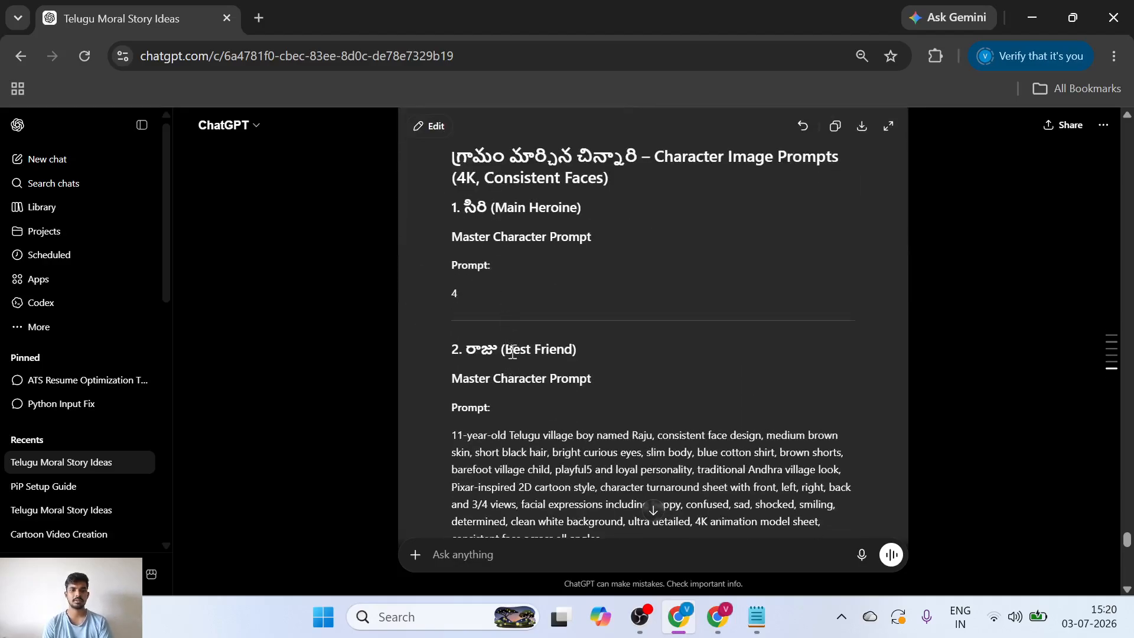
{"action": "key", "text": "ctrl+z"}
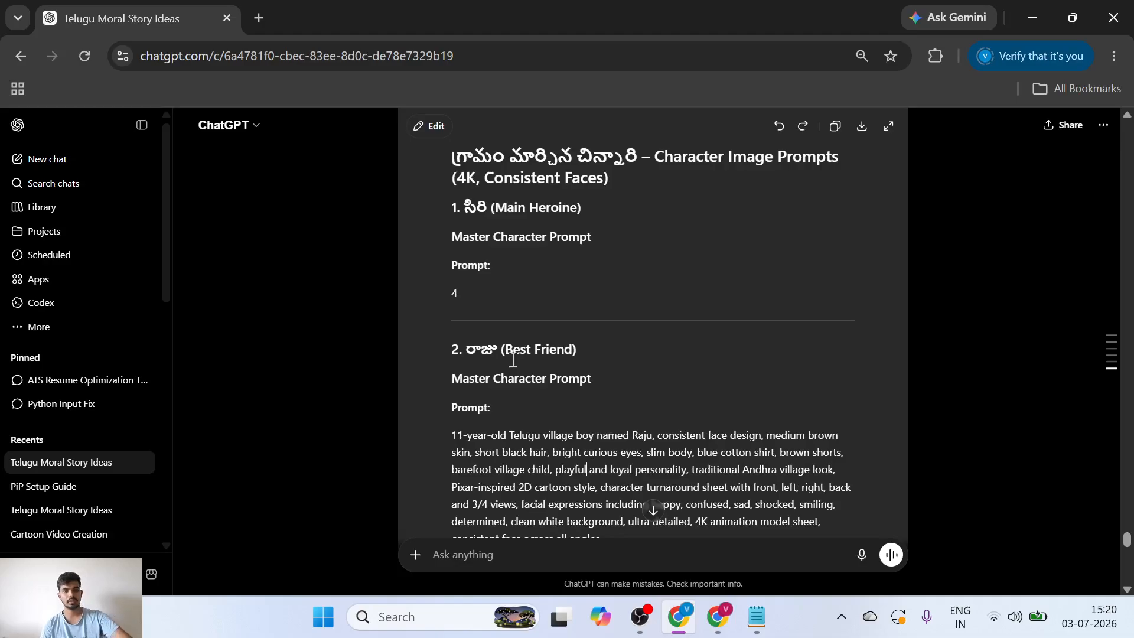
{"action": "key", "text": "ctrl+z"}
{"action": "left_click", "coordinate": [483, 288]}
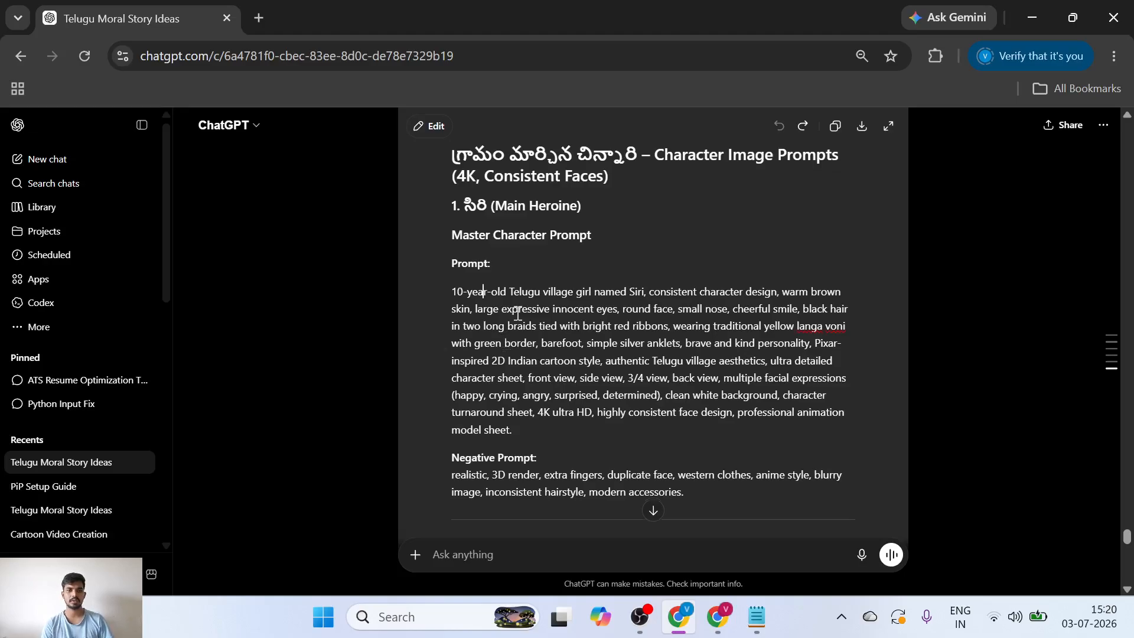
{"action": "scroll", "coordinate": [517, 309], "scroll_direction": "down", "scroll_amount": 6}
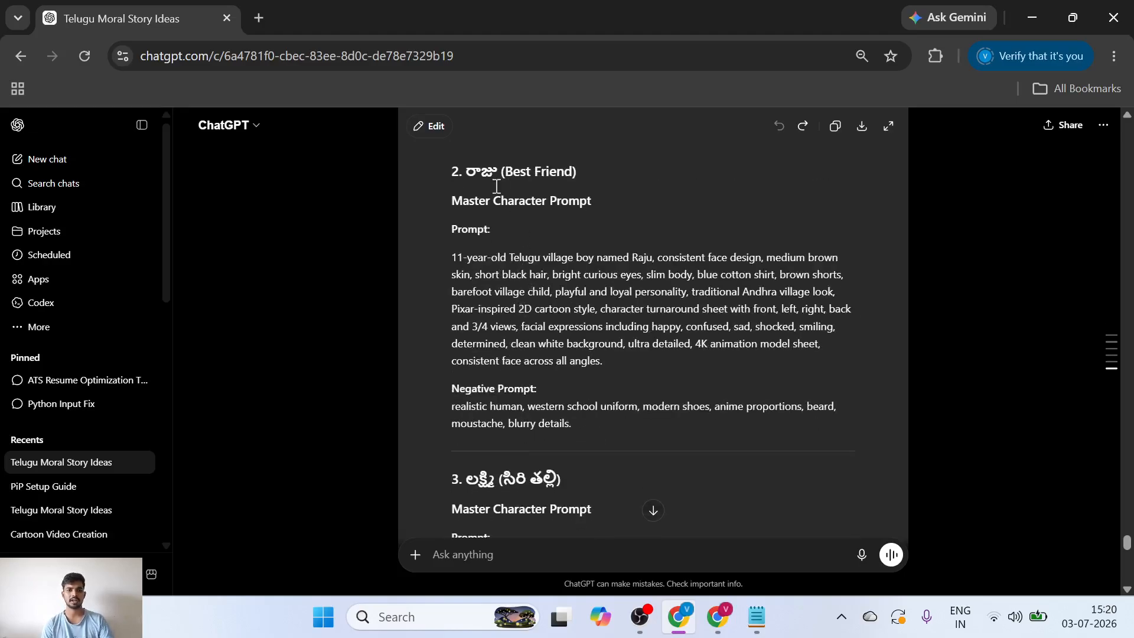
Switch to Flow and view the heroine's full character sheet from the project's images.
{"action": "left_click", "coordinate": [716, 612]}
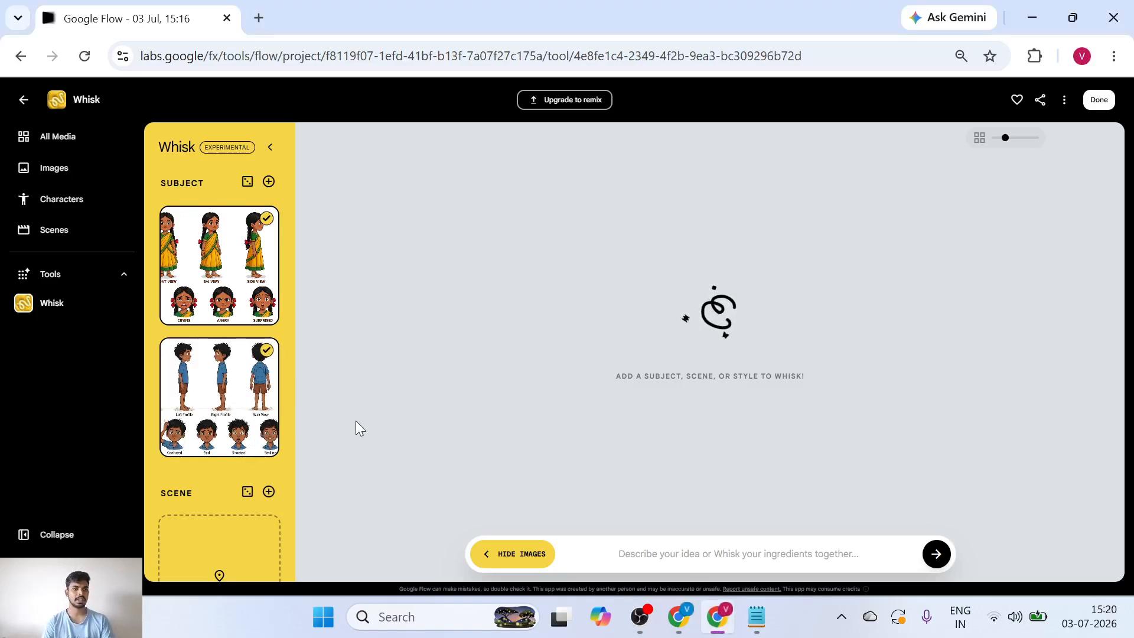
{"action": "left_click", "coordinate": [15, 177]}
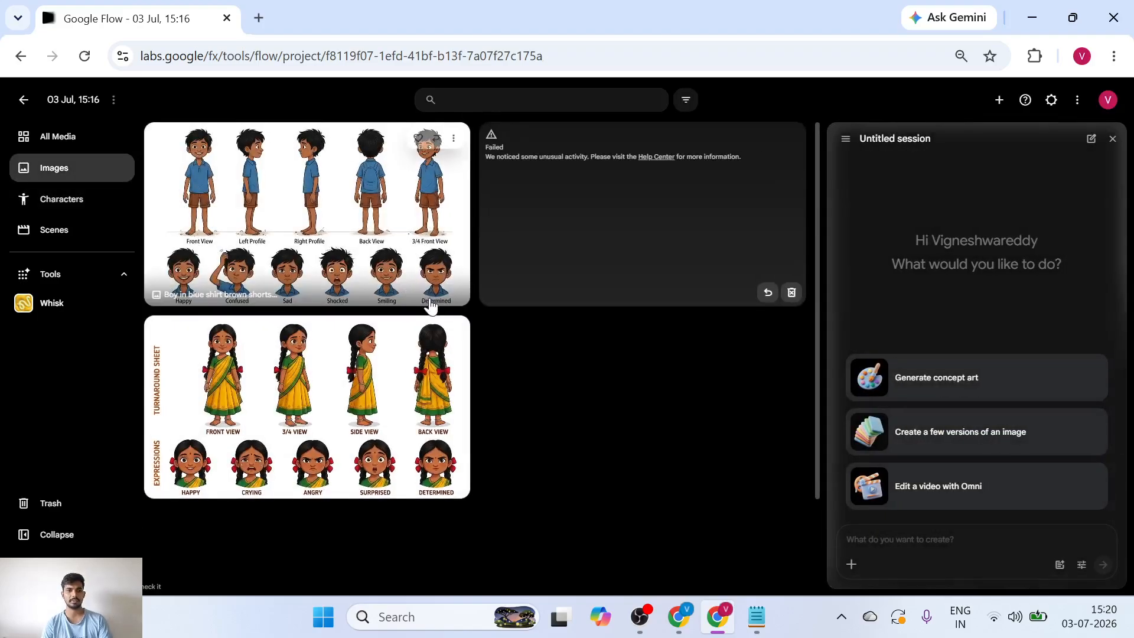
{"action": "left_click", "coordinate": [378, 408]}
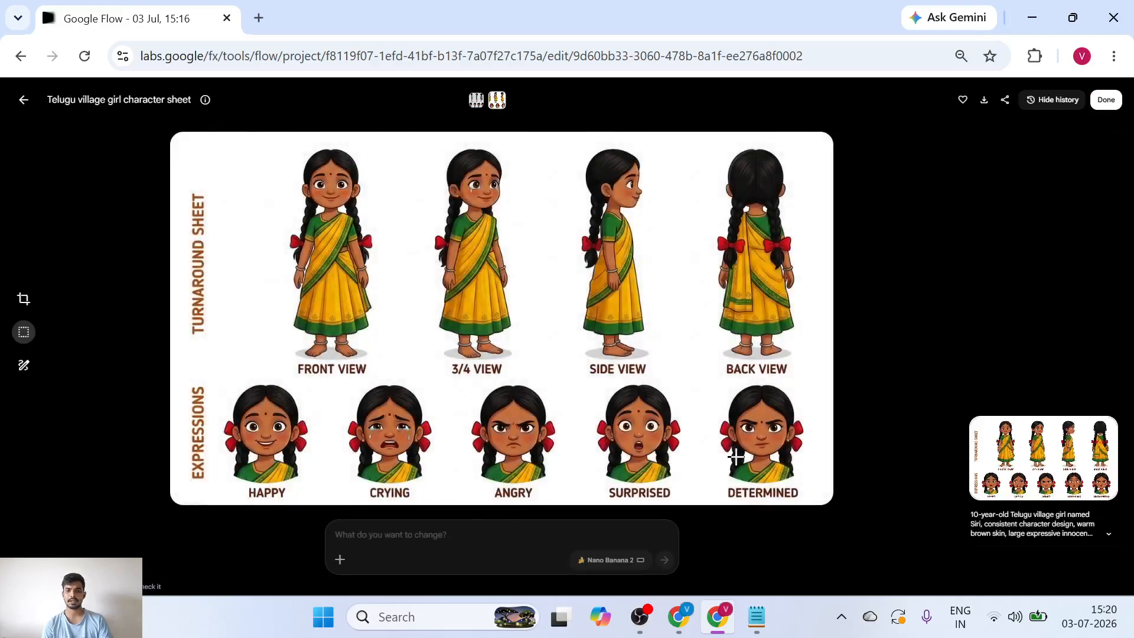
{"action": "left_click", "coordinate": [1103, 105]}
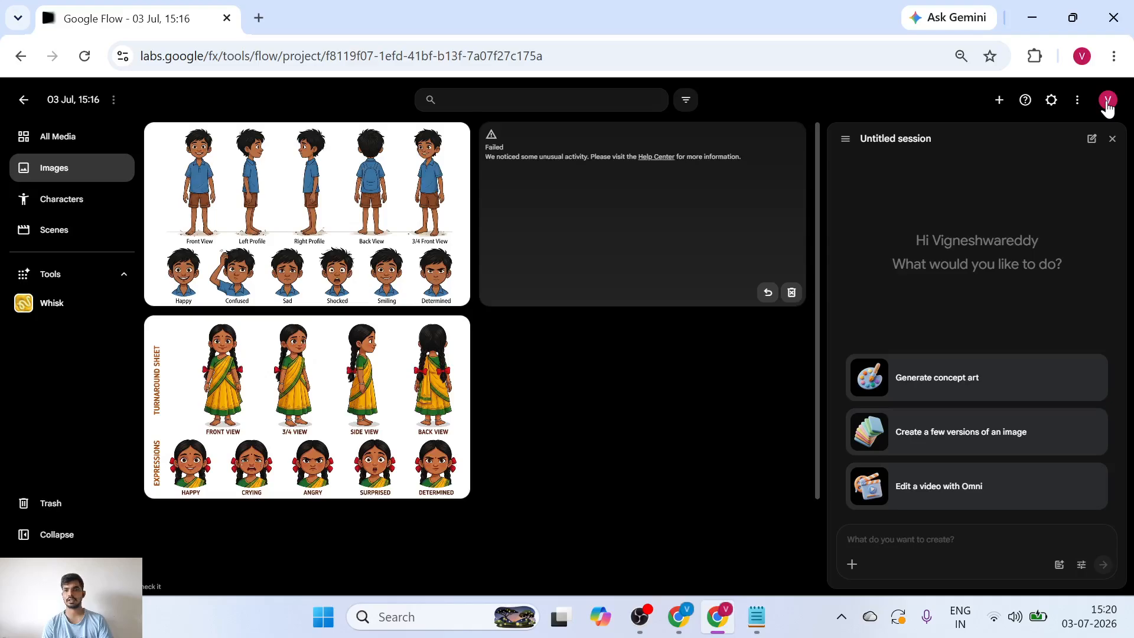
Check the account's available Google Flow credits and return to the Whisk tool.
{"action": "left_click", "coordinate": [1108, 102]}
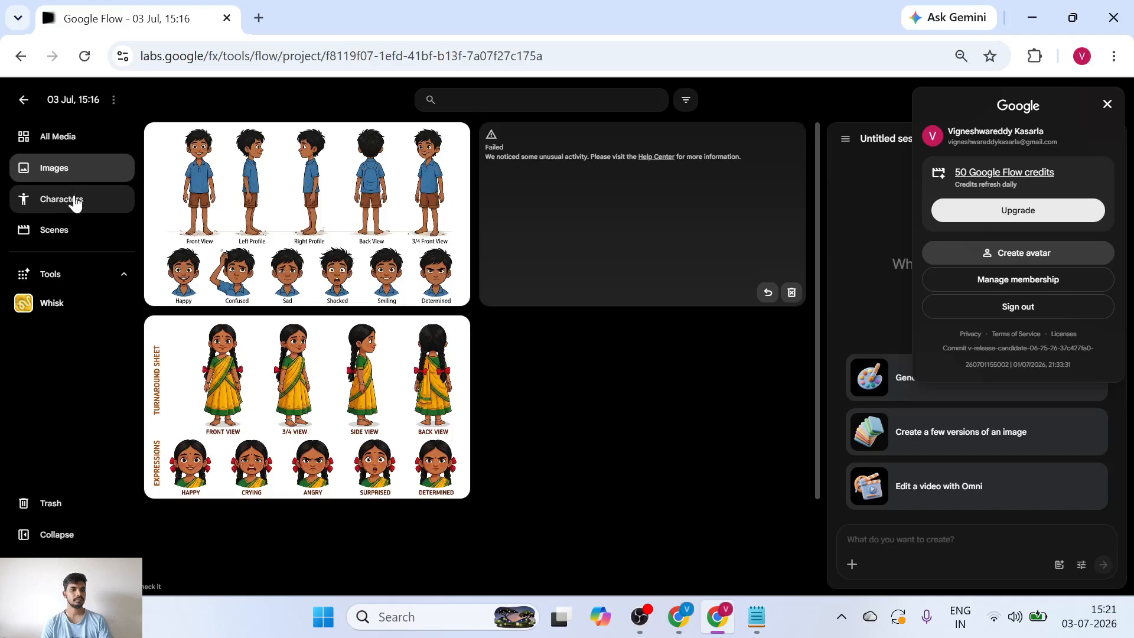
{"action": "left_click", "coordinate": [79, 295]}
{"action": "left_click", "coordinate": [76, 299]}
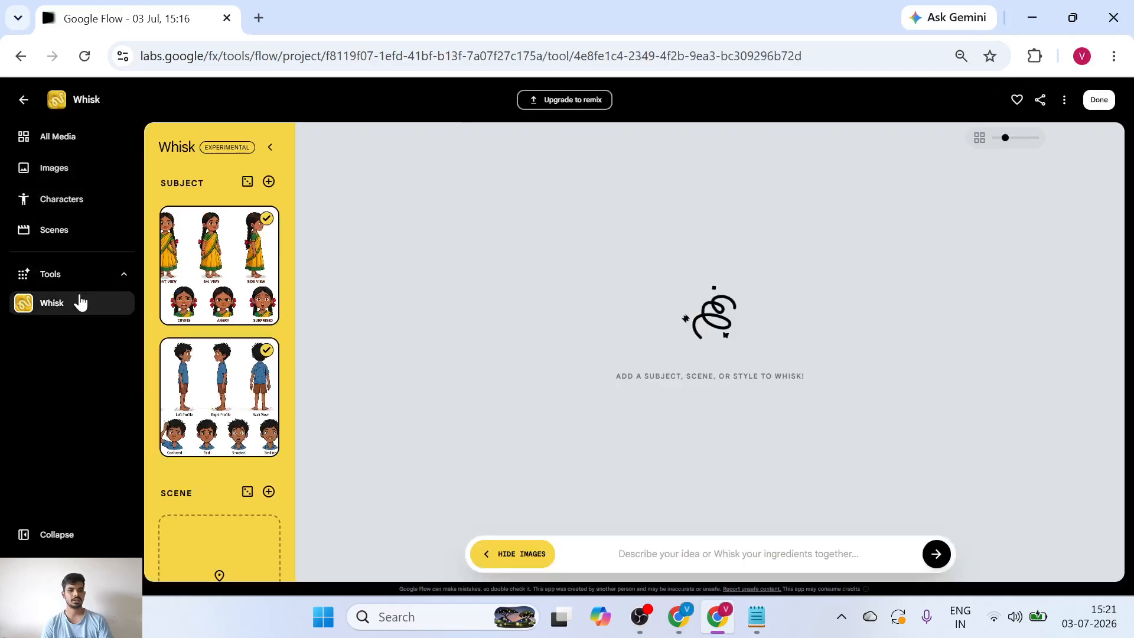
Switch to ChatGPT and remove the stray digits 45 from the heroine's master prompt.
{"action": "left_click", "coordinate": [679, 617]}
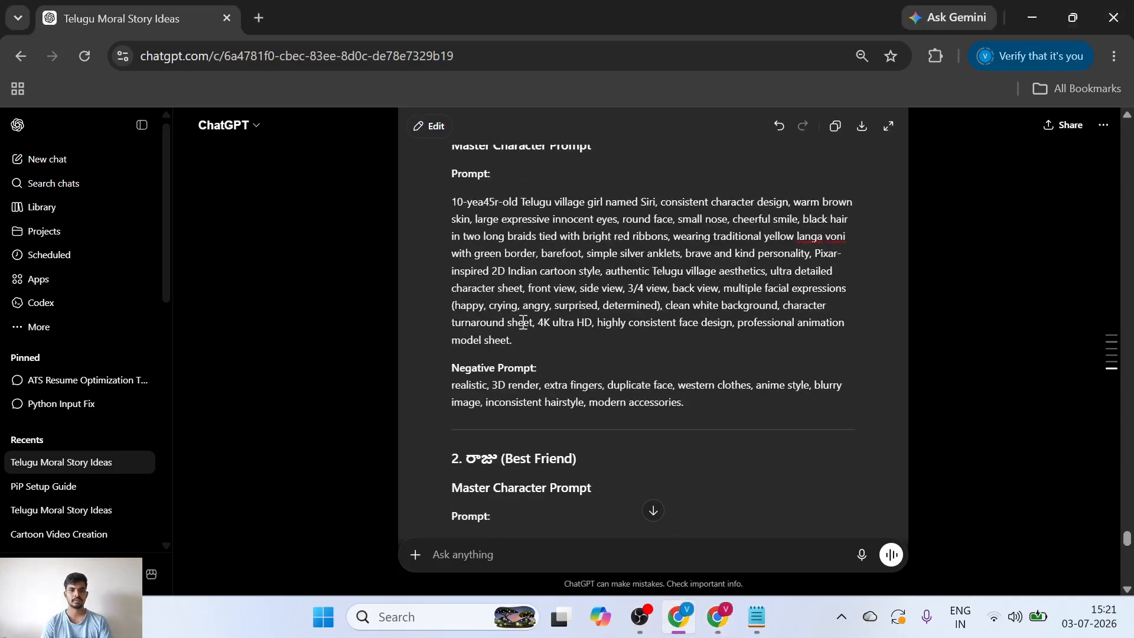
{"action": "scroll", "coordinate": [523, 322], "scroll_direction": "up", "scroll_amount": 1}
{"action": "key", "text": "BackSpace"}
{"action": "key", "text": "BackSpace"}
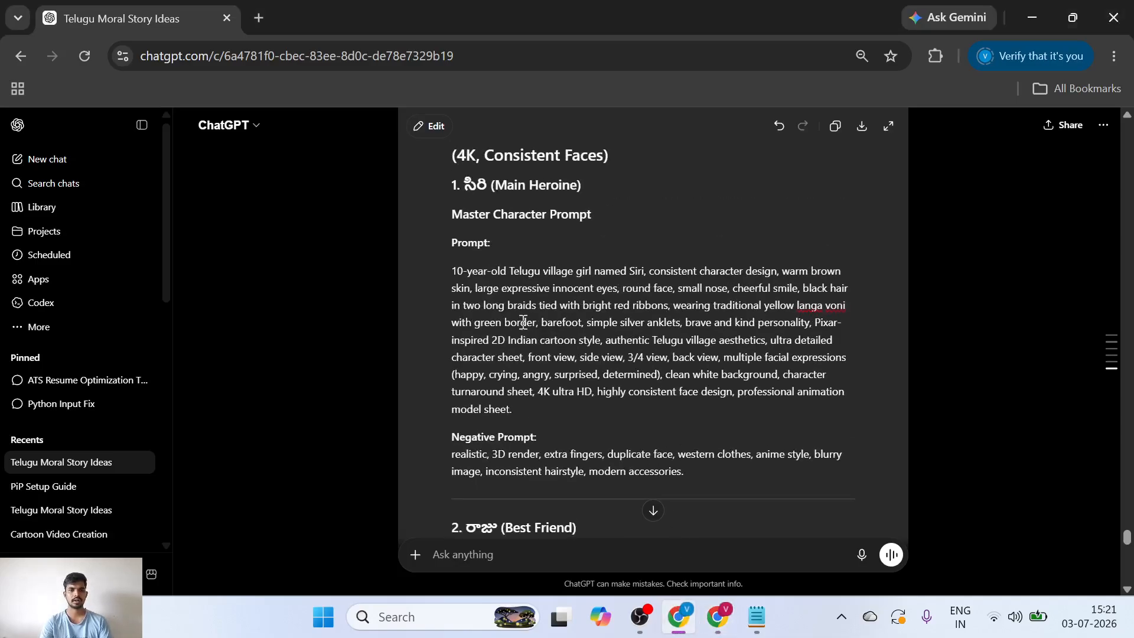
{"action": "scroll", "coordinate": [463, 229], "scroll_direction": "up", "scroll_amount": 1}
Add a third Whisk subject and generate it from ChatGPT's master and negative prompts for the mother Lakshmi.
{"action": "scroll", "coordinate": [463, 229], "scroll_direction": "down", "scroll_amount": 12}
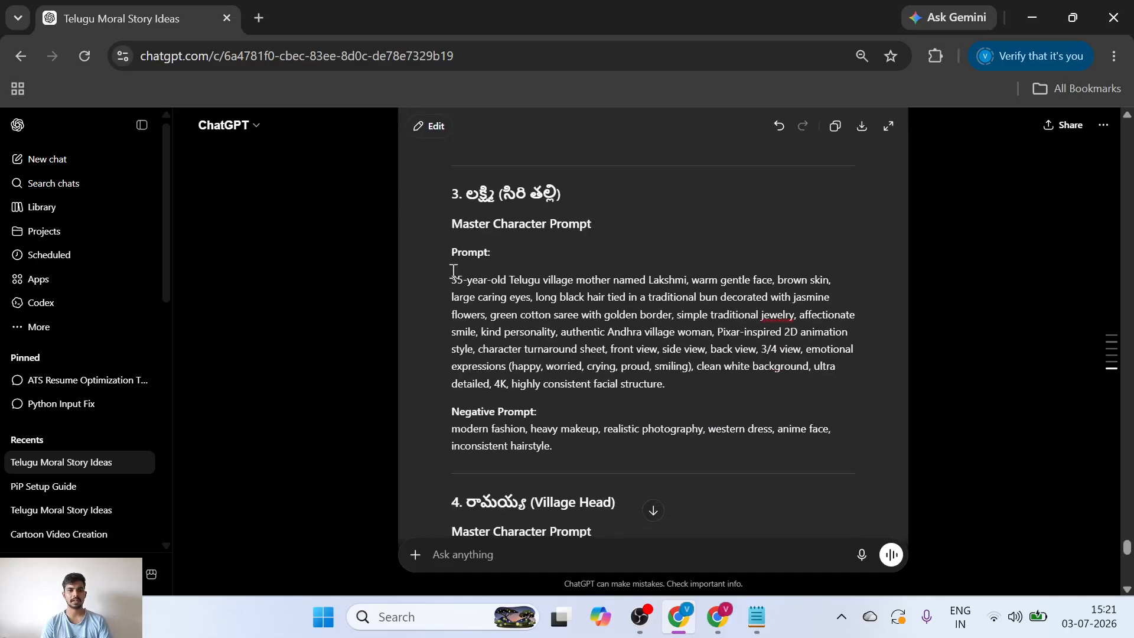
{"action": "left_click_drag", "start_coordinate": [452, 278], "coordinate": [643, 444]}
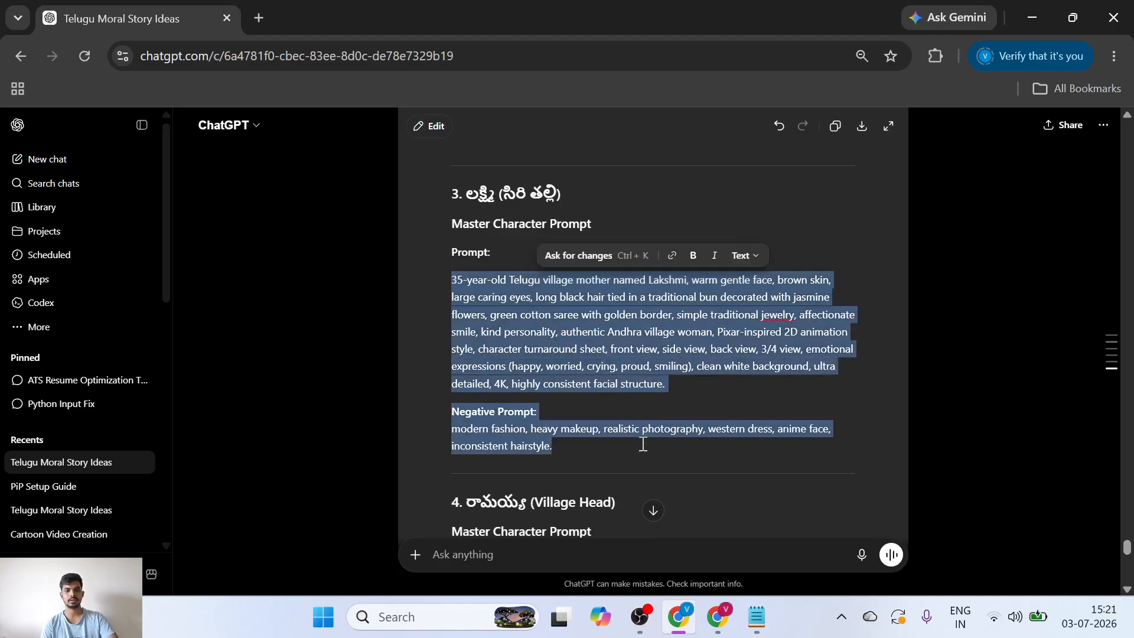
{"action": "left_click", "coordinate": [718, 617]}
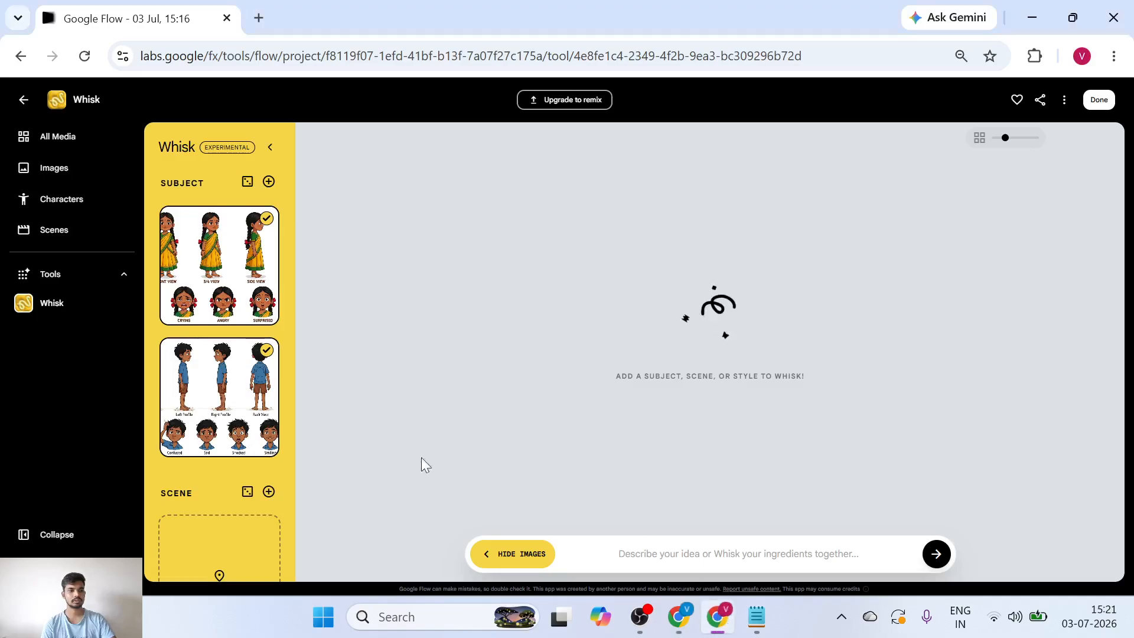
{"action": "left_click", "coordinate": [269, 182]}
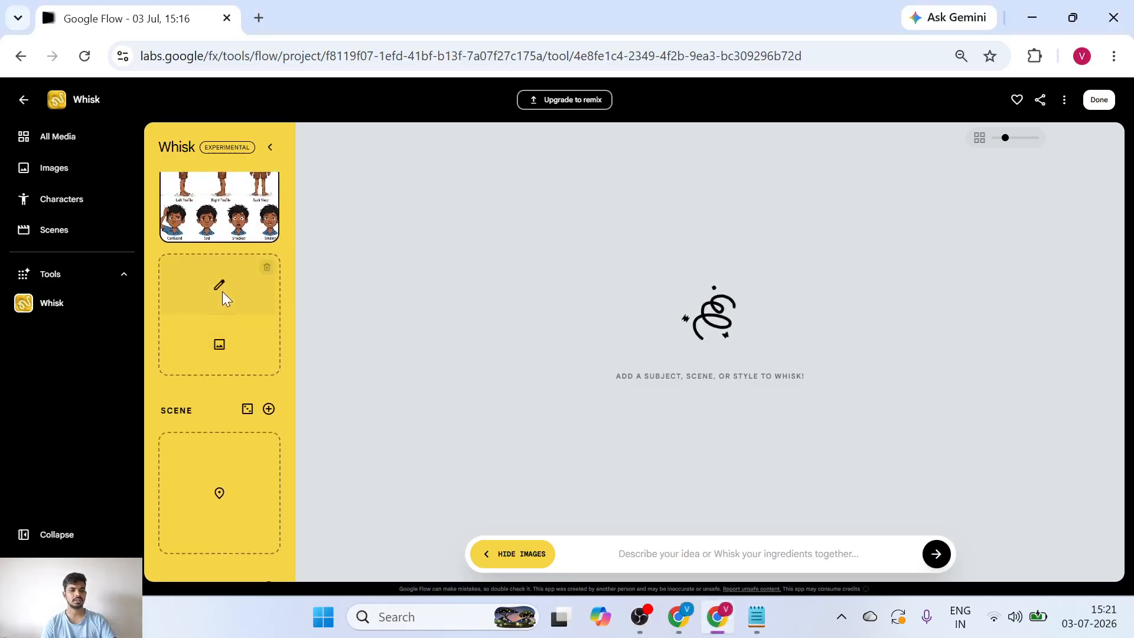
{"action": "left_click", "coordinate": [222, 292]}
{"action": "key", "text": "ctrl+v"}
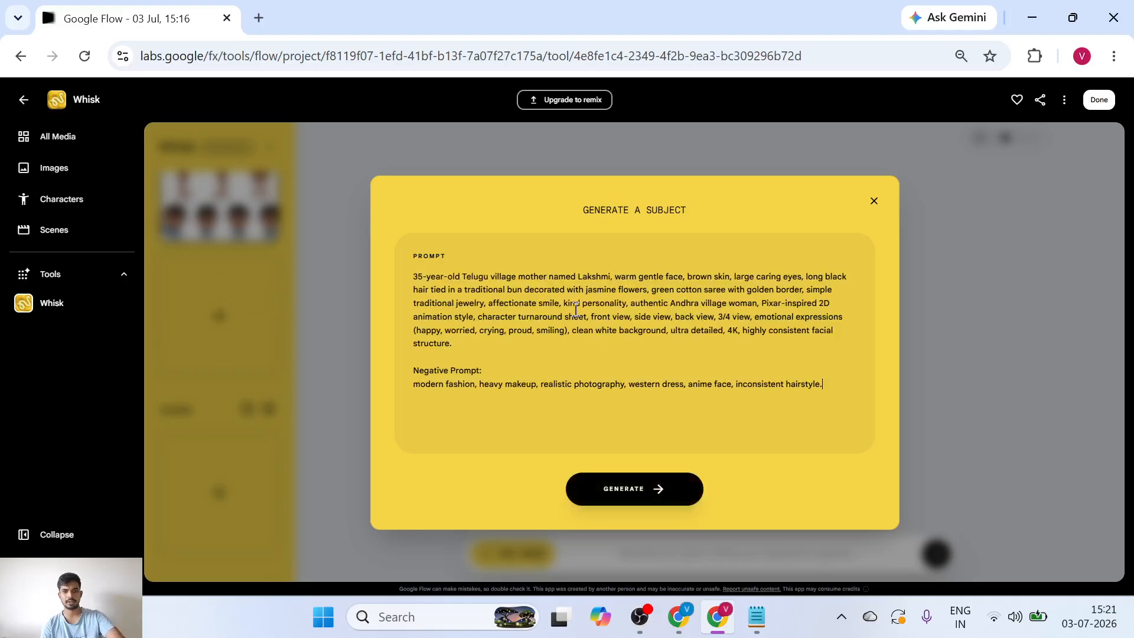
{"action": "left_click", "coordinate": [626, 488]}
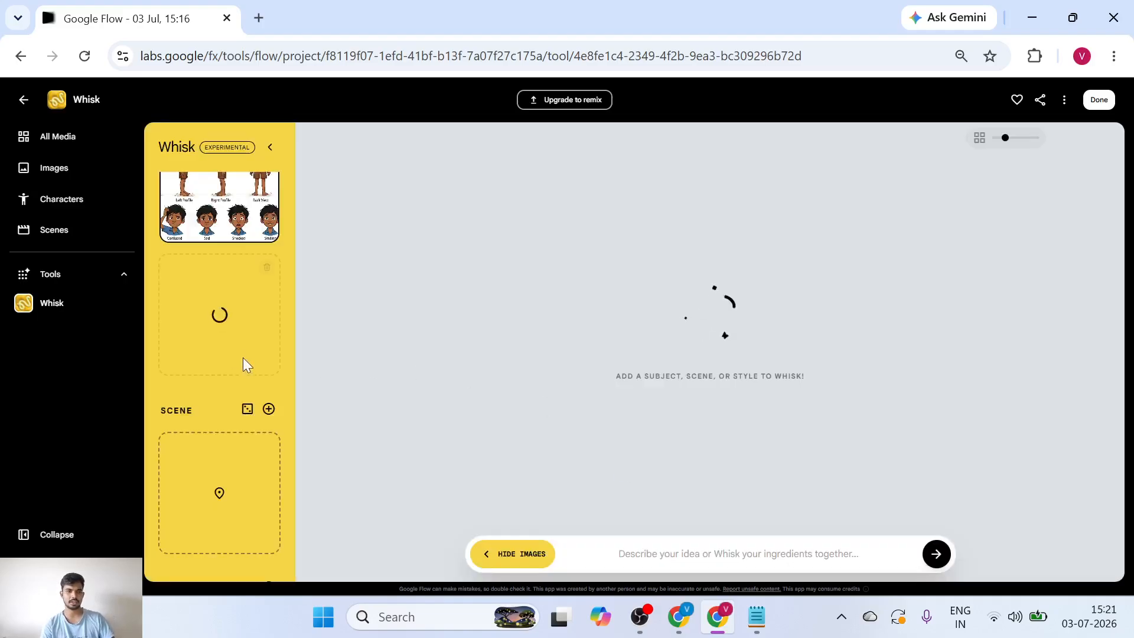
{"action": "scroll", "coordinate": [215, 320], "scroll_direction": "up", "scroll_amount": 3}
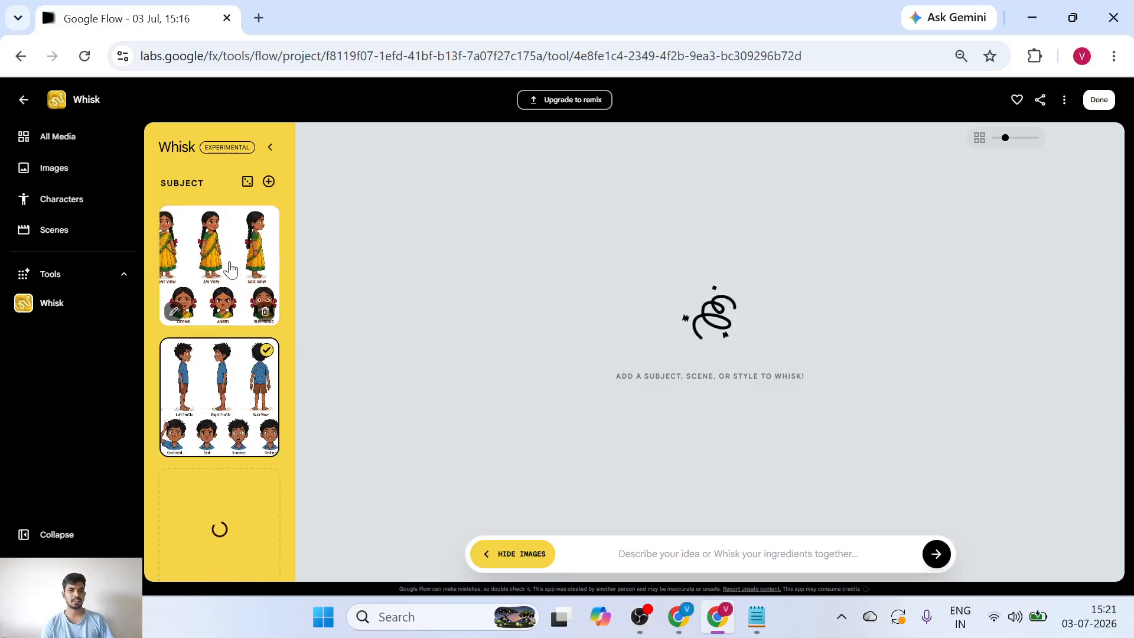
Switch to ChatGPT and copy the Scene 1 (0:00–0:10) video prompt from the script.
{"action": "key", "text": "alt+Tab"}
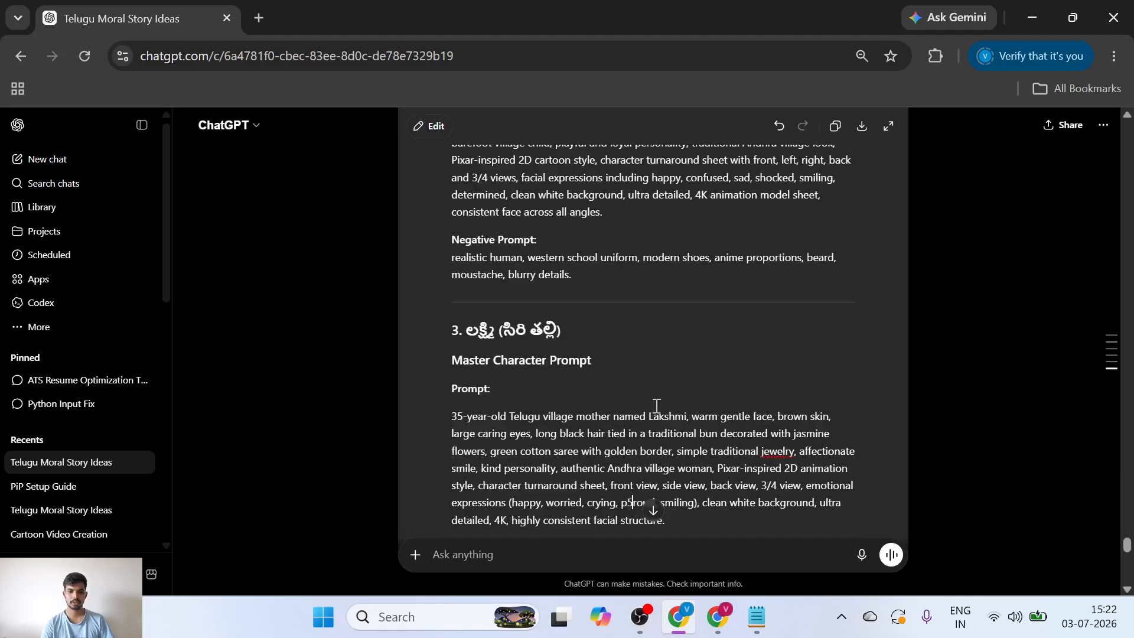
{"action": "scroll", "coordinate": [584, 329], "scroll_direction": "up", "scroll_amount": 15}
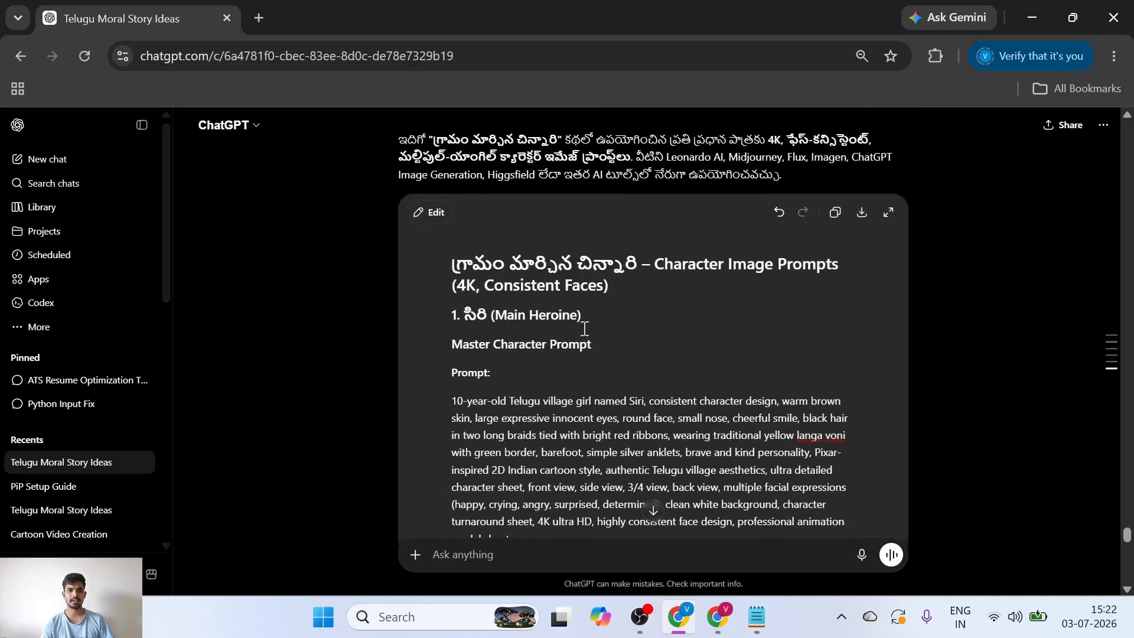
{"action": "scroll", "coordinate": [585, 329], "scroll_direction": "down", "scroll_amount": 1}
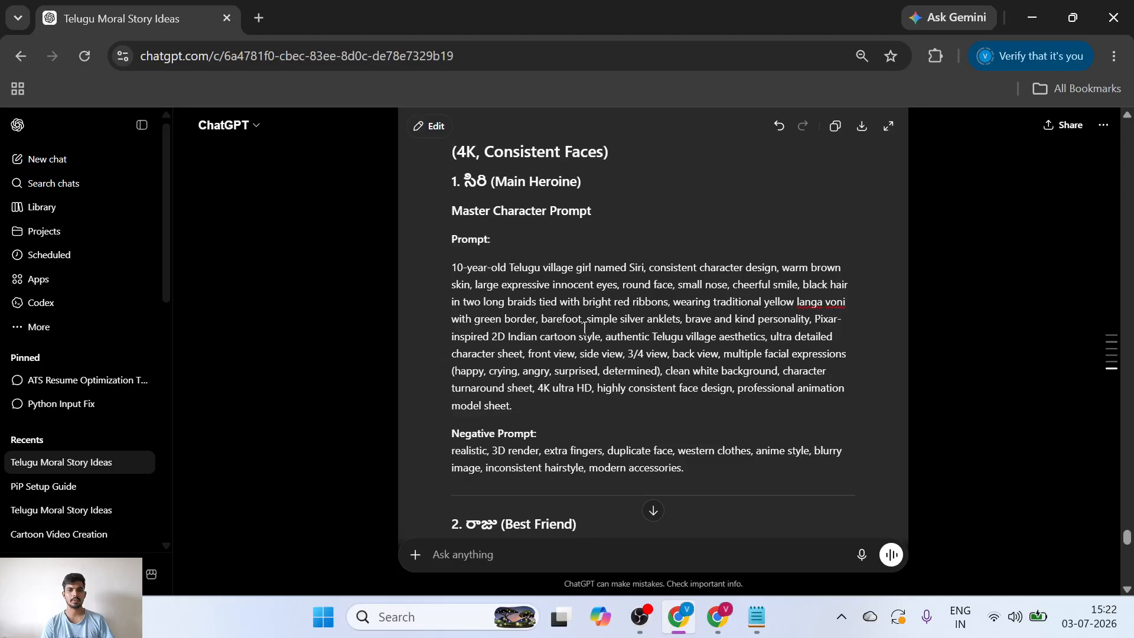
{"action": "scroll", "coordinate": [585, 329], "scroll_direction": "up", "scroll_amount": 20}
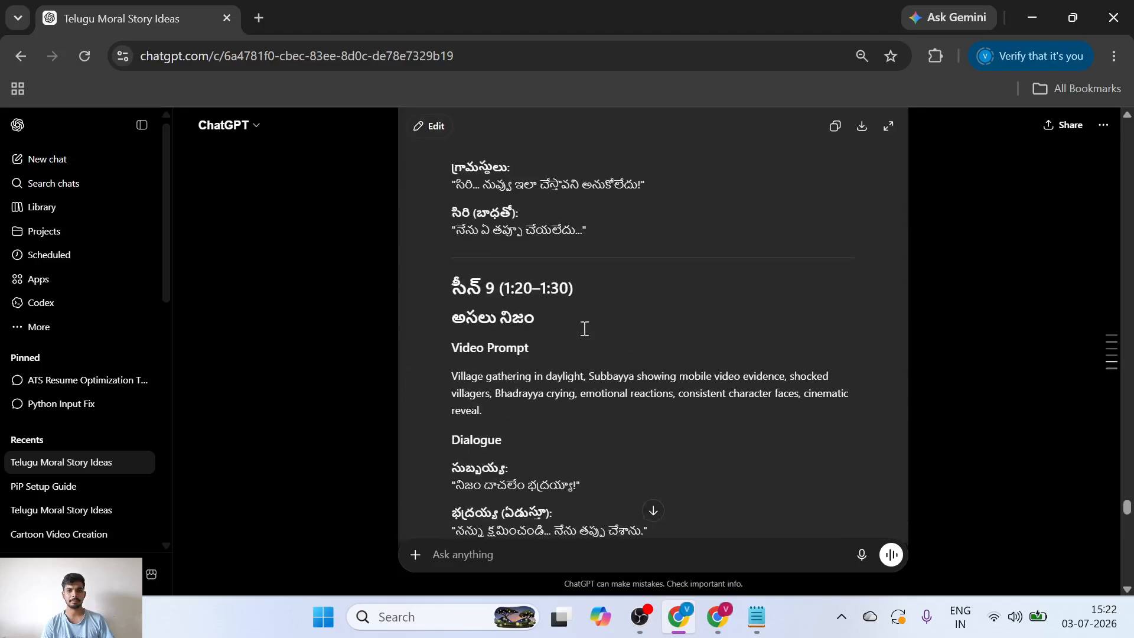
{"action": "scroll", "coordinate": [584, 329], "scroll_direction": "up", "scroll_amount": 20}
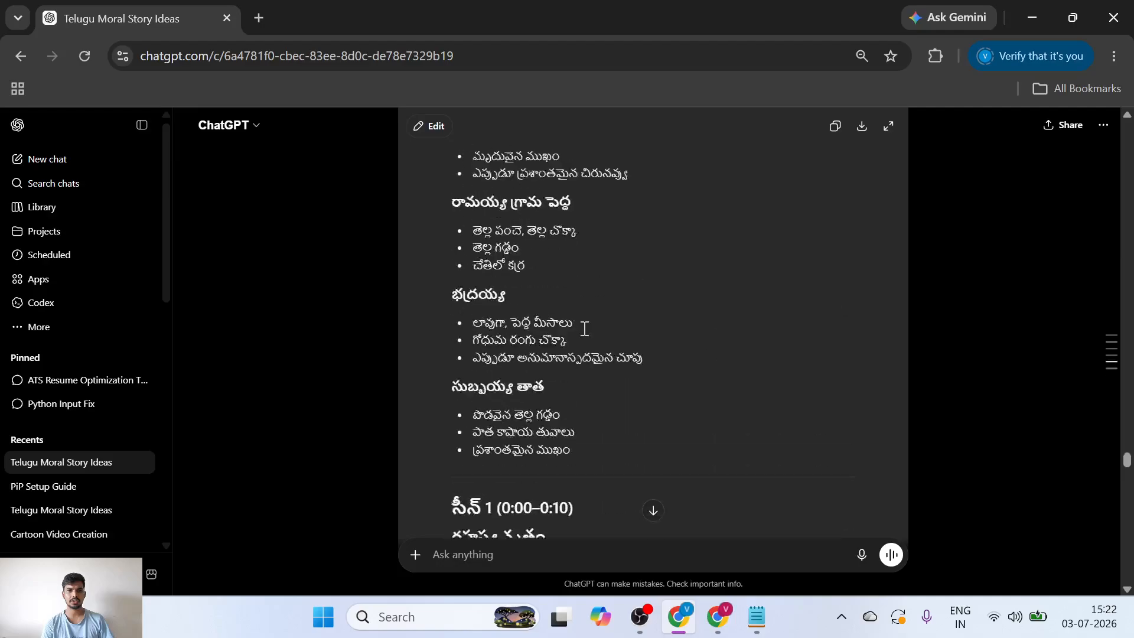
{"action": "scroll", "coordinate": [583, 329], "scroll_direction": "down", "scroll_amount": 5}
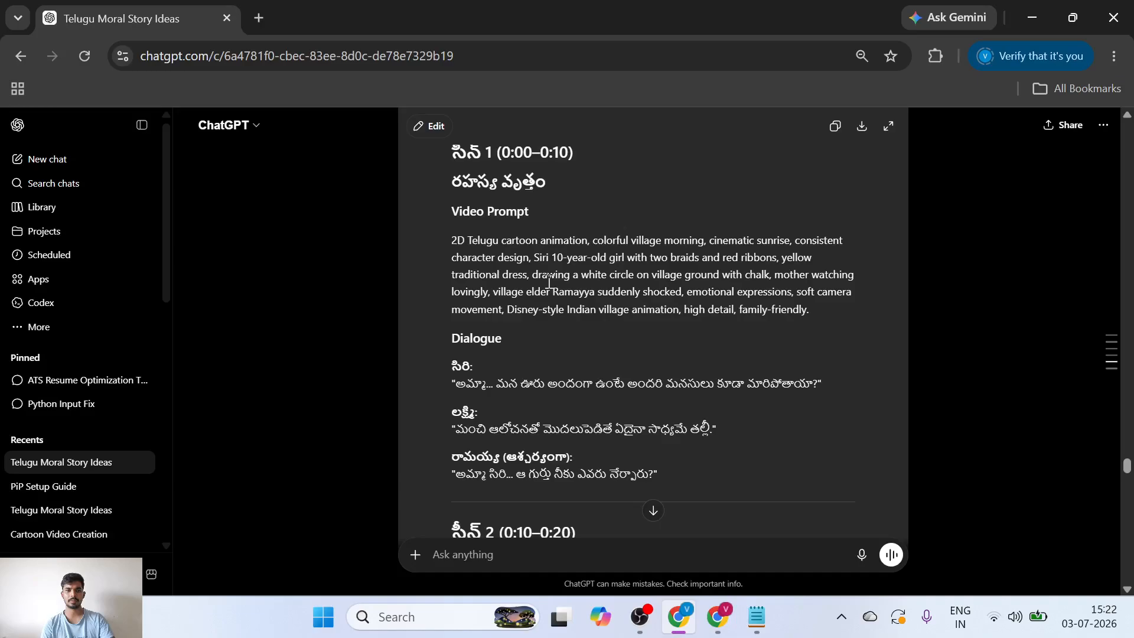
{"action": "left_click_drag", "start_coordinate": [819, 313], "coordinate": [446, 242]}
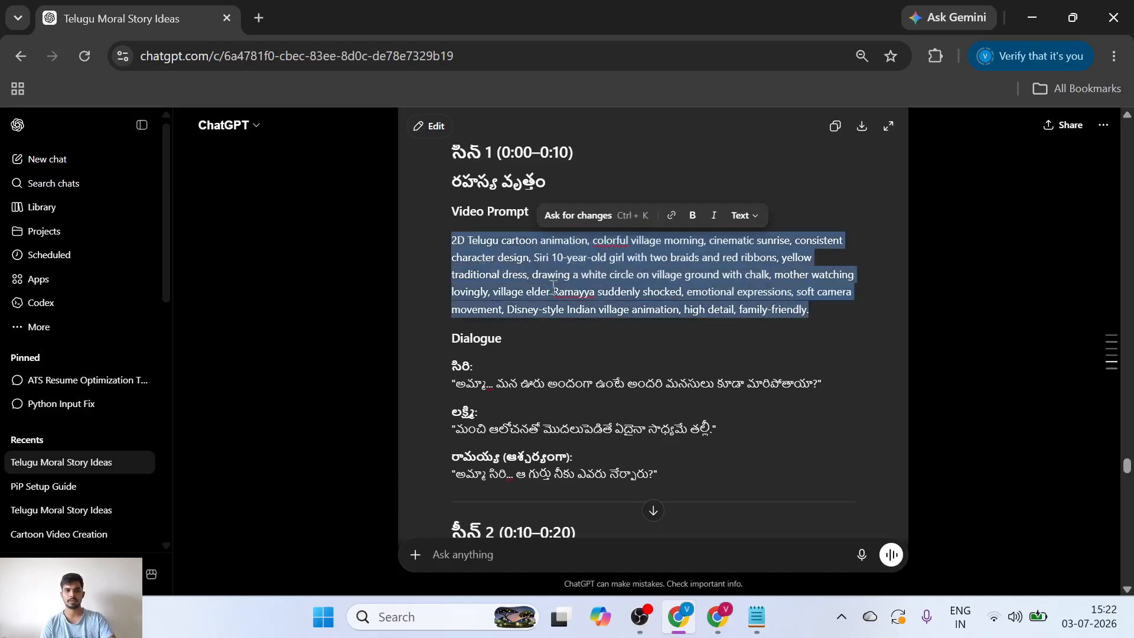
Return to Whisk and generate scene images from the Scene 1 prompt with the three character subjects selected.
{"action": "left_click", "coordinate": [717, 615]}
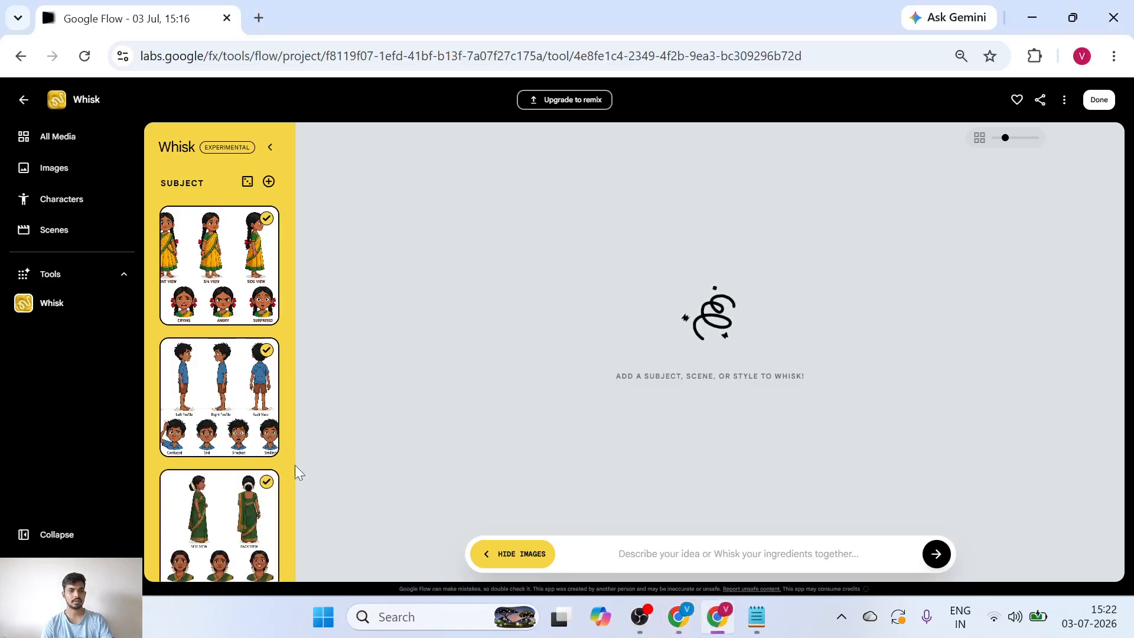
{"action": "scroll", "coordinate": [278, 387], "scroll_direction": "down", "scroll_amount": 3}
{"action": "scroll", "coordinate": [228, 338], "scroll_direction": "up", "scroll_amount": 5}
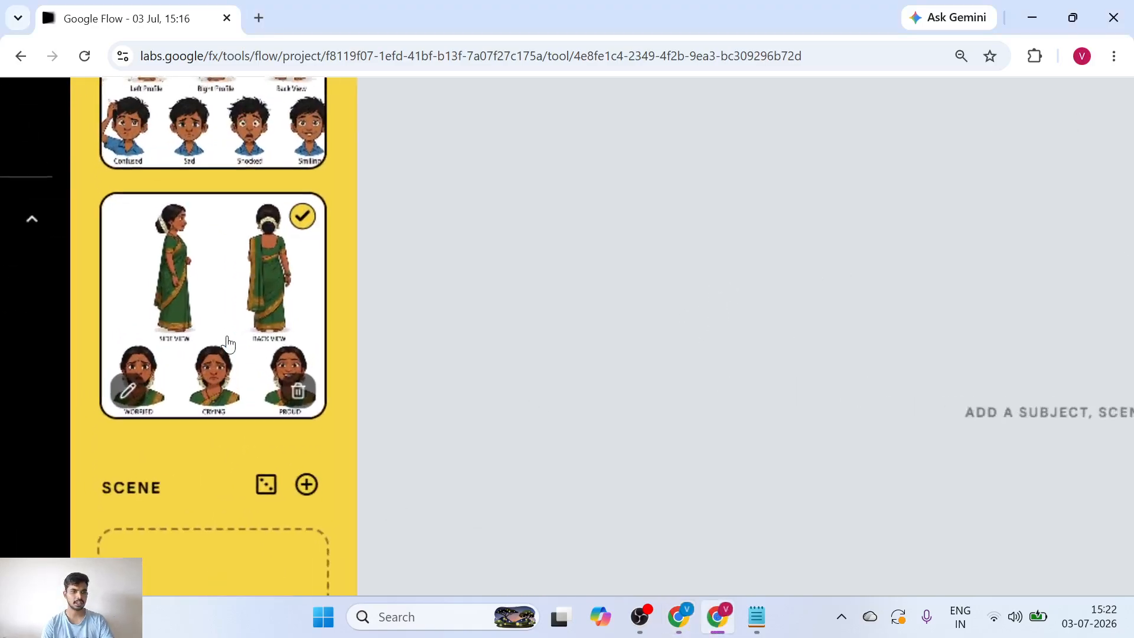
{"action": "scroll", "coordinate": [228, 338], "scroll_direction": "down", "scroll_amount": 5}
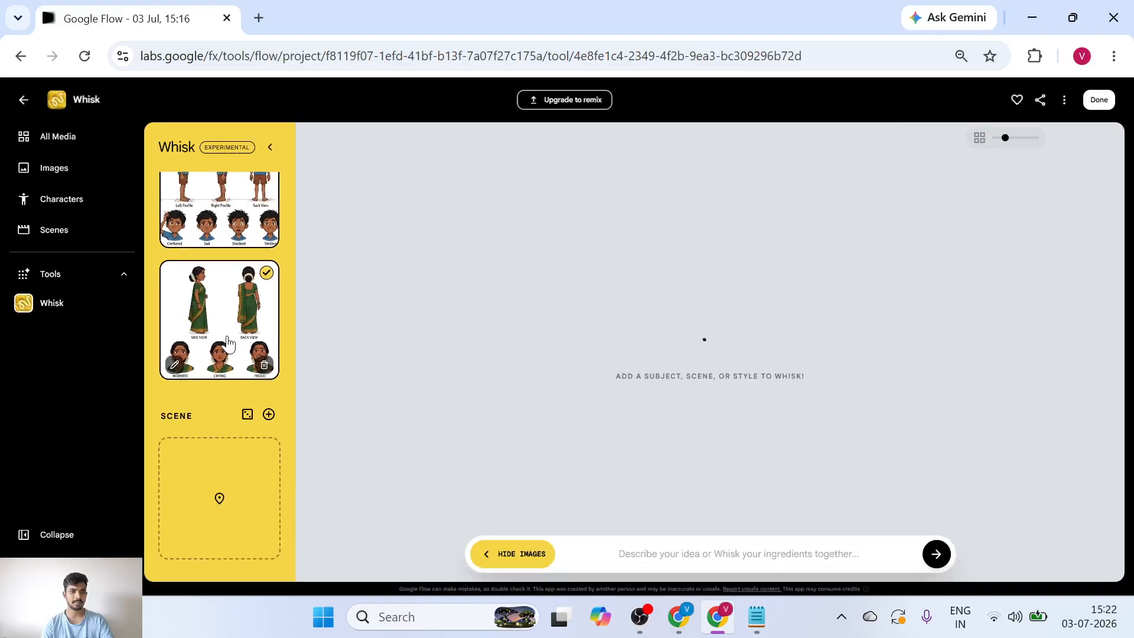
{"action": "left_click", "coordinate": [598, 553]}
{"action": "key", "text": "ctrl+v"}
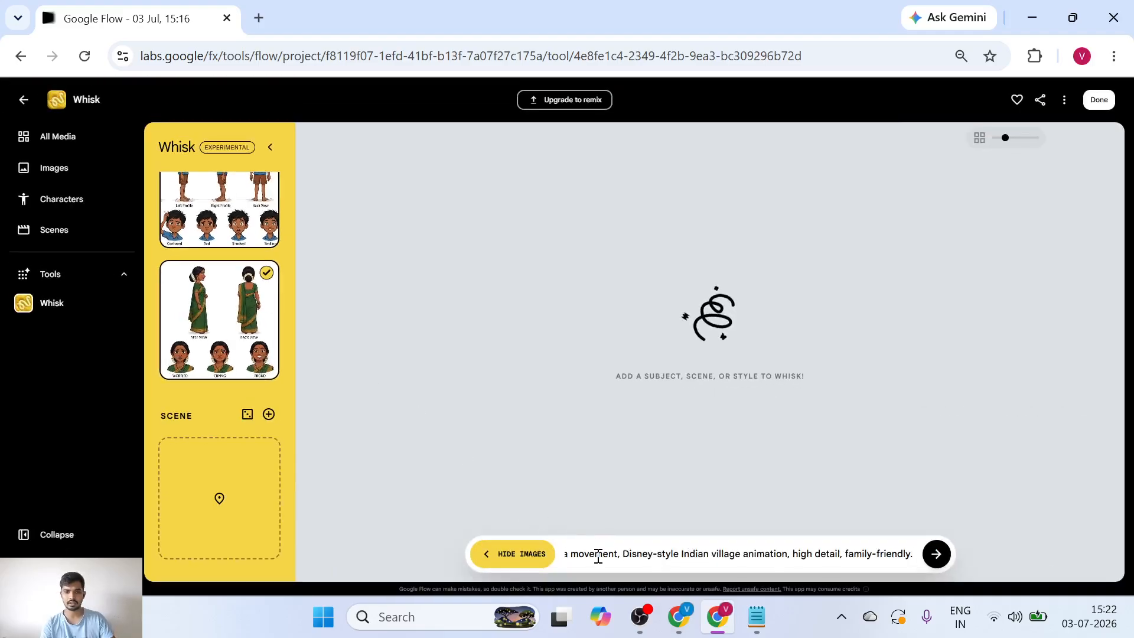
{"action": "key", "text": "Return"}
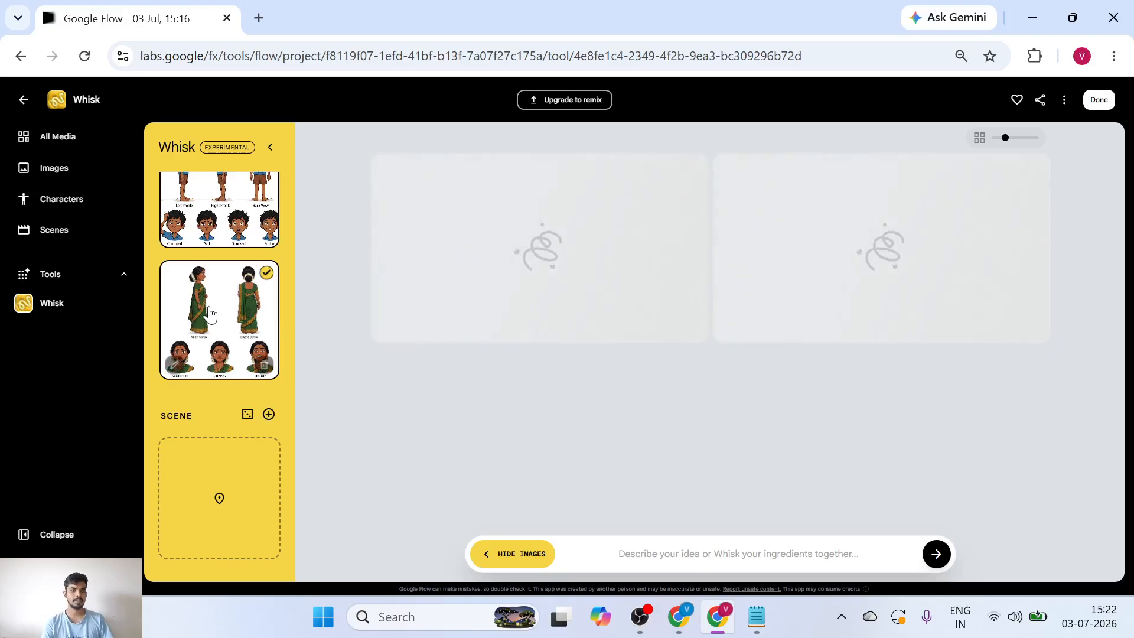
{"action": "scroll", "coordinate": [245, 317], "scroll_direction": "up", "scroll_amount": 4}
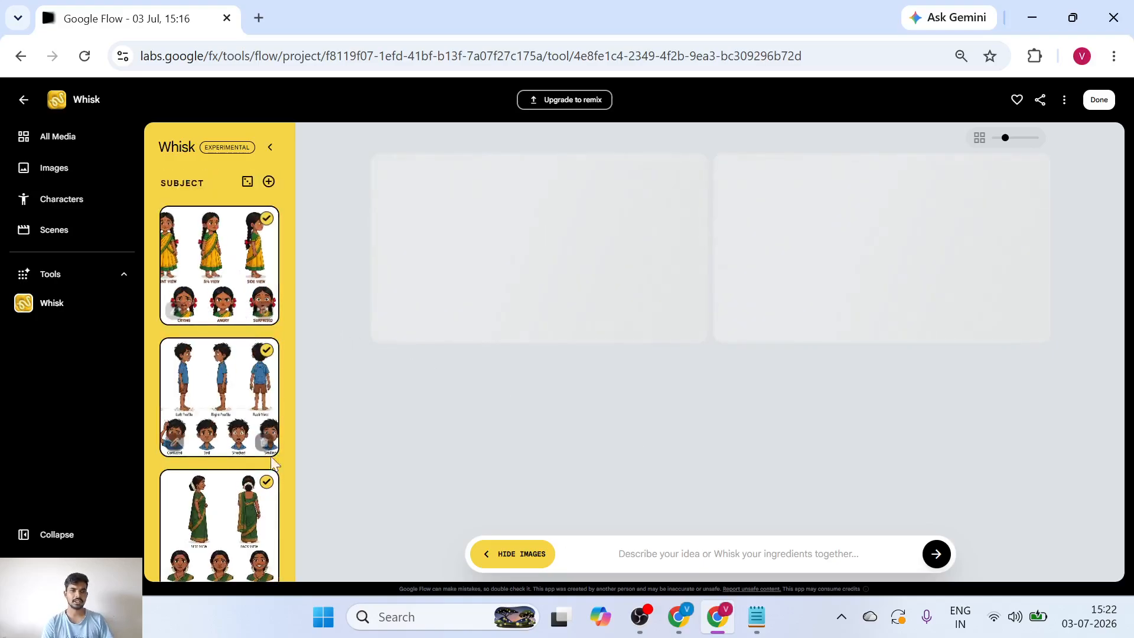
Copy the Scene 2 (0:10–0:20) video prompt from ChatGPT and generate its images in Whisk.
{"action": "left_click", "coordinate": [689, 618]}
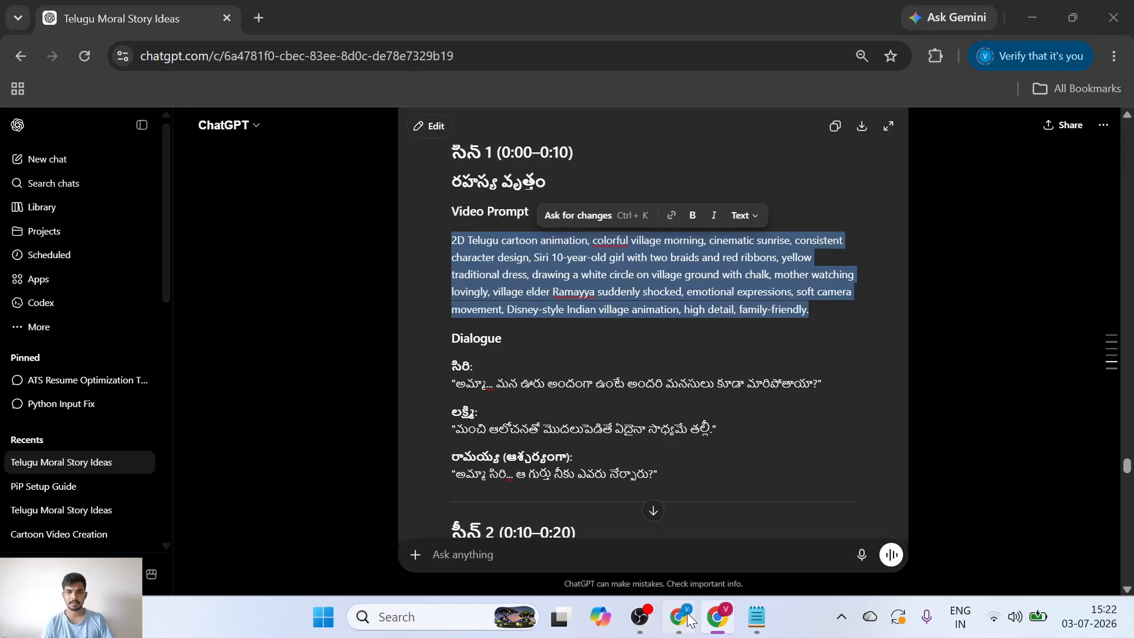
{"action": "left_click", "coordinate": [547, 322]}
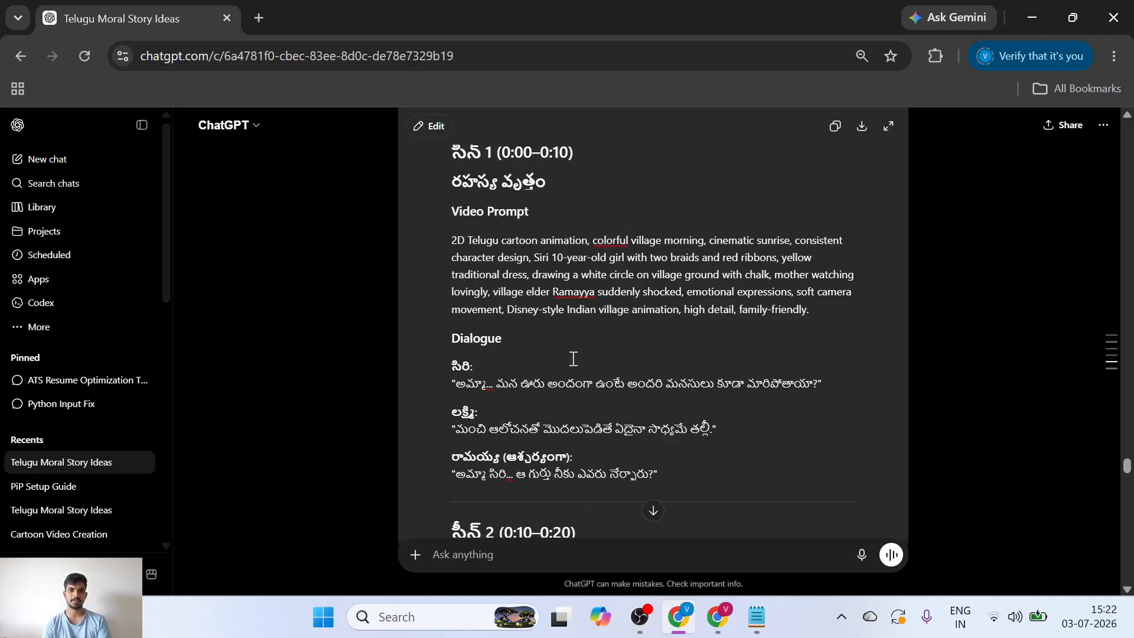
{"action": "scroll", "coordinate": [665, 321], "scroll_direction": "down", "scroll_amount": 6}
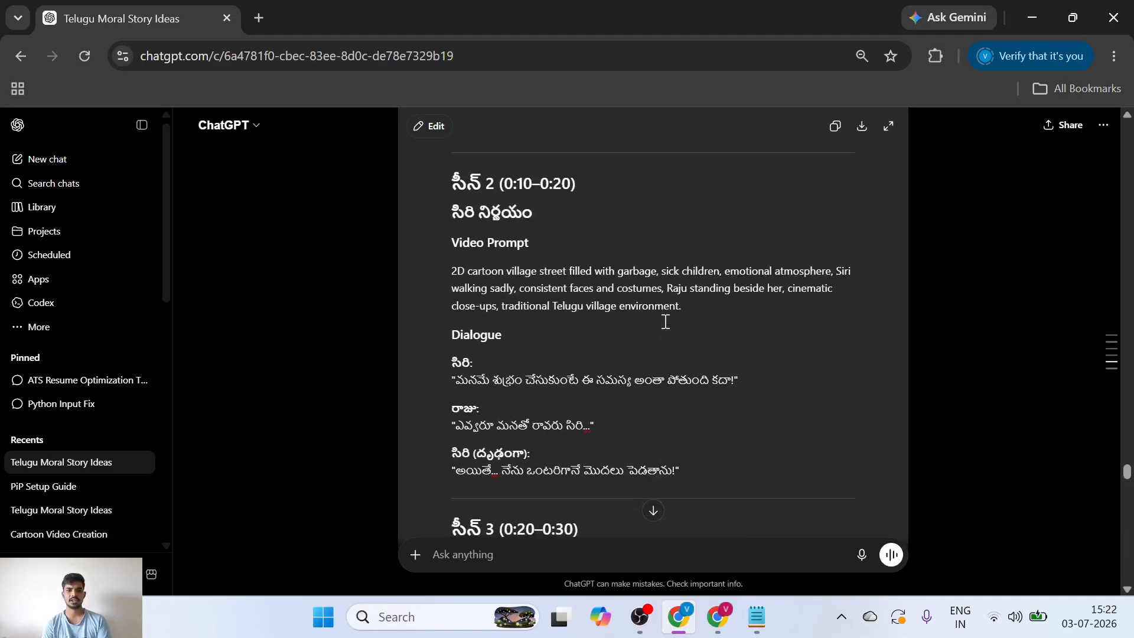
{"action": "left_click_drag", "start_coordinate": [686, 308], "coordinate": [451, 272]}
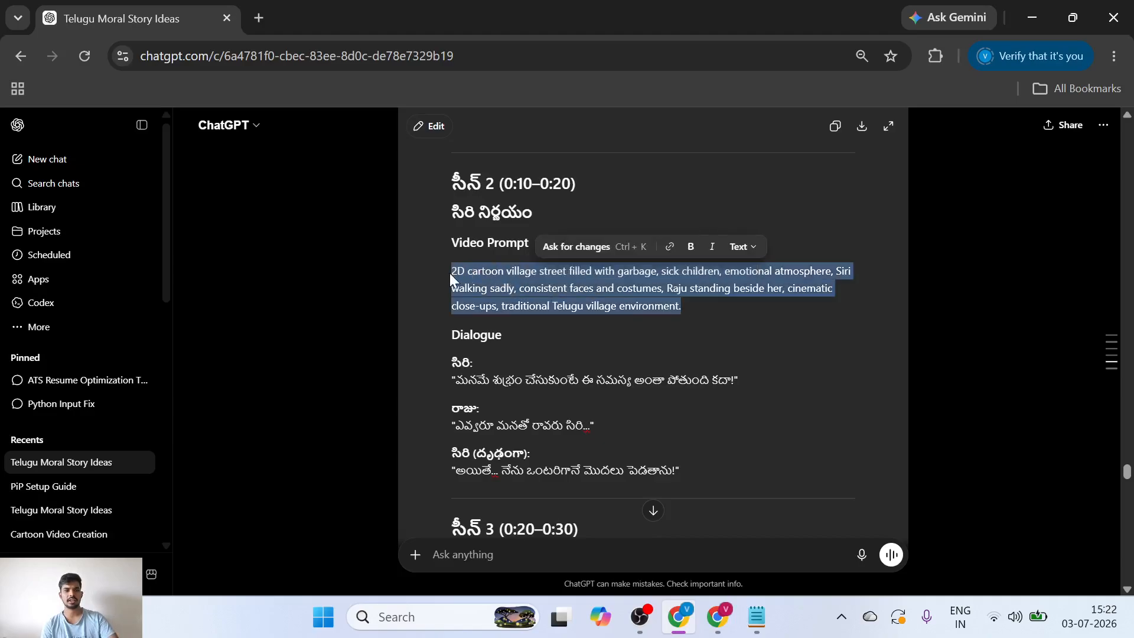
{"action": "left_click", "coordinate": [717, 617]}
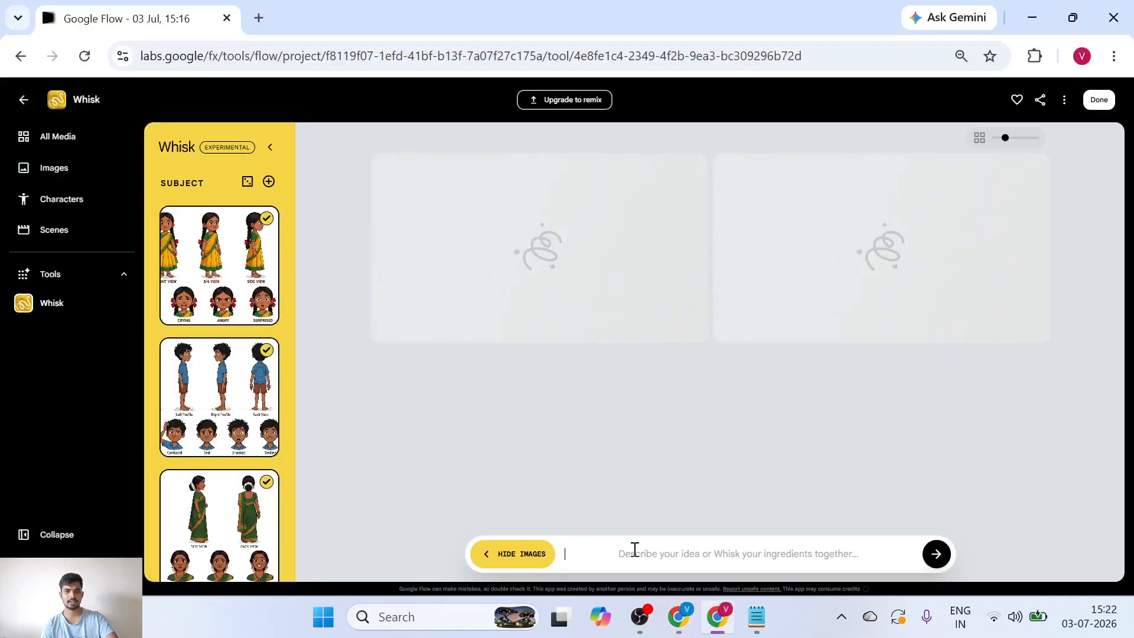
{"action": "key", "text": "ctrl+v"}
{"action": "key", "text": "Return"}
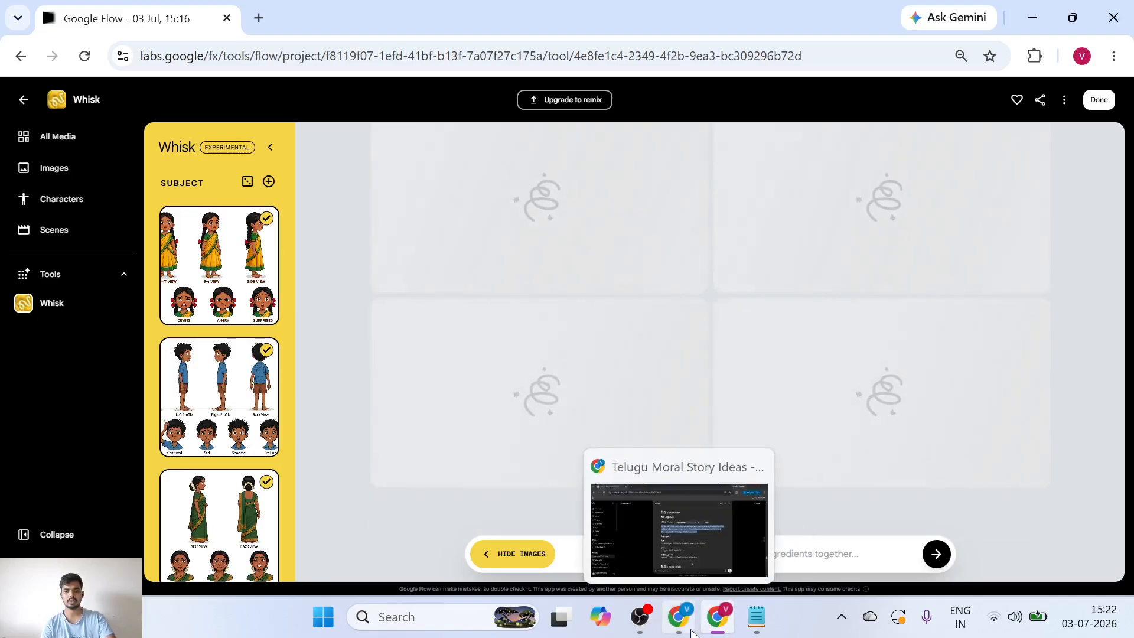
Copy the Scene 3 (0:20–0:30) video prompt from ChatGPT and submit it in Whisk for image generation.
{"action": "left_click", "coordinate": [679, 617]}
{"action": "scroll", "coordinate": [651, 458], "scroll_direction": "down", "scroll_amount": 5}
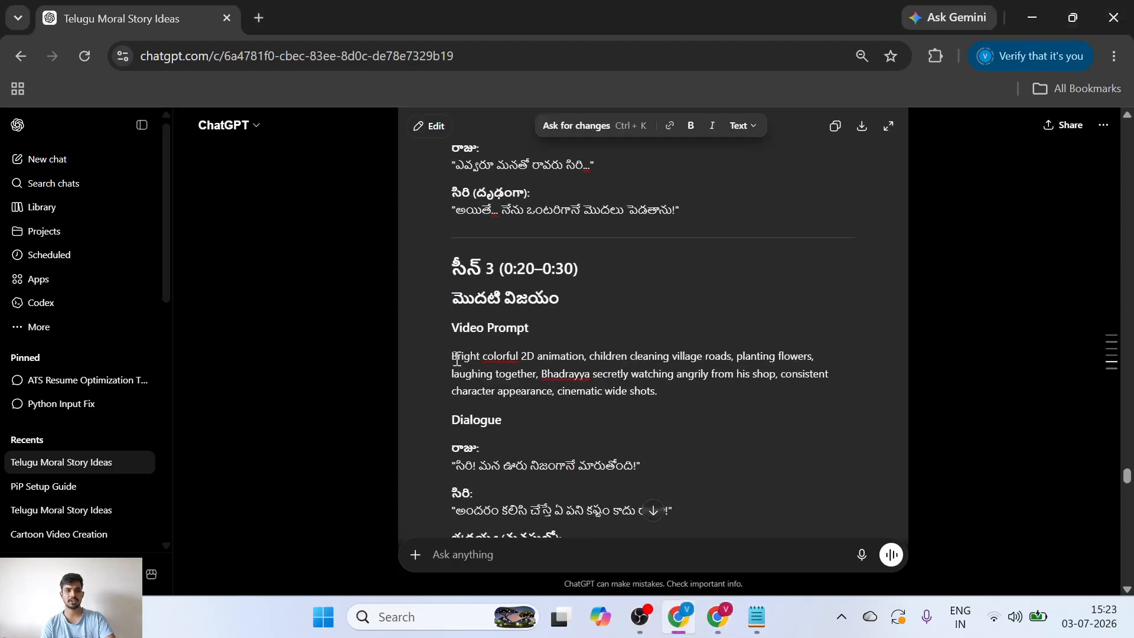
{"action": "left_click_drag", "start_coordinate": [454, 358], "coordinate": [704, 400]}
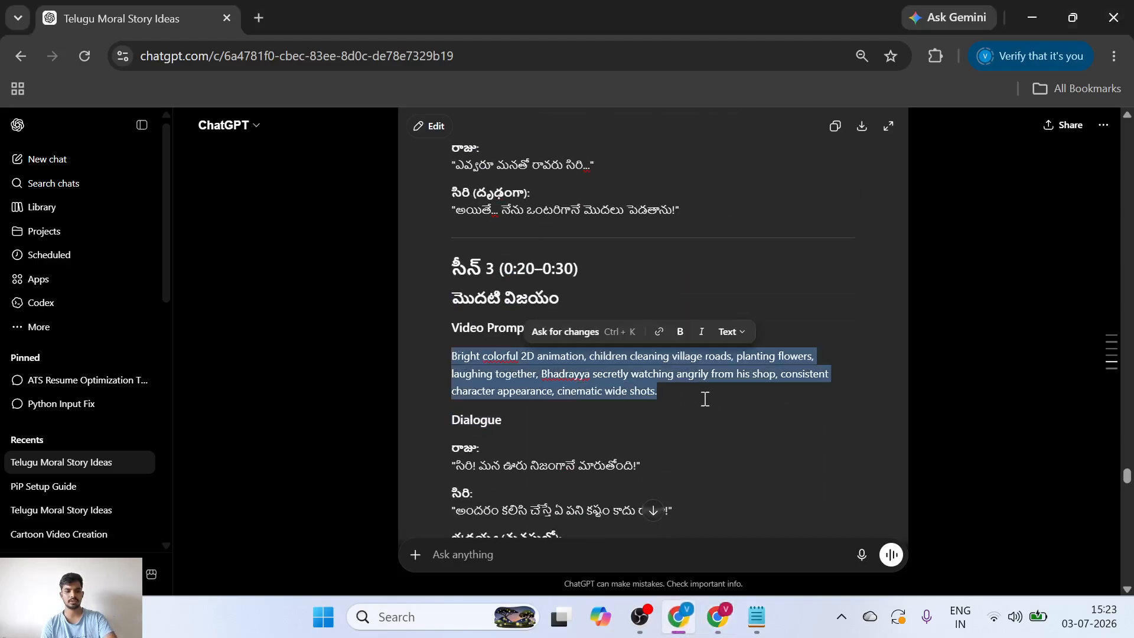
{"action": "left_click", "coordinate": [726, 615]}
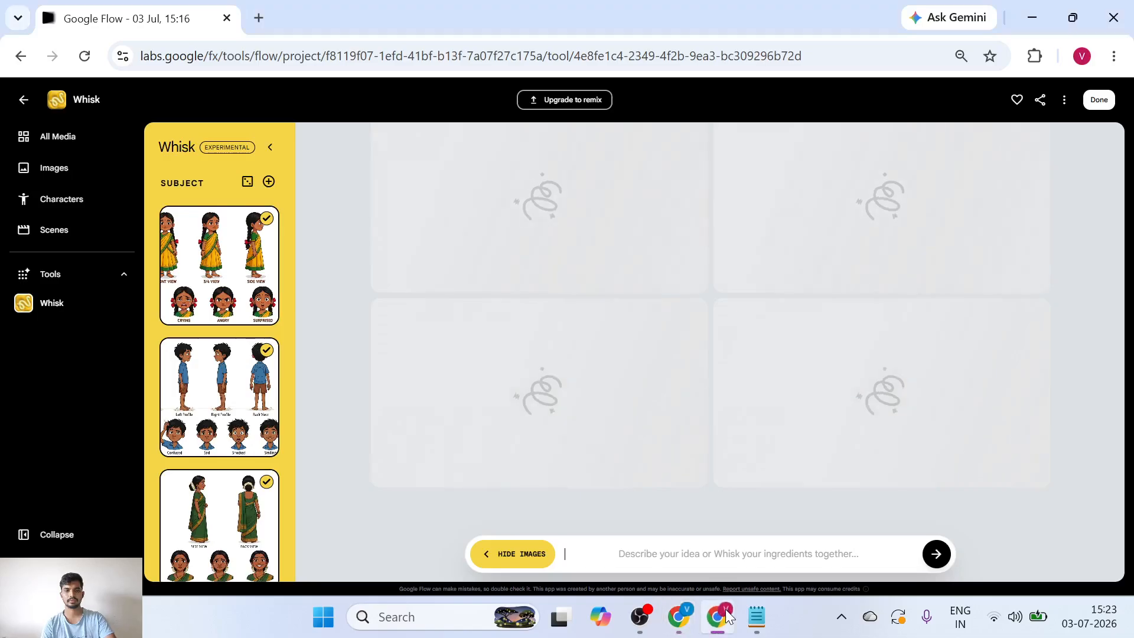
{"action": "left_click", "coordinate": [616, 560]}
{"action": "key", "text": "ctrl+v"}
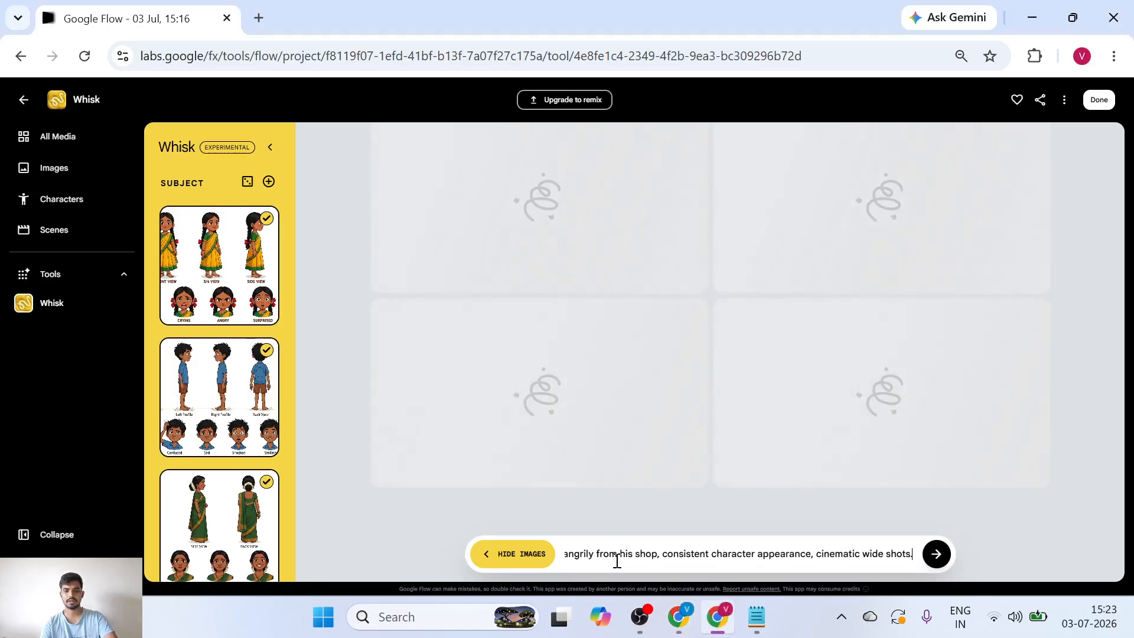
{"action": "key", "text": "Return"}
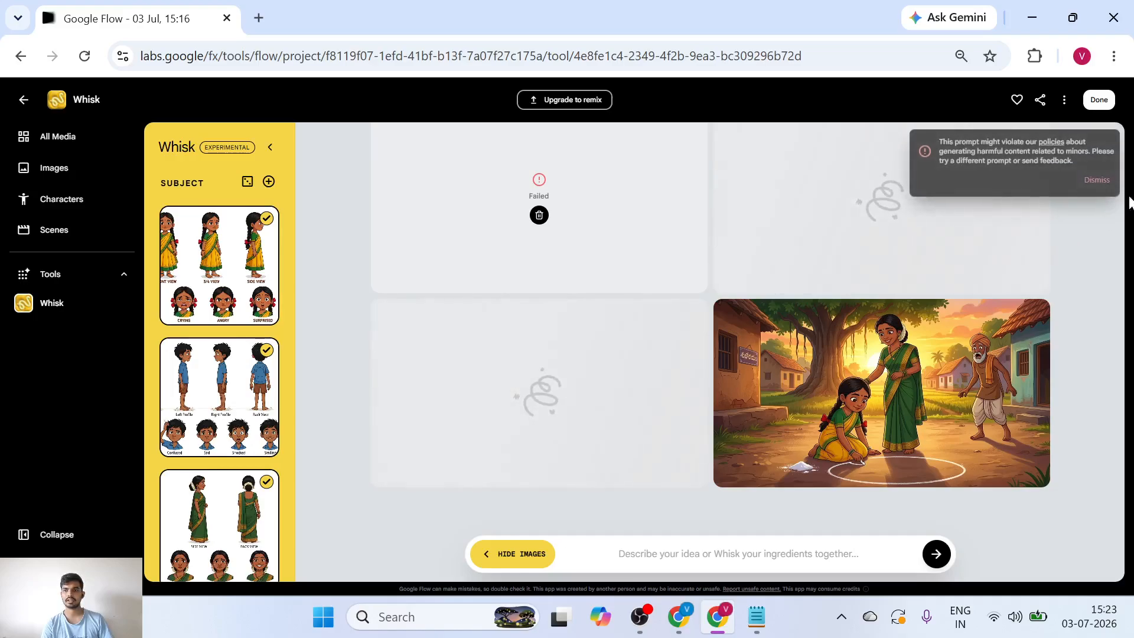
Dismiss the policy notice and delete the failed image from the Whisk results.
{"action": "left_click", "coordinate": [1097, 180]}
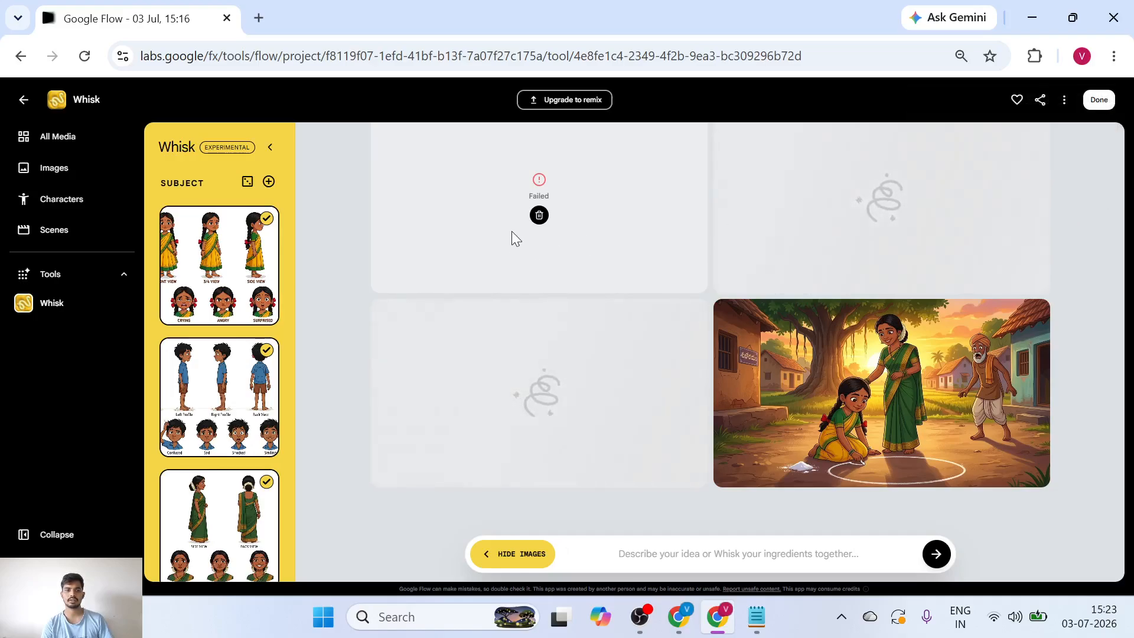
{"action": "left_click", "coordinate": [538, 216]}
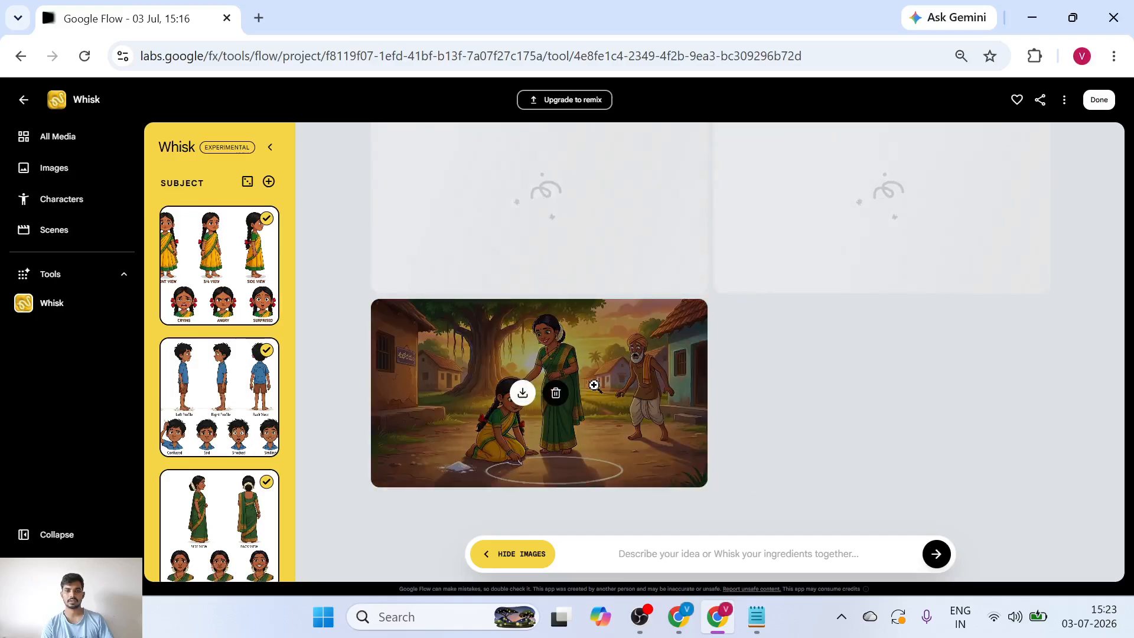
{"action": "scroll", "coordinate": [595, 385], "scroll_direction": "down", "scroll_amount": 3}
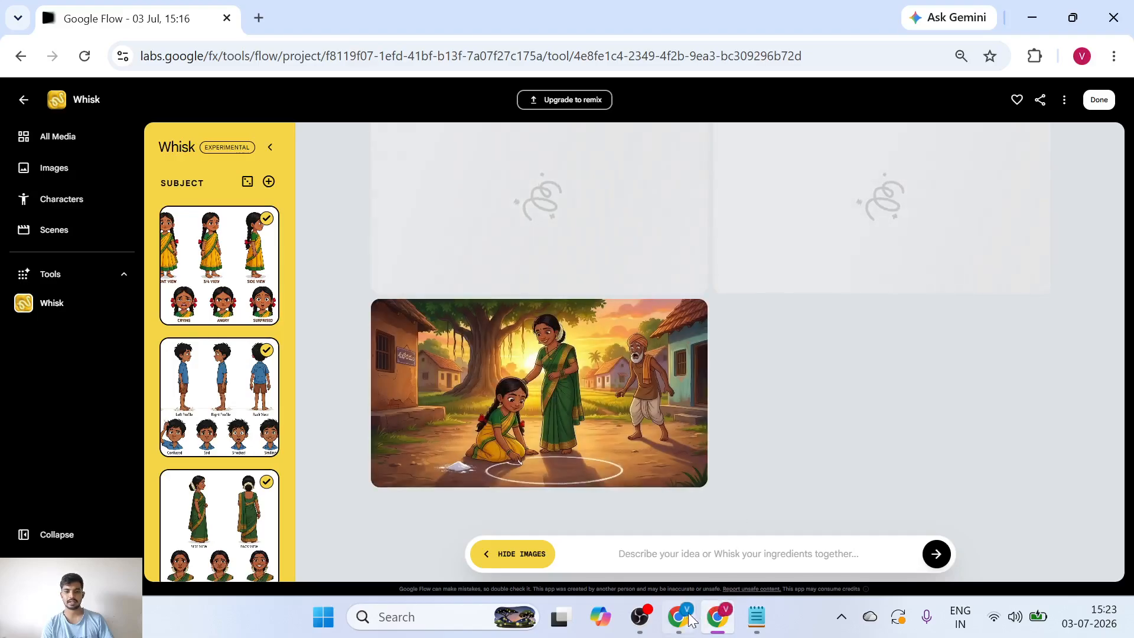
Switch to ChatGPT and copy the master and negative prompts for the village head Ramayya.
{"action": "mouse_move", "coordinate": [688, 618]}
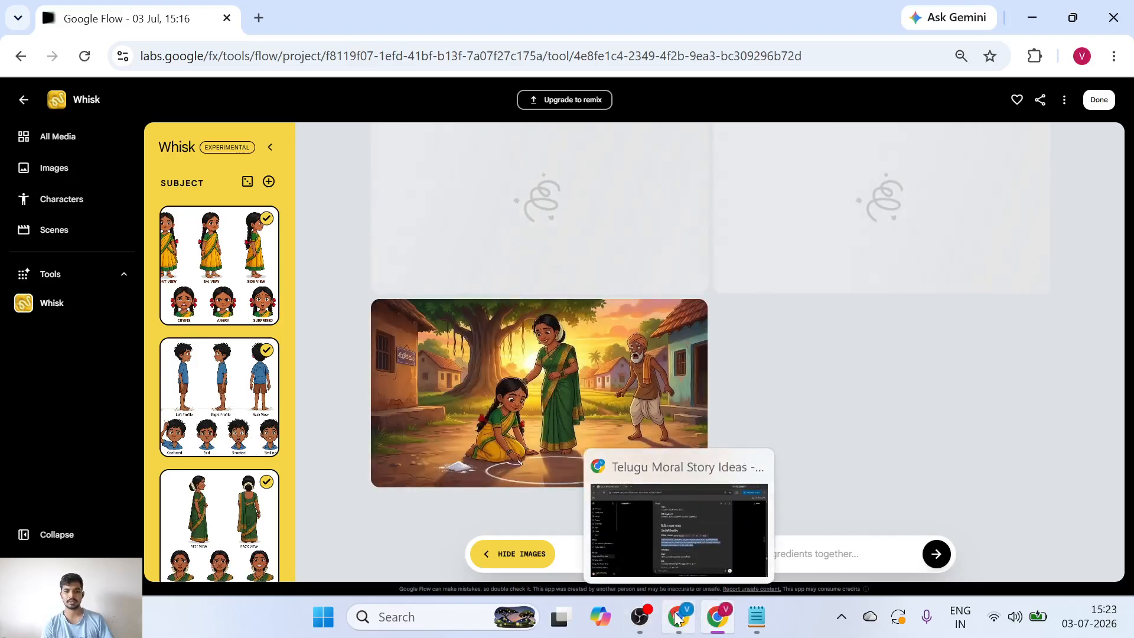
{"action": "left_click", "coordinate": [678, 617]}
{"action": "scroll", "coordinate": [591, 436], "scroll_direction": "down", "scroll_amount": 20}
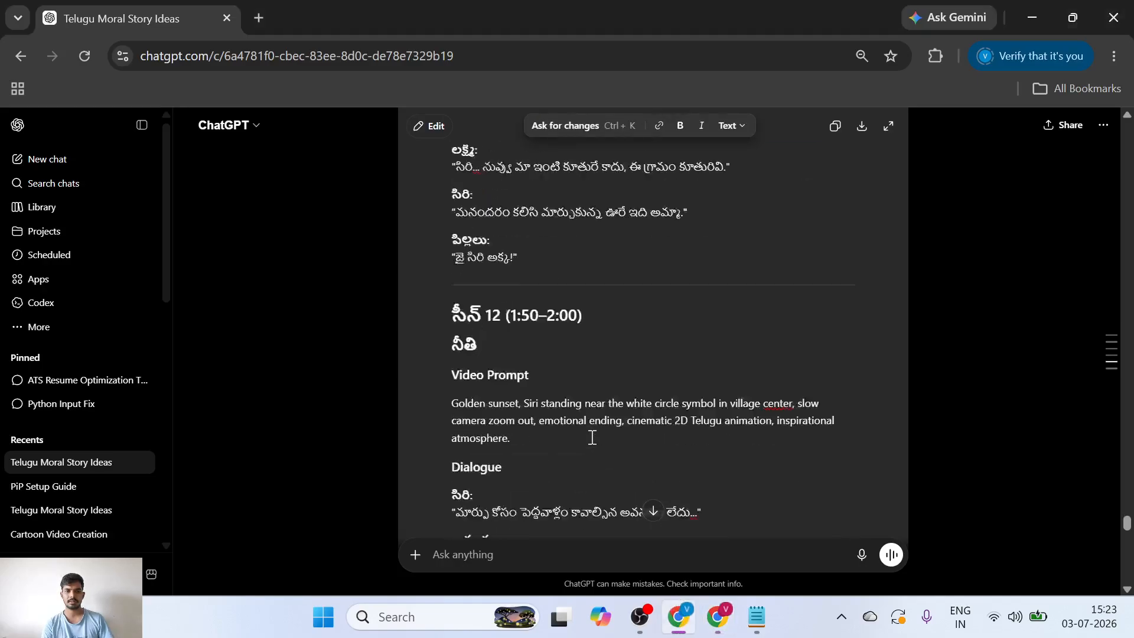
{"action": "scroll", "coordinate": [592, 436], "scroll_direction": "down", "scroll_amount": 6}
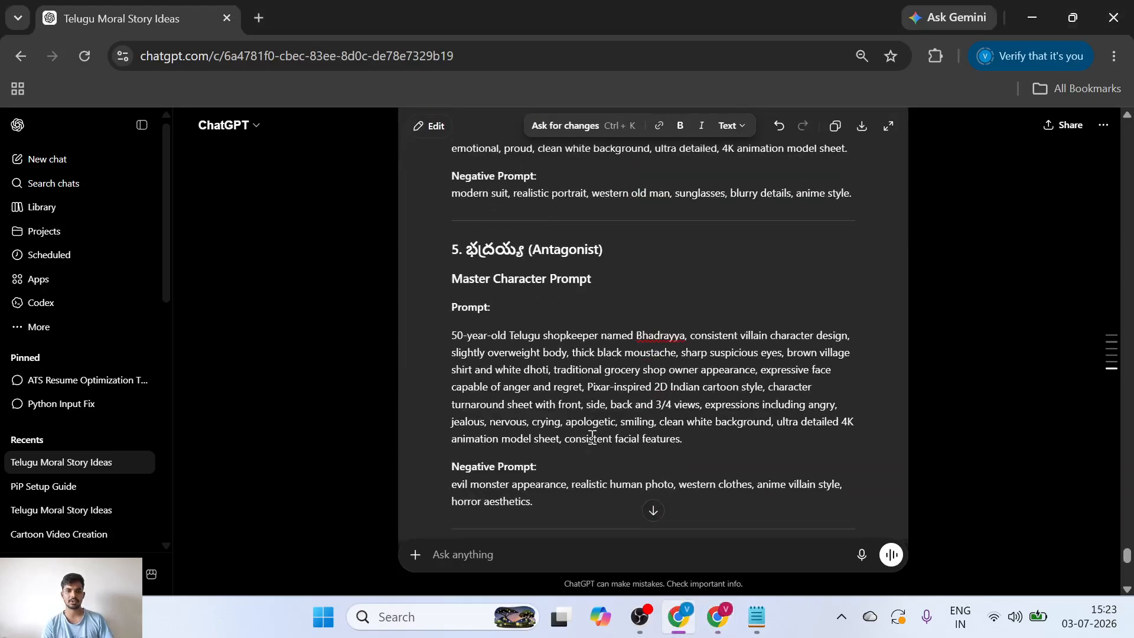
{"action": "scroll", "coordinate": [592, 437], "scroll_direction": "up", "scroll_amount": 4}
{"action": "scroll", "coordinate": [592, 437], "scroll_direction": "down", "scroll_amount": 2}
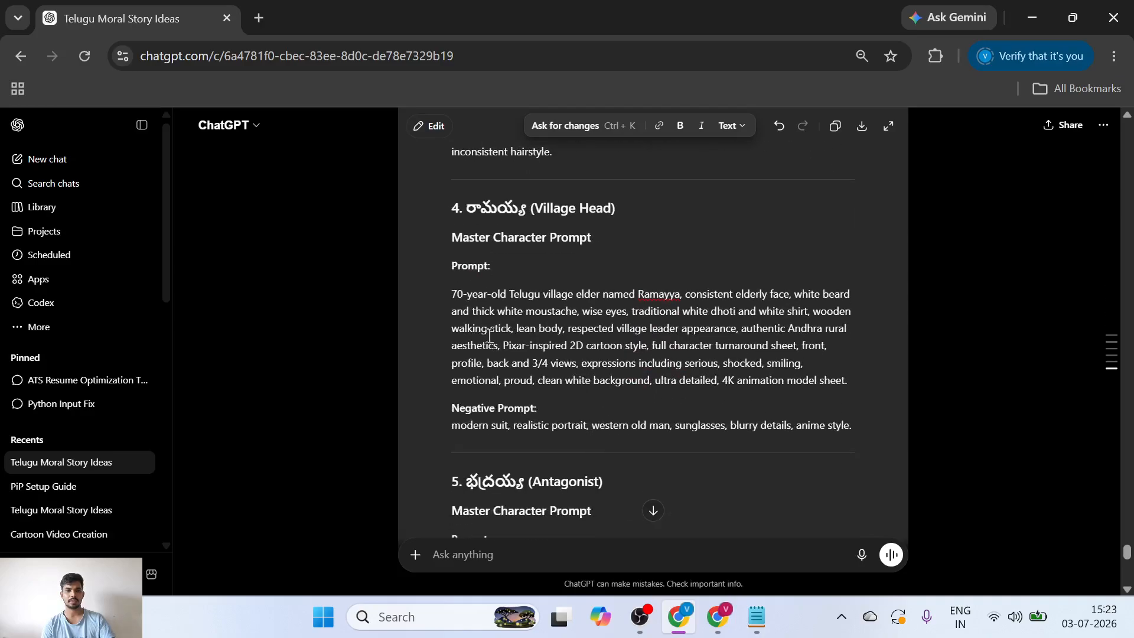
{"action": "left_click_drag", "start_coordinate": [452, 294], "coordinate": [917, 430]}
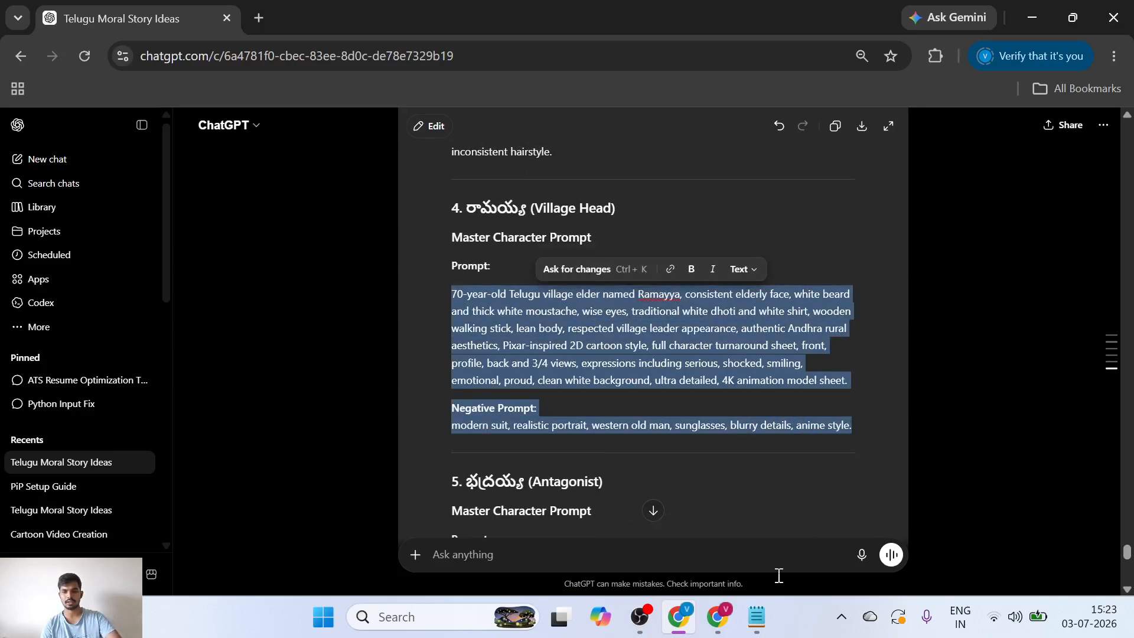
Switch to Whisk in Google Flow and generate a new subject from the copied Ramayya master and negative prompts.
{"action": "left_click", "coordinate": [717, 617]}
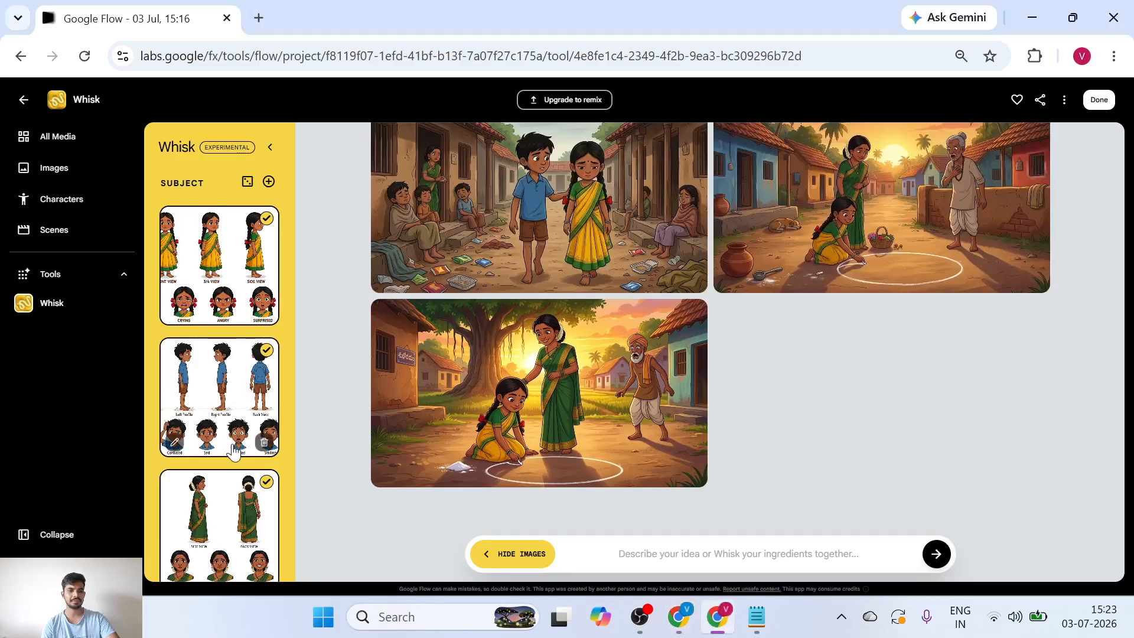
{"action": "left_click", "coordinate": [270, 180]}
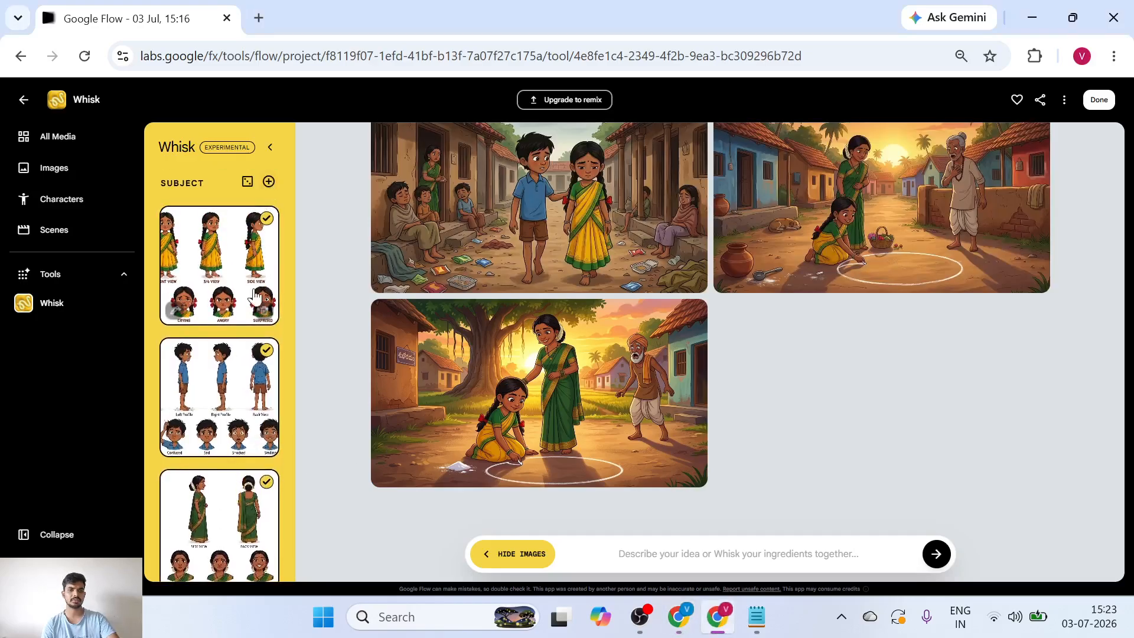
{"action": "left_click", "coordinate": [220, 417]}
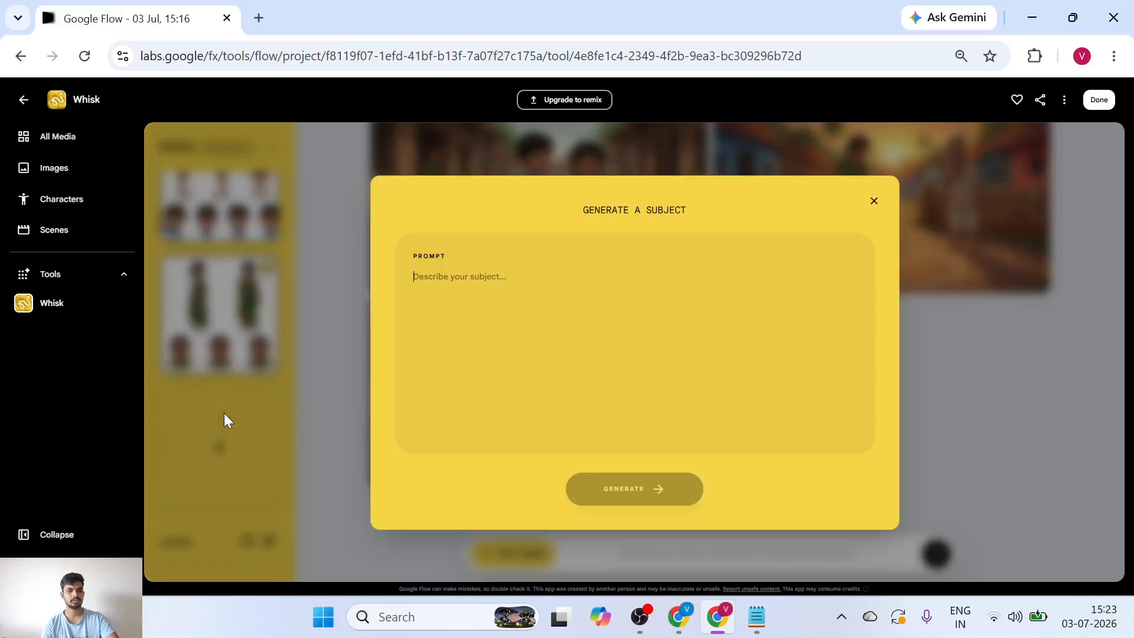
{"action": "key", "text": "ctrl+v"}
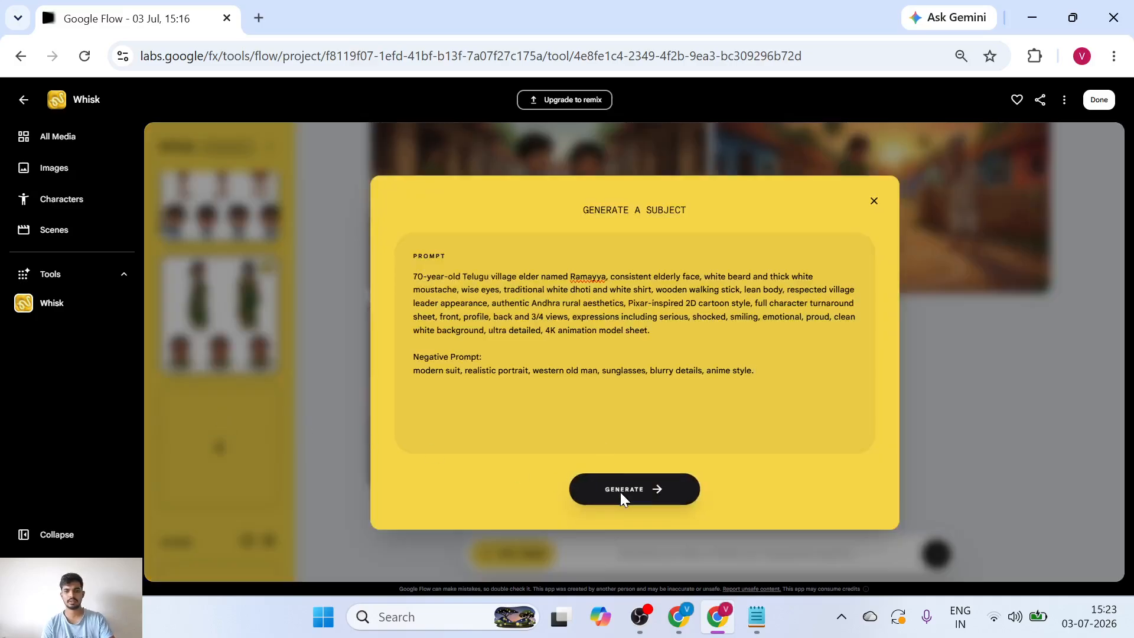
{"action": "left_click", "coordinate": [621, 492]}
Review the generated scenes in Whisk, then examine all scene images and character sheets in the project's image collection.
{"action": "scroll", "coordinate": [591, 346], "scroll_direction": "up", "scroll_amount": 4}
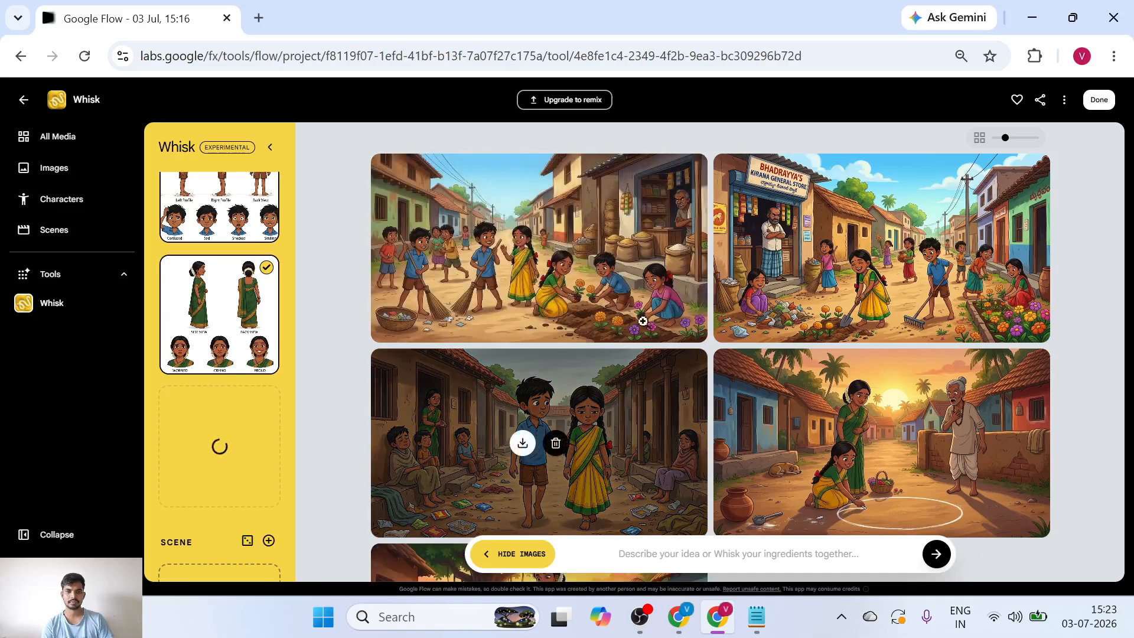
{"action": "scroll", "coordinate": [602, 422], "scroll_direction": "down", "scroll_amount": 1}
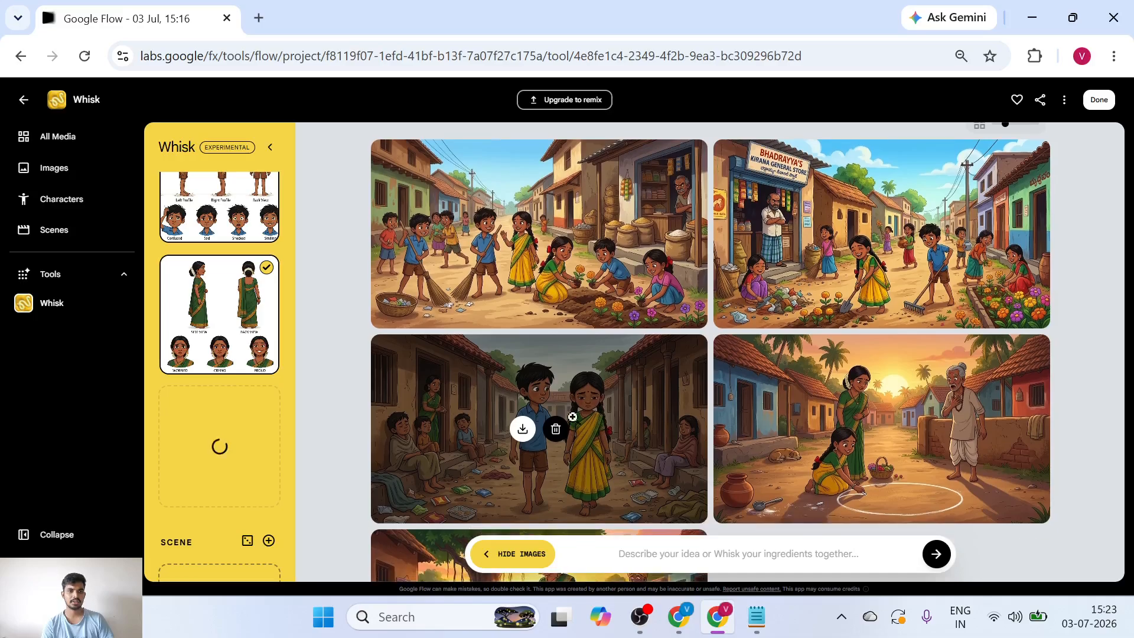
{"action": "scroll", "coordinate": [211, 332], "scroll_direction": "up", "scroll_amount": 3}
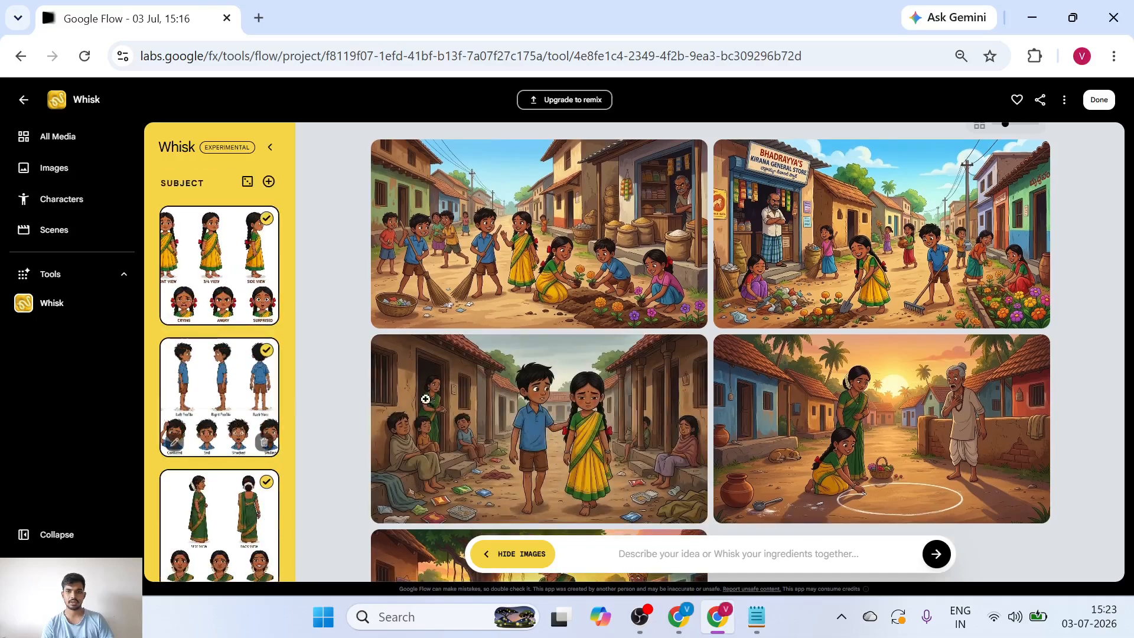
{"action": "scroll", "coordinate": [530, 424], "scroll_direction": "down", "scroll_amount": 2}
{"action": "scroll", "coordinate": [530, 424], "scroll_direction": "up", "scroll_amount": 3}
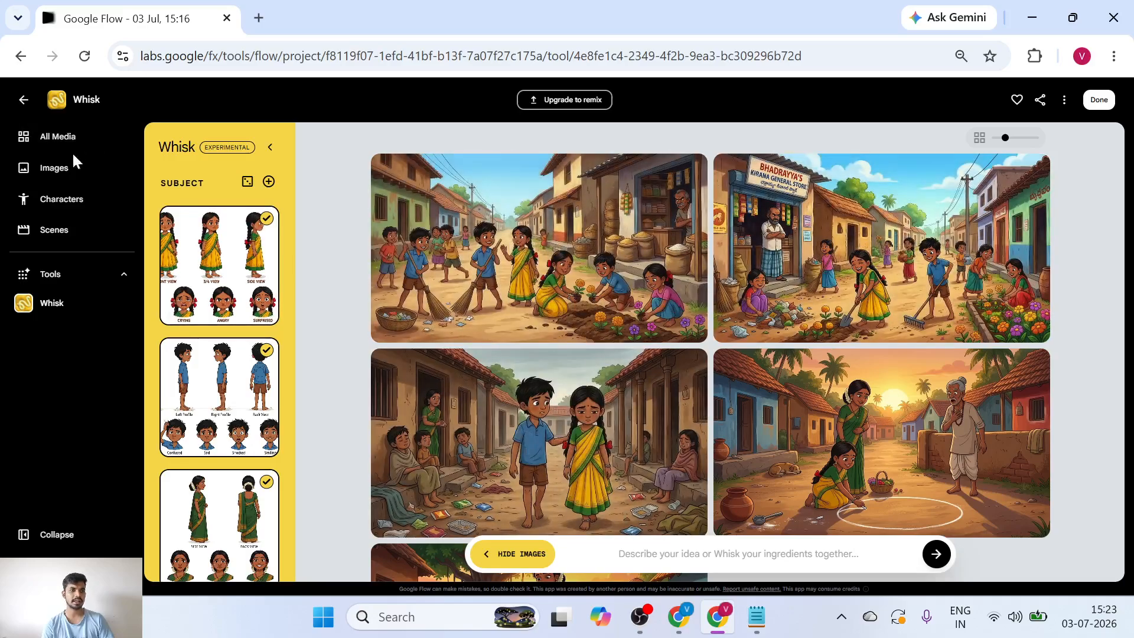
{"action": "left_click", "coordinate": [73, 170]}
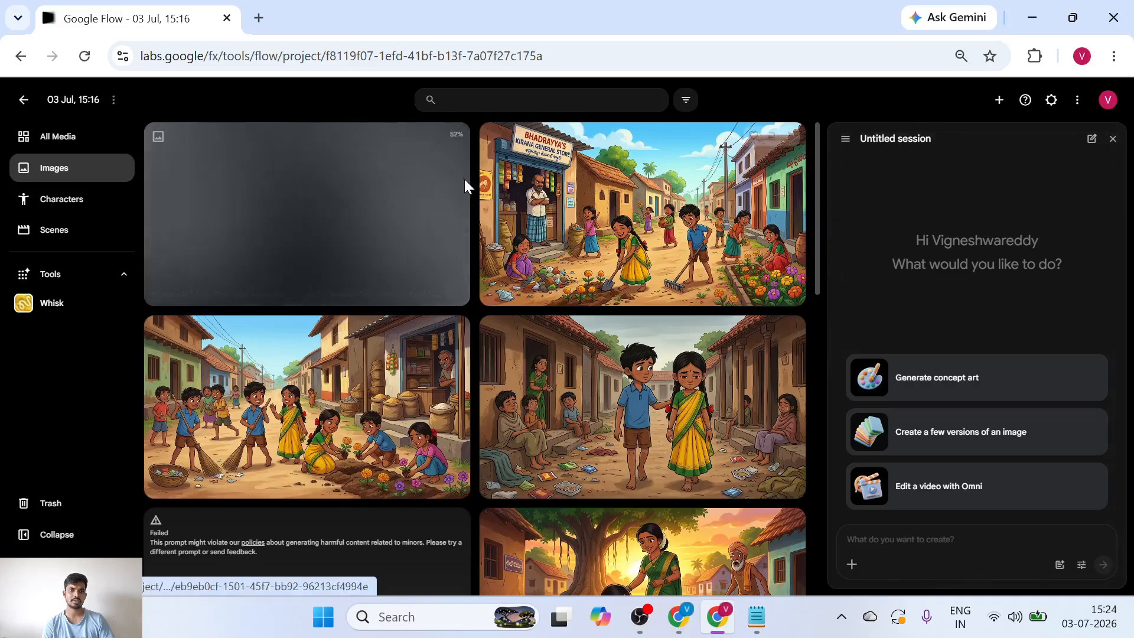
{"action": "scroll", "coordinate": [460, 171], "scroll_direction": "up", "scroll_amount": 1}
{"action": "scroll", "coordinate": [461, 171], "scroll_direction": "up", "scroll_amount": 4}
{"action": "scroll", "coordinate": [461, 171], "scroll_direction": "down", "scroll_amount": 5}
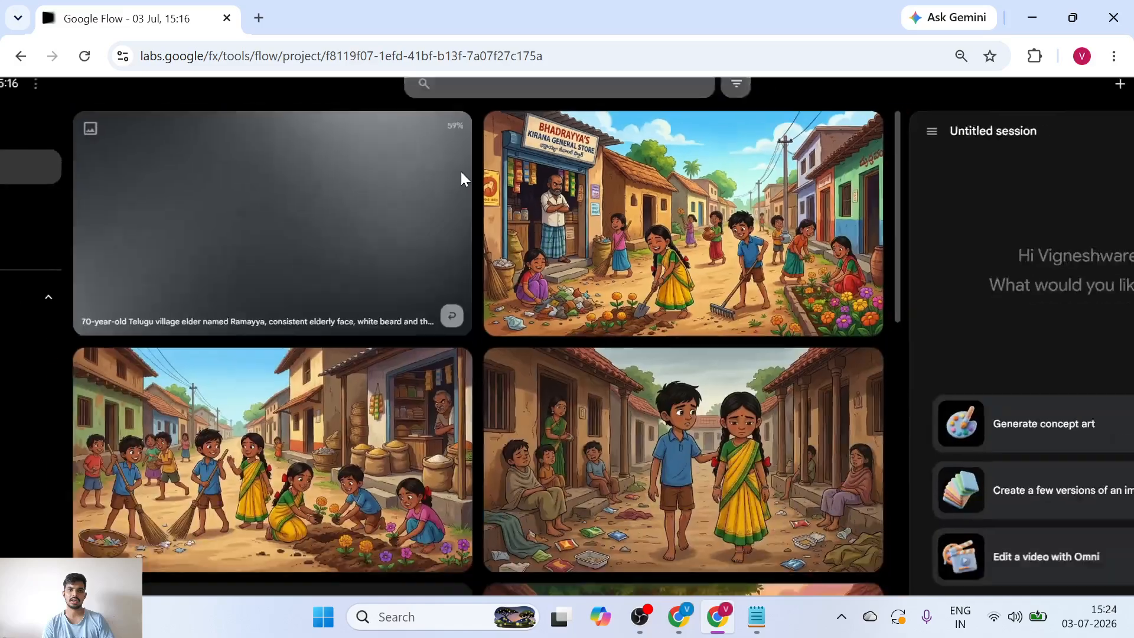
{"action": "scroll", "coordinate": [600, 378], "scroll_direction": "down", "scroll_amount": 10}
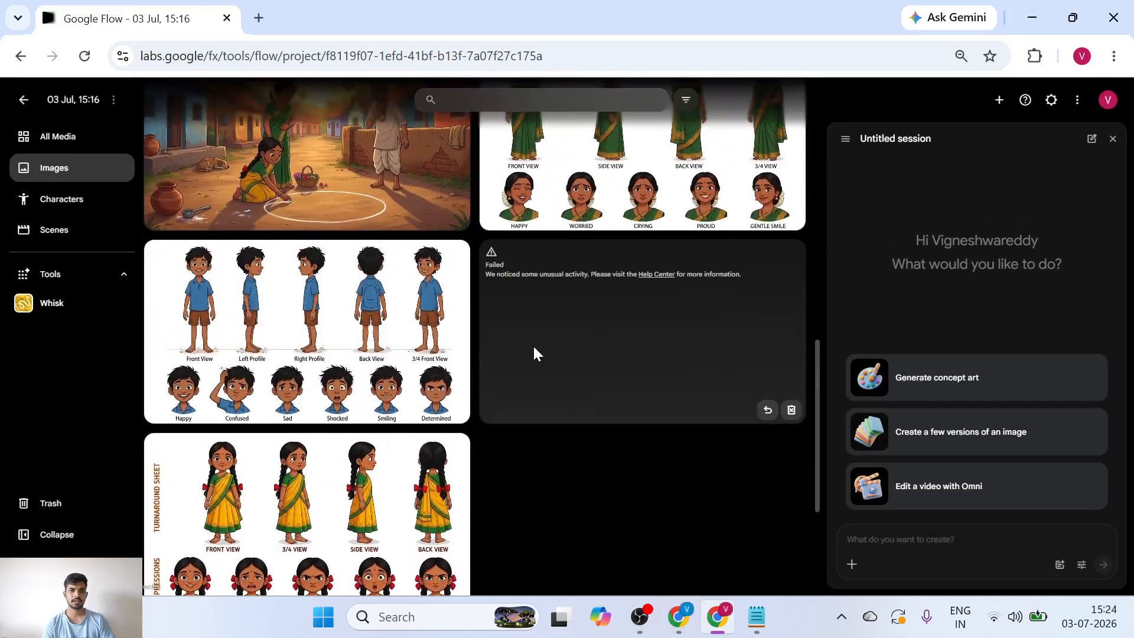
{"action": "scroll", "coordinate": [533, 346], "scroll_direction": "up", "scroll_amount": 5}
{"action": "scroll", "coordinate": [533, 346], "scroll_direction": "up", "scroll_amount": 2}
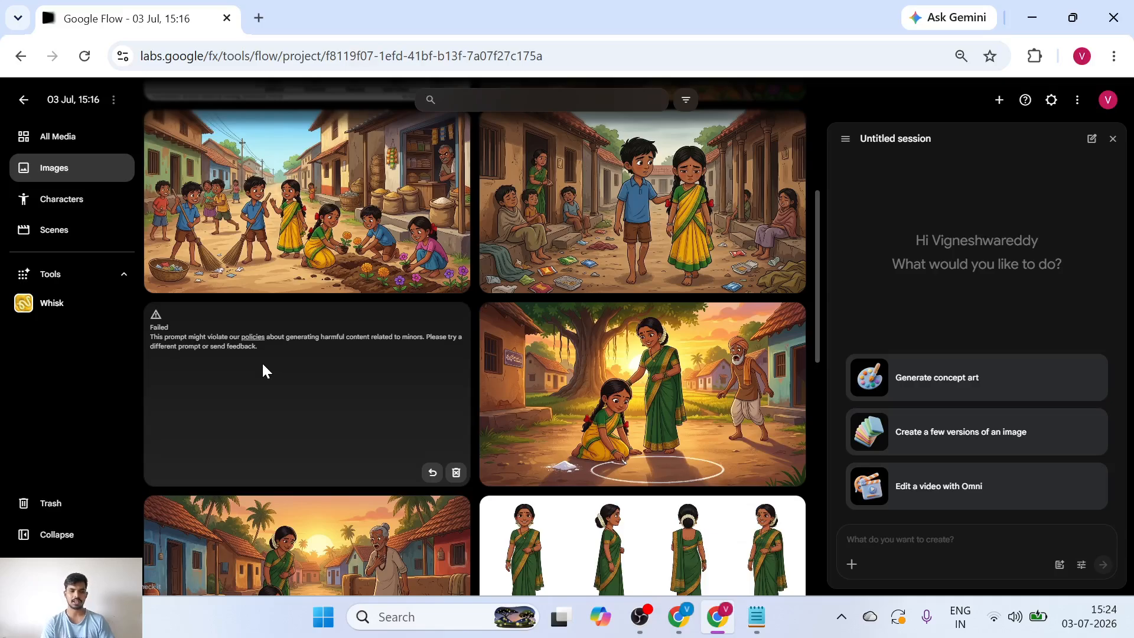
{"action": "scroll", "coordinate": [333, 396], "scroll_direction": "up", "scroll_amount": 3}
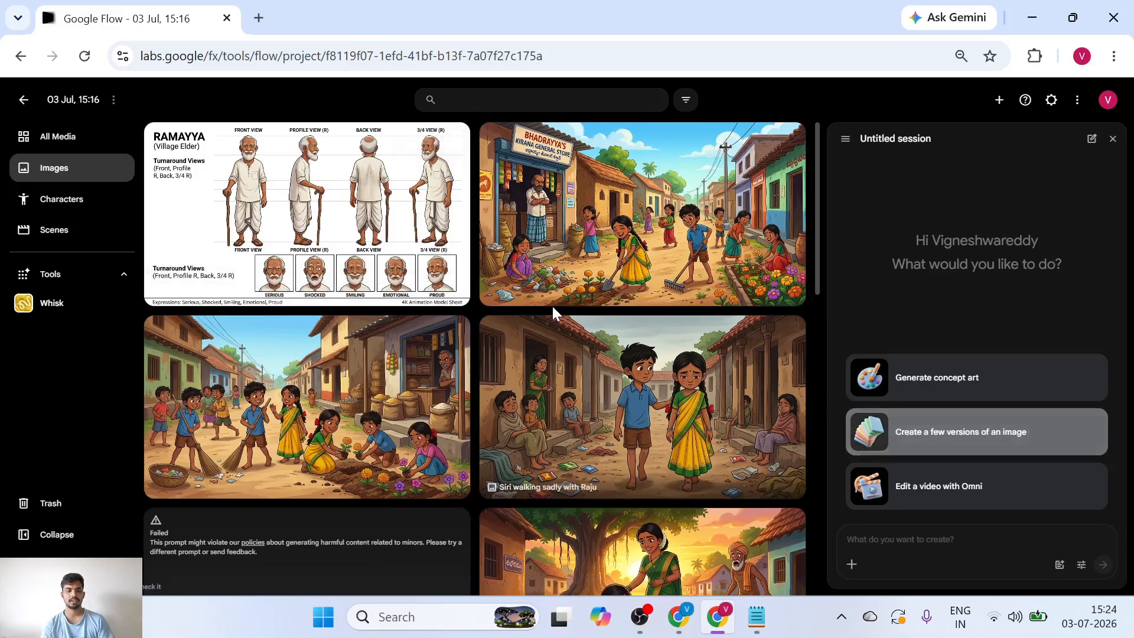
Copy the Scene 1 (0:00–0:10) video prompt with its Telugu dialogue from ChatGPT and return to Google Flow.
{"action": "left_click", "coordinate": [679, 620]}
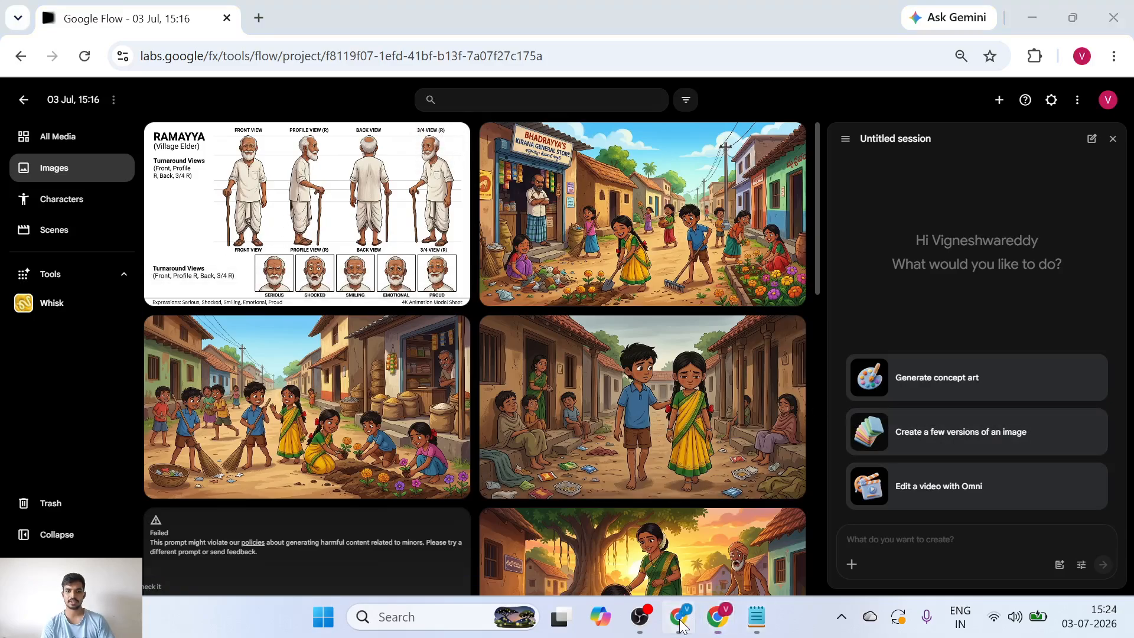
{"action": "left_click", "coordinate": [640, 383]}
{"action": "scroll", "coordinate": [640, 385], "scroll_direction": "down", "scroll_amount": 3}
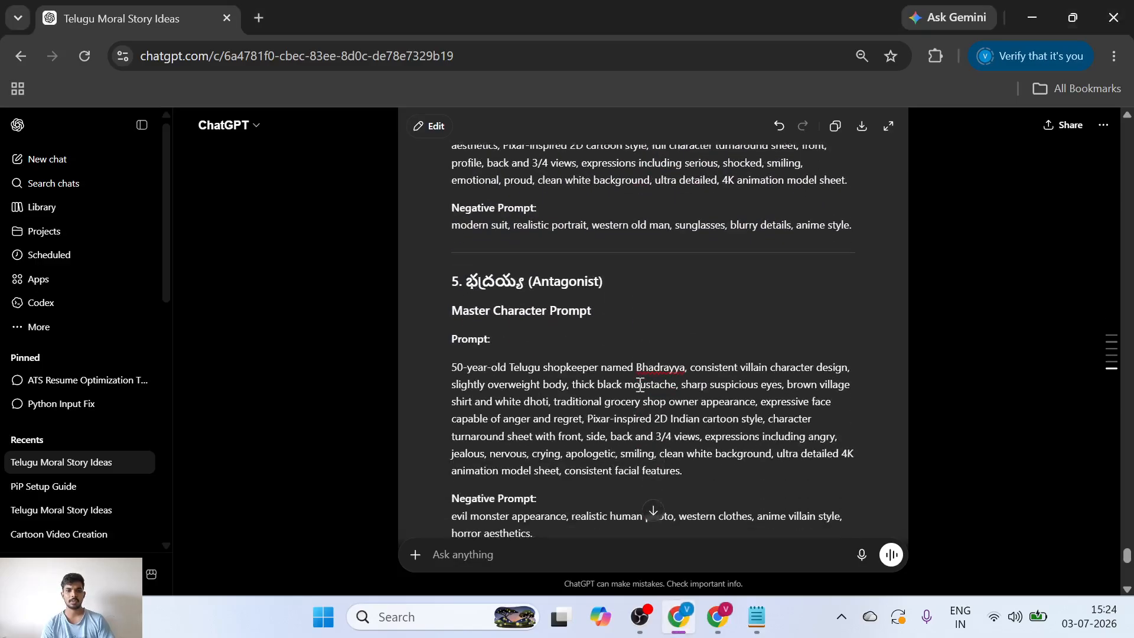
{"action": "scroll", "coordinate": [640, 385], "scroll_direction": "up", "scroll_amount": 14}
{"action": "scroll", "coordinate": [640, 383], "scroll_direction": "up", "scroll_amount": 8}
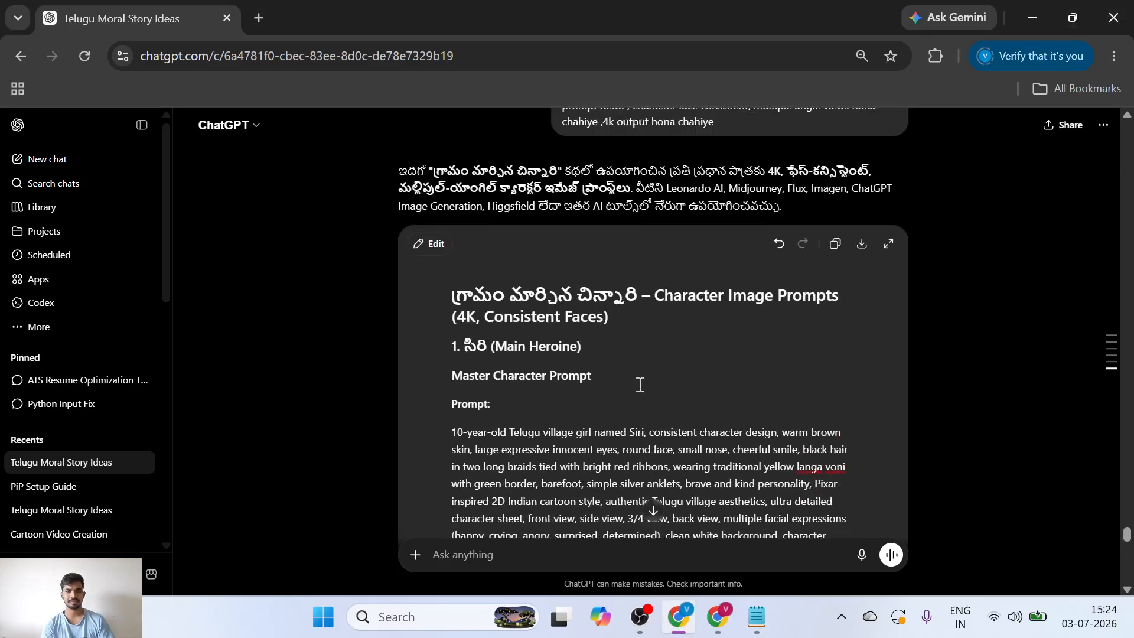
{"action": "scroll", "coordinate": [640, 384], "scroll_direction": "down", "scroll_amount": 20}
{"action": "scroll", "coordinate": [640, 384], "scroll_direction": "up", "scroll_amount": 4}
{"action": "scroll", "coordinate": [639, 383], "scroll_direction": "up", "scroll_amount": 15}
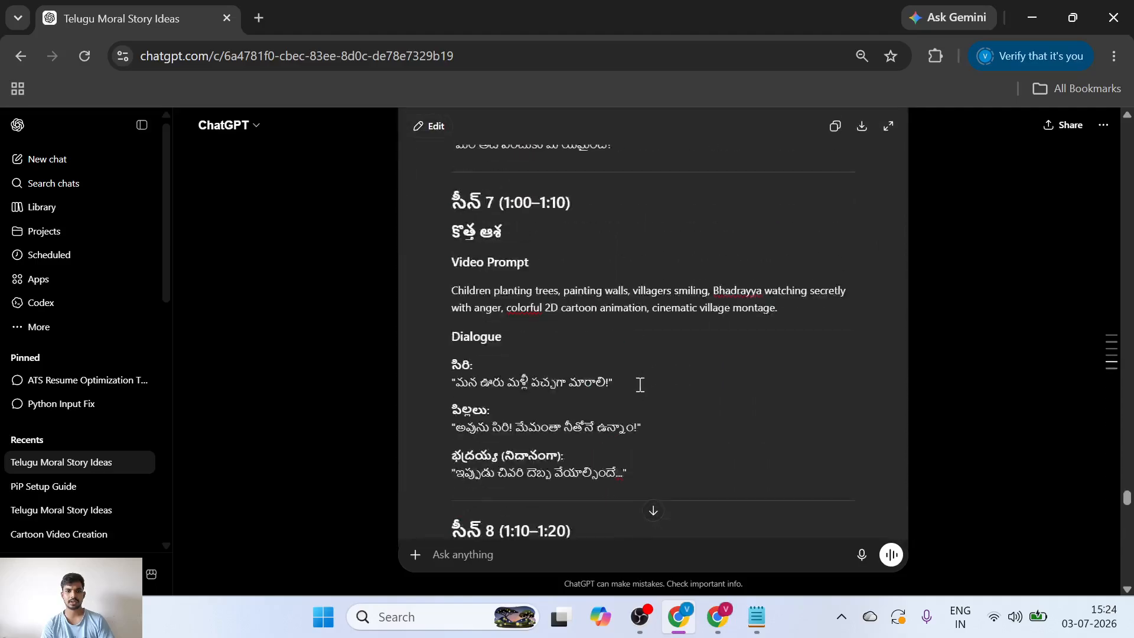
{"action": "scroll", "coordinate": [640, 384], "scroll_direction": "up", "scroll_amount": 3}
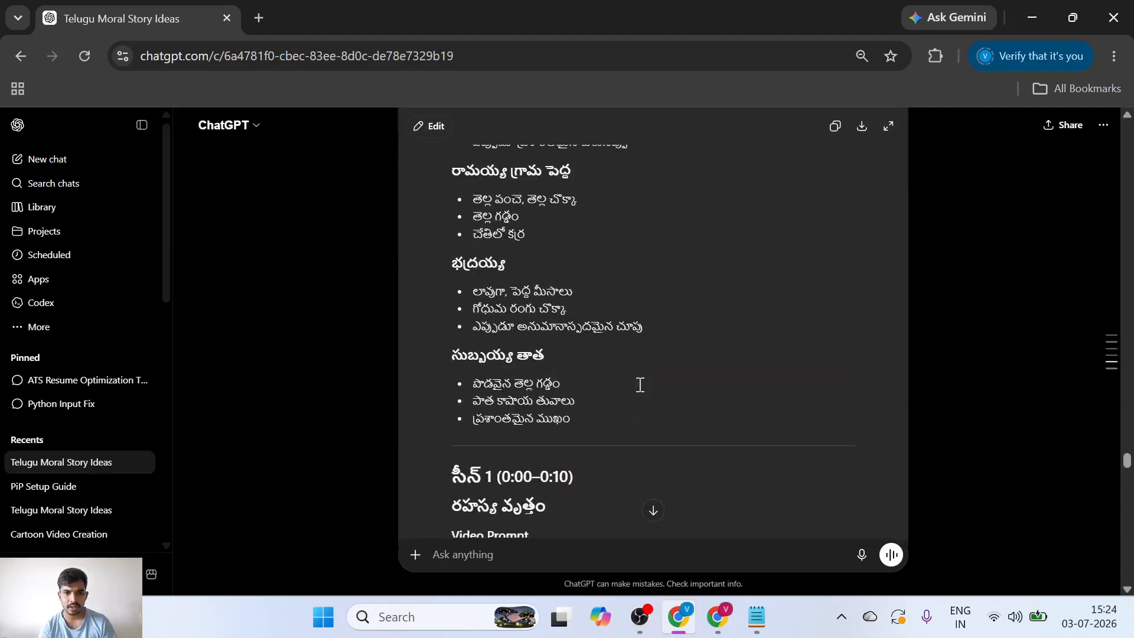
{"action": "scroll", "coordinate": [639, 384], "scroll_direction": "down", "scroll_amount": 6}
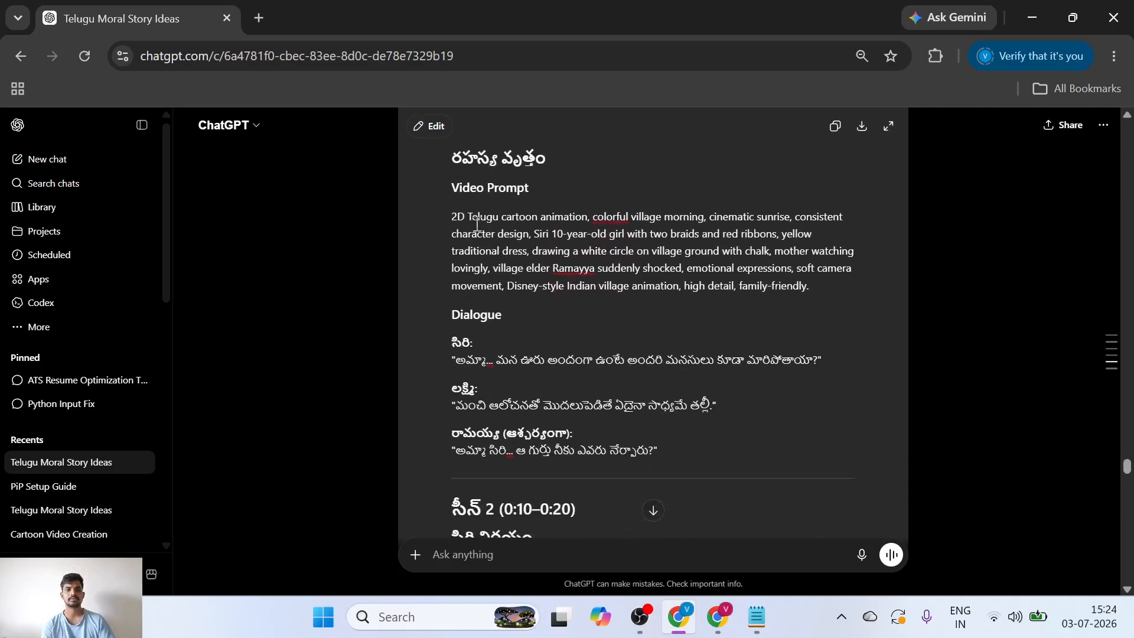
{"action": "left_click_drag", "start_coordinate": [453, 218], "coordinate": [666, 450]}
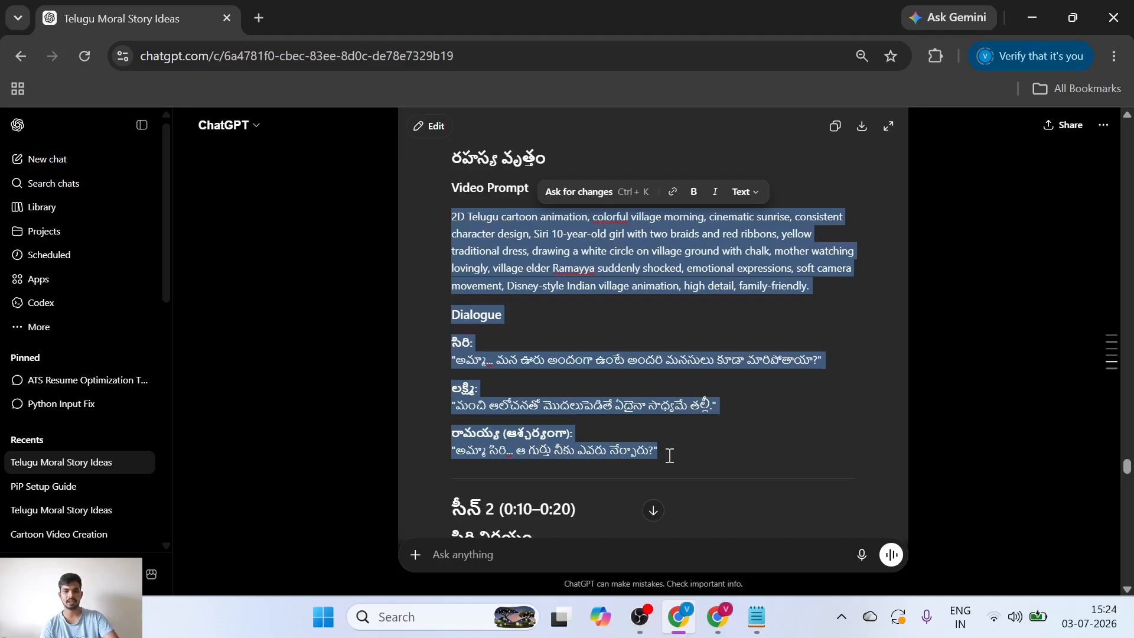
{"action": "left_click", "coordinate": [716, 620]}
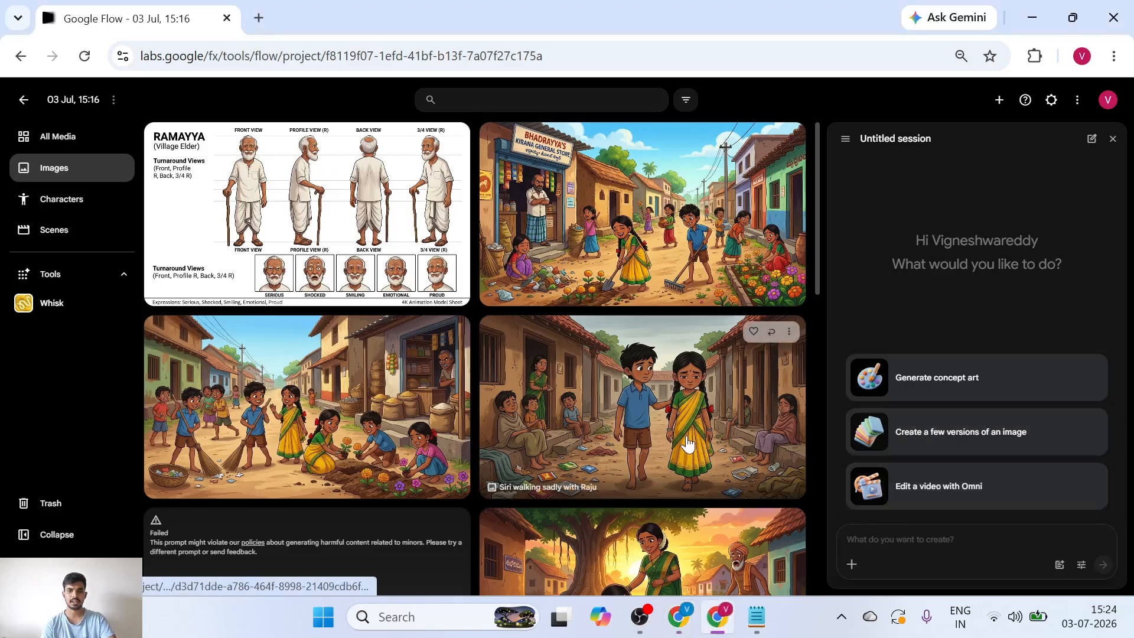
{"action": "scroll", "coordinate": [504, 413], "scroll_direction": "down", "scroll_amount": 10}
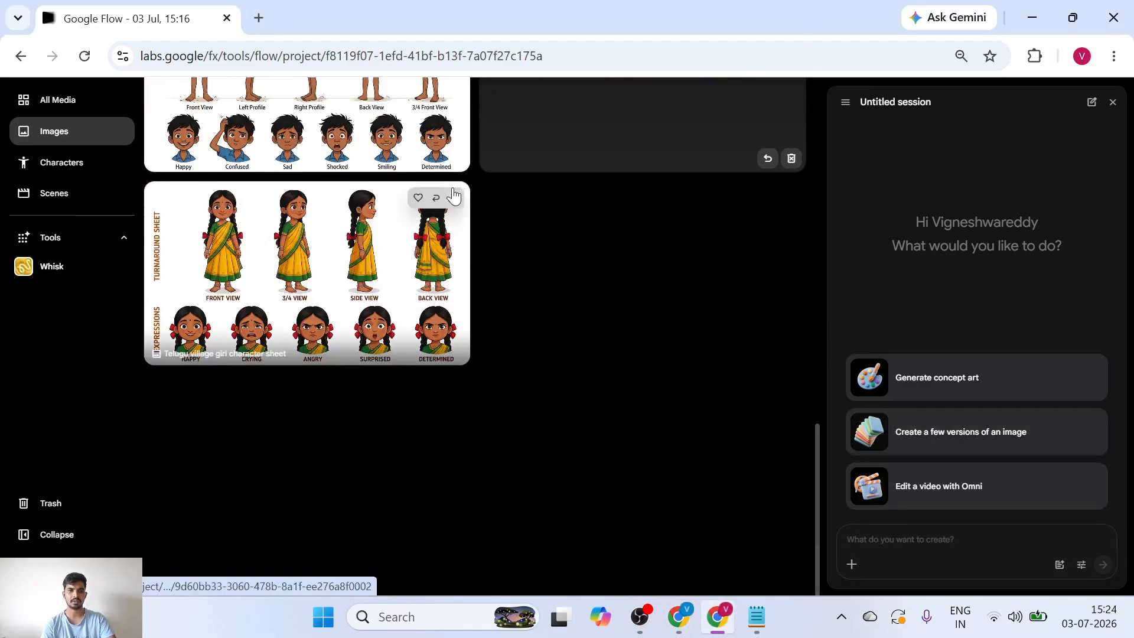
{"action": "left_click", "coordinate": [454, 201]}
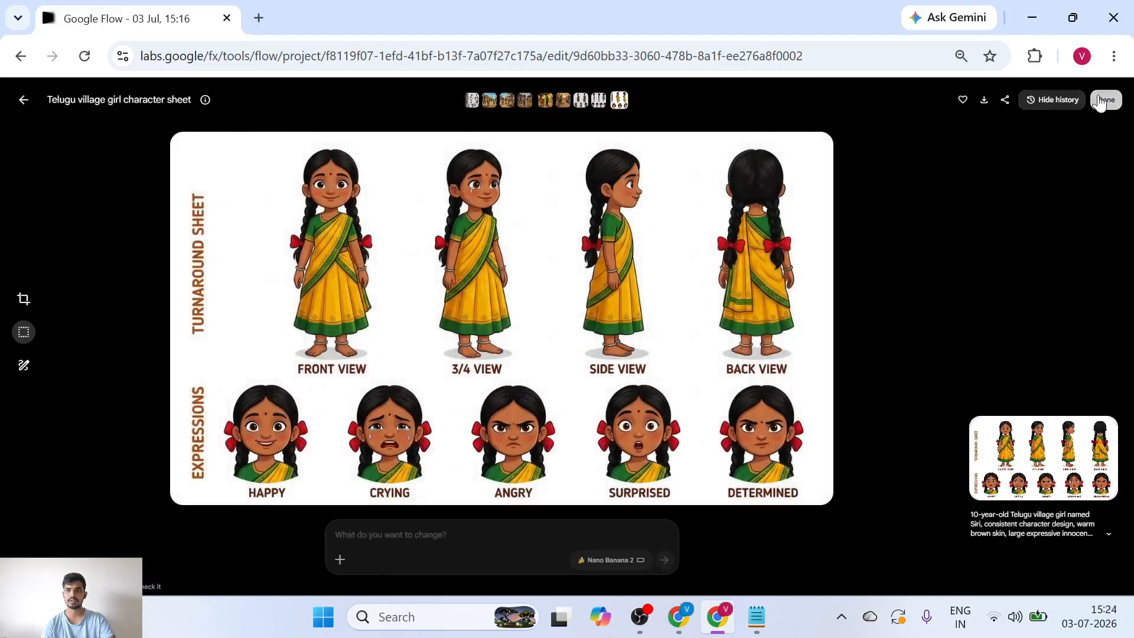
{"action": "left_click", "coordinate": [1106, 99]}
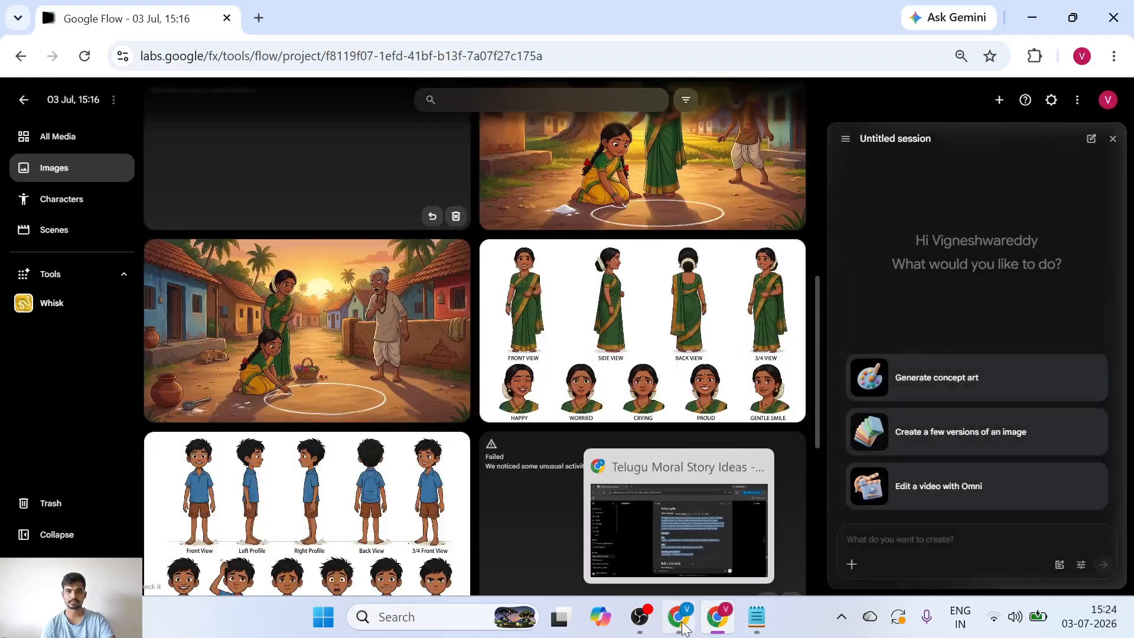
{"action": "left_click", "coordinate": [682, 620]}
{"action": "left_click", "coordinate": [547, 370]}
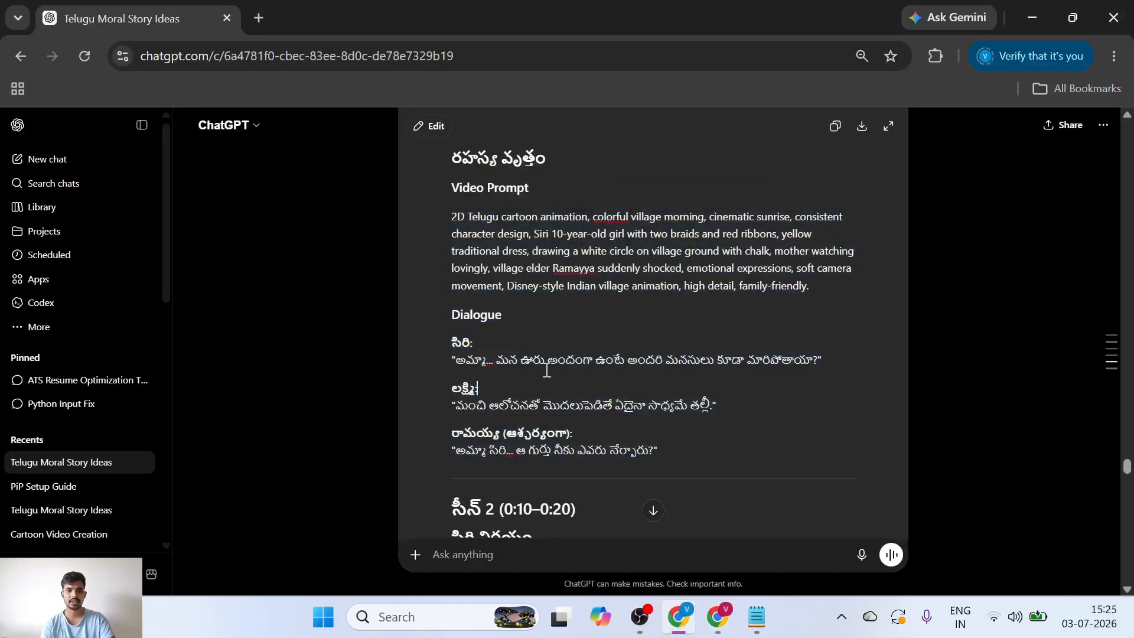
{"action": "left_click", "coordinate": [717, 616]}
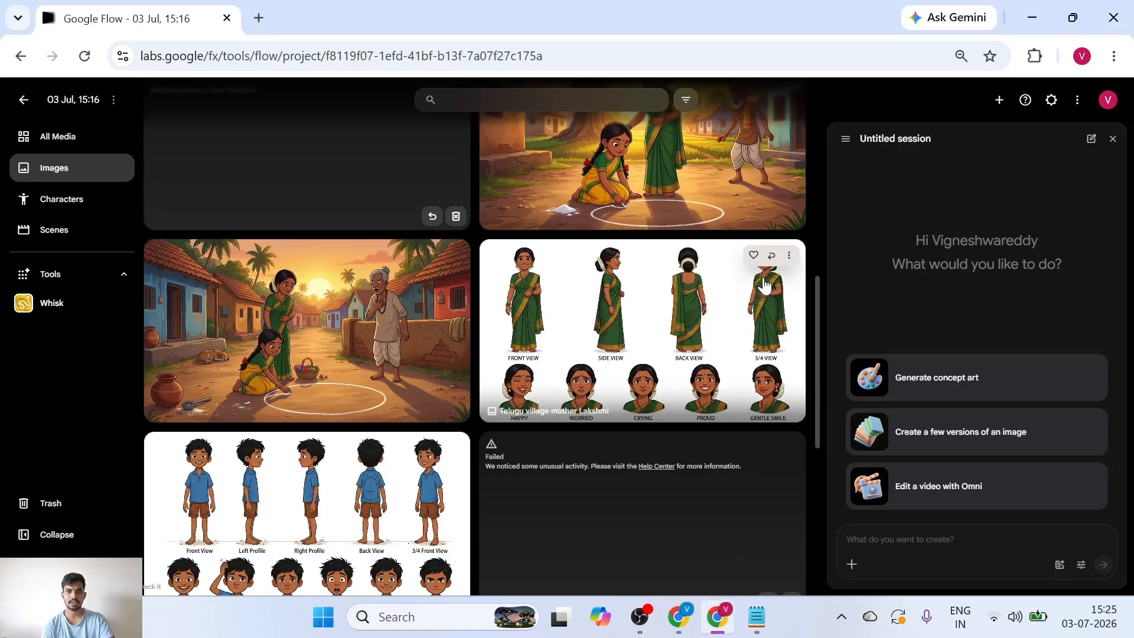
Add the character sheets of the mother Lakshmi and the Telugu village girl to the prompt as reference images.
{"action": "left_click", "coordinate": [789, 255]}
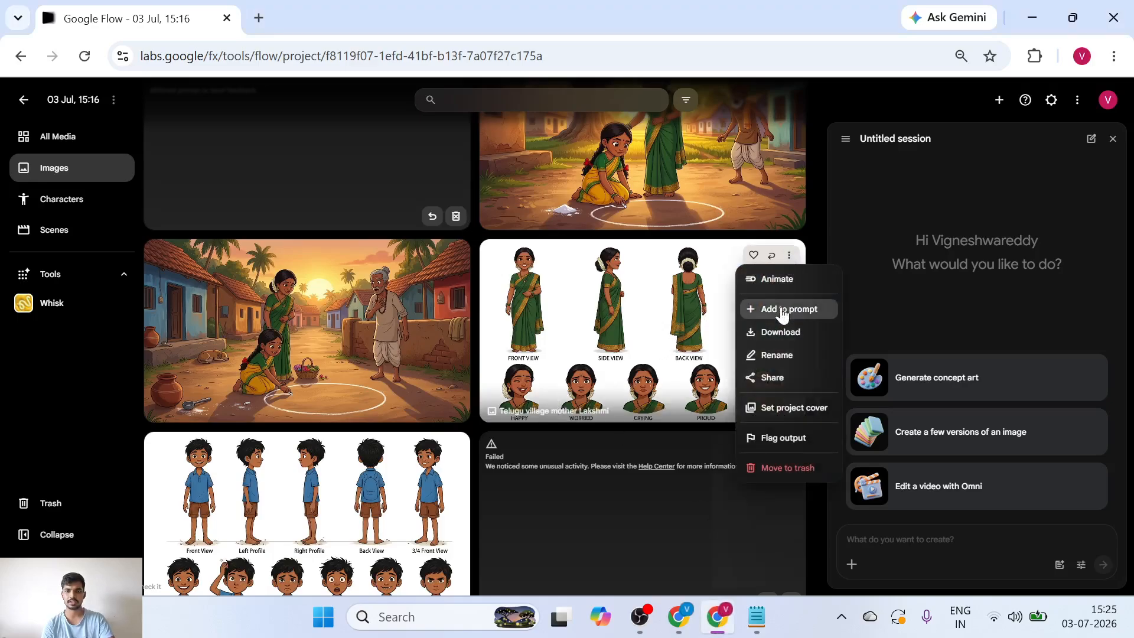
{"action": "left_click", "coordinate": [782, 313]}
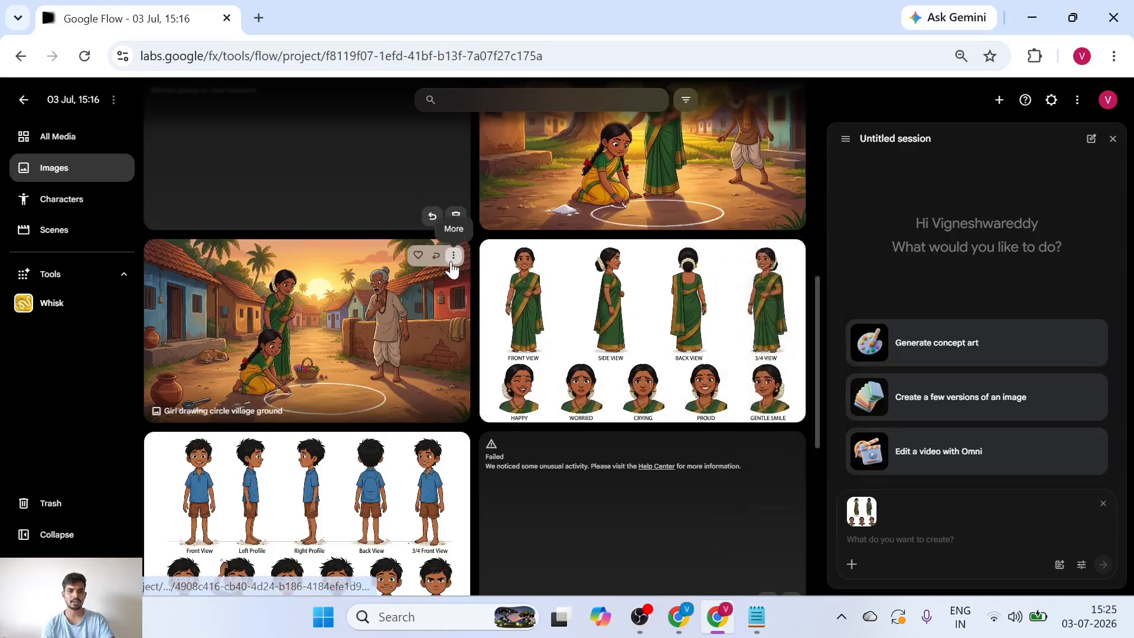
{"action": "scroll", "coordinate": [585, 420], "scroll_direction": "down", "scroll_amount": 15}
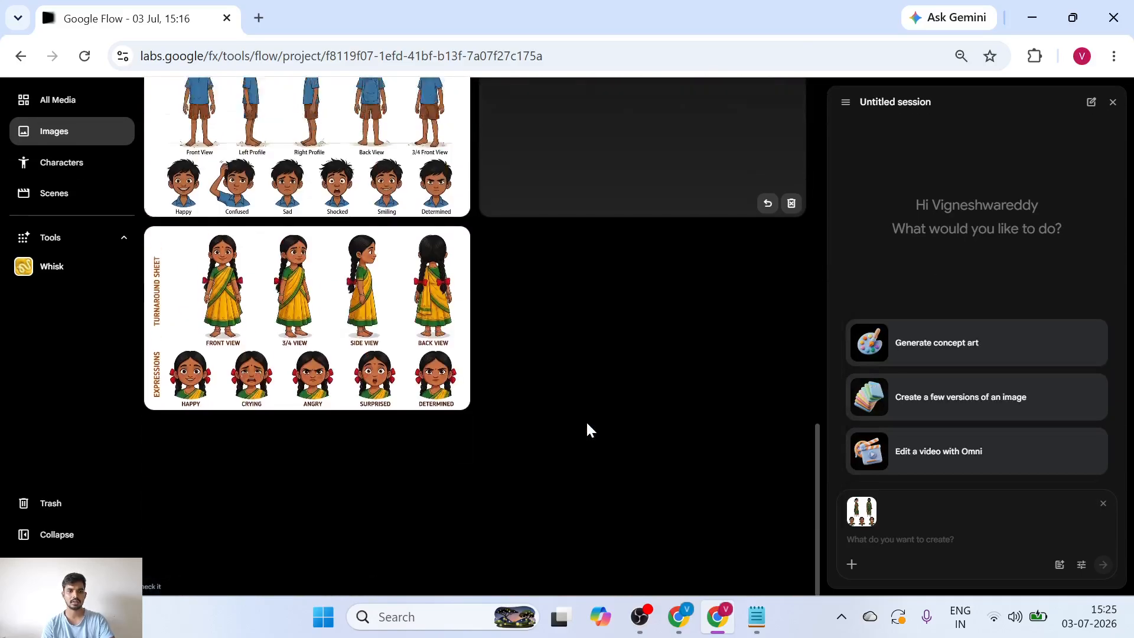
{"action": "scroll", "coordinate": [586, 420], "scroll_direction": "up", "scroll_amount": 2}
{"action": "left_click", "coordinate": [453, 377]}
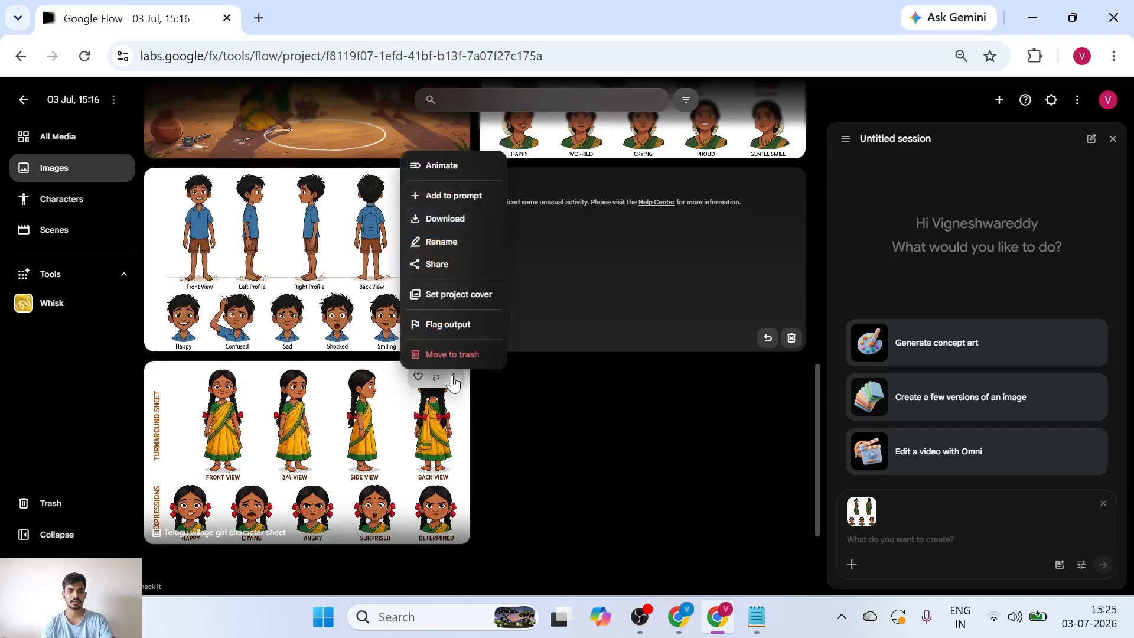
{"action": "left_click", "coordinate": [467, 204]}
Add the Ramayya village elder sheet to the prompt and submit the copied Scene 1 video prompt with its dialogue.
{"action": "scroll", "coordinate": [464, 200], "scroll_direction": "up", "scroll_amount": 5}
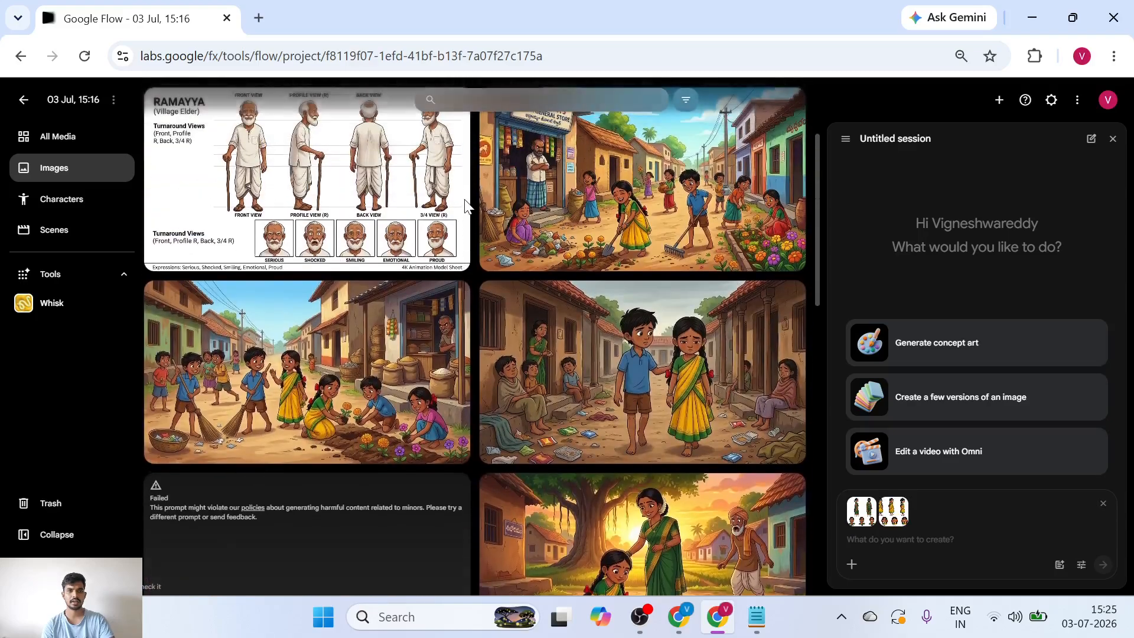
{"action": "scroll", "coordinate": [464, 205], "scroll_direction": "up", "scroll_amount": 1}
{"action": "left_click", "coordinate": [454, 138]}
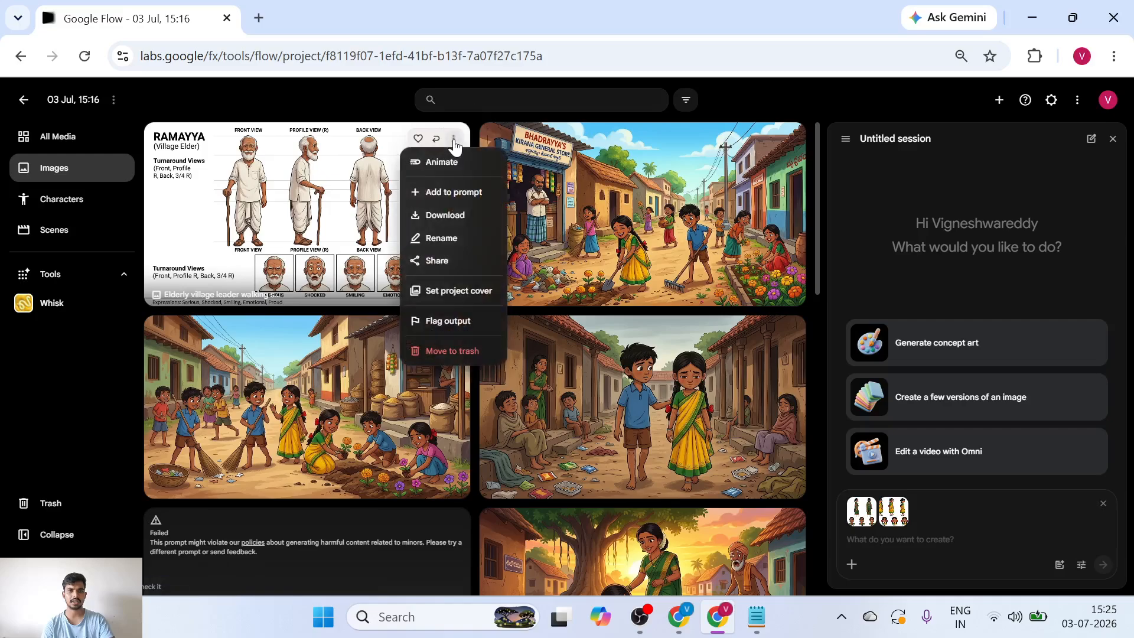
{"action": "left_click", "coordinate": [459, 200]}
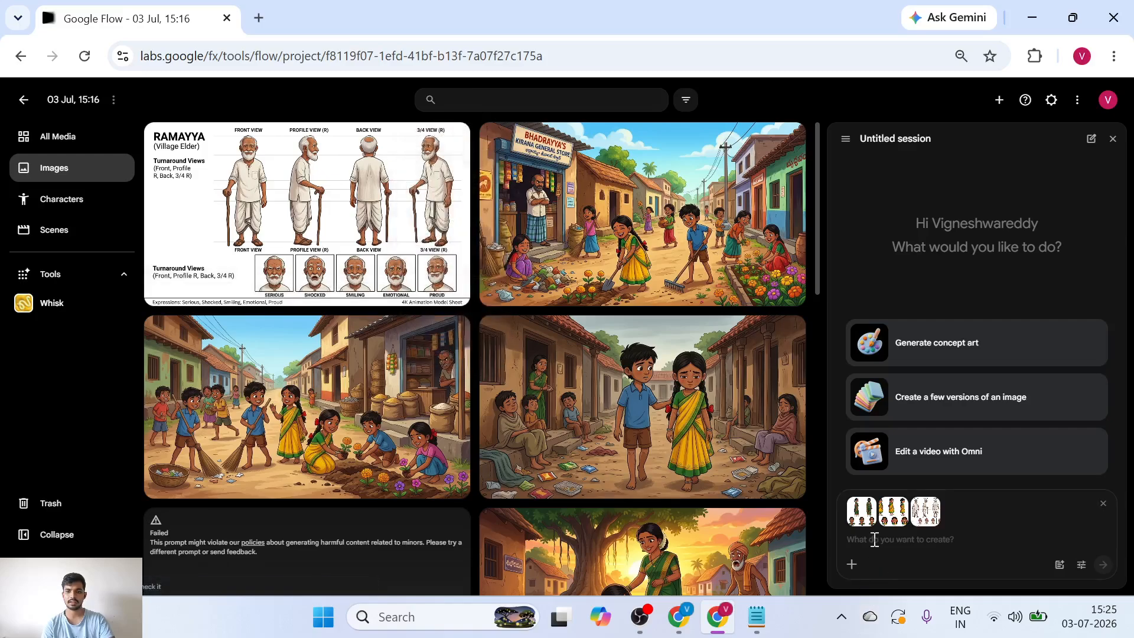
{"action": "key", "text": "ctrl+v"}
{"action": "key", "text": "Return"}
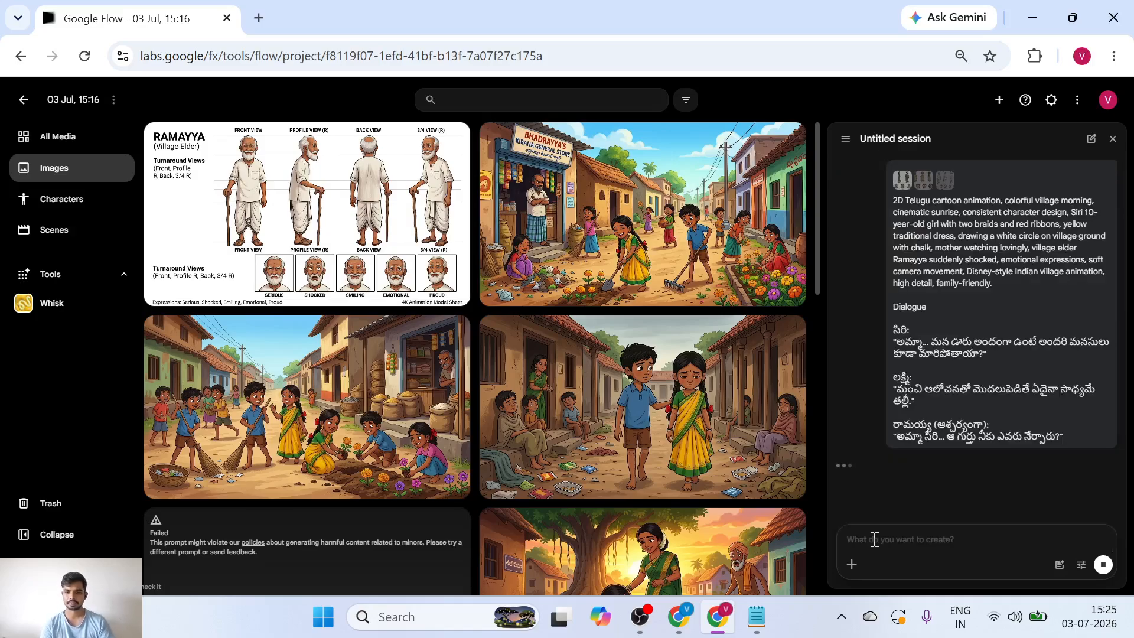
In the agent settings, set the default image count to 1x, select Omni Flash as the video model and save.
{"action": "left_click", "coordinate": [1081, 568]}
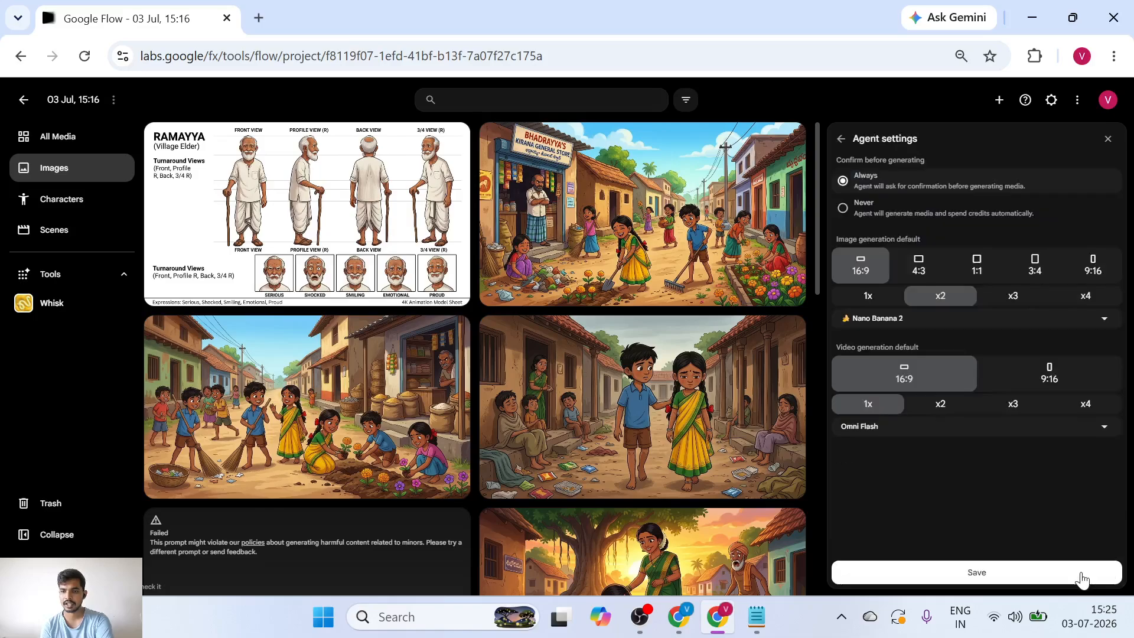
{"action": "left_click", "coordinate": [875, 300]}
{"action": "left_click", "coordinate": [929, 299]}
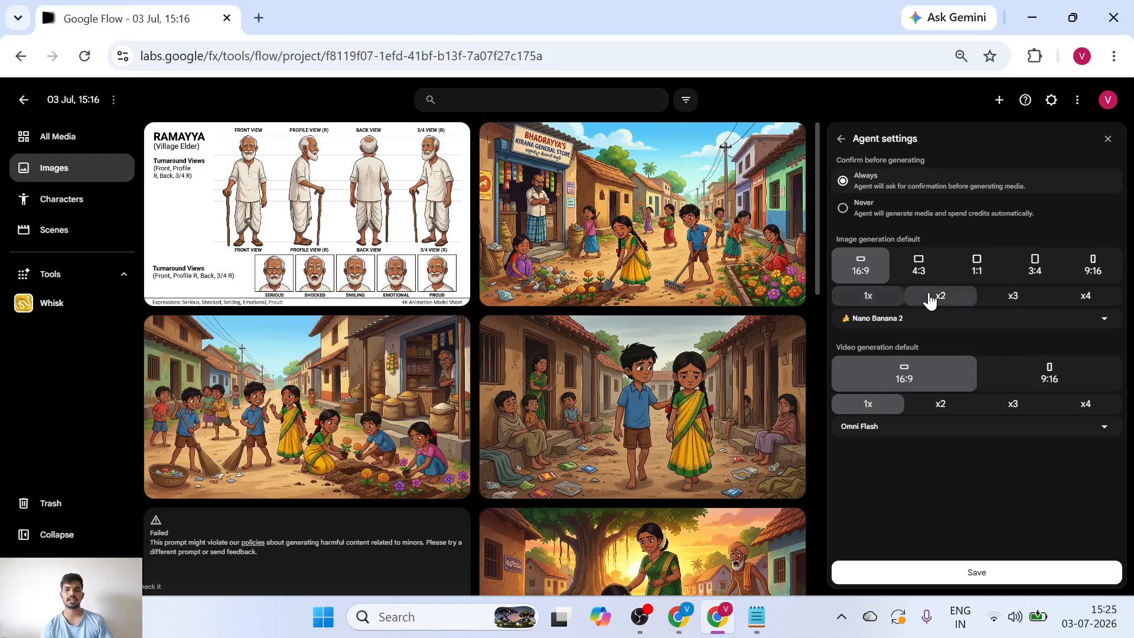
{"action": "left_click", "coordinate": [929, 300]}
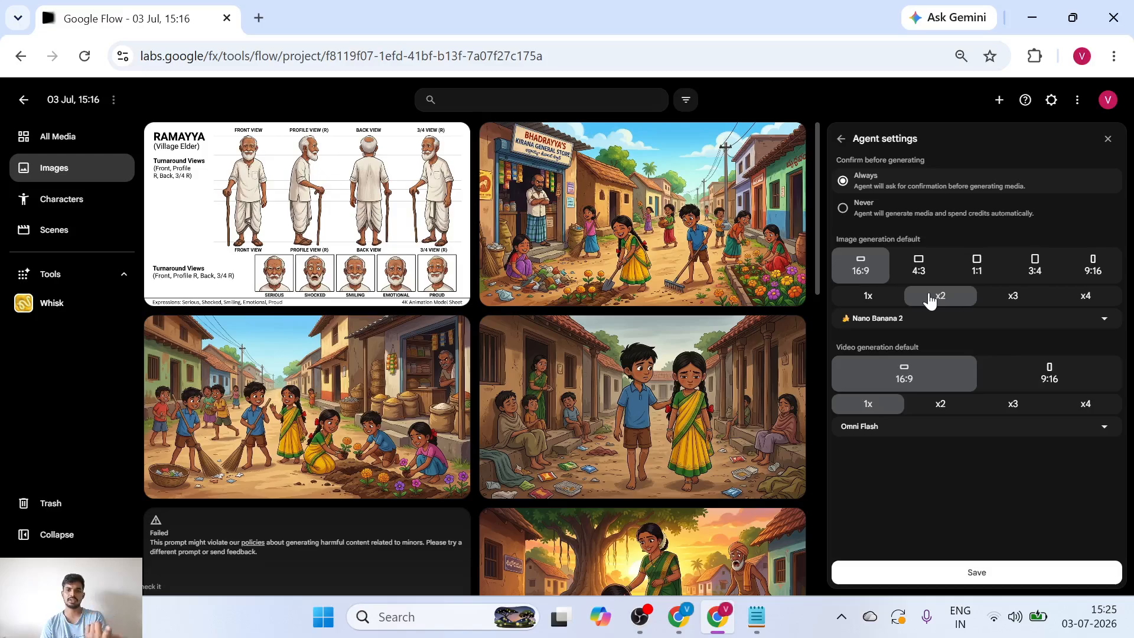
{"action": "left_click", "coordinate": [875, 301]}
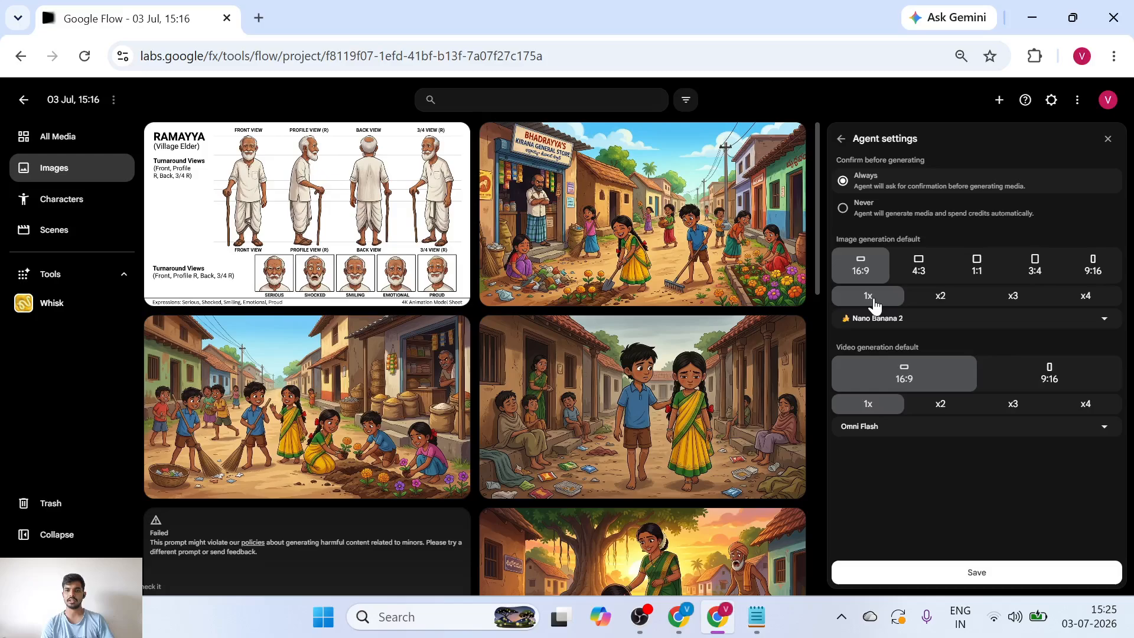
{"action": "left_click", "coordinate": [899, 430]}
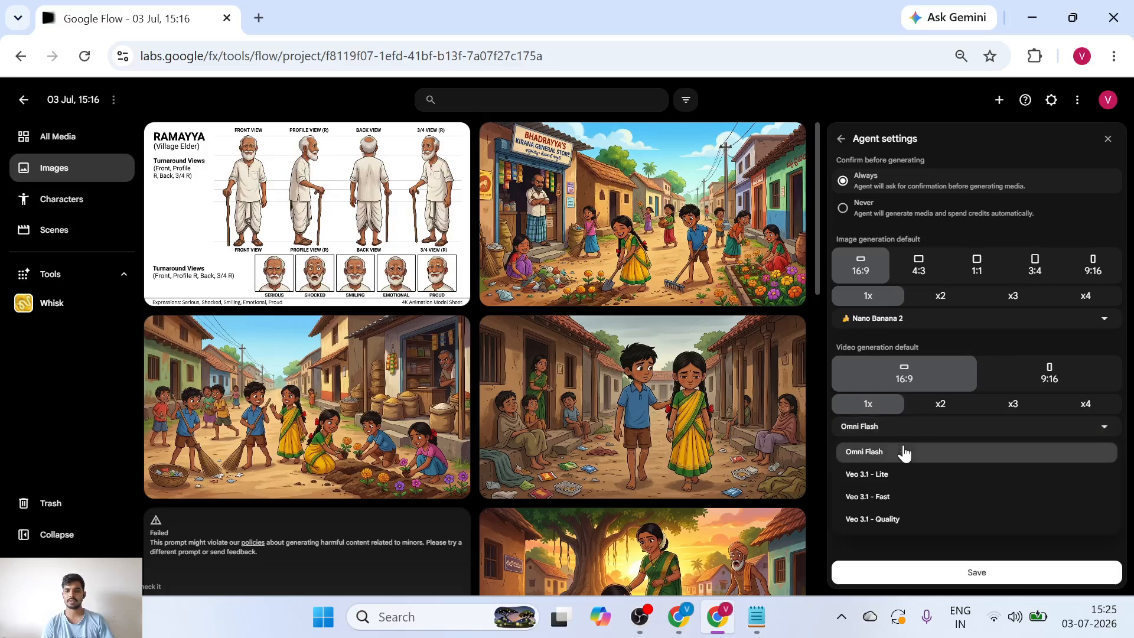
{"action": "left_click", "coordinate": [903, 452]}
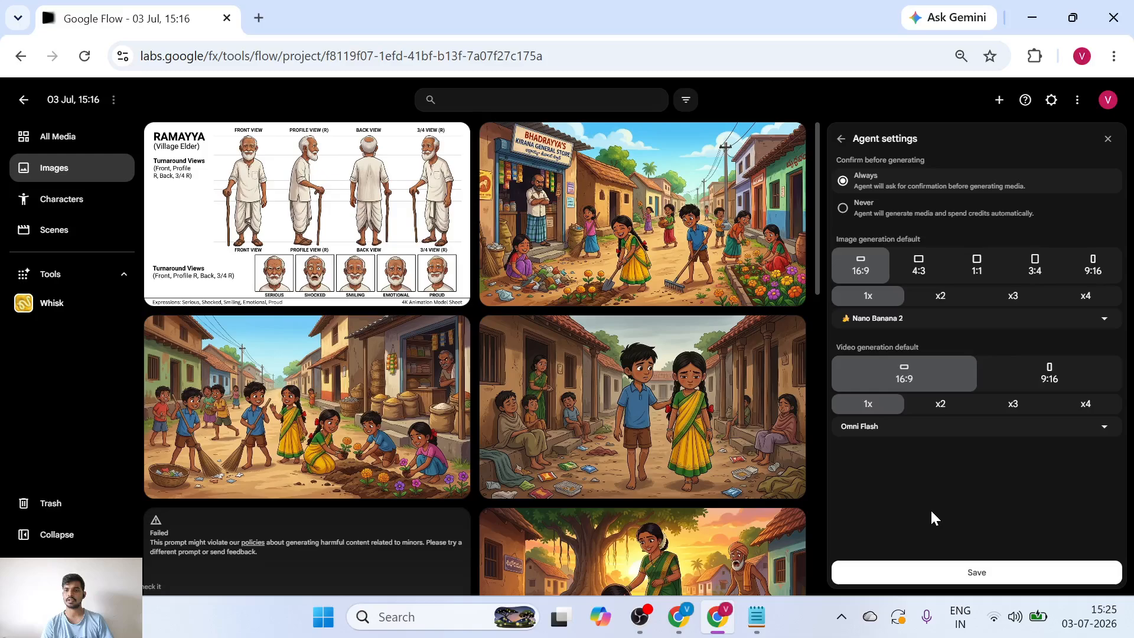
{"action": "left_click", "coordinate": [948, 582]}
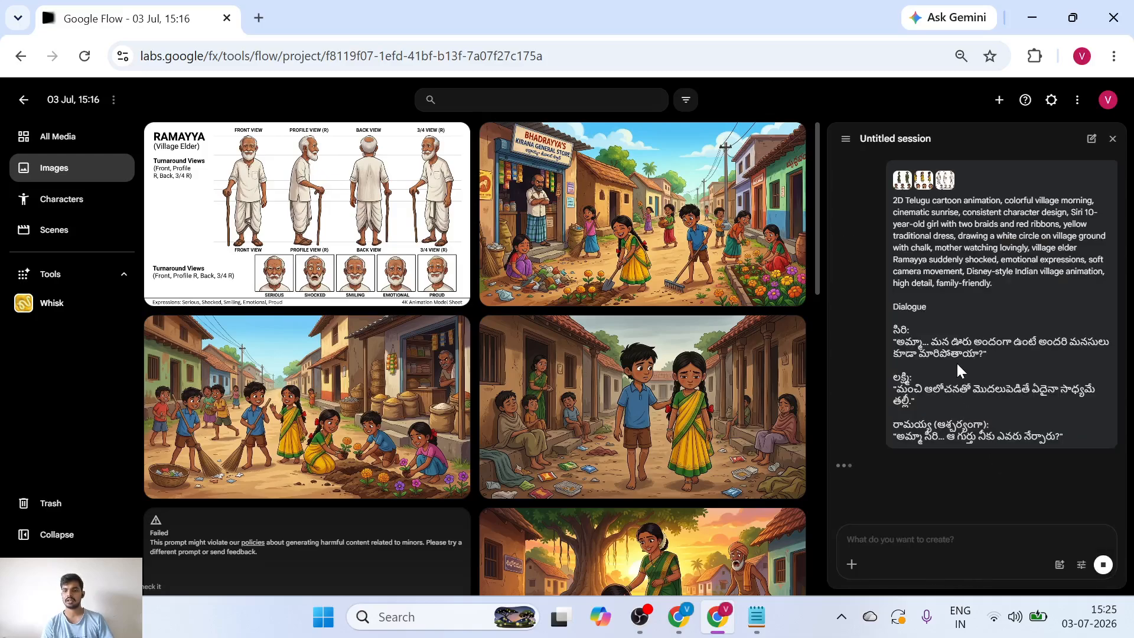
{"action": "type", "text": "s"}
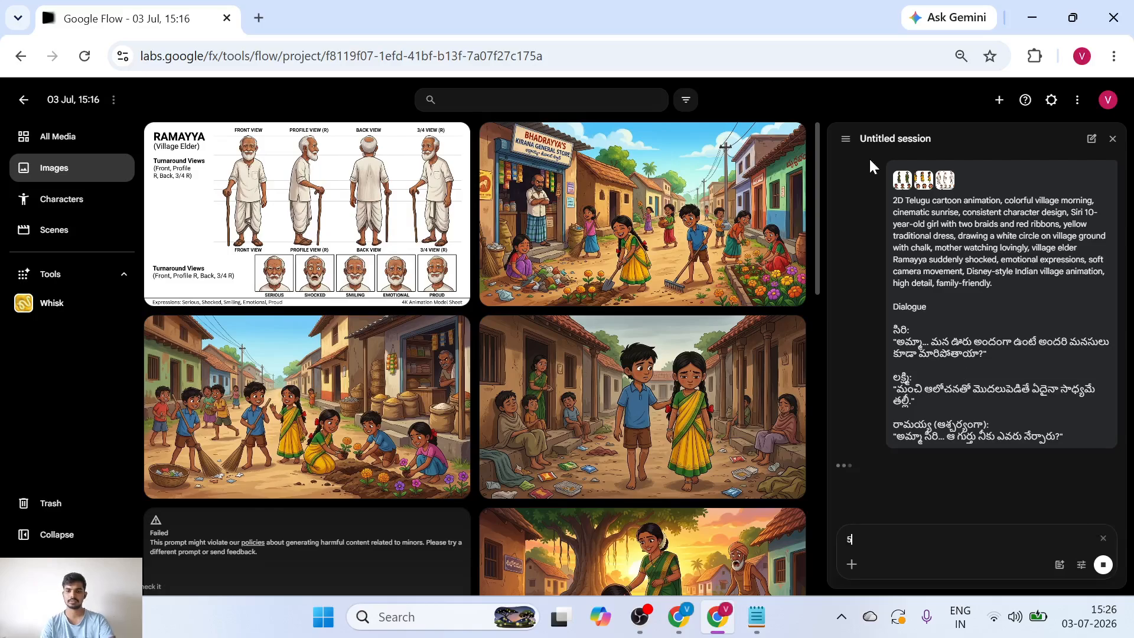
{"action": "key", "text": "BackSpace"}
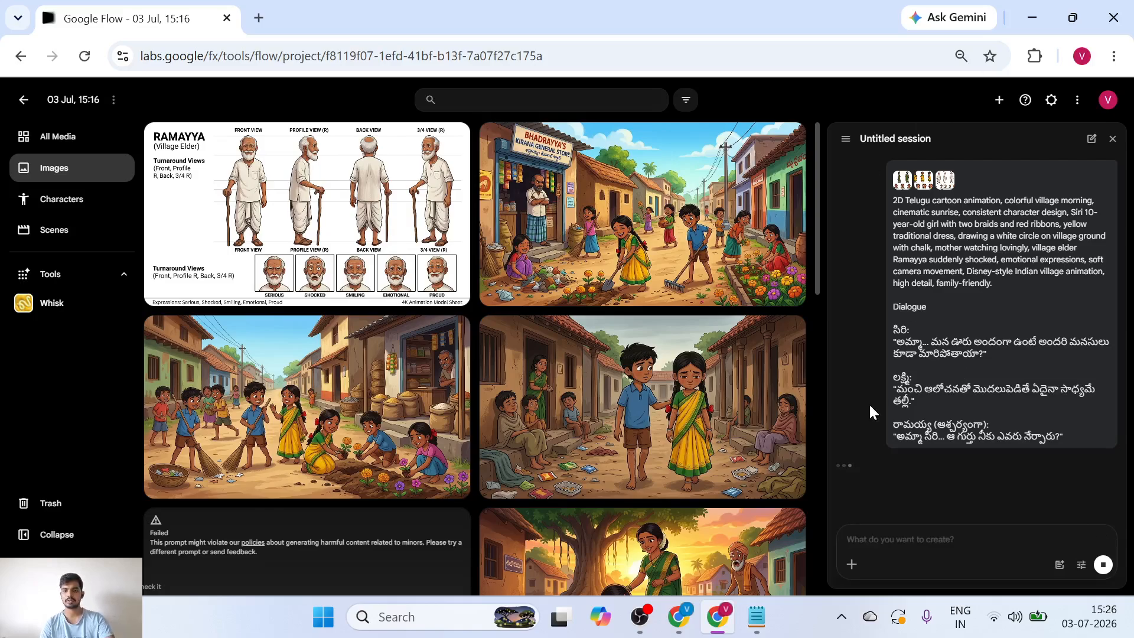
{"action": "left_click", "coordinate": [852, 567]}
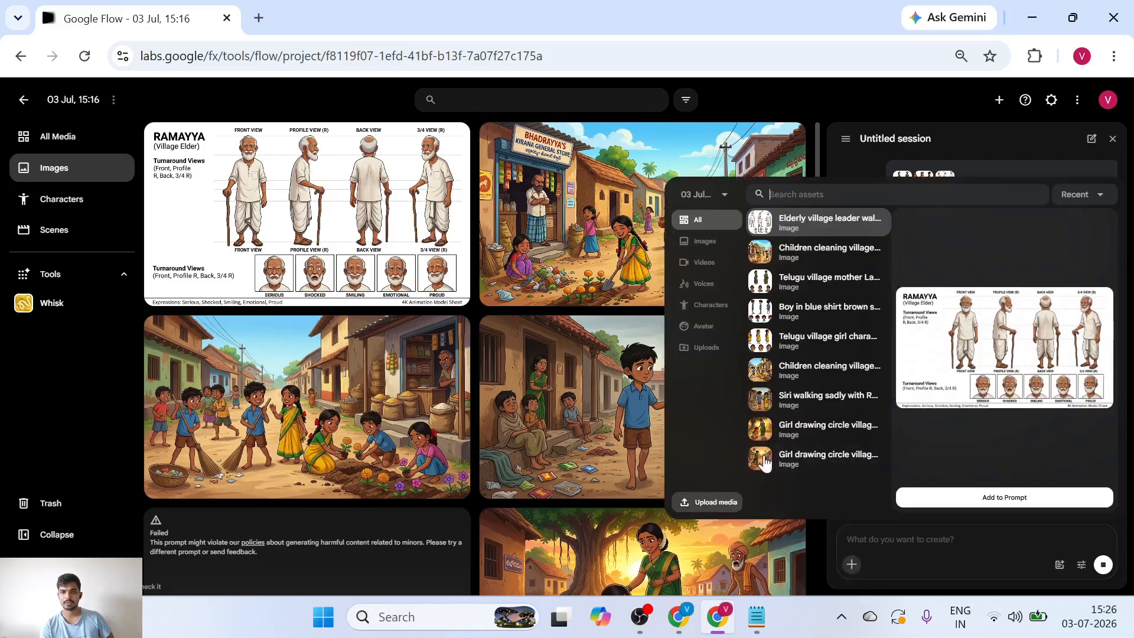
Rename the village elder character sheet image to "ramayya".
{"action": "left_click", "coordinate": [453, 138]}
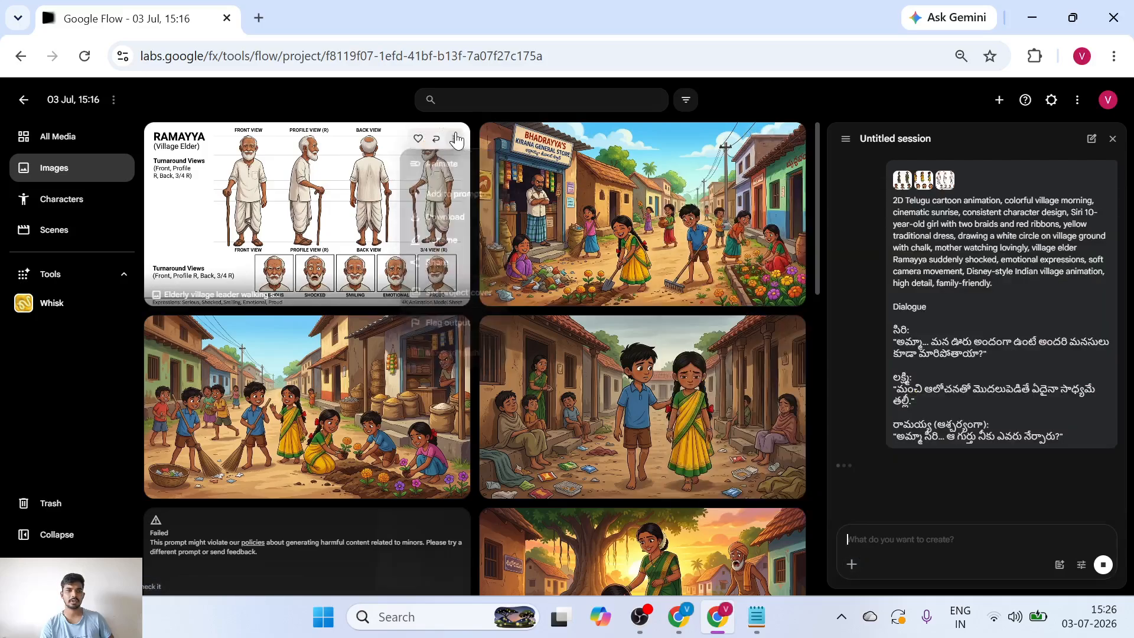
{"action": "left_click", "coordinate": [453, 139]}
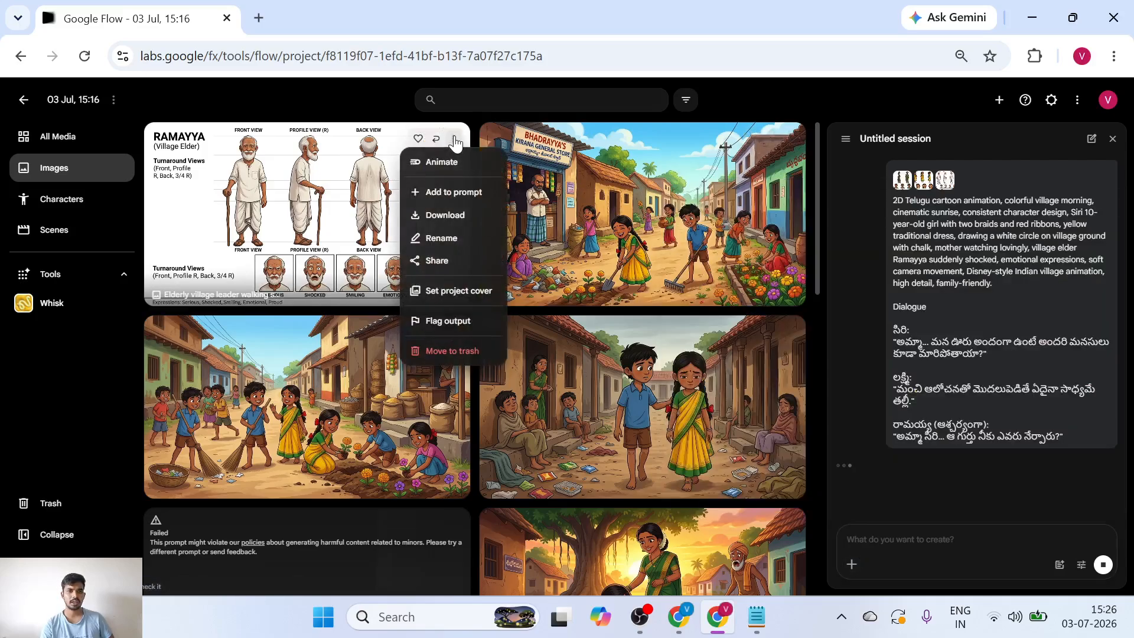
{"action": "left_click", "coordinate": [448, 241]}
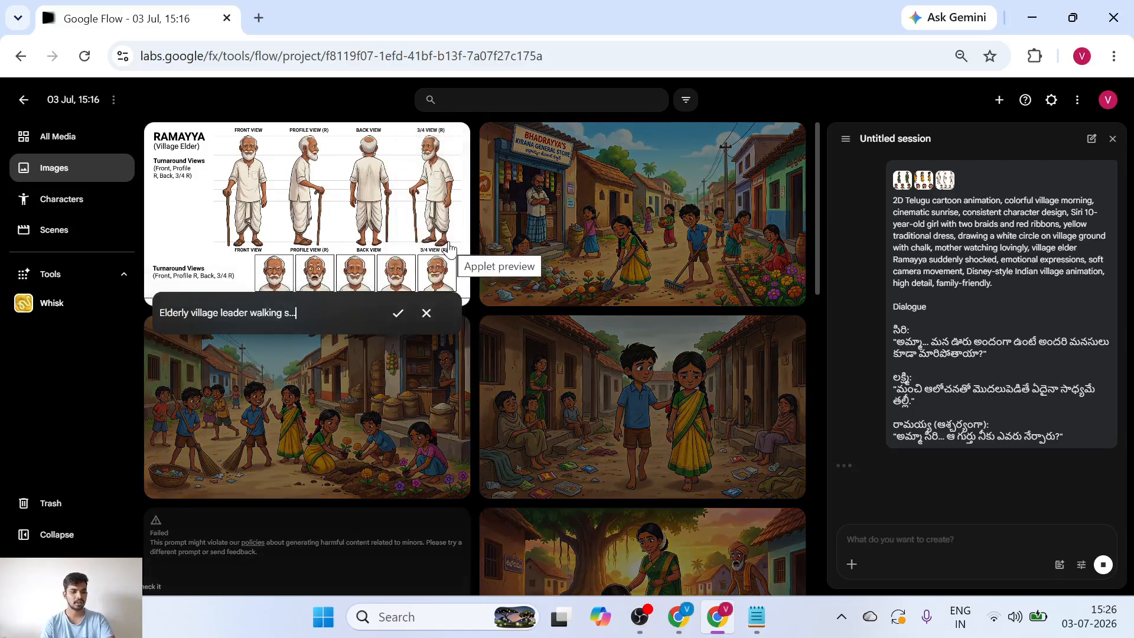
{"action": "key", "text": "ctrl+a"}
{"action": "key", "text": "BackSpace"}
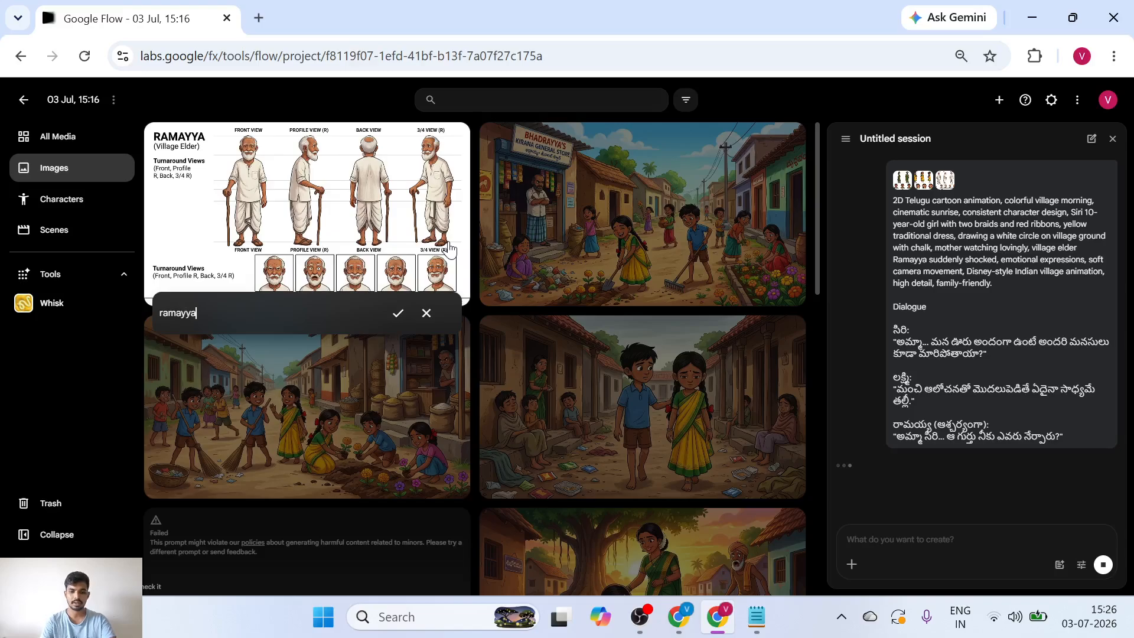
{"action": "key", "text": "Return"}
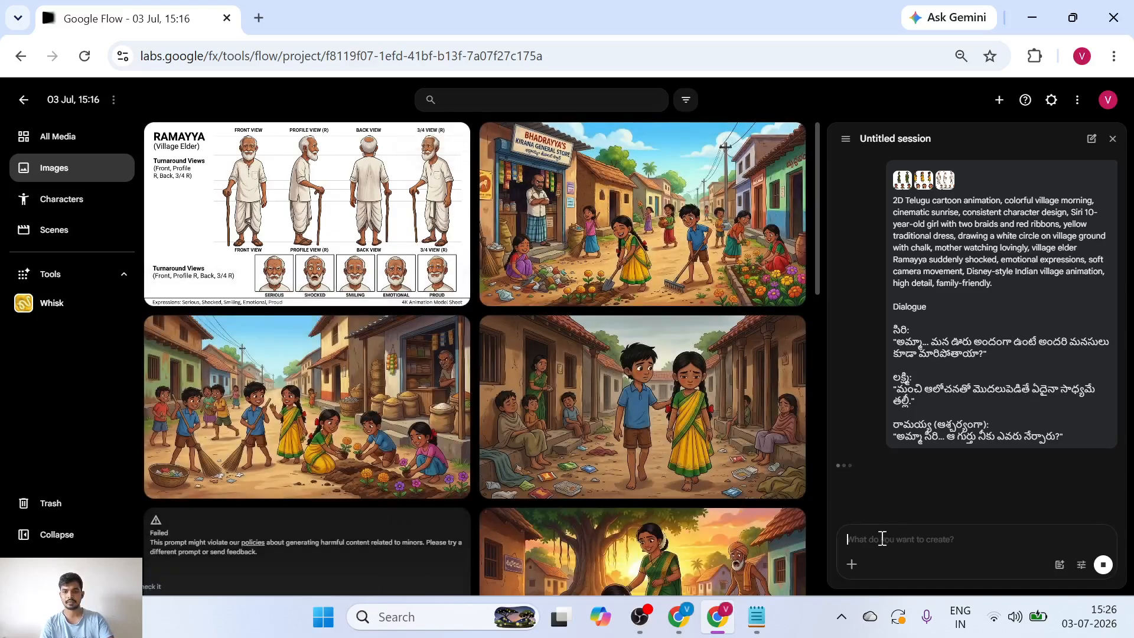
Paste the Scene 1 video prompt again and tag the ramayya image in front of Ramayya's dialogue line.
{"action": "key", "text": "ctrl+v"}
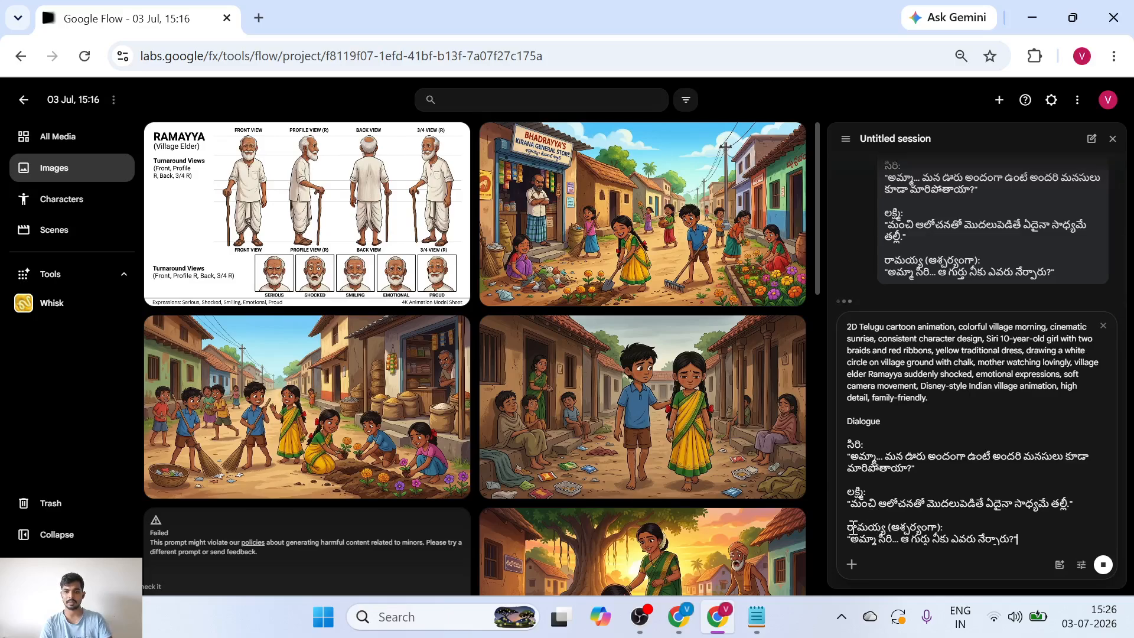
{"action": "left_click", "coordinate": [850, 526]}
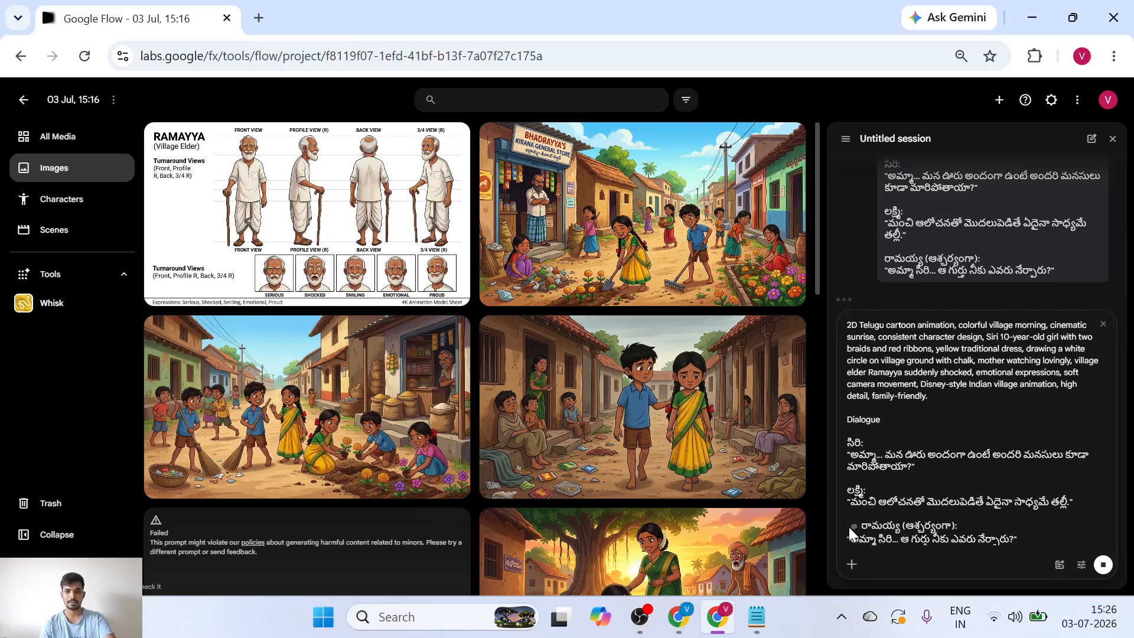
{"action": "type", "text": "@"}
{"action": "type", "text": "ra"}
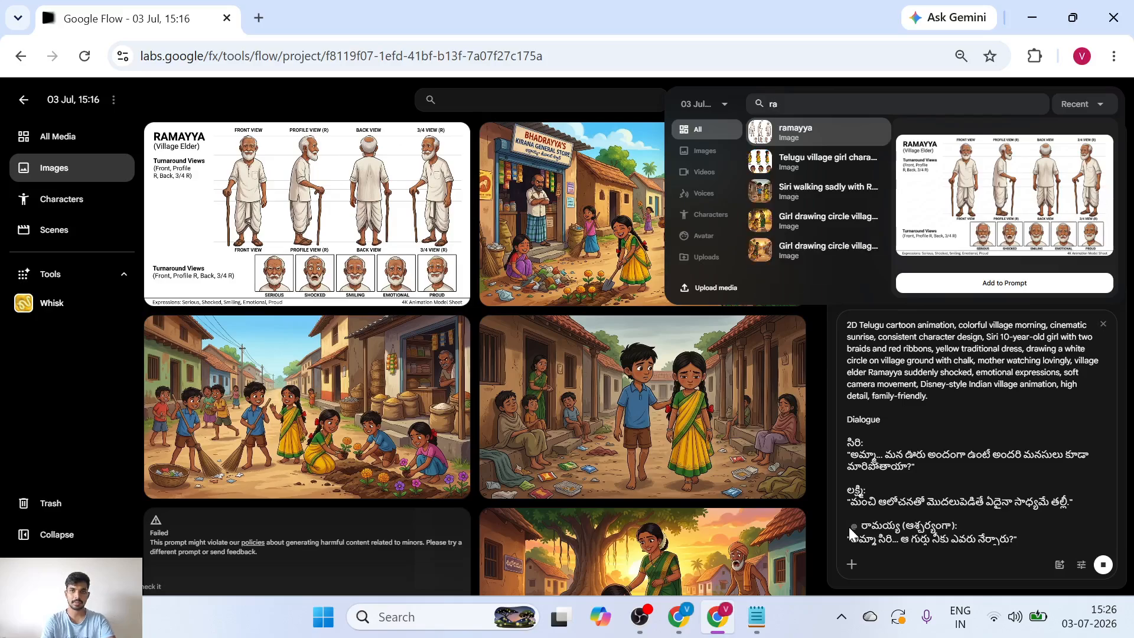
{"action": "left_click", "coordinate": [1026, 283]}
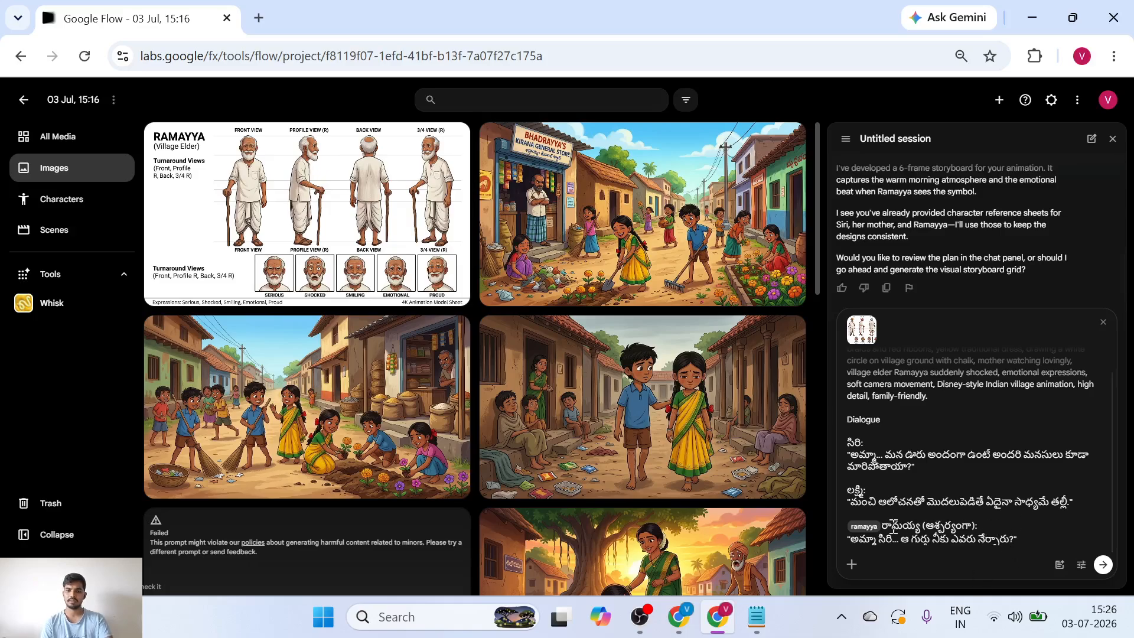
Clear the drafted prompt text and remove the attached ramayya reference image.
{"action": "key", "text": "ctrl+a"}
{"action": "key", "text": "BackSpace"}
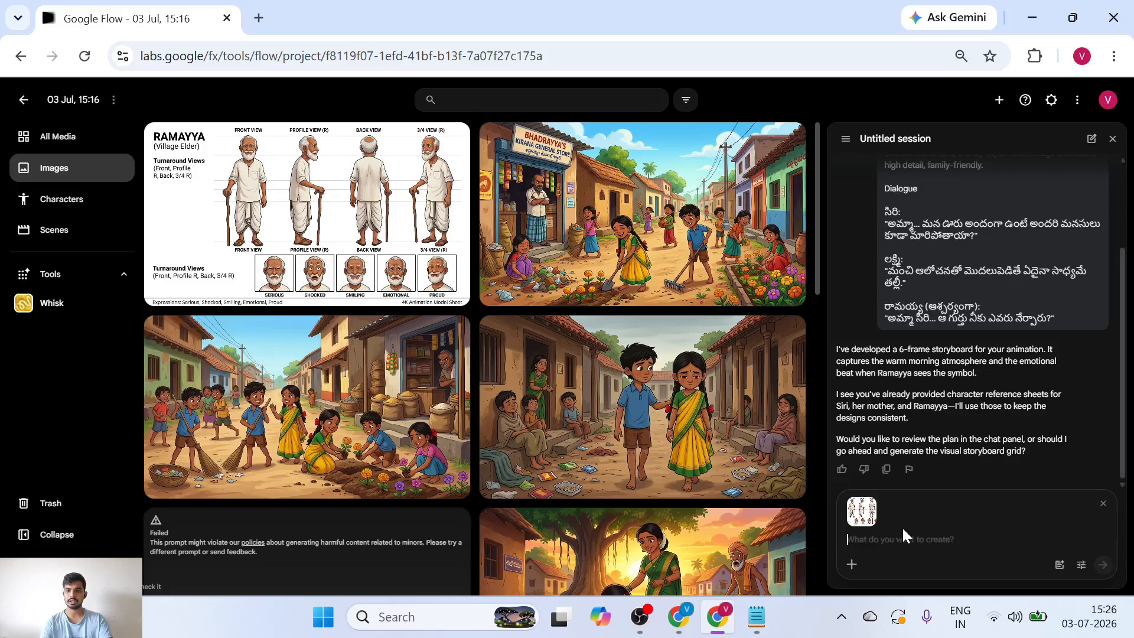
{"action": "left_click", "coordinate": [1102, 503]}
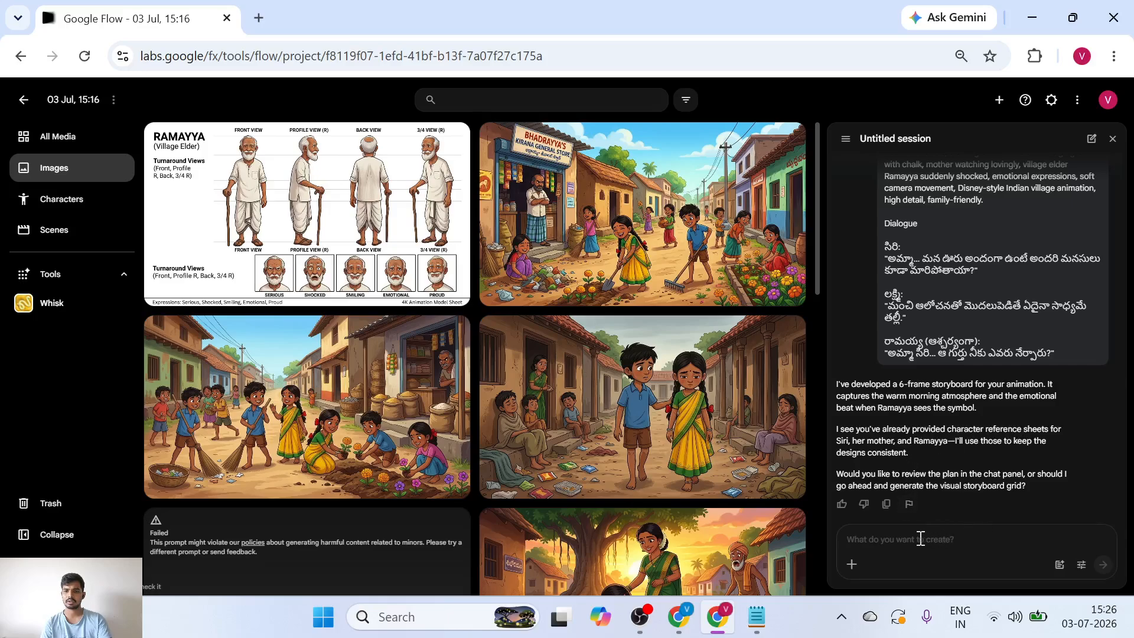
Send the agent the message "give the video".
{"action": "type", "text": "give "}
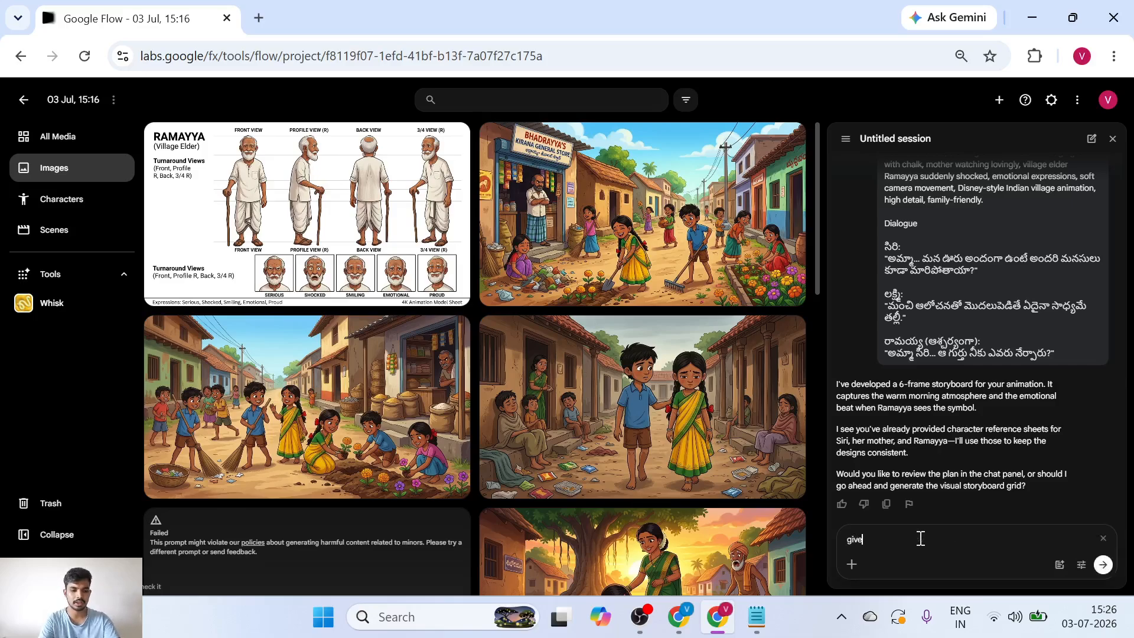
{"action": "type", "text": "this"}
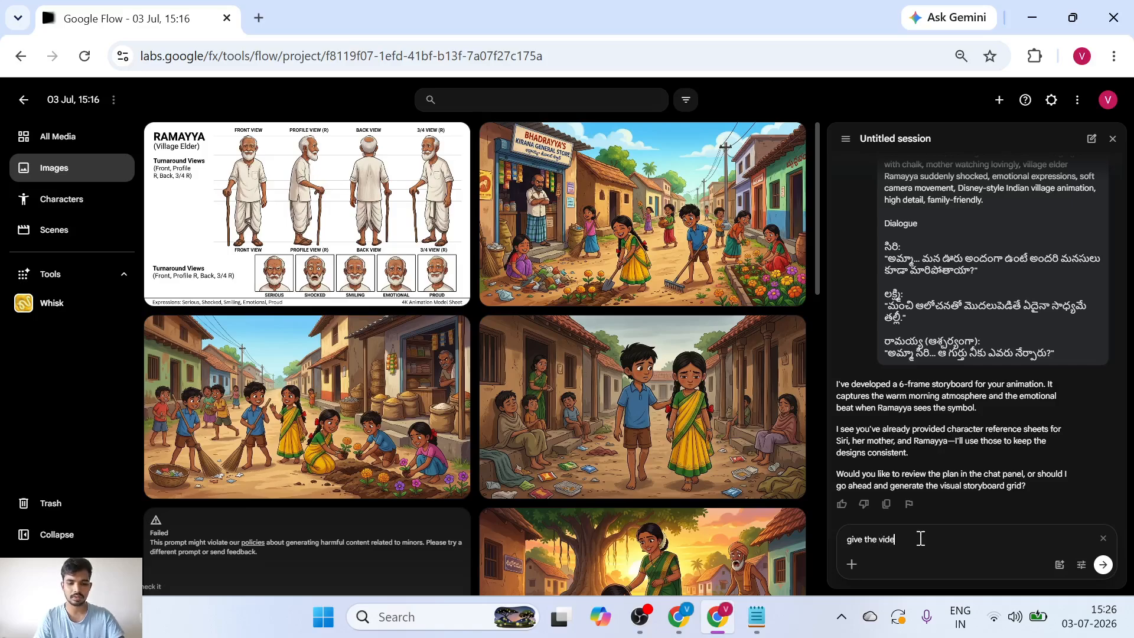
{"action": "key", "text": "Return"}
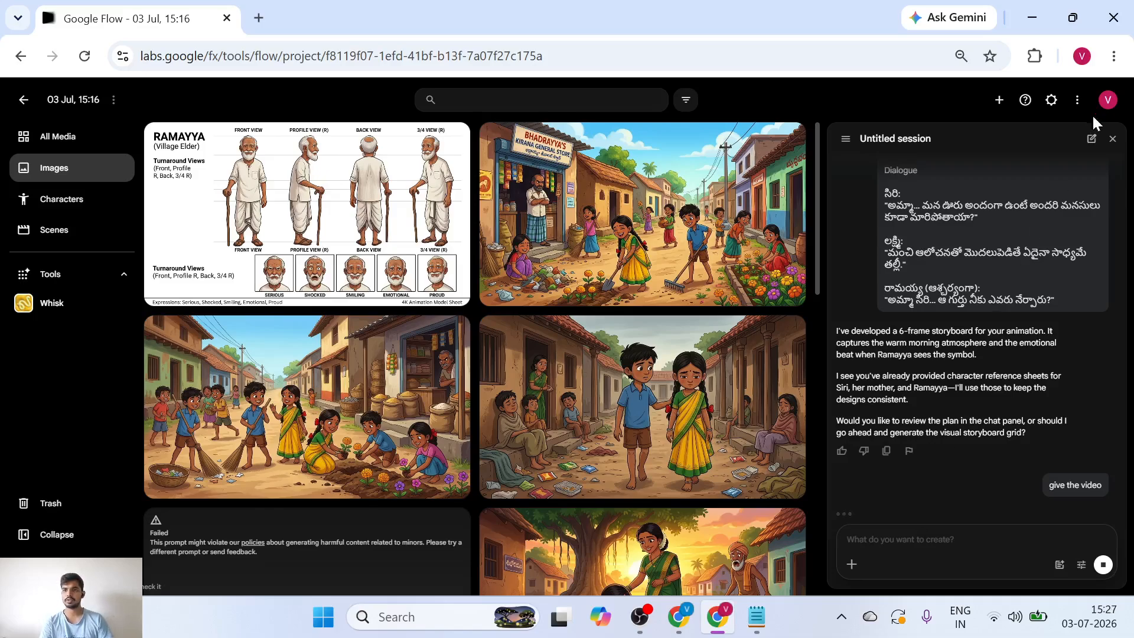
Check the account's available Flow credits, then approve this one video generation without disabling further confirmations.
{"action": "left_click", "coordinate": [1103, 104]}
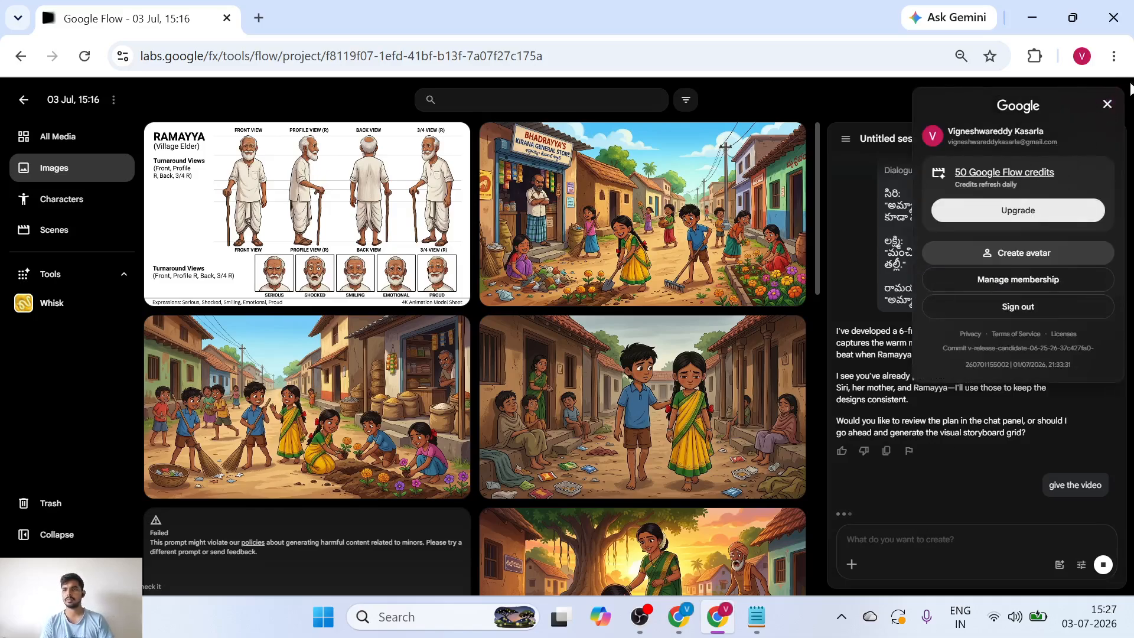
{"action": "left_click", "coordinate": [1107, 105]}
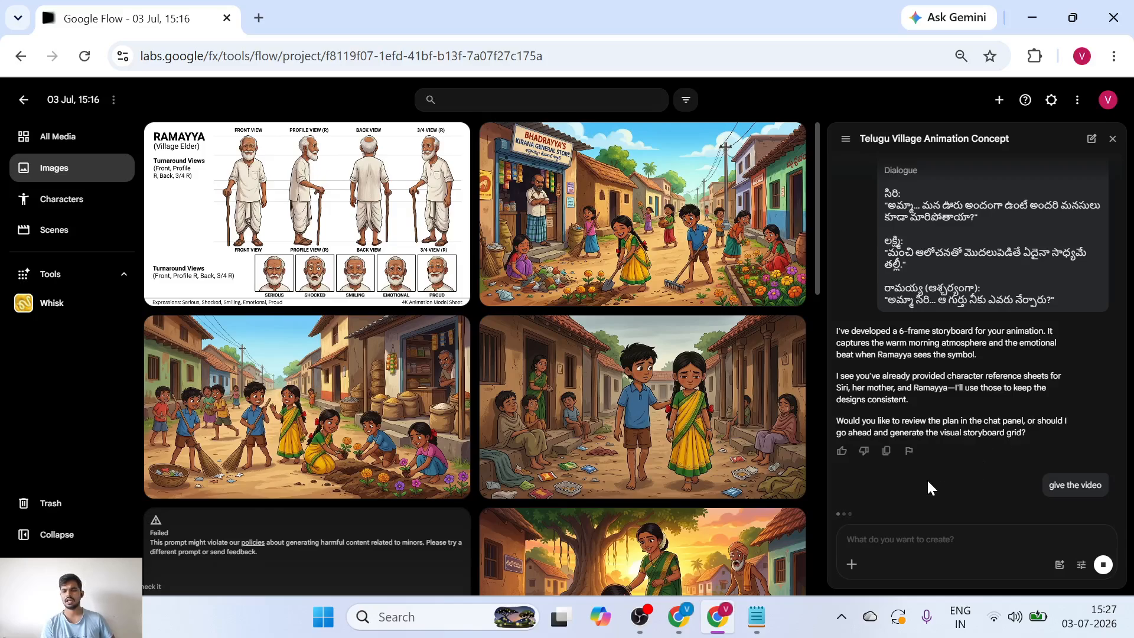
{"action": "scroll", "coordinate": [267, 525], "scroll_direction": "down", "scroll_amount": 5}
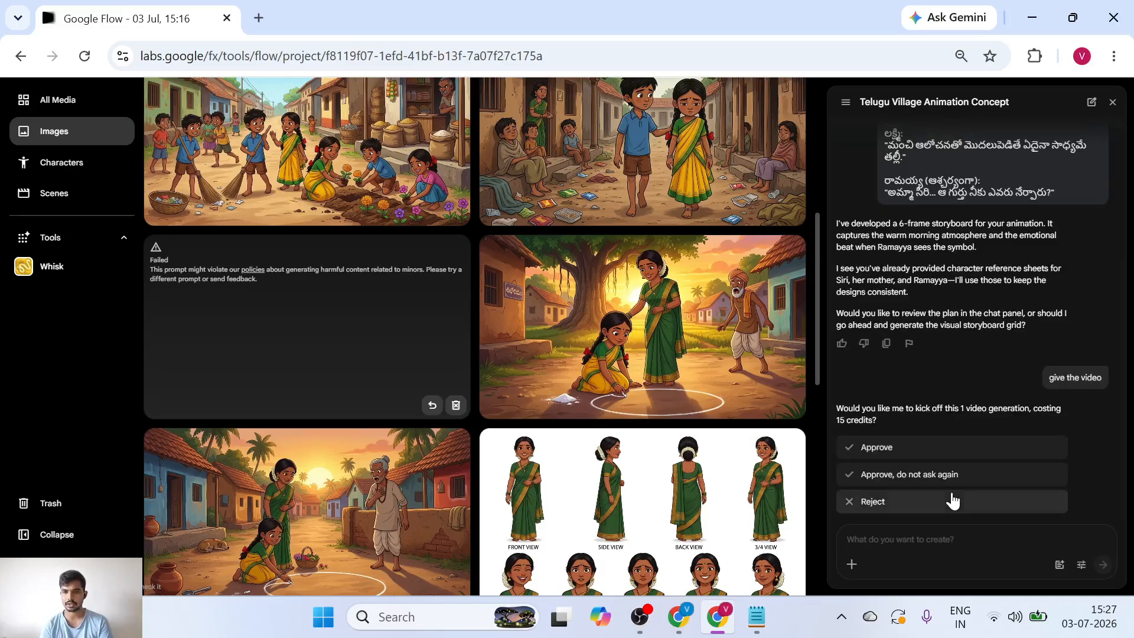
{"action": "left_click", "coordinate": [907, 449]}
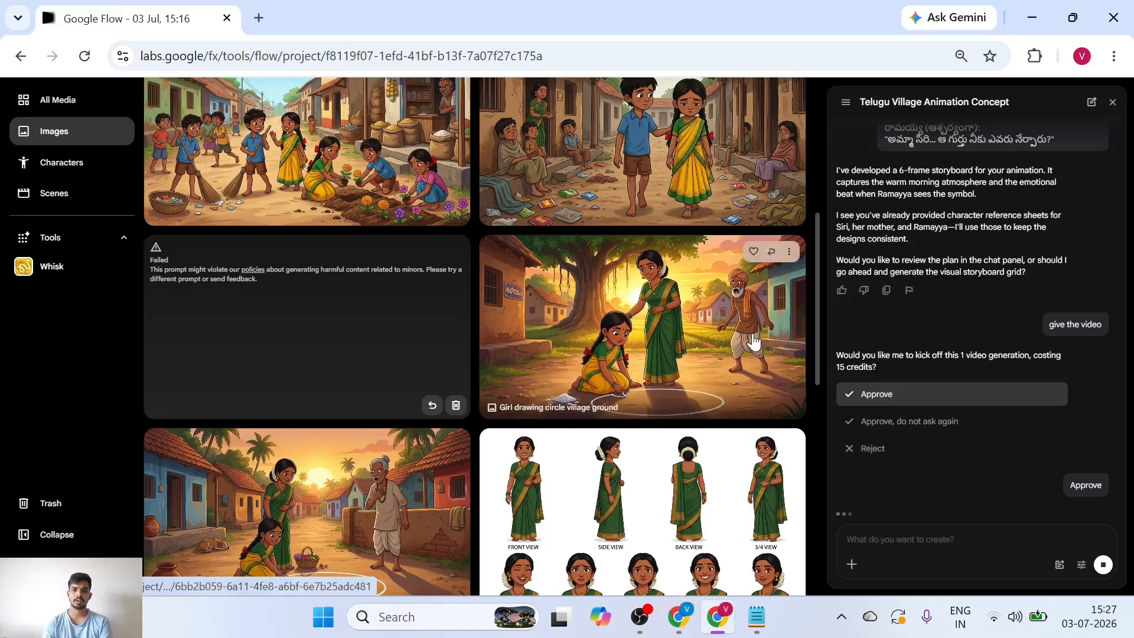
Review the submitted Scene 1 prompt and its Telugu dialogue in the session, then check the video generation's progress.
{"action": "scroll", "coordinate": [749, 339], "scroll_direction": "up", "scroll_amount": 5}
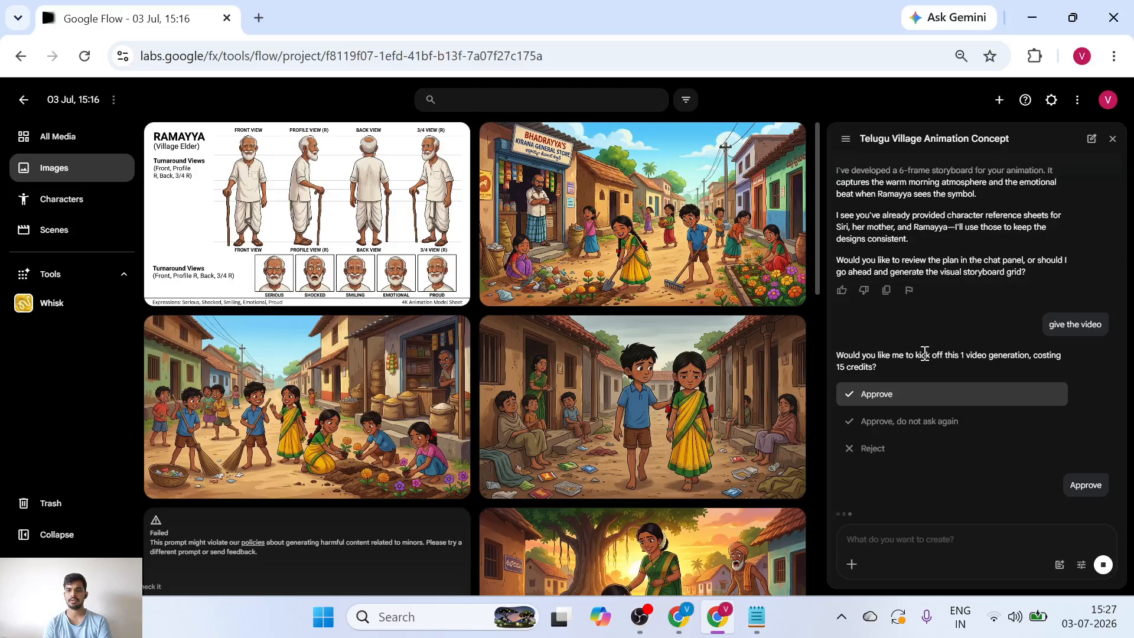
{"action": "scroll", "coordinate": [924, 354], "scroll_direction": "up", "scroll_amount": 5}
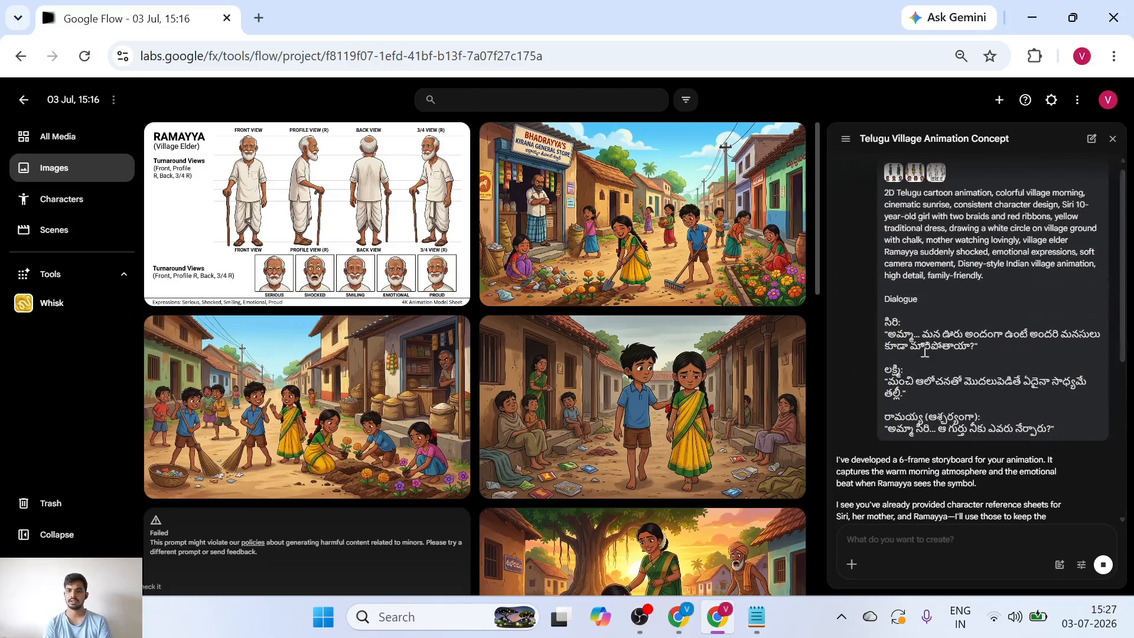
{"action": "scroll", "coordinate": [983, 278], "scroll_direction": "down", "scroll_amount": 2}
{"action": "scroll", "coordinate": [983, 277], "scroll_direction": "up", "scroll_amount": 2}
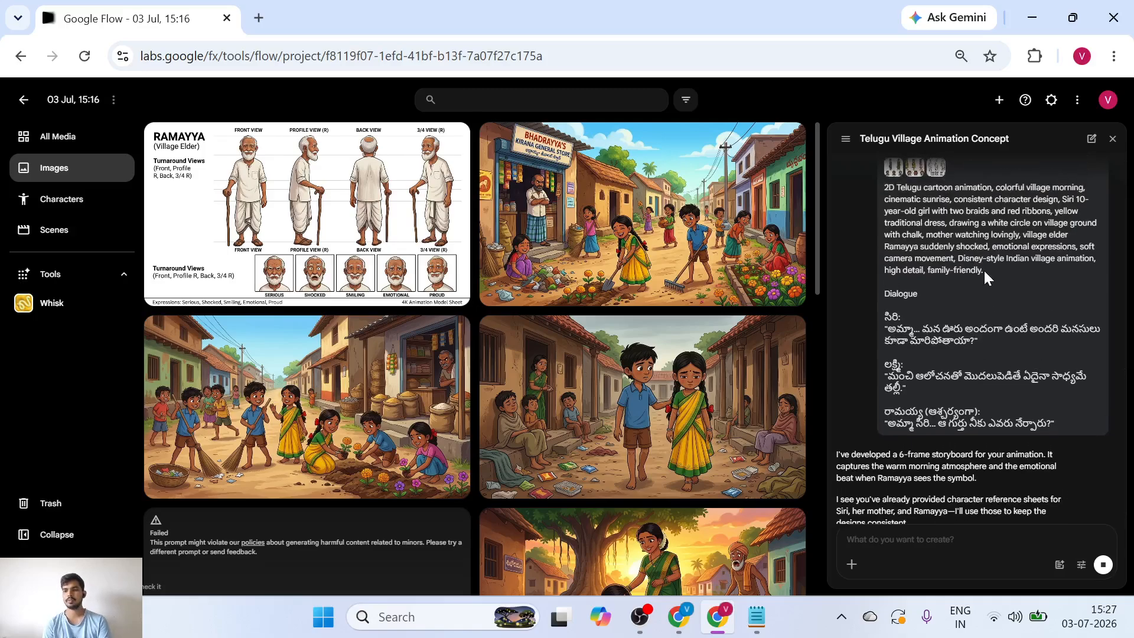
{"action": "left_click_drag", "start_coordinate": [983, 271], "coordinate": [919, 230]}
{"action": "left_click", "coordinate": [919, 230]}
{"action": "scroll", "coordinate": [927, 237], "scroll_direction": "down", "scroll_amount": 5}
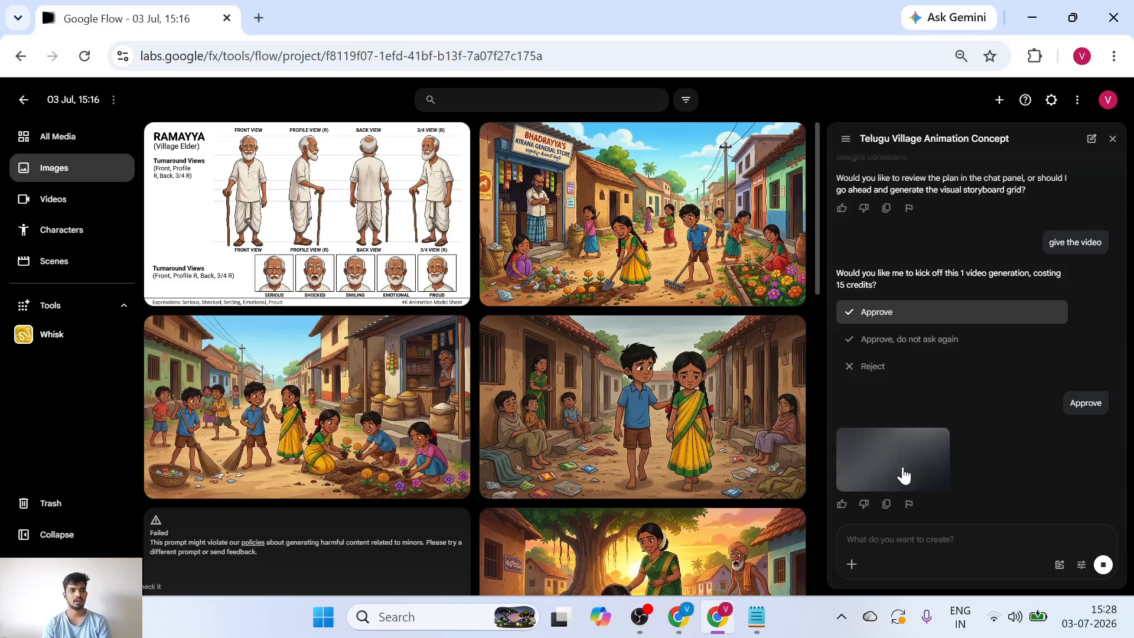
Look at the generating clip in the project's video collection, then return to the image collection.
{"action": "left_click", "coordinate": [92, 200]}
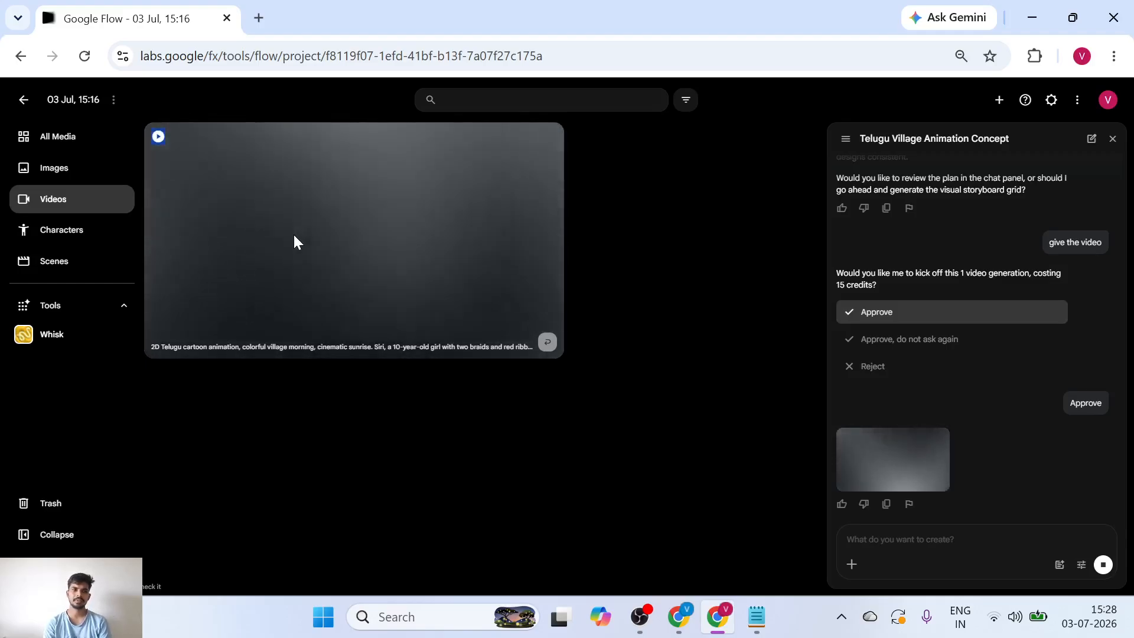
{"action": "left_click", "coordinate": [916, 544]}
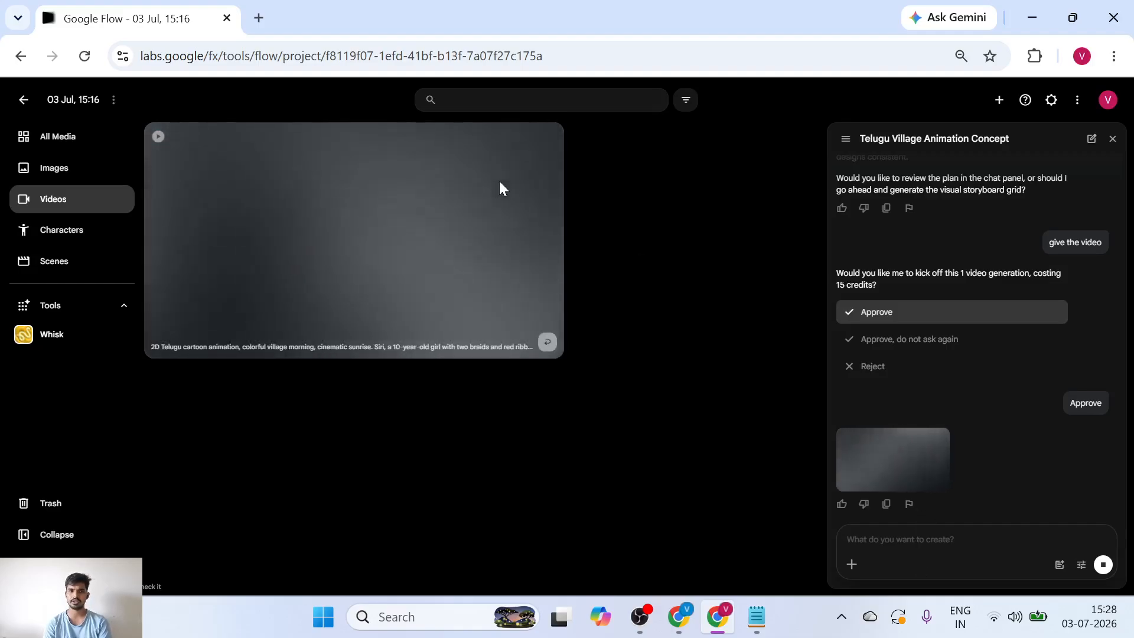
{"action": "left_click", "coordinate": [83, 170]}
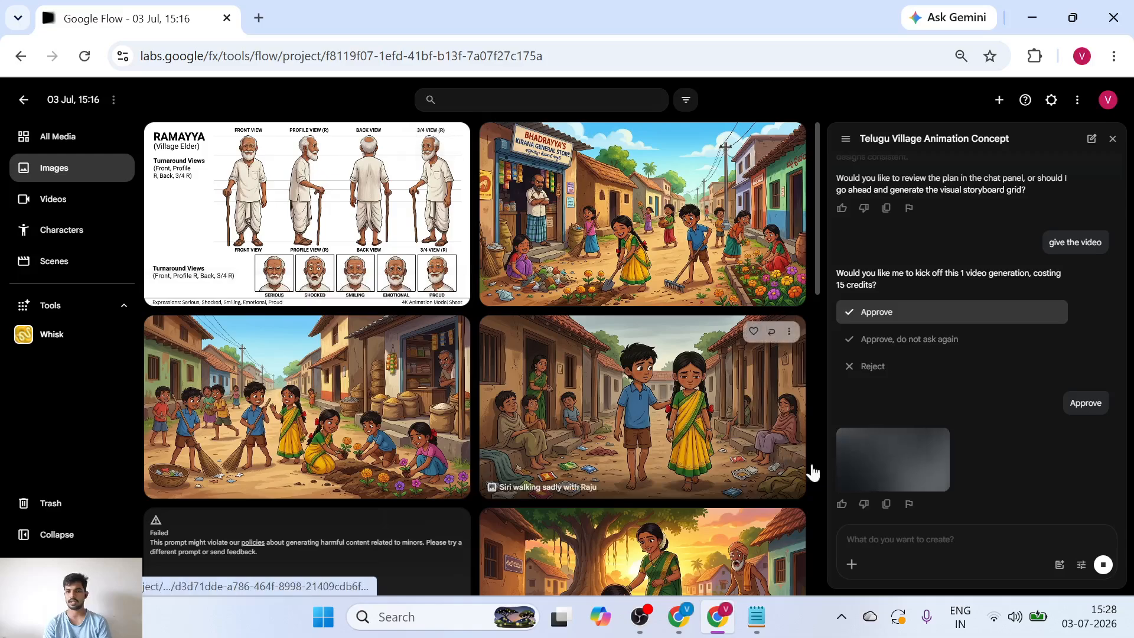
Examine the image of Siri walking sadly with Raju and the character sheet of the boy in the blue shirt at full size.
{"action": "left_click", "coordinate": [952, 543]}
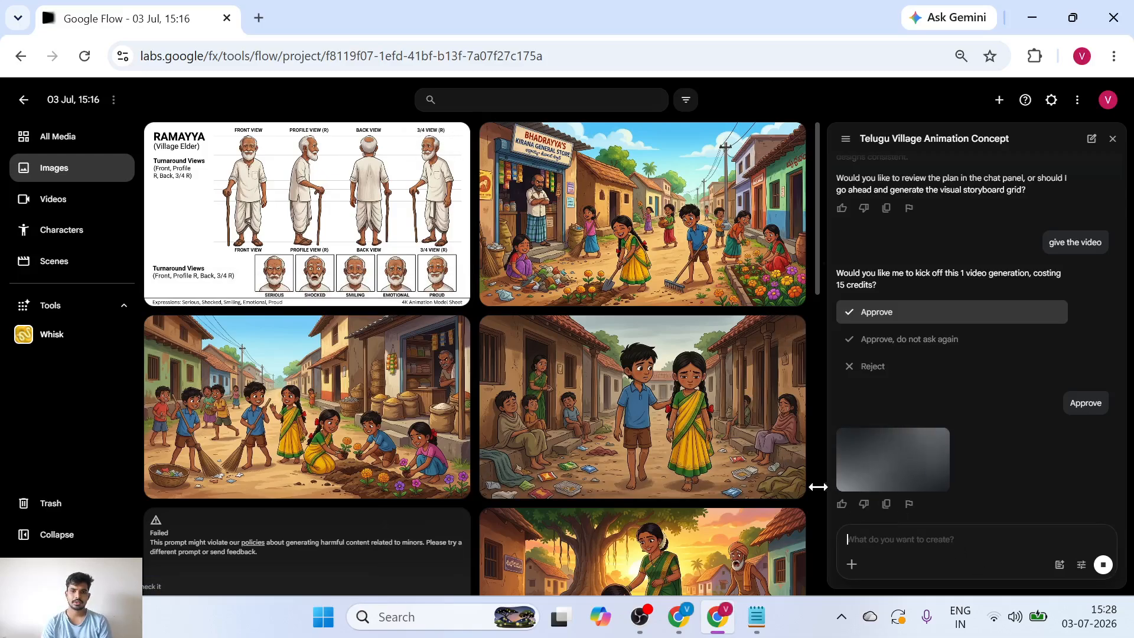
{"action": "left_click", "coordinate": [624, 443]}
{"action": "left_click", "coordinate": [572, 345]}
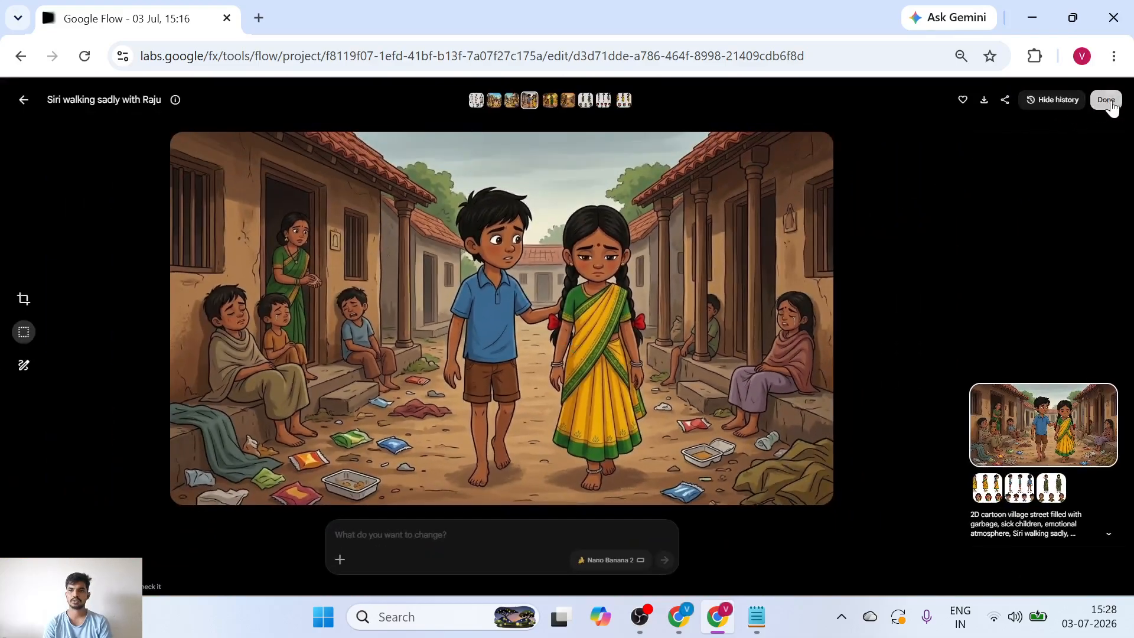
{"action": "left_click", "coordinate": [1105, 100]}
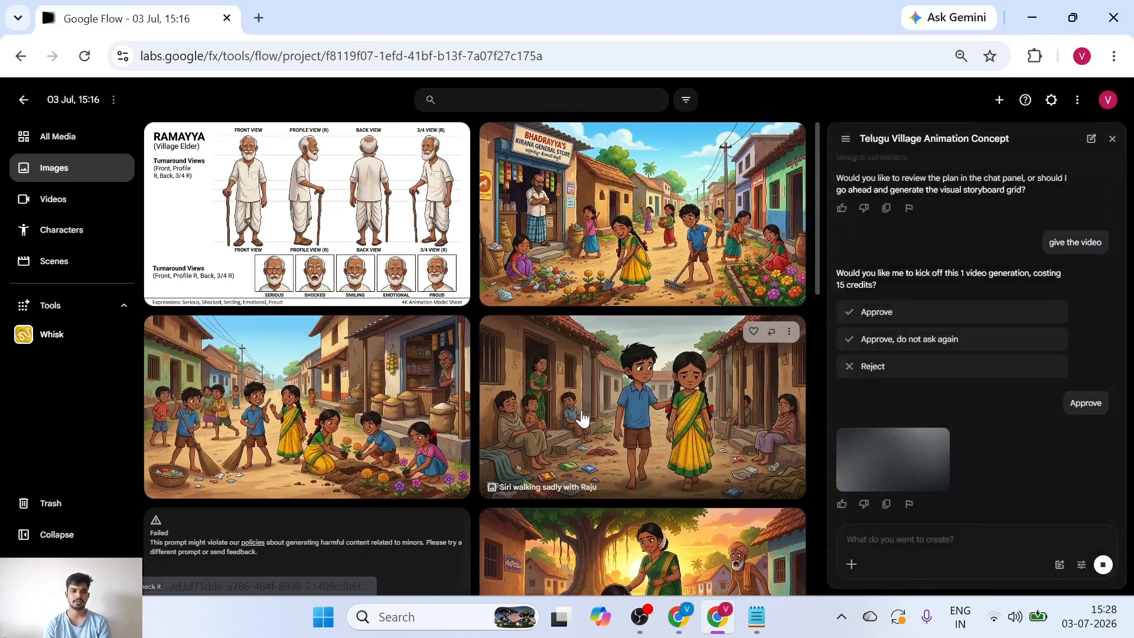
{"action": "scroll", "coordinate": [581, 416], "scroll_direction": "down", "scroll_amount": 5}
{"action": "scroll", "coordinate": [582, 418], "scroll_direction": "down", "scroll_amount": 5}
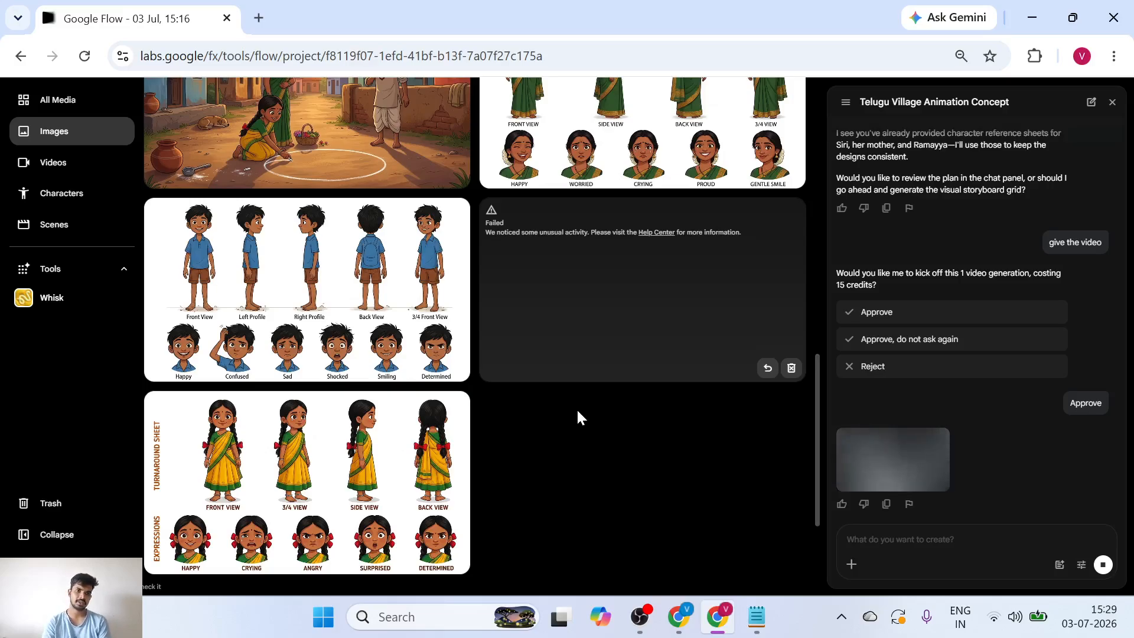
{"action": "left_click", "coordinate": [452, 231]}
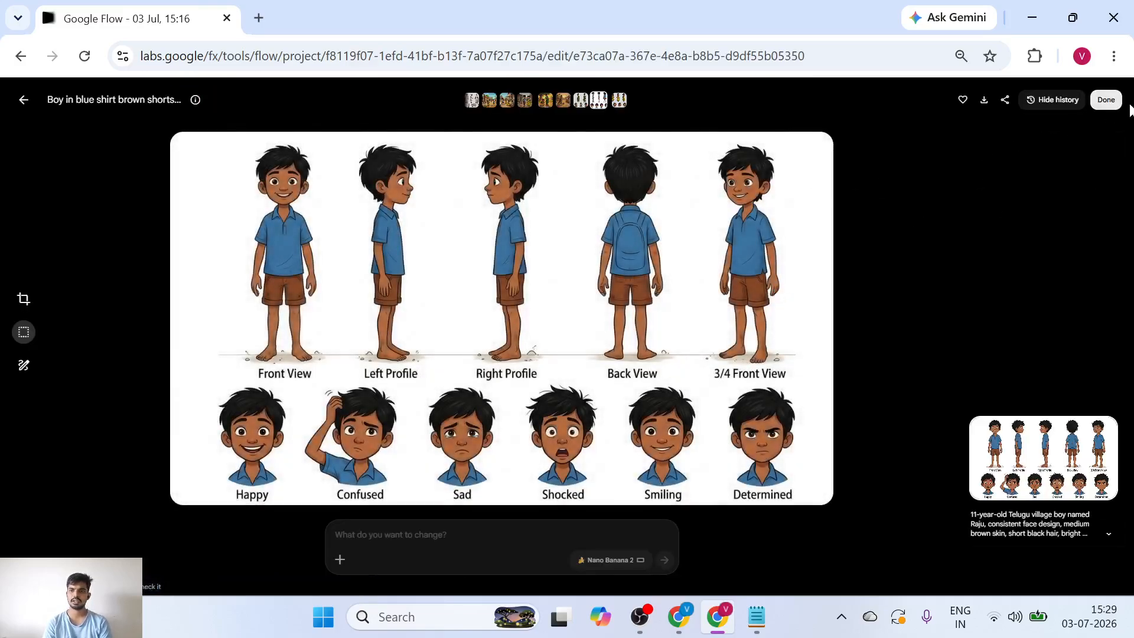
{"action": "left_click", "coordinate": [1106, 100]}
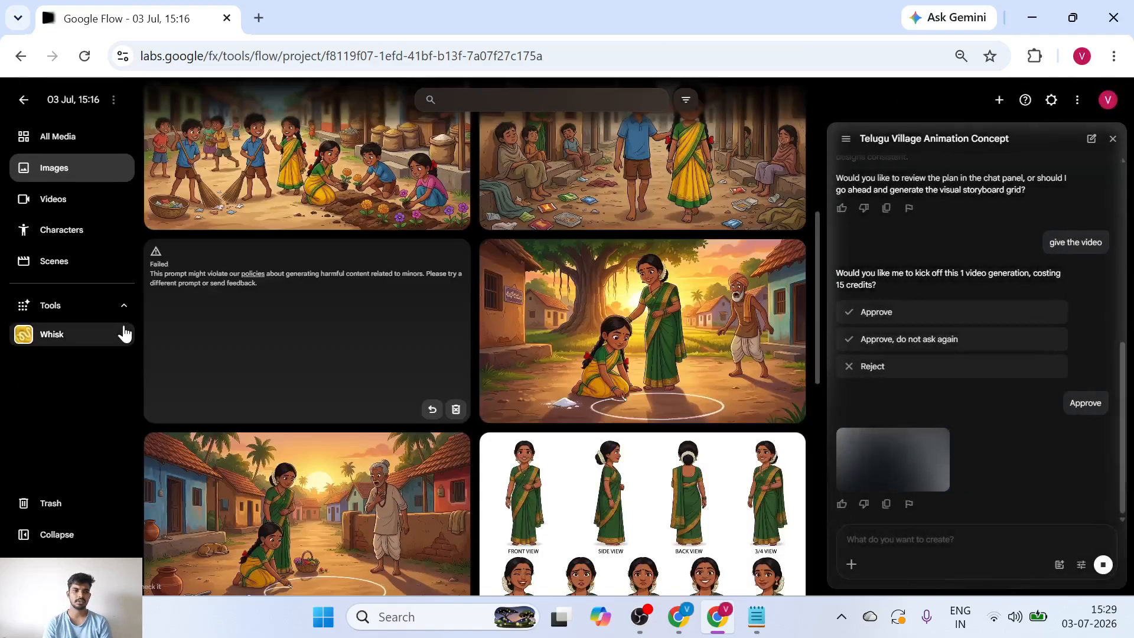
Review the character references used as subjects in Whisk and add an empty subject slot below them.
{"action": "left_click", "coordinate": [82, 341]}
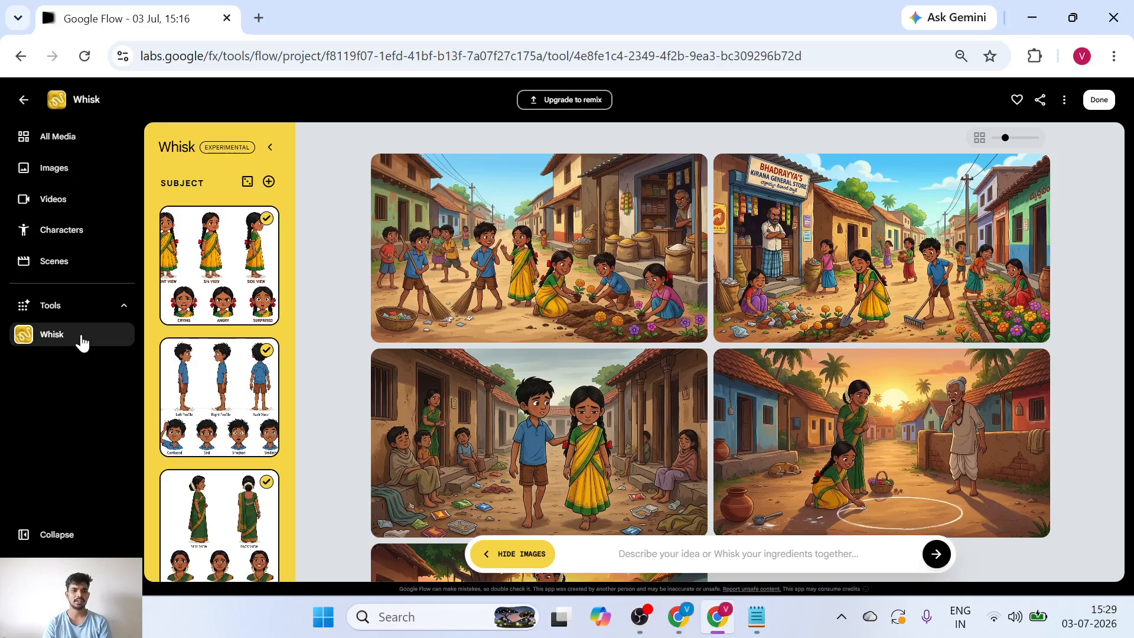
{"action": "scroll", "coordinate": [239, 465], "scroll_direction": "down", "scroll_amount": 5}
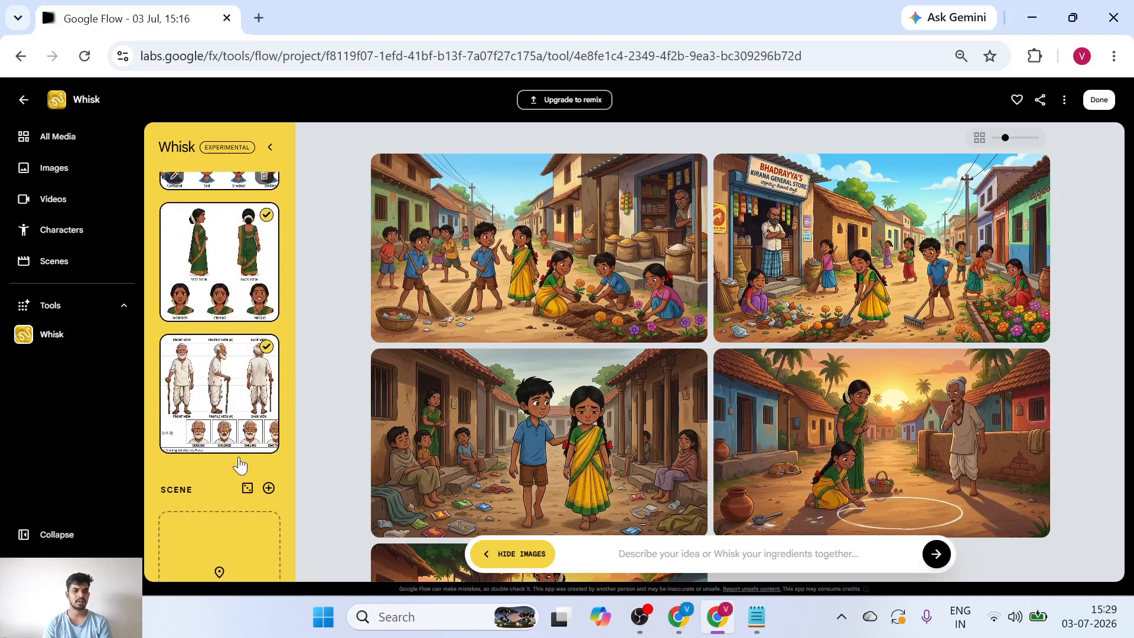
{"action": "scroll", "coordinate": [236, 502], "scroll_direction": "up", "scroll_amount": 5}
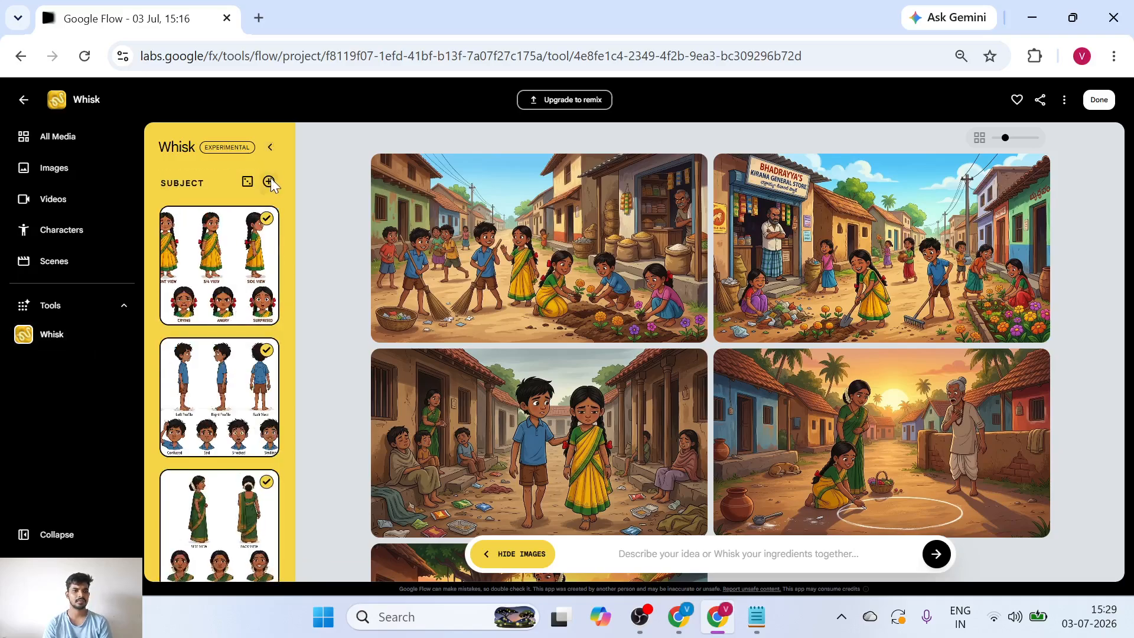
{"action": "left_click", "coordinate": [270, 181]}
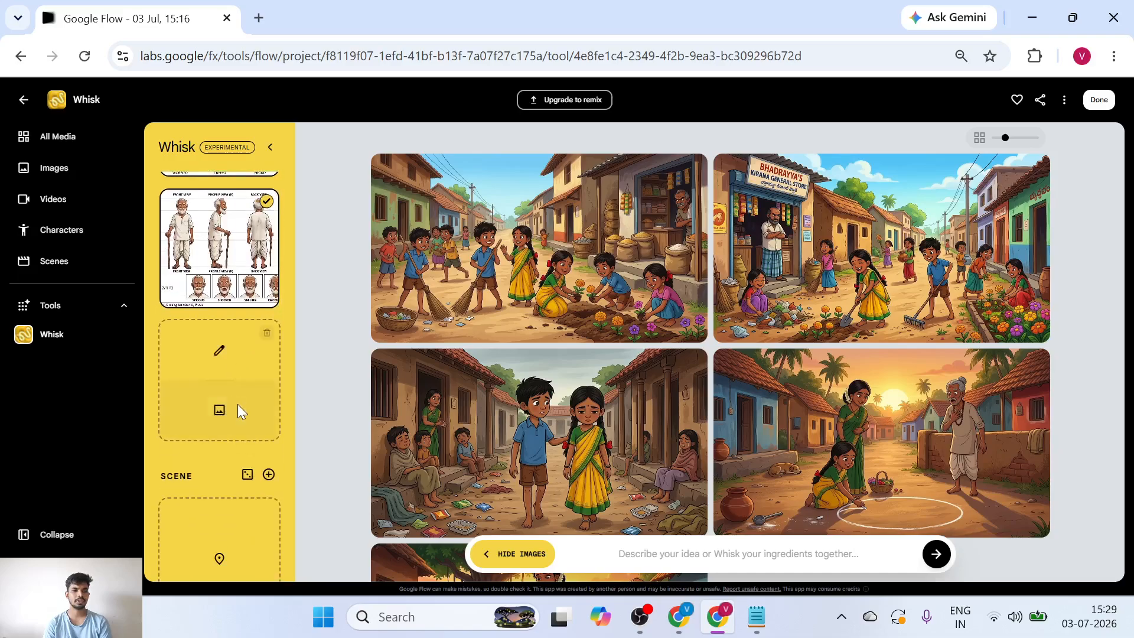
Check the generation progress of the "Girl drawing circle village" clip in the video collection and its detail view, then return to the images.
{"action": "left_click", "coordinate": [61, 200]}
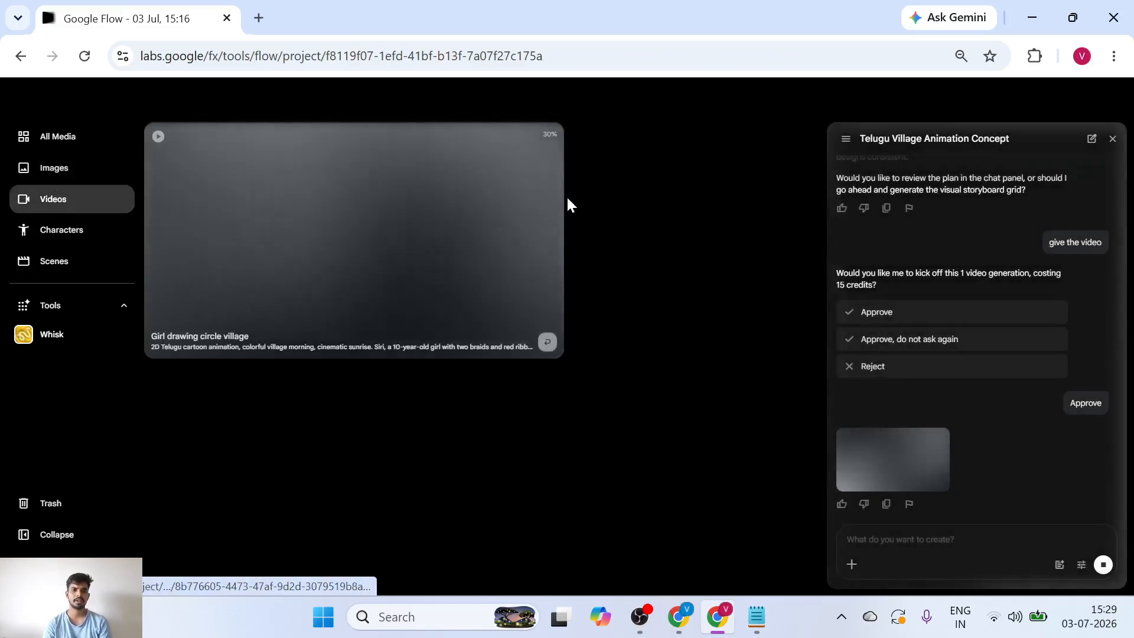
{"action": "left_click", "coordinate": [46, 172]}
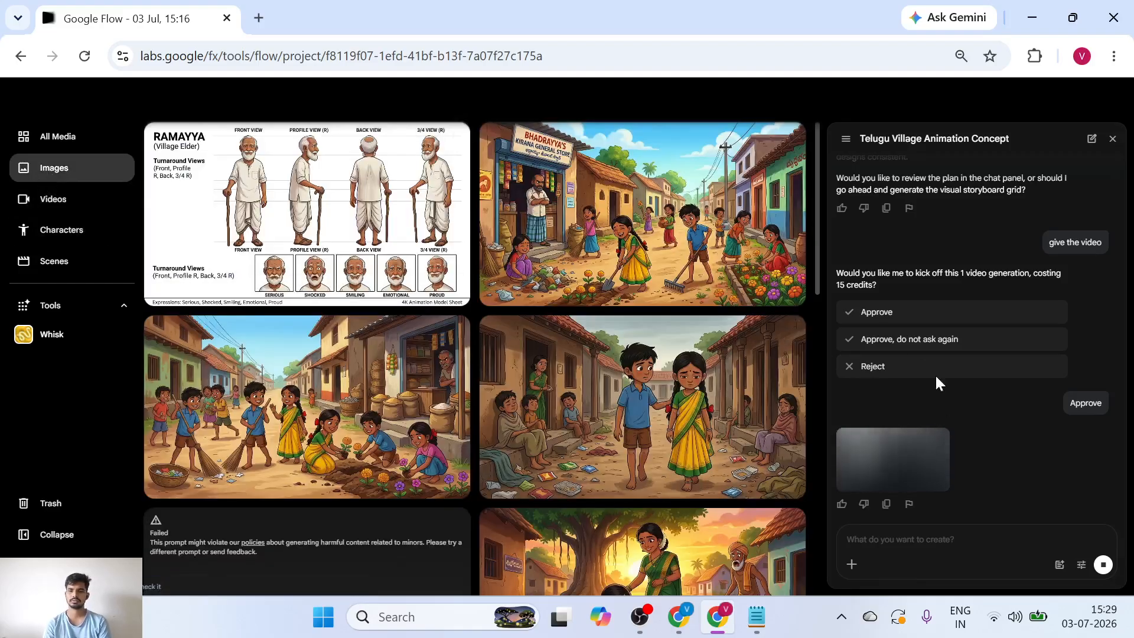
{"action": "left_click", "coordinate": [899, 323]}
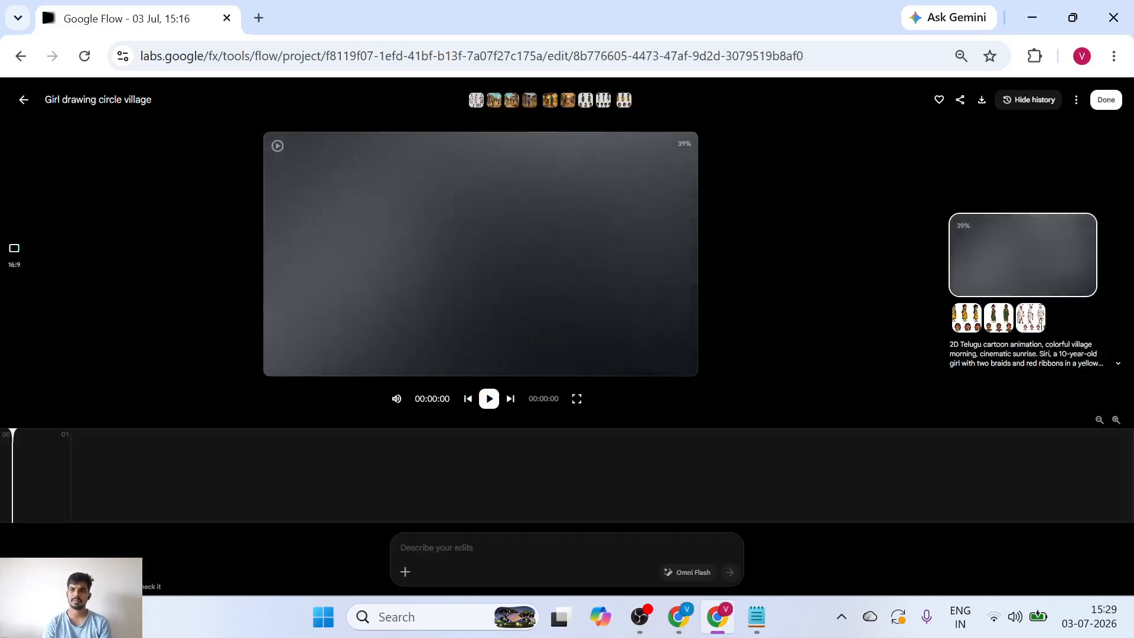
{"action": "left_click", "coordinate": [1103, 99]}
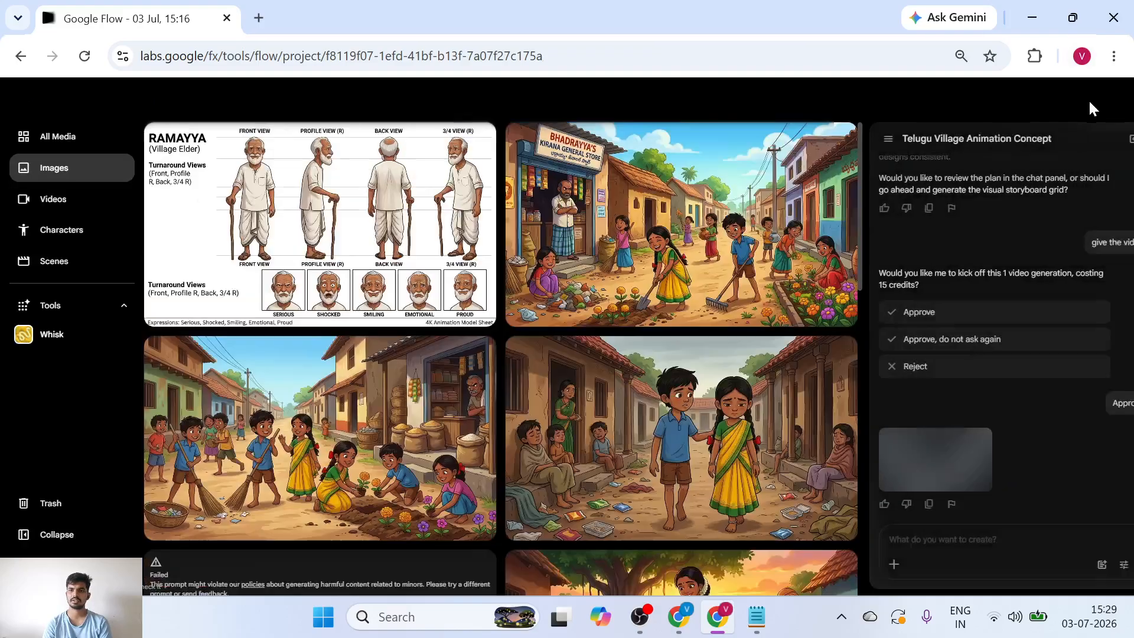
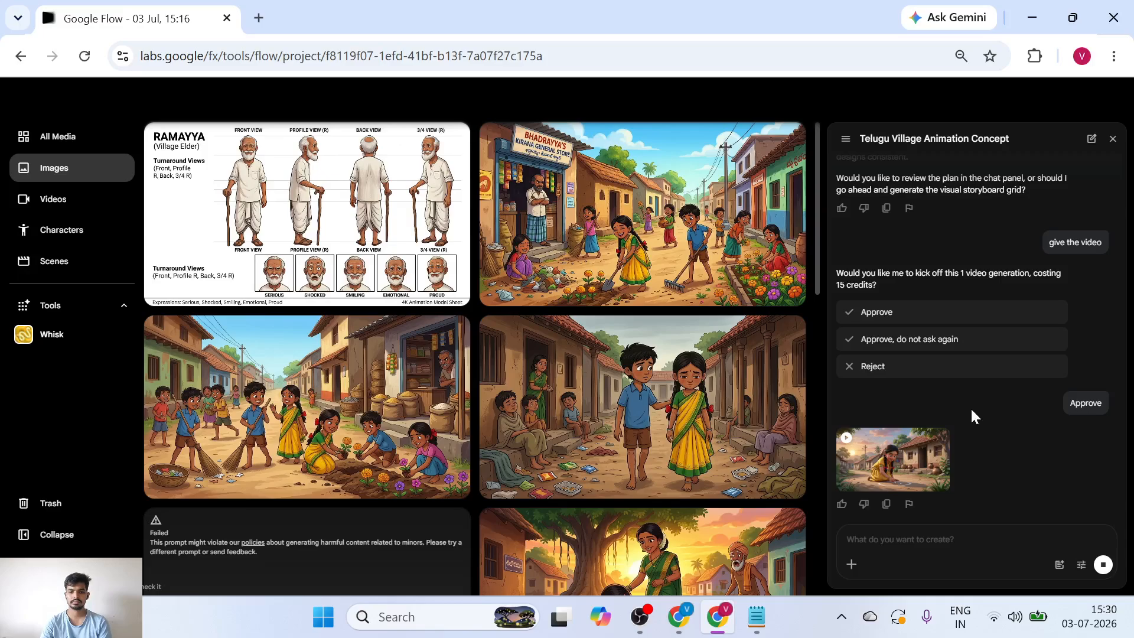
Watch the finished "Girl drawing circle village" clip in full screen, dismiss the live captions, and return to the project's images.
{"action": "left_click", "coordinate": [908, 461]}
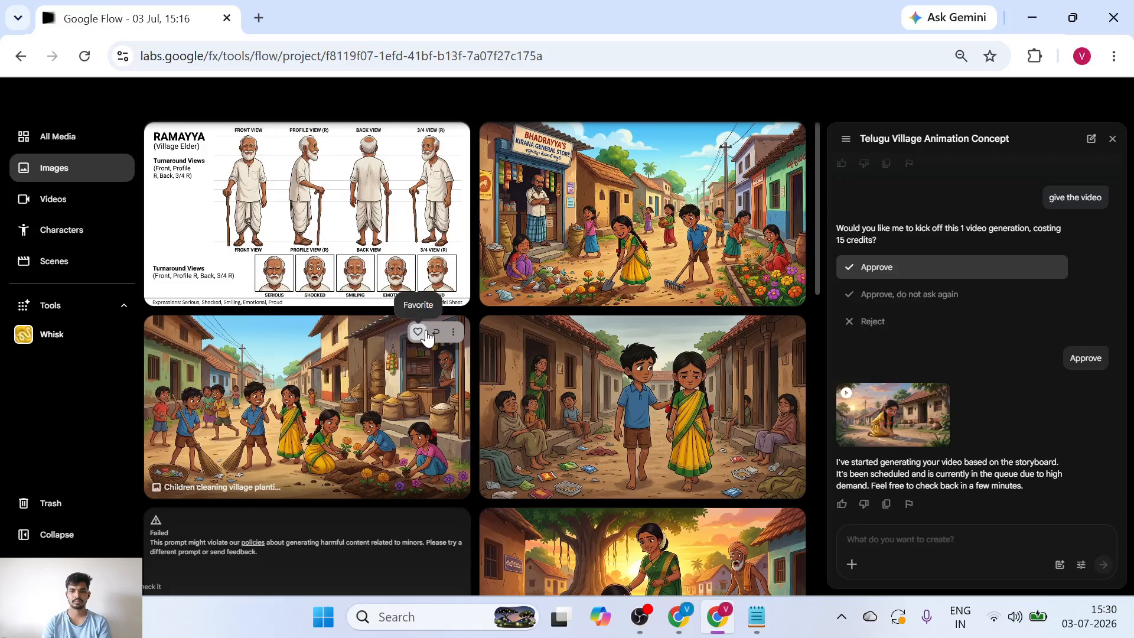
{"action": "left_click", "coordinate": [897, 434]}
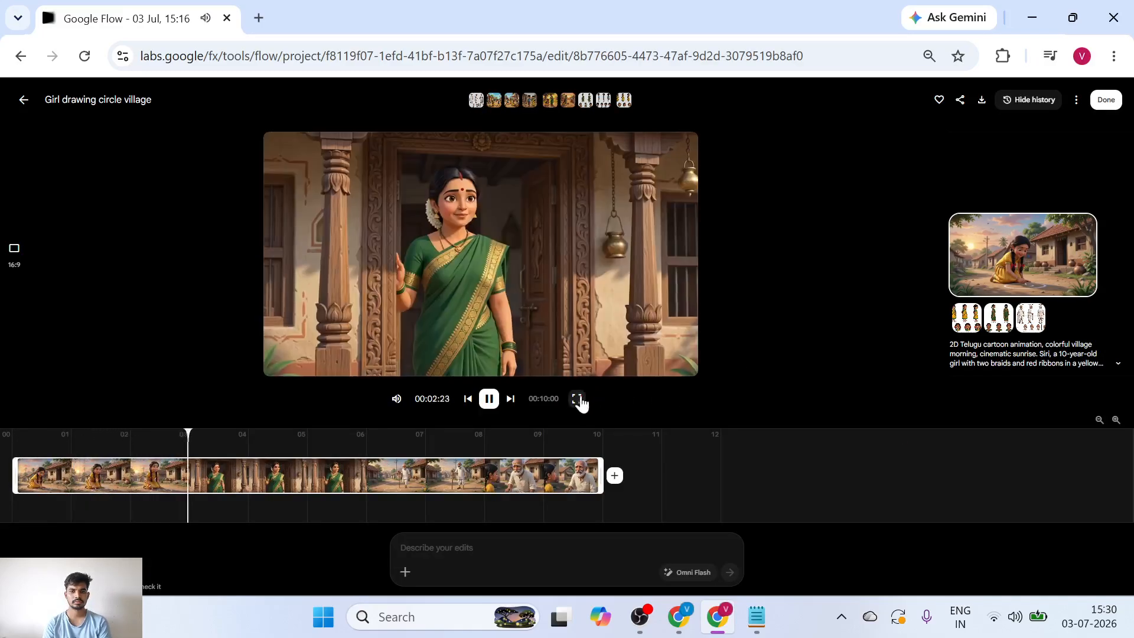
{"action": "left_click", "coordinate": [576, 399]}
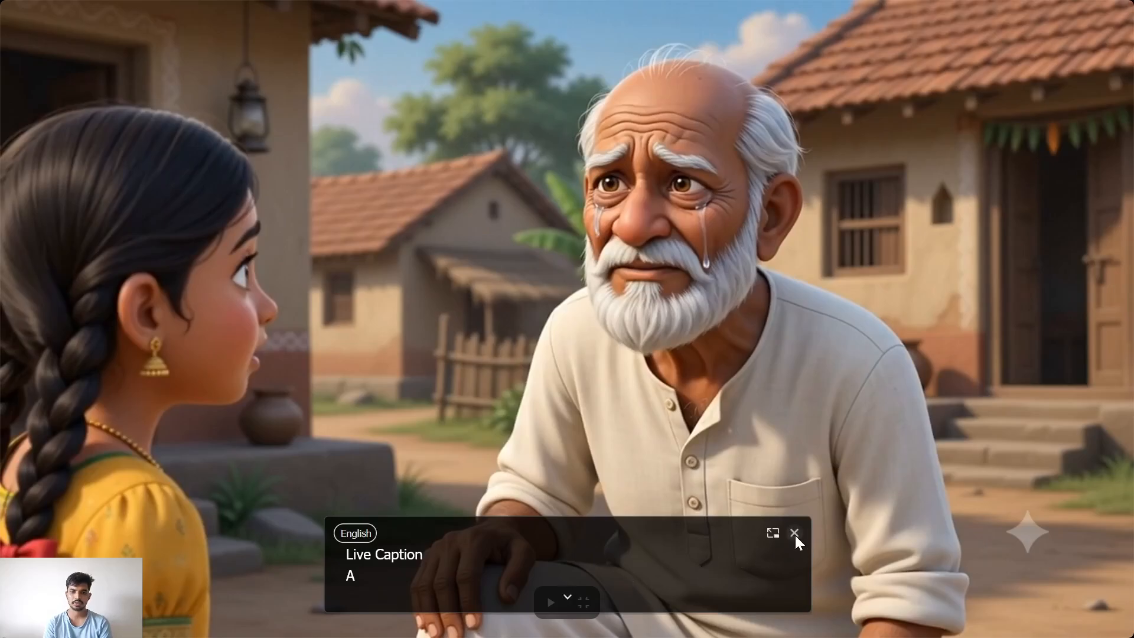
{"action": "left_click", "coordinate": [794, 533]}
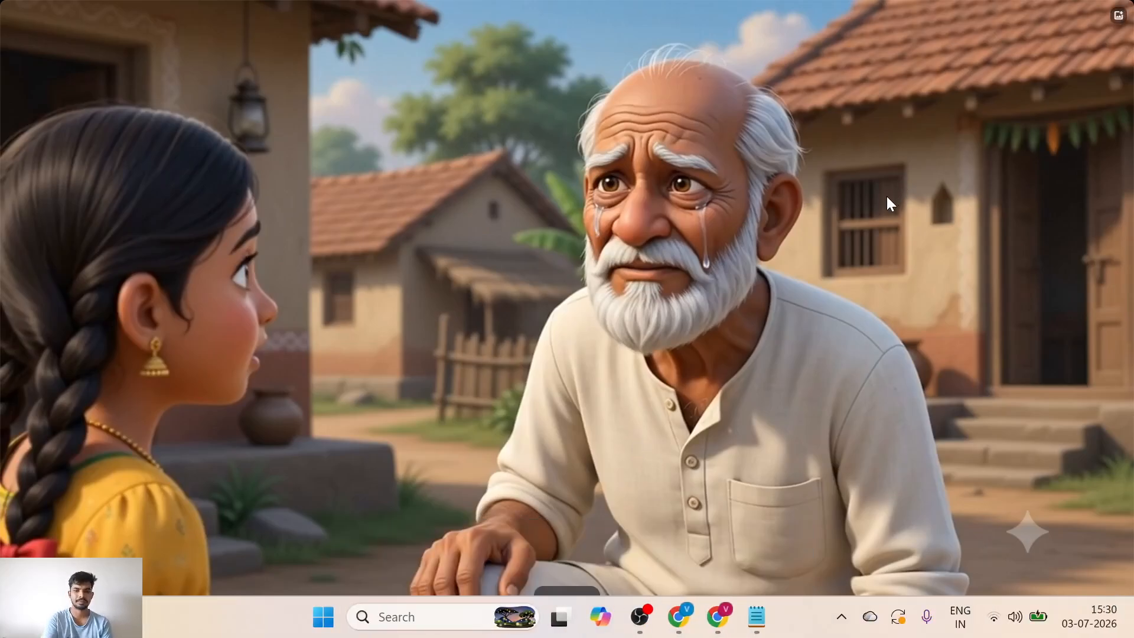
{"action": "key", "text": "super+Tab"}
{"action": "key", "text": "super+Tab"}
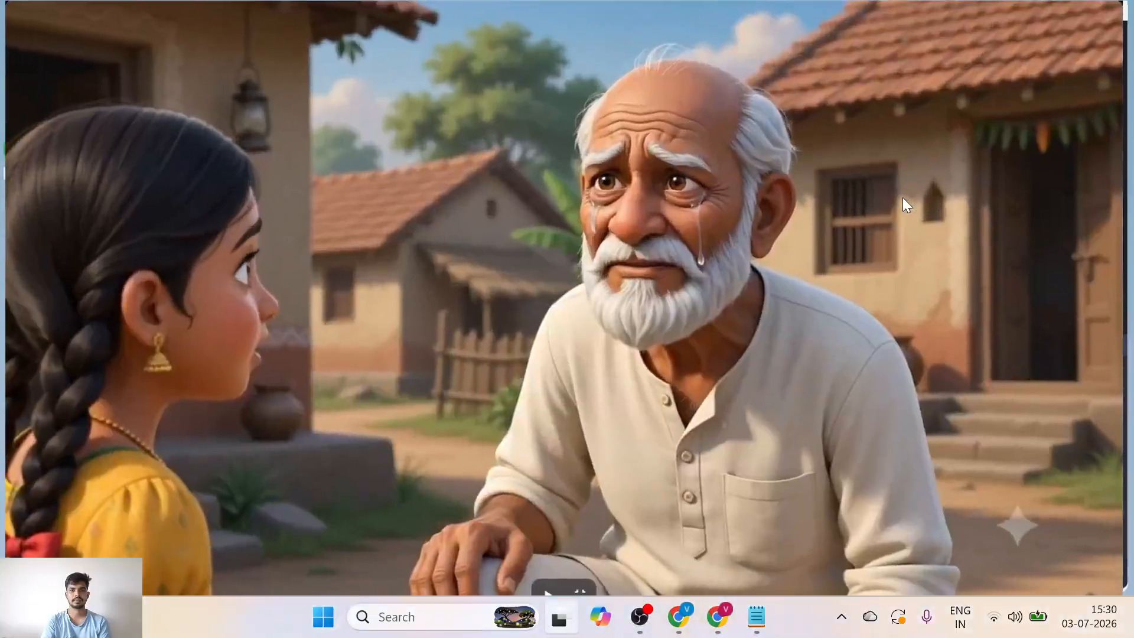
{"action": "scroll", "coordinate": [629, 223], "scroll_direction": "left", "scroll_amount": 5}
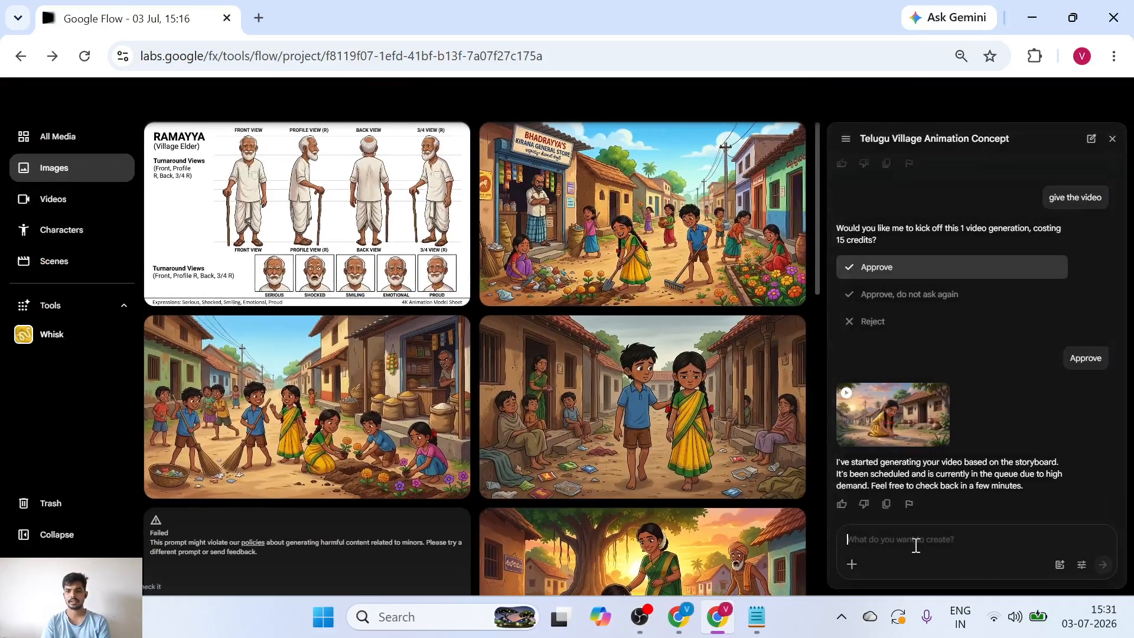
Copy the earlier village morning prompt with its Telugu dialogue from the conversation into a new message to the agent.
{"action": "scroll", "coordinate": [956, 310], "scroll_direction": "up", "scroll_amount": 10}
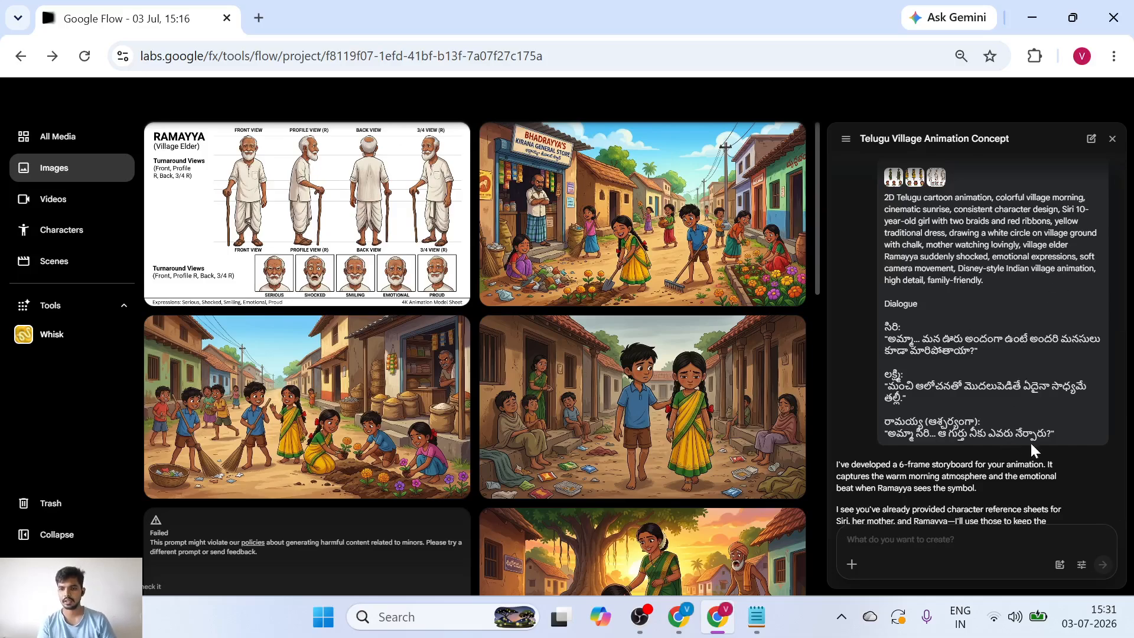
{"action": "left_click_drag", "start_coordinate": [1054, 435], "coordinate": [883, 197]}
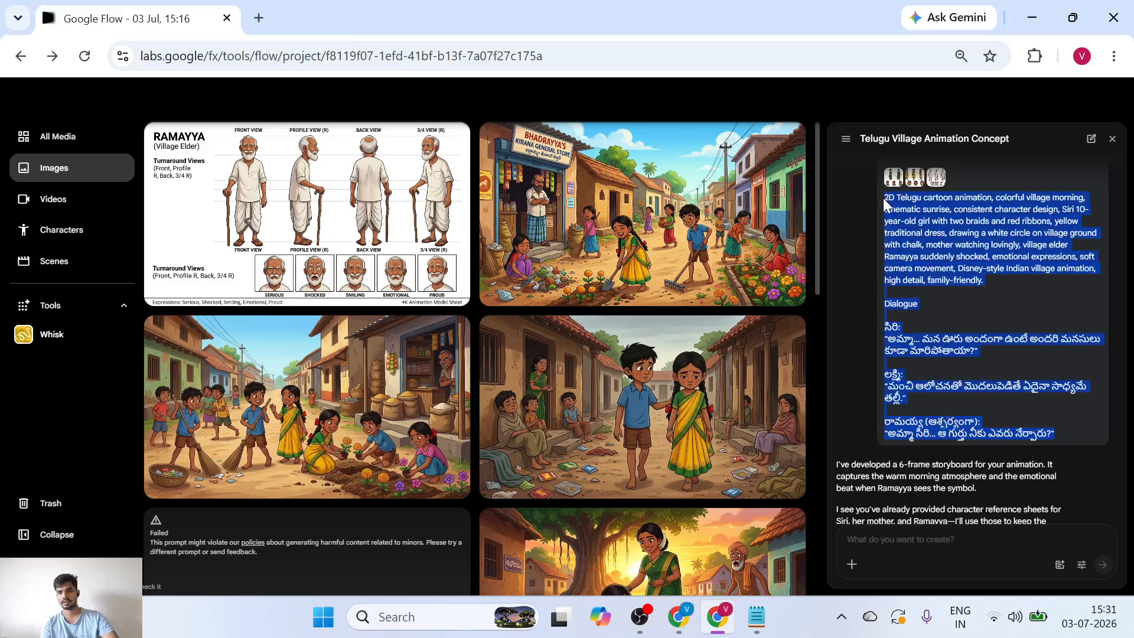
{"action": "left_click", "coordinate": [897, 537]}
{"action": "key", "text": "ctrl+v"}
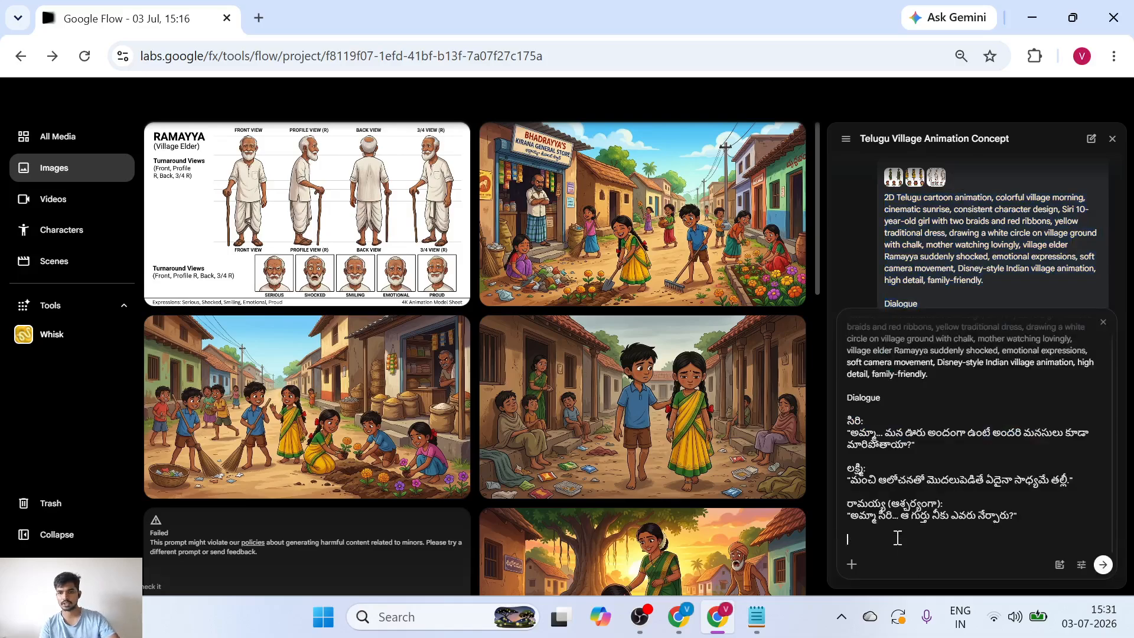
Replace the prompt's description after "colorful village morning," with "sita and her mom talking eachother outside and the ramayya arrives and talk with sita".
{"action": "scroll", "coordinate": [922, 411], "scroll_direction": "up", "scroll_amount": 1}
{"action": "left_click_drag", "start_coordinate": [950, 400], "coordinate": [961, 328]}
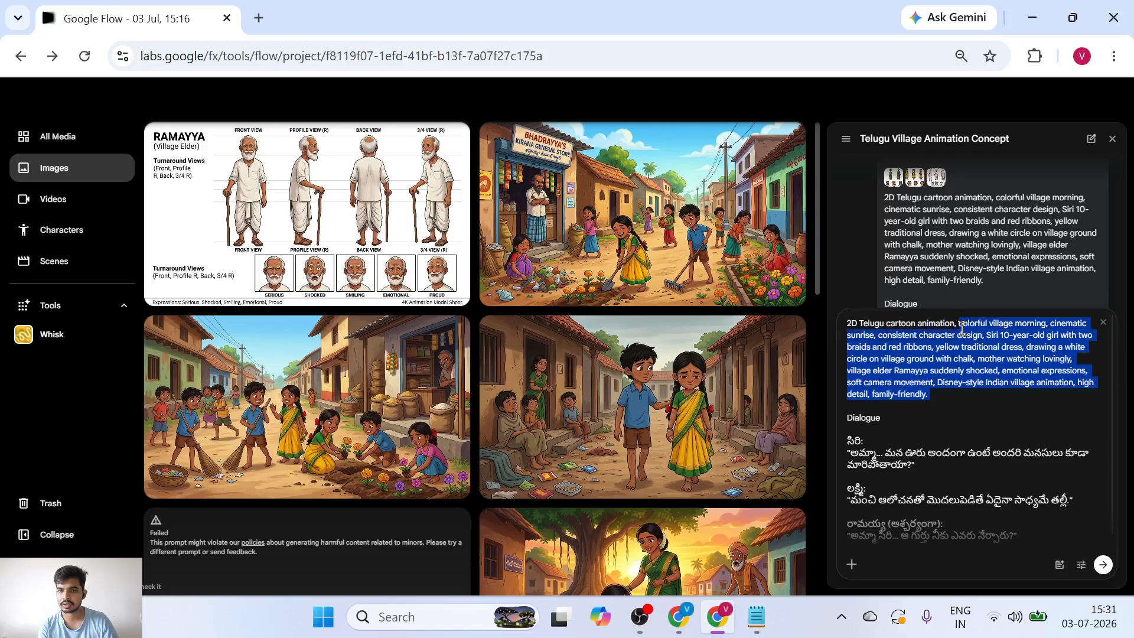
{"action": "left_click", "coordinate": [961, 328]}
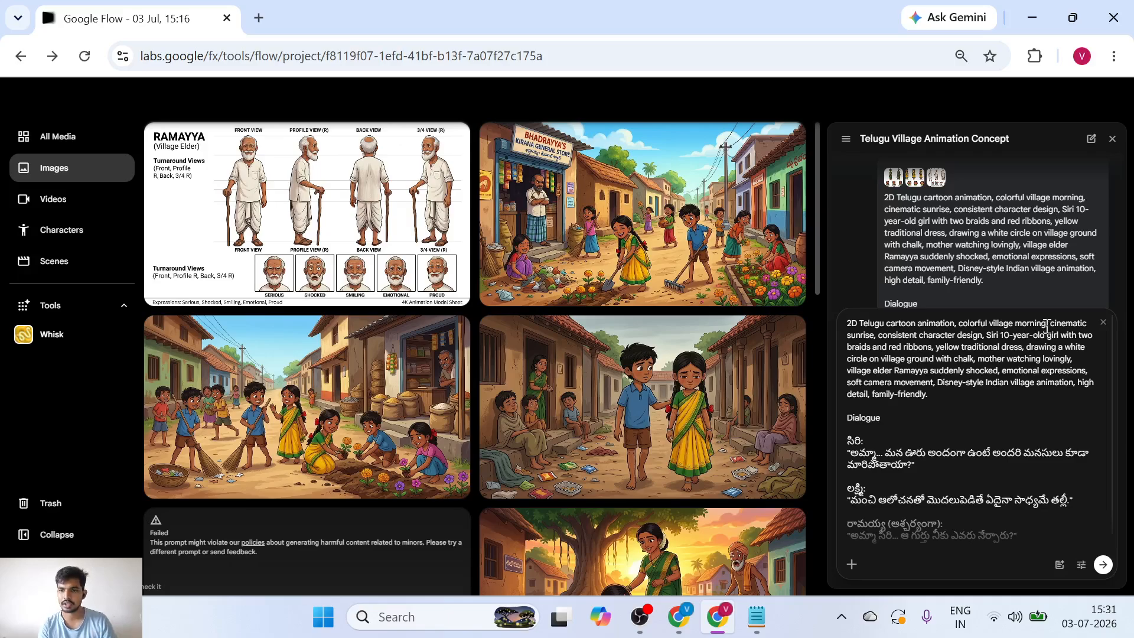
{"action": "left_click_drag", "start_coordinate": [1050, 326], "coordinate": [1040, 399]}
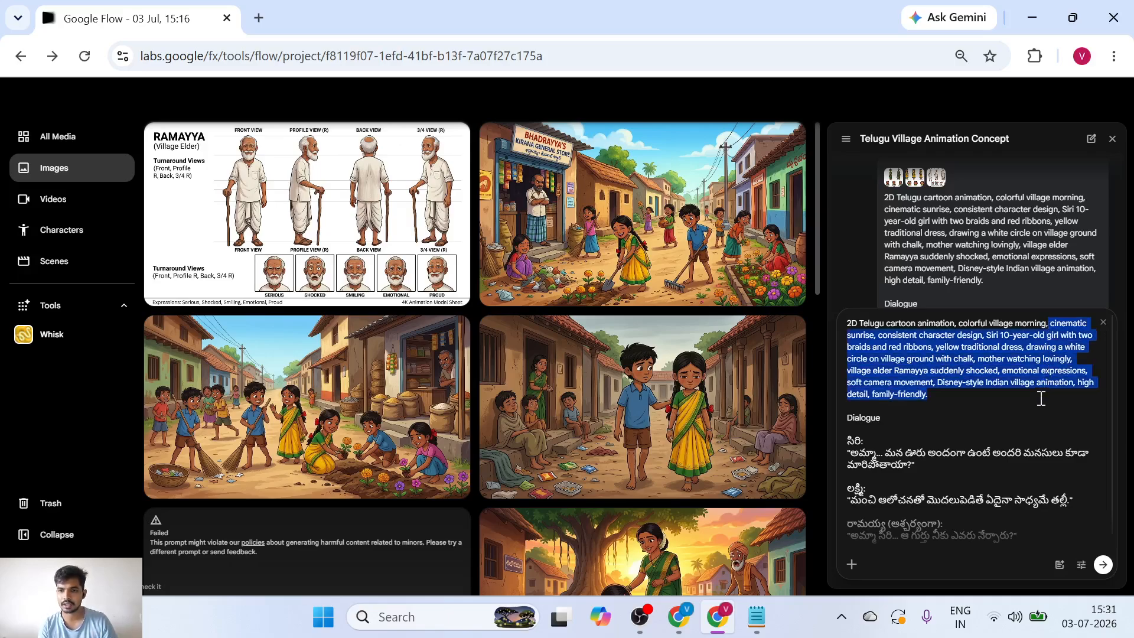
{"action": "key", "text": "BackSpace"}
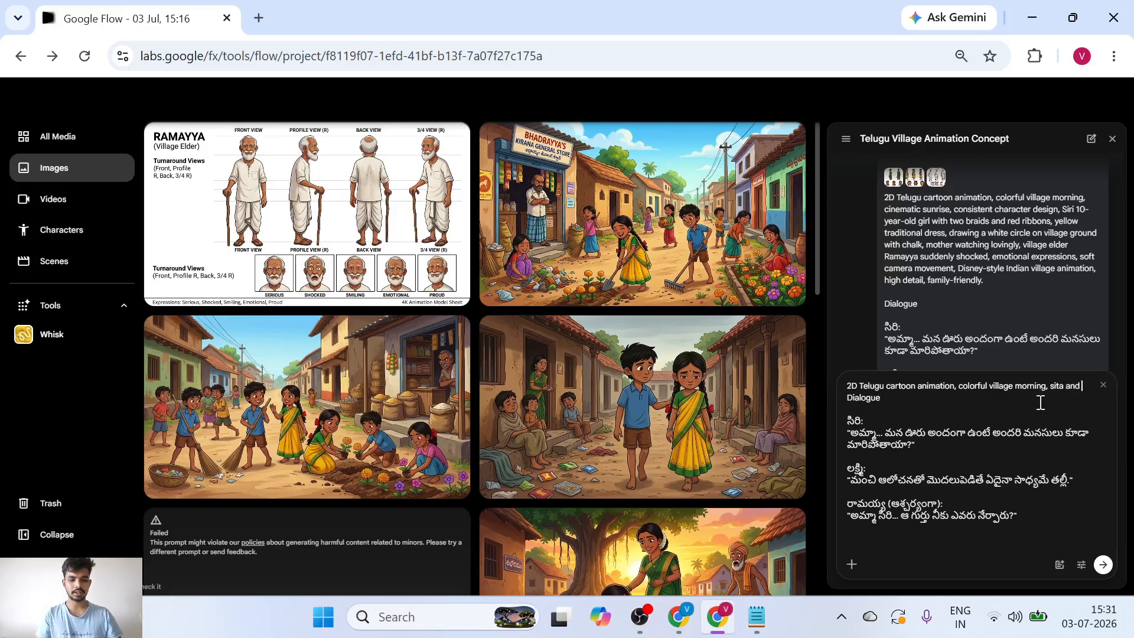
{"action": "type", "text": "r mom talking eachot"}
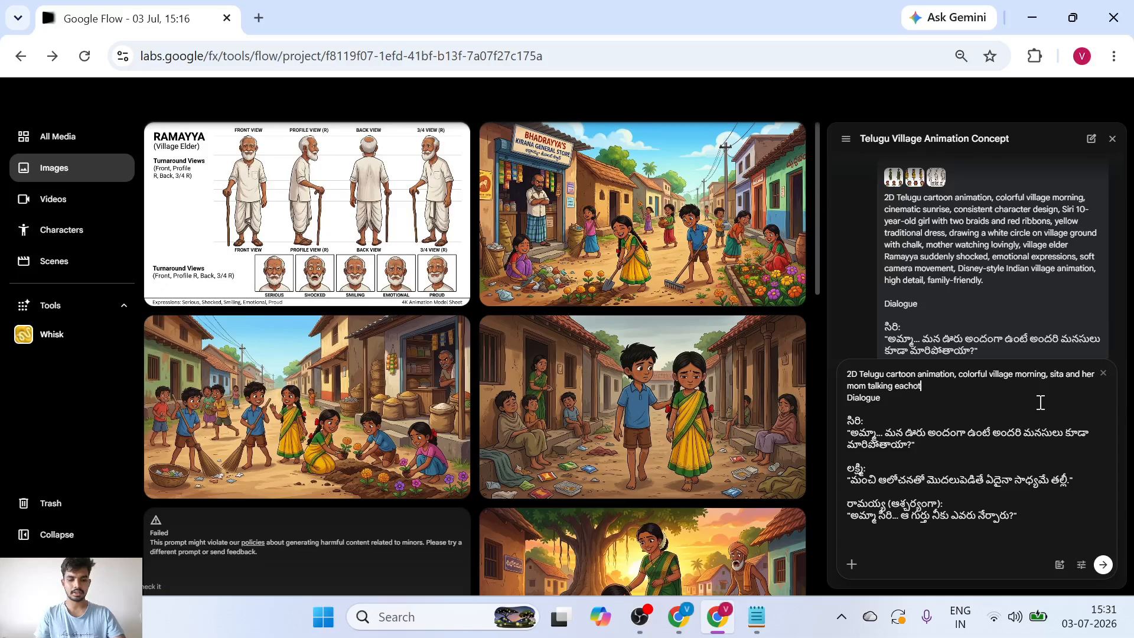
{"action": "type", "text": "her outside"}
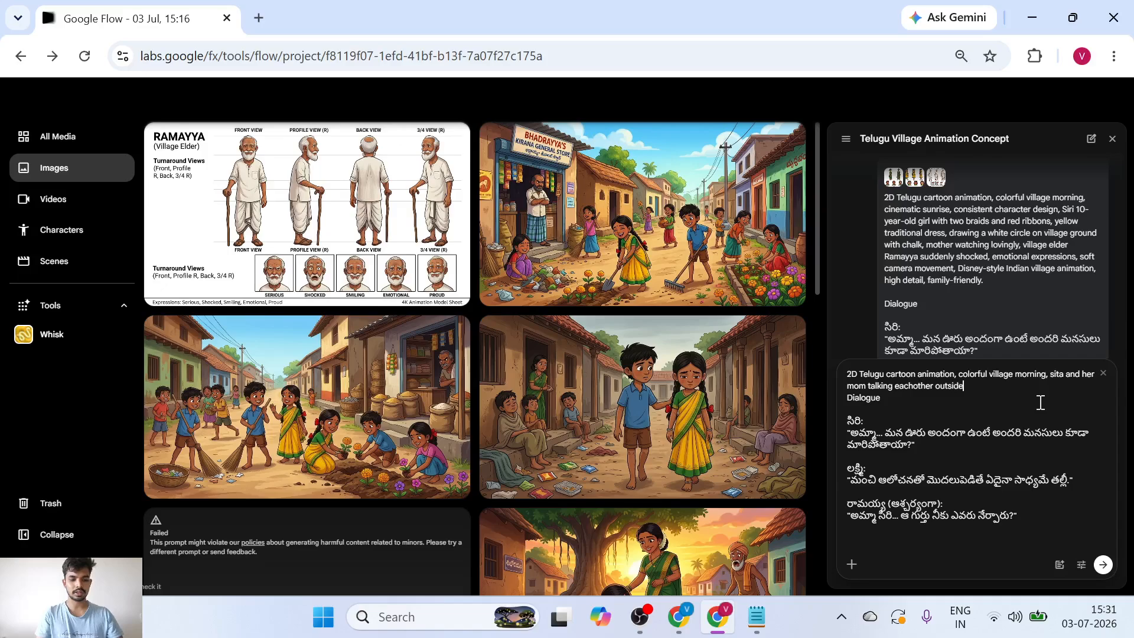
{"action": "type", "text": " and"}
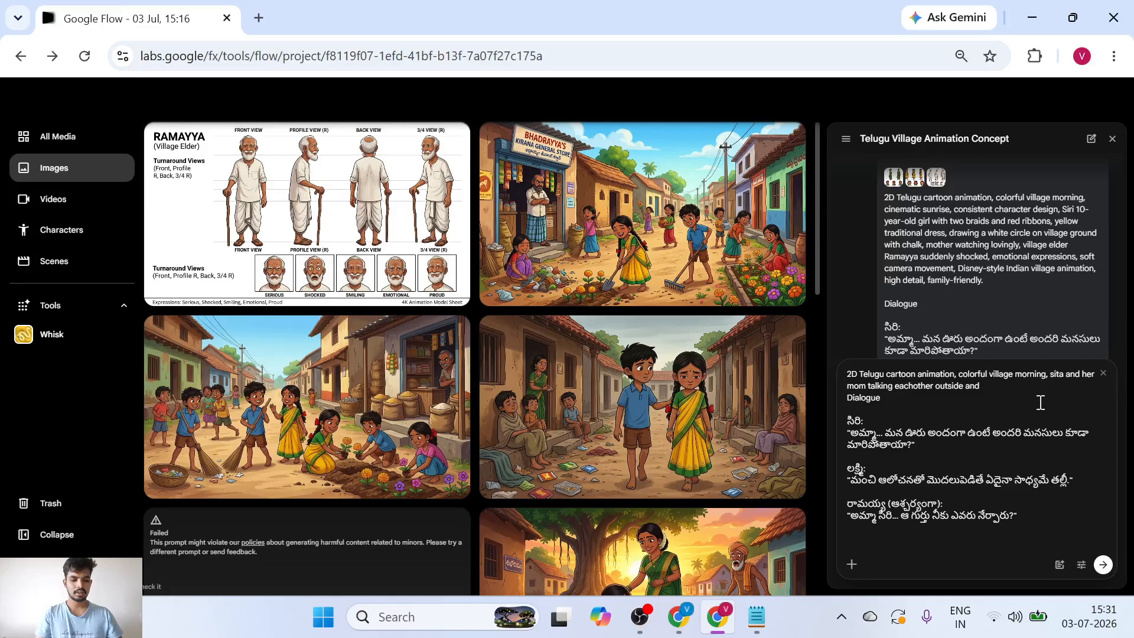
{"action": "type", "text": " suddeamayya ar"}
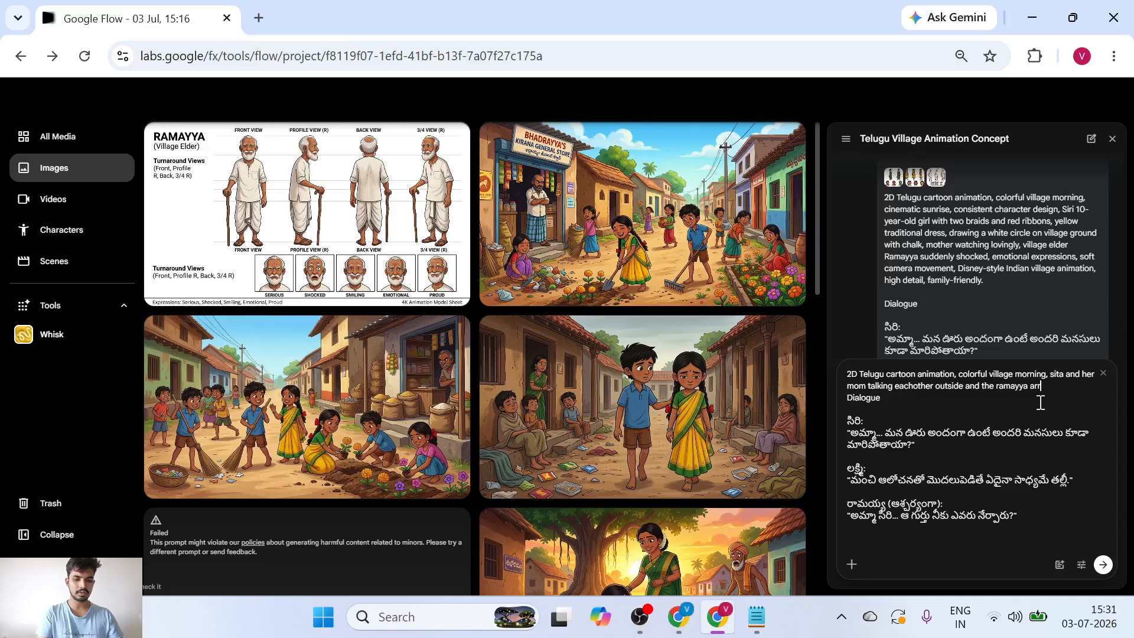
{"action": "type", "text": "rives "}
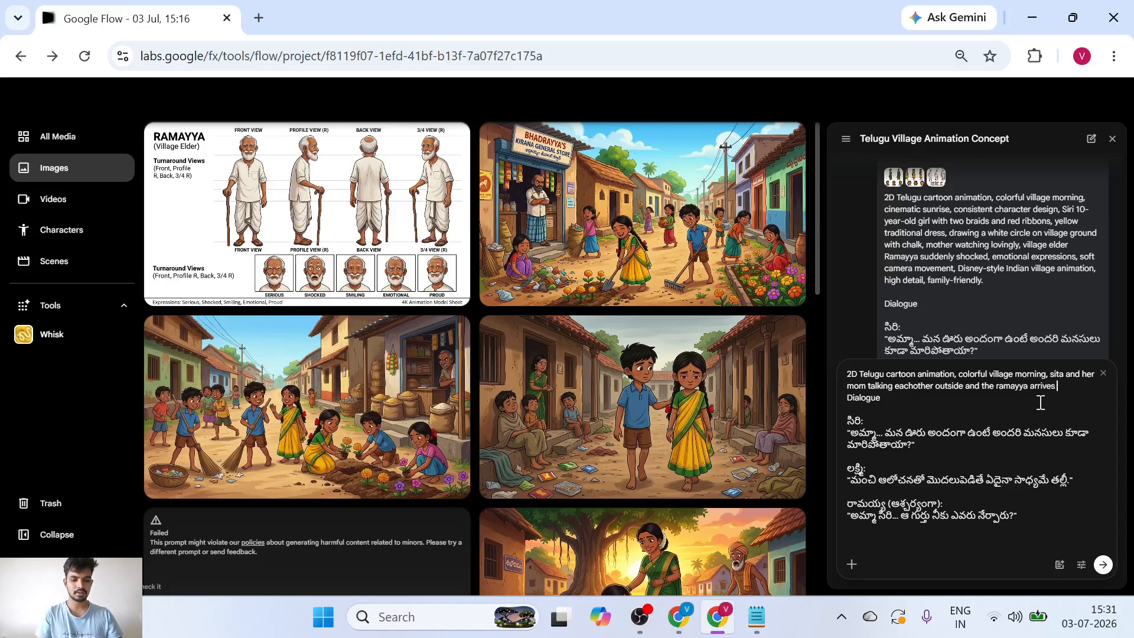
{"action": "type", "text": "and talk wi"}
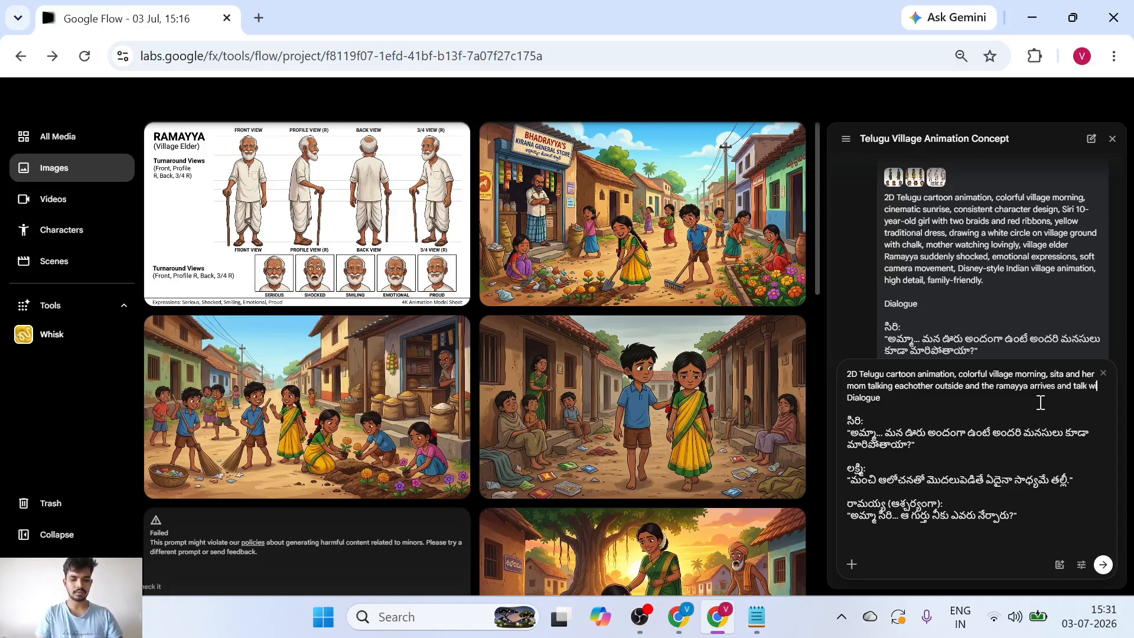
{"action": "type", "text": "th sita"}
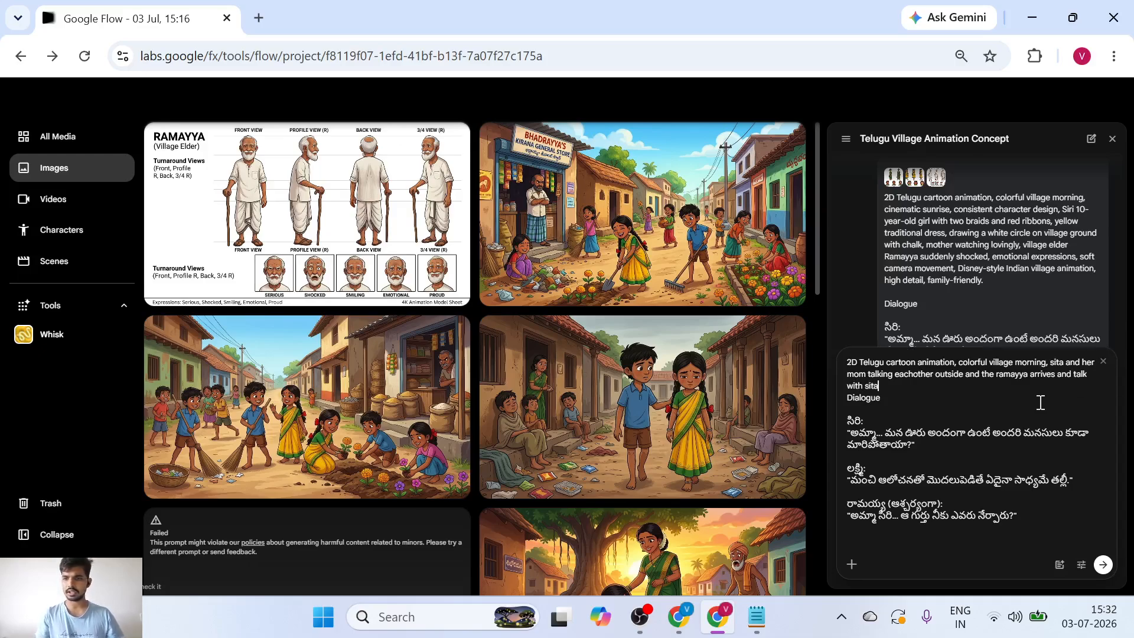
Check the girl's name in the ChatGPT story, change both "sita" mentions in the prompt to "siri", and add a blank line above "Dialogue".
{"action": "scroll", "coordinate": [679, 401], "scroll_direction": "down", "scroll_amount": 10}
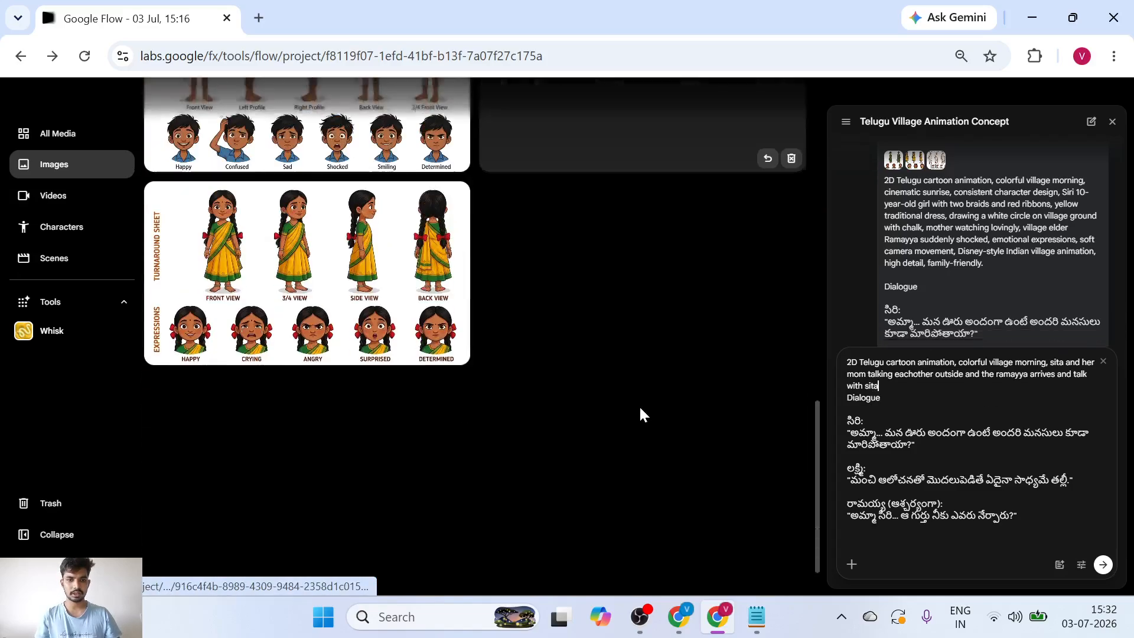
{"action": "mouse_move", "coordinate": [347, 308]}
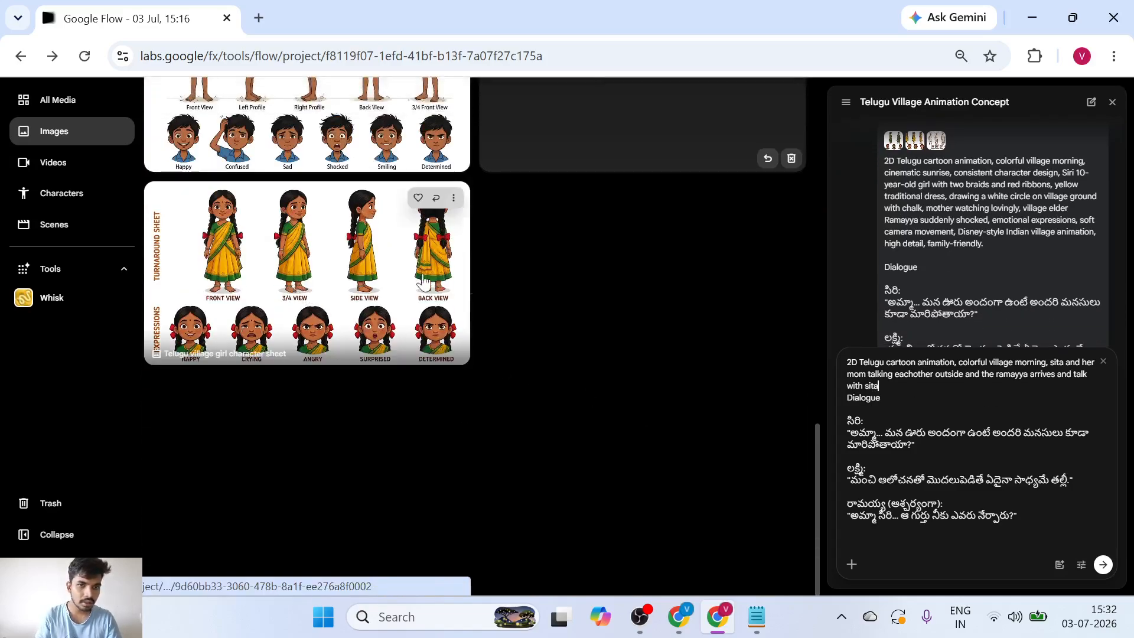
{"action": "left_click", "coordinate": [679, 616]}
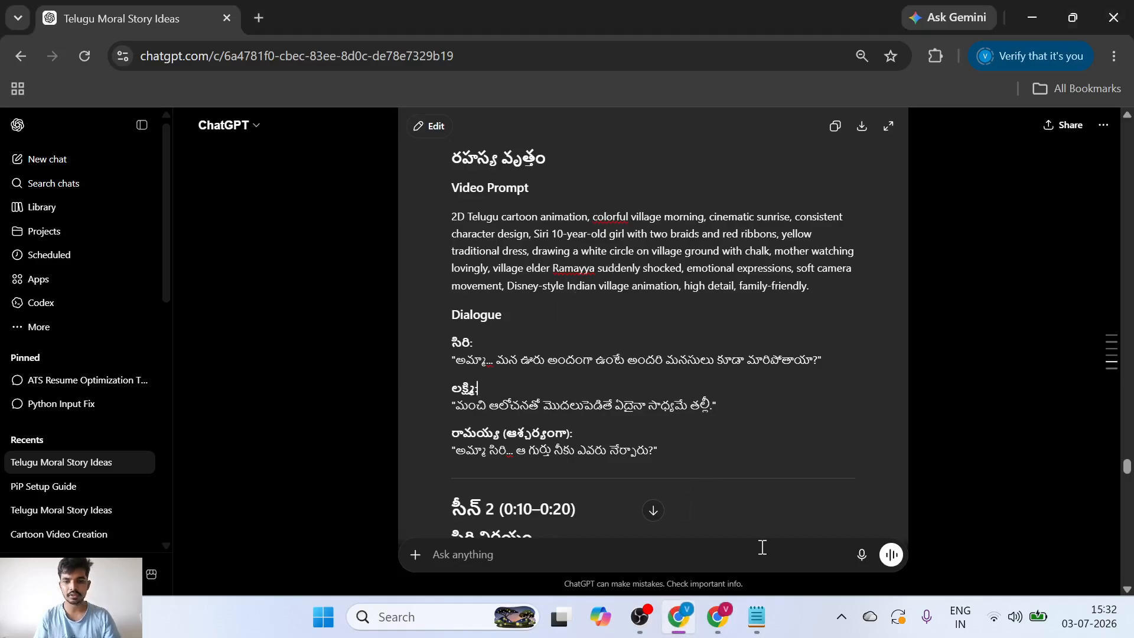
{"action": "left_click", "coordinate": [717, 616]}
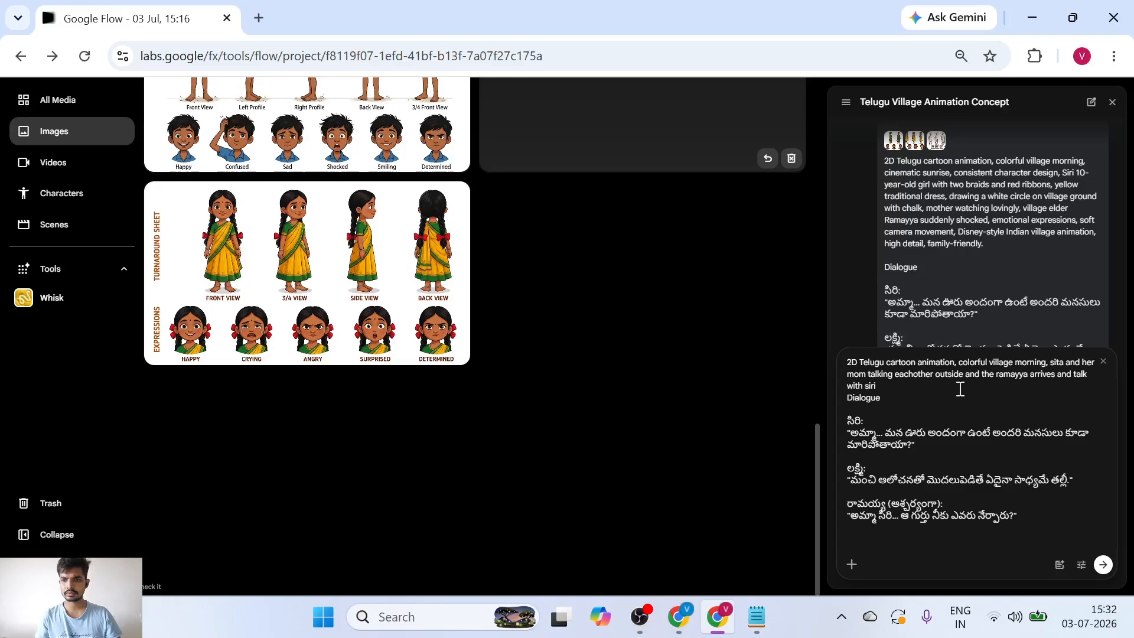
{"action": "key", "text": "BackSpace"}
{"action": "key", "text": "BackSpace"}
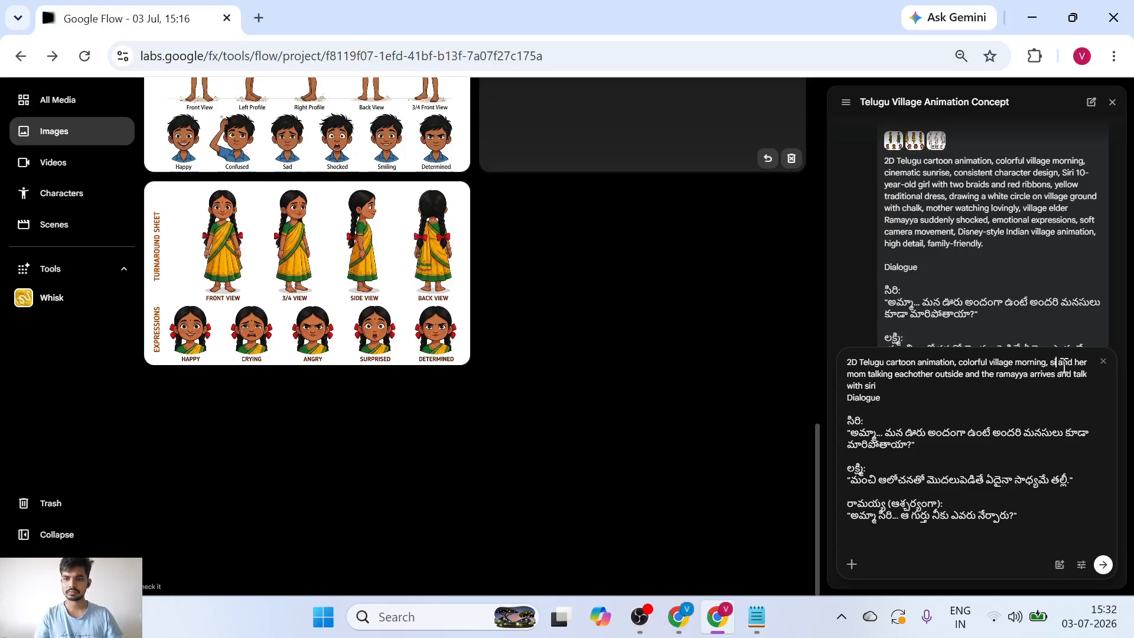
{"action": "type", "text": "ri"}
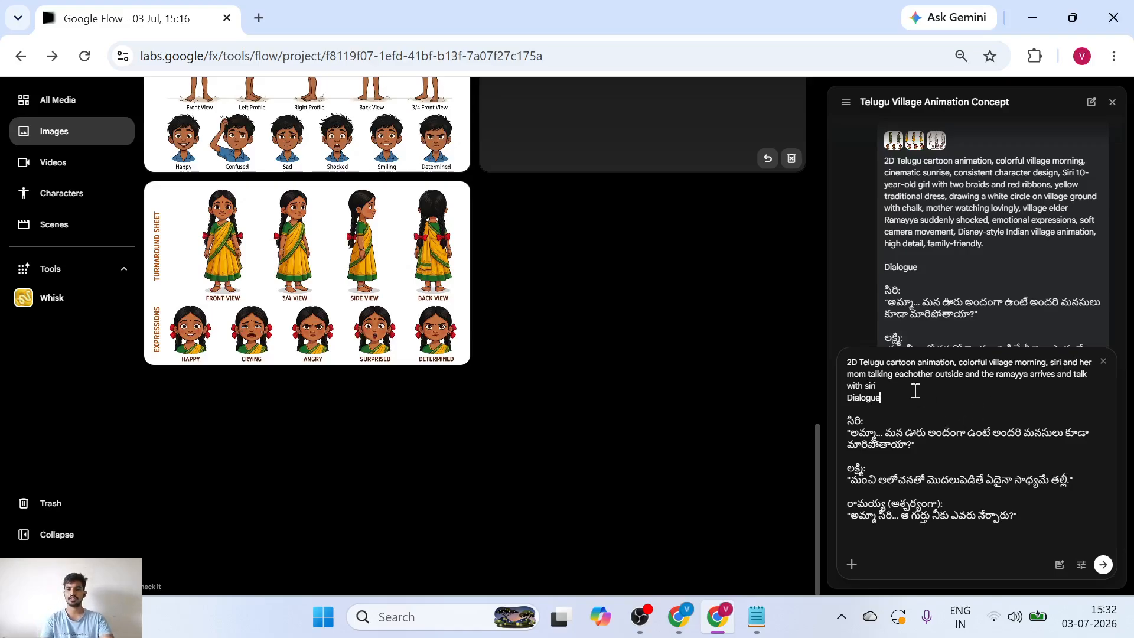
{"action": "key", "text": "Return"}
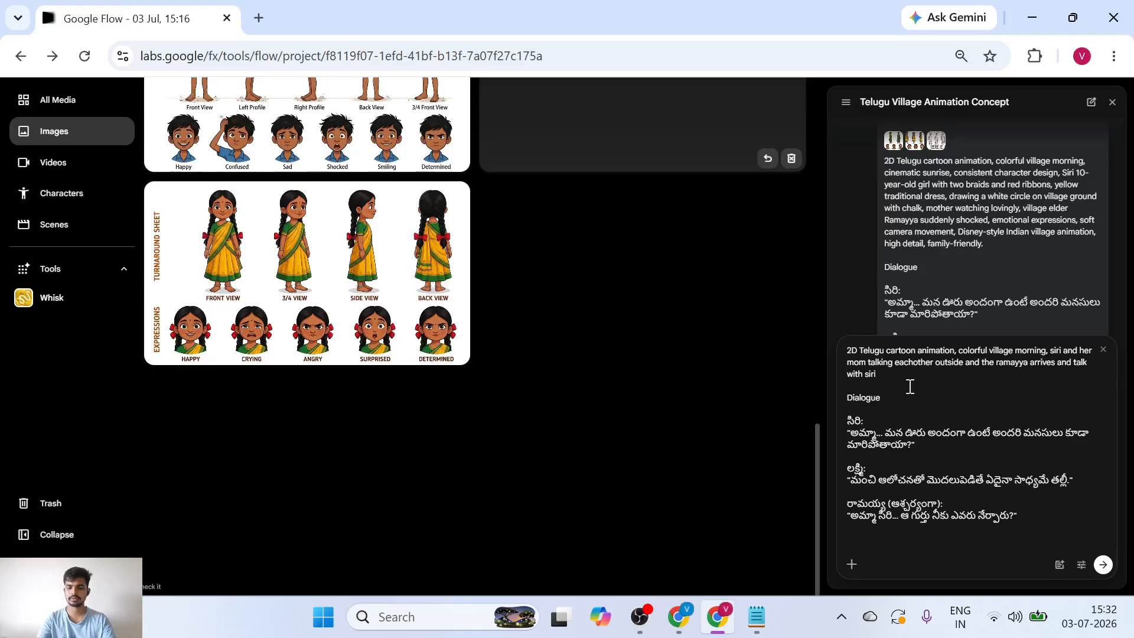
Attach the village girl, mother Lakshmi and Ramayya character sheets to the prompt as reference images.
{"action": "left_click", "coordinate": [850, 565]}
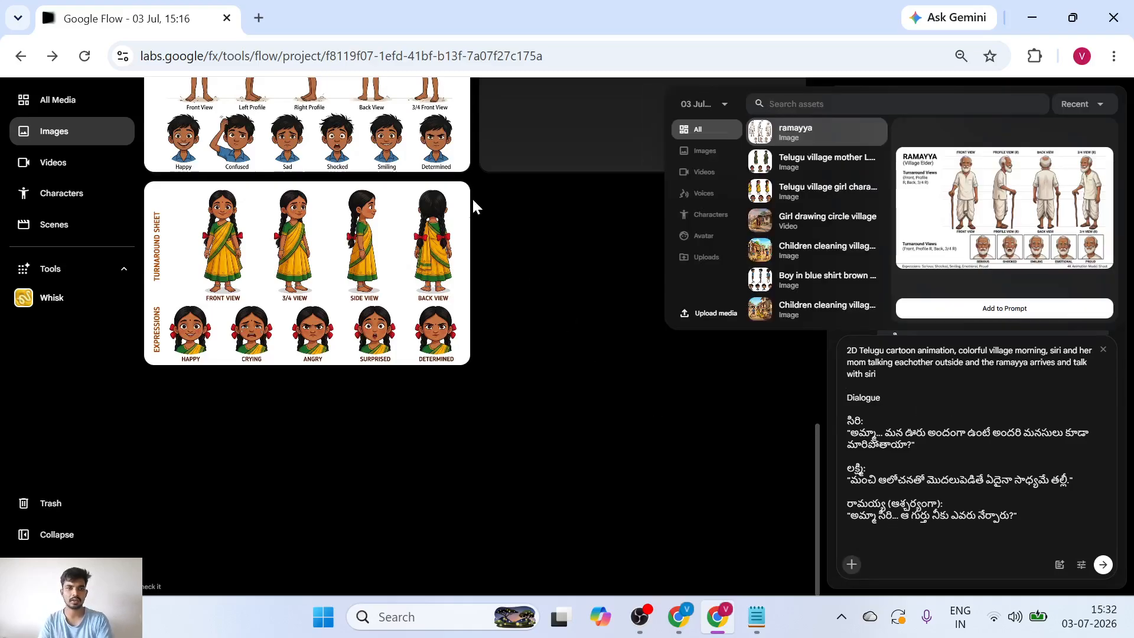
{"action": "left_click", "coordinate": [453, 198]}
{"action": "left_click", "coordinate": [453, 198]}
{"action": "left_click", "coordinate": [453, 198]}
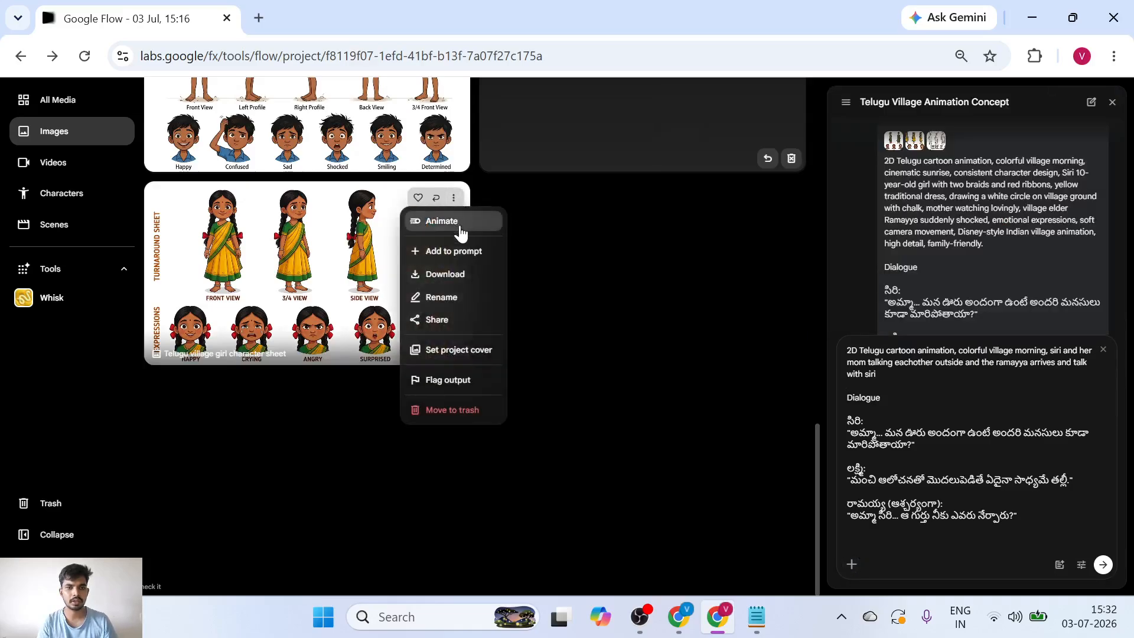
{"action": "left_click", "coordinate": [465, 253]}
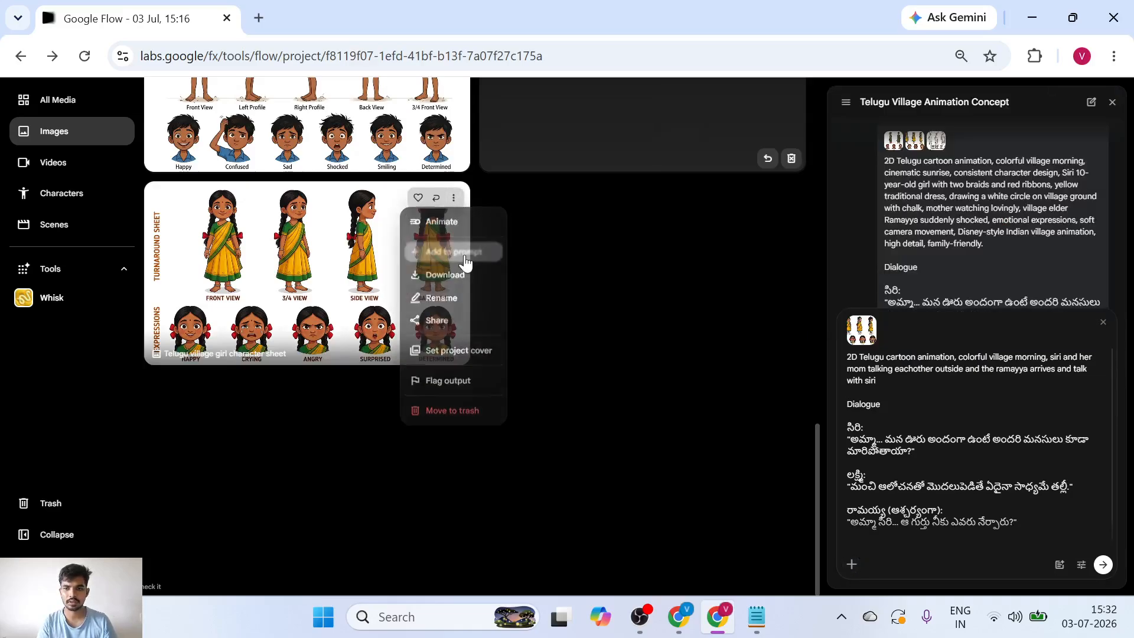
{"action": "scroll", "coordinate": [465, 260], "scroll_direction": "up", "scroll_amount": 6}
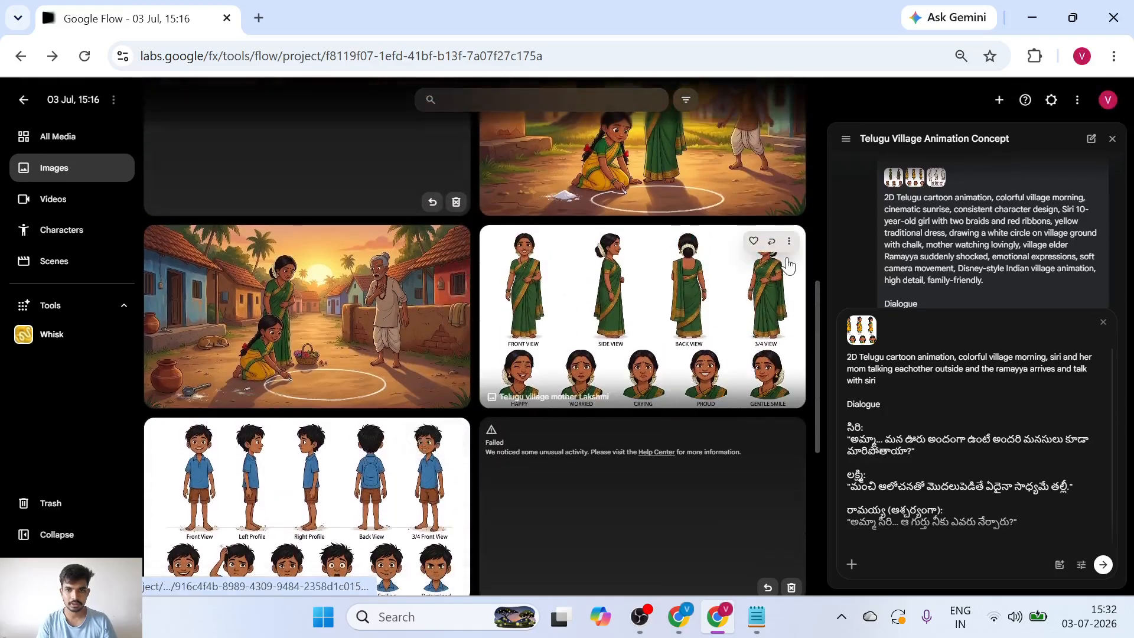
{"action": "left_click", "coordinate": [789, 244]}
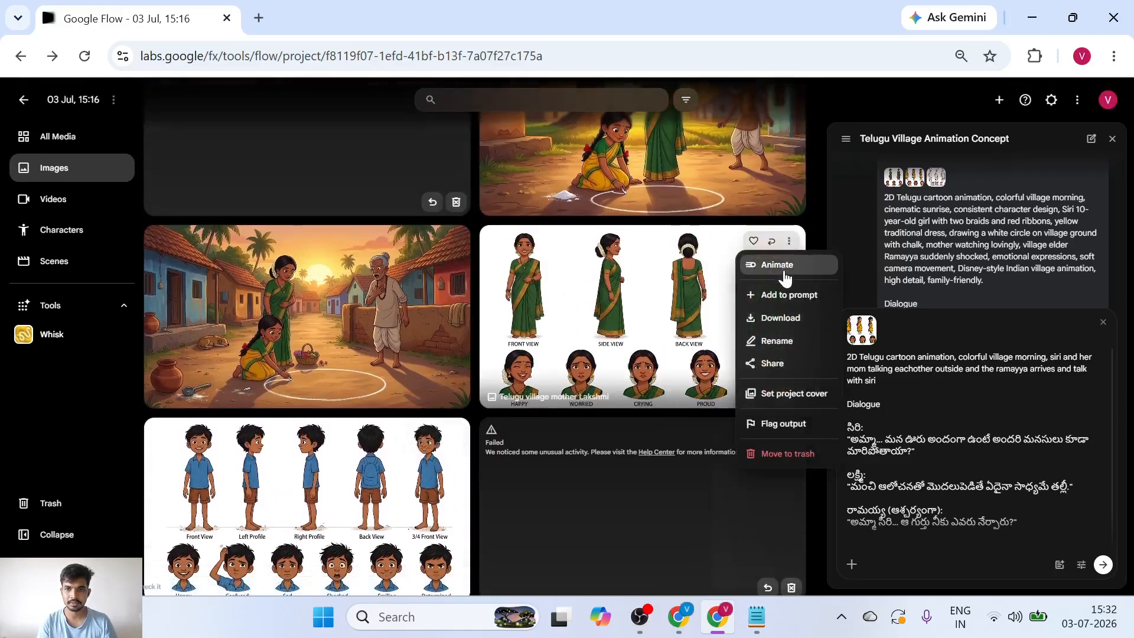
{"action": "left_click", "coordinate": [780, 294]}
{"action": "scroll", "coordinate": [560, 286], "scroll_direction": "up", "scroll_amount": 5}
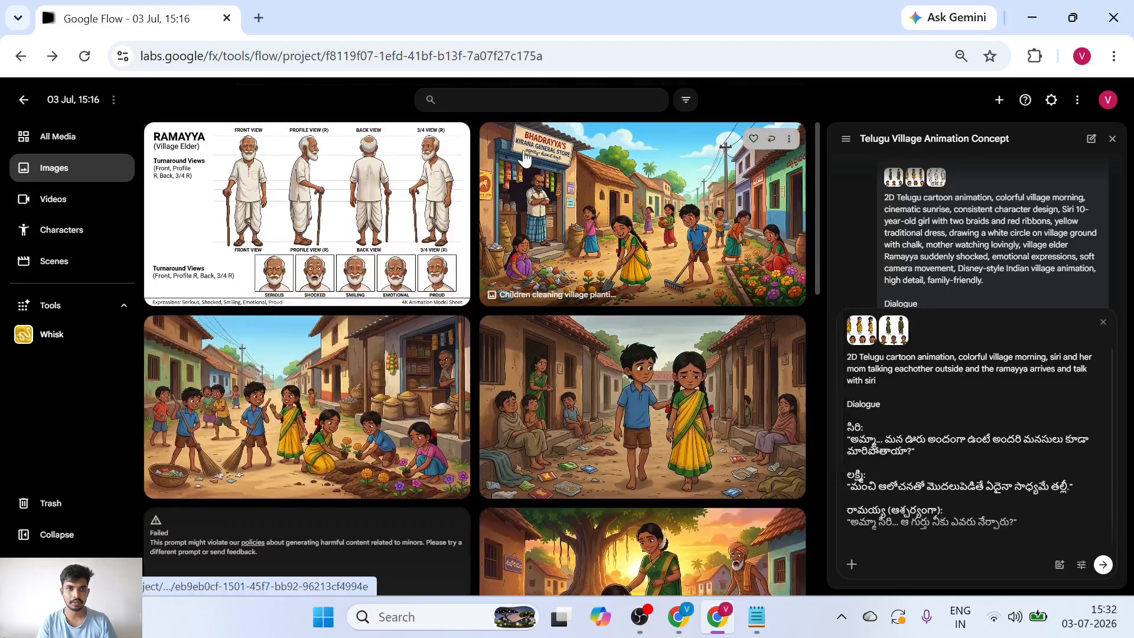
{"action": "left_click", "coordinate": [454, 138]}
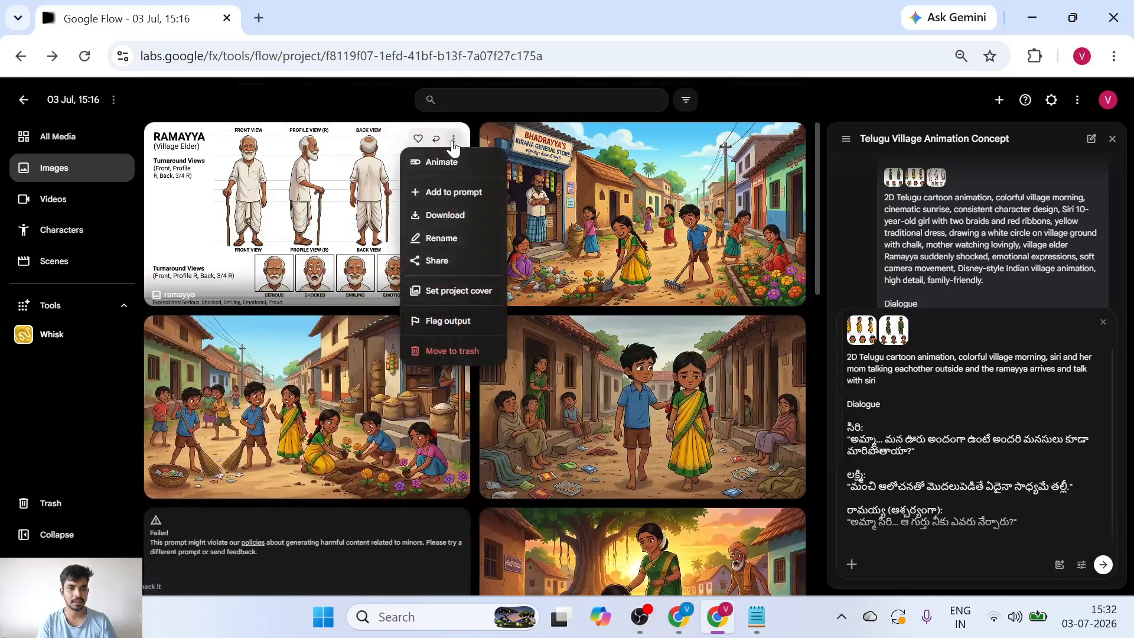
{"action": "left_click", "coordinate": [437, 192]}
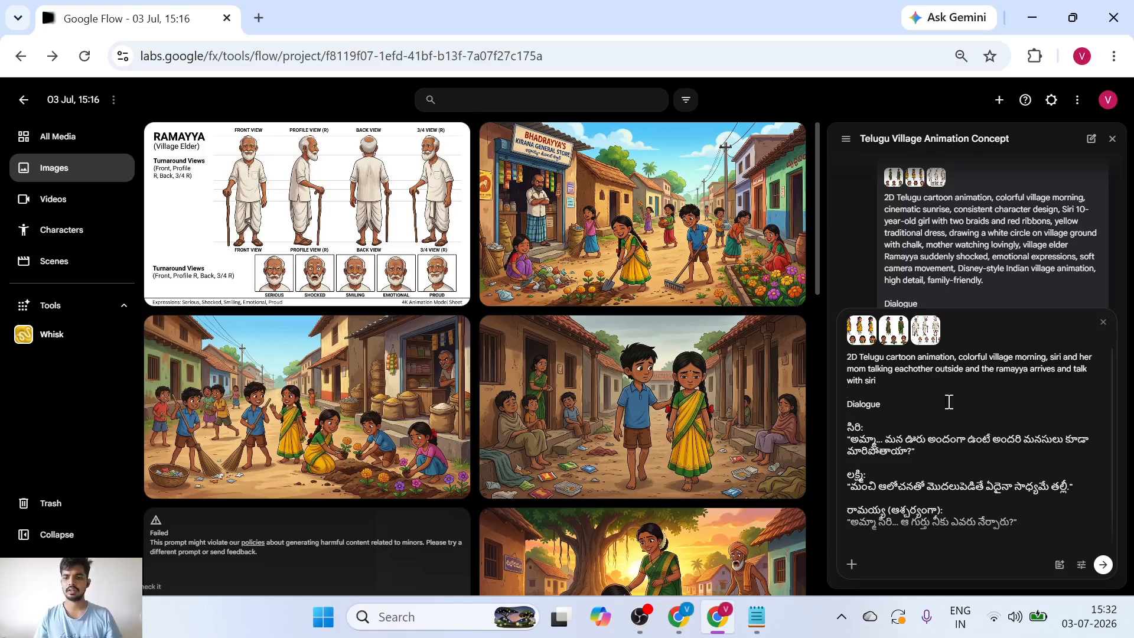
Review the agent's generation defaults, with Nano Banana 2 for images and 16:9 for videos, and save the settings.
{"action": "left_click", "coordinate": [1081, 565]}
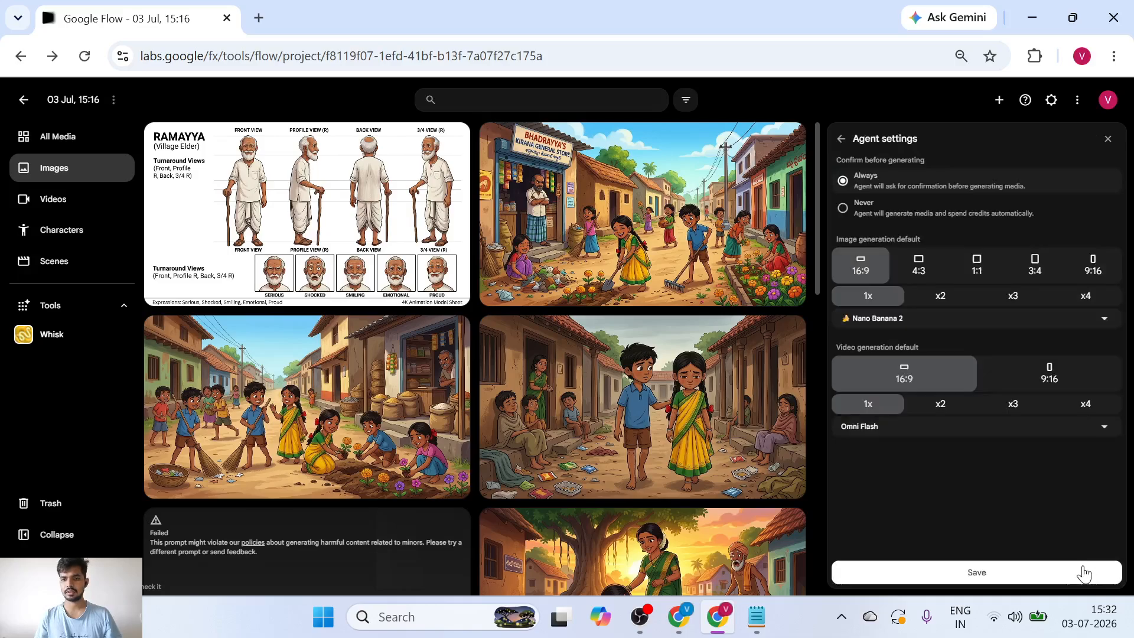
{"action": "left_click", "coordinate": [963, 317]}
{"action": "left_click", "coordinate": [960, 350]}
{"action": "left_click", "coordinate": [951, 321]}
{"action": "left_click", "coordinate": [952, 368]}
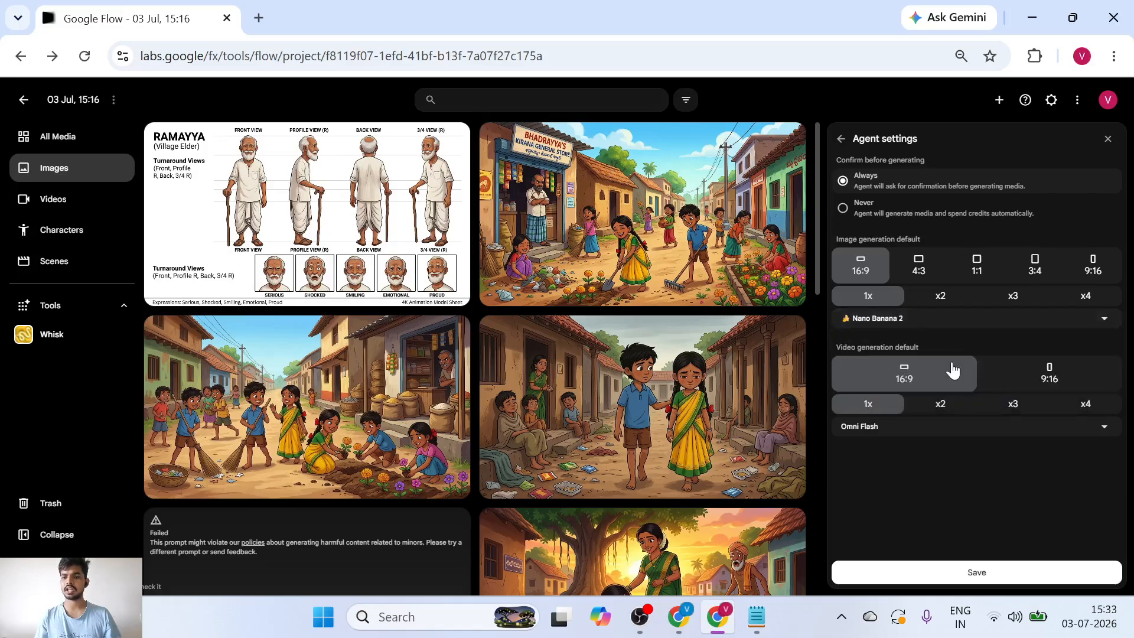
{"action": "left_click", "coordinate": [978, 573]}
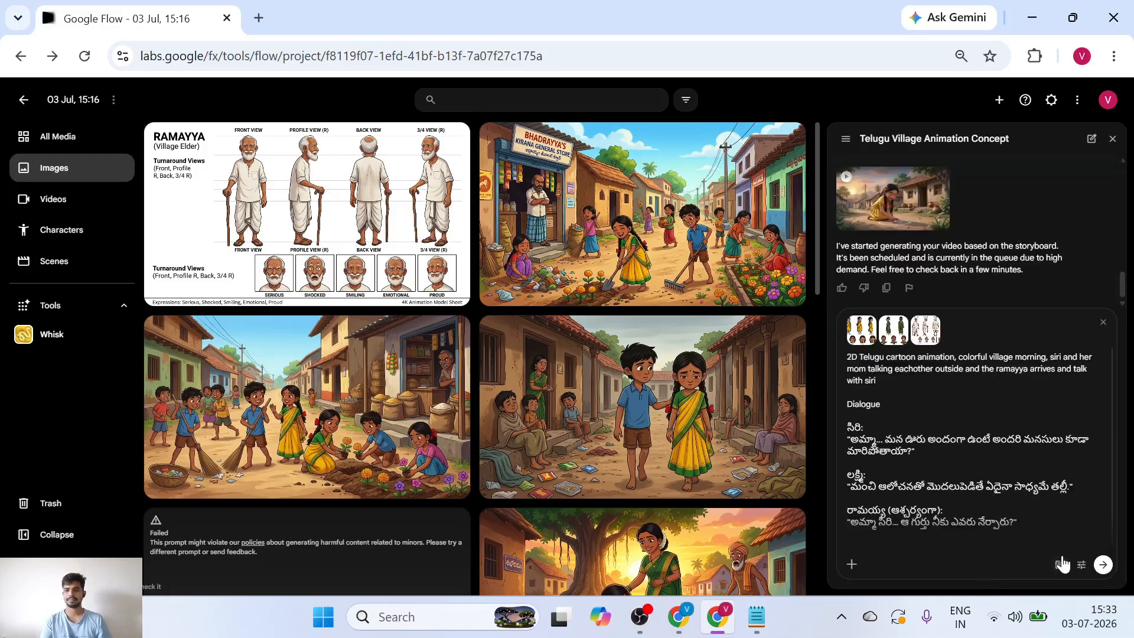
Send the village morning prompt to the agent and approve the single video generation.
{"action": "left_click", "coordinate": [1102, 565]}
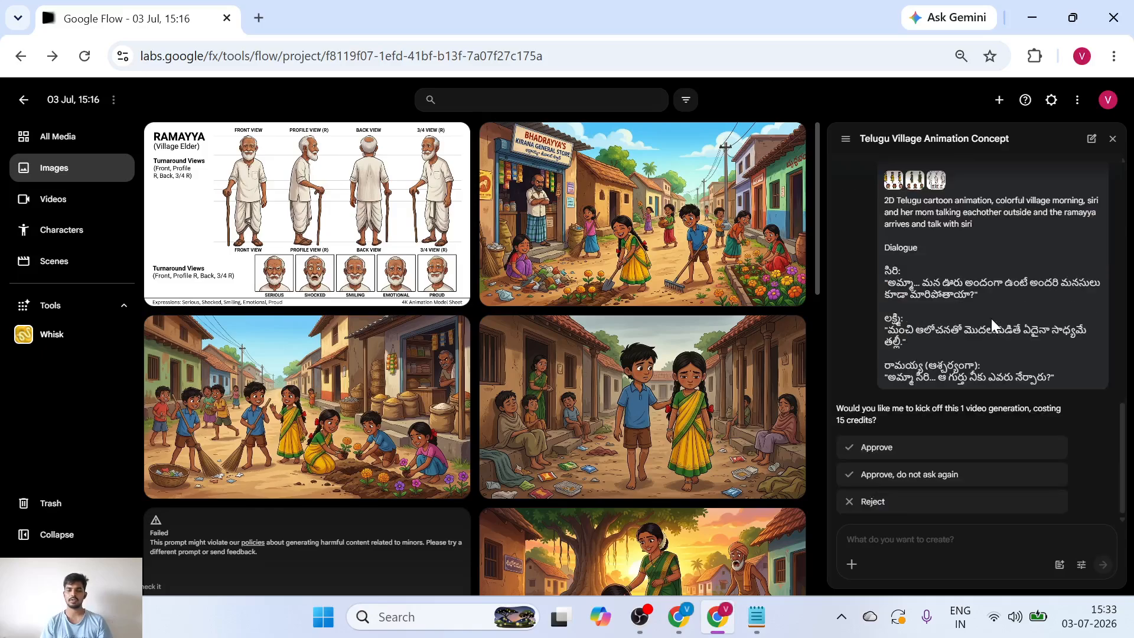
{"action": "left_click", "coordinate": [969, 450]}
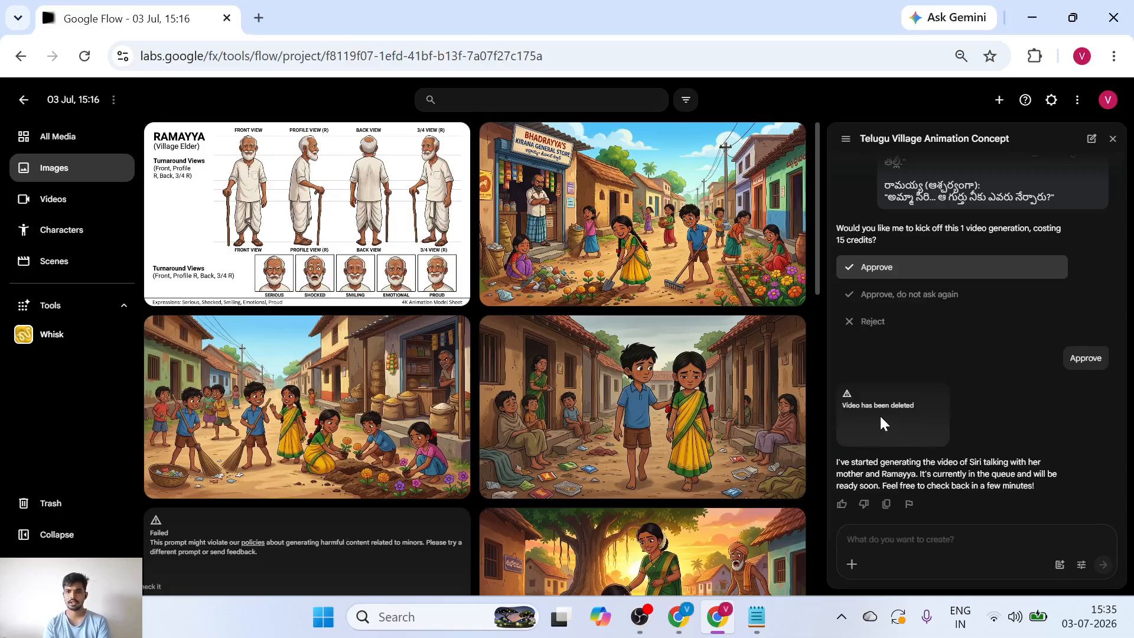
{"action": "double_click", "coordinate": [155, 550]}
{"action": "left_click_drag", "start_coordinate": [155, 550], "coordinate": [271, 550]}
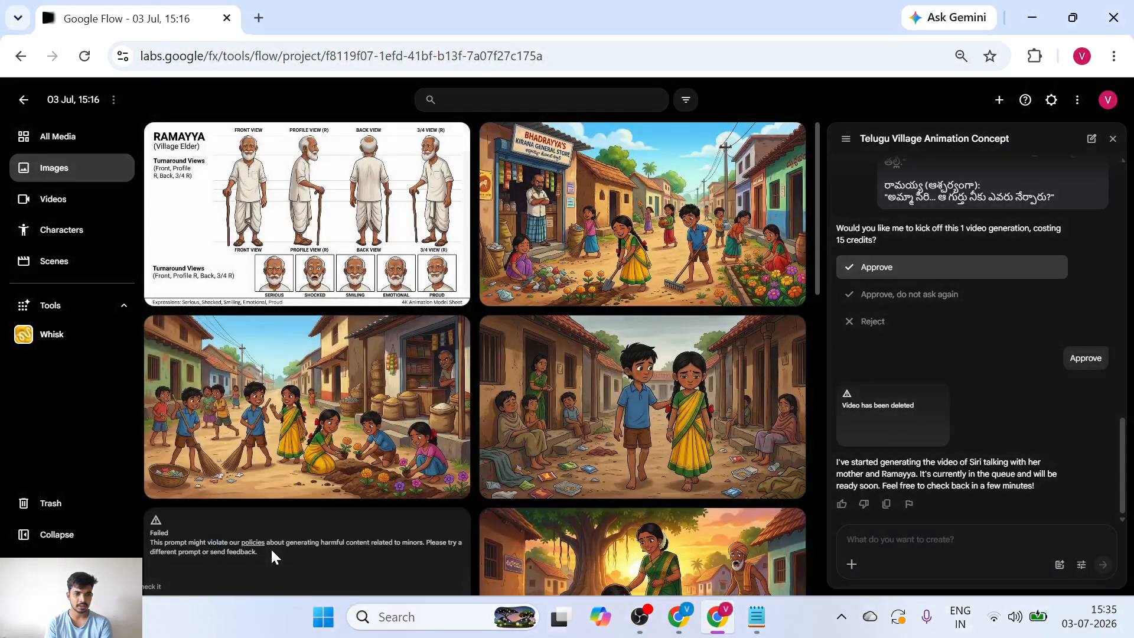
Send the agent the follow-up message "chage the prompt and give the video".
{"action": "left_click", "coordinate": [966, 538]}
{"action": "type", "text": "chage"}
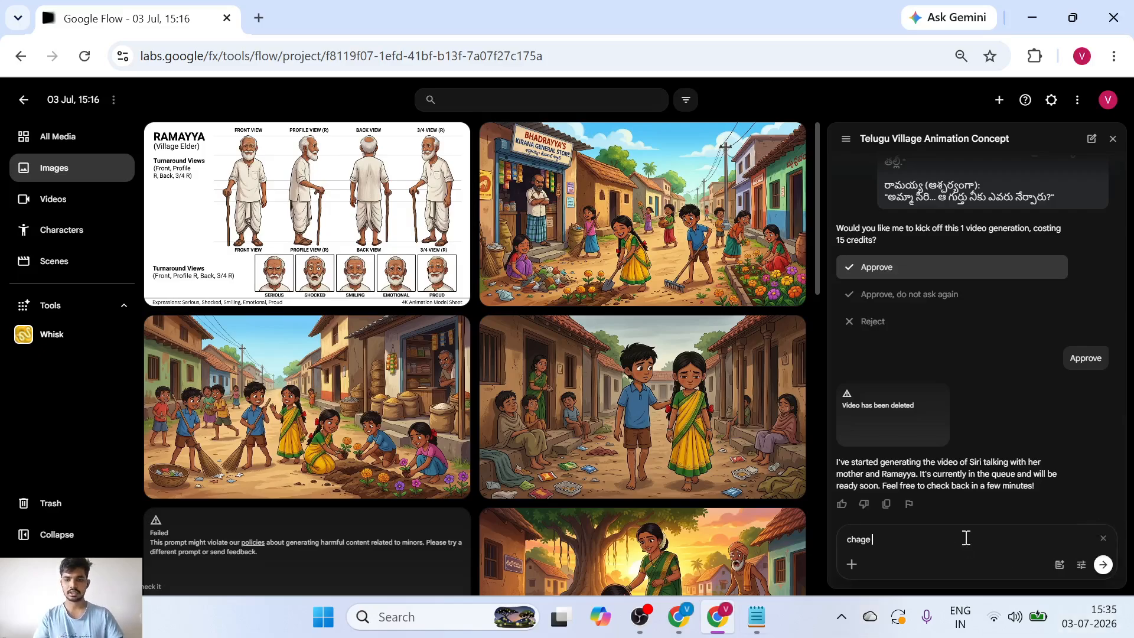
{"action": "type", "text": " the prom"}
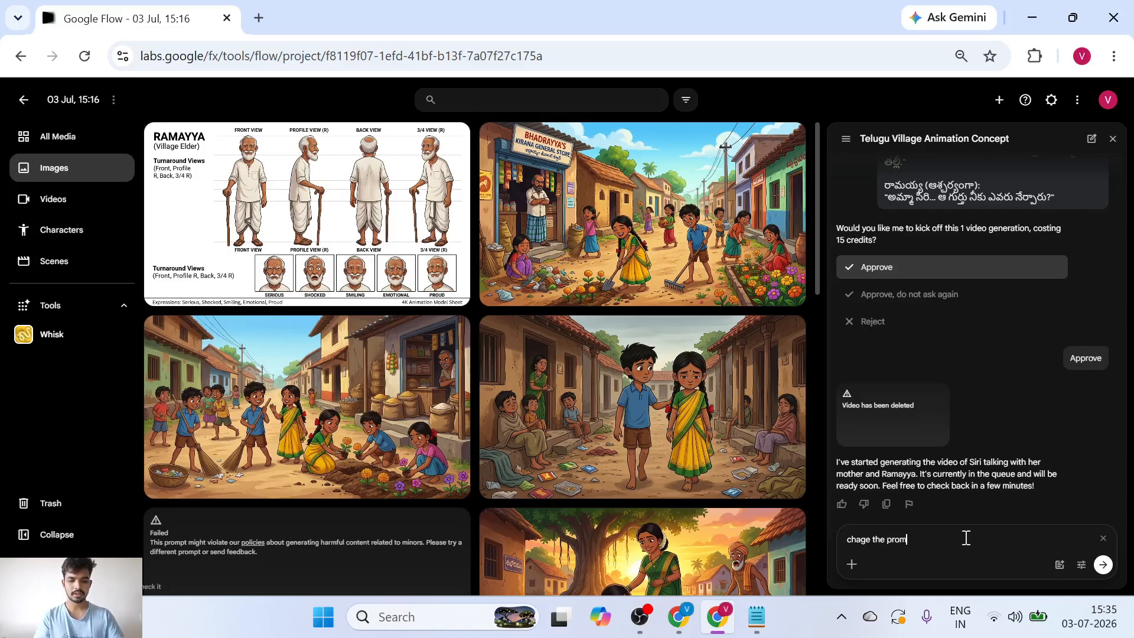
{"action": "type", "text": "pt and gi"}
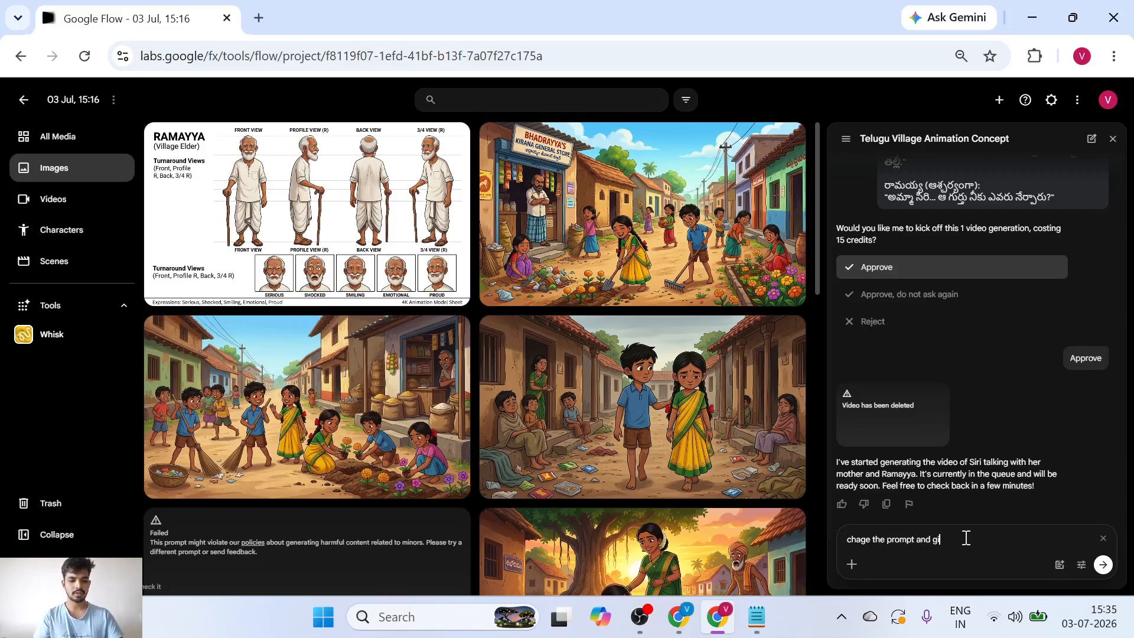
{"action": "type", "text": "ve the video"}
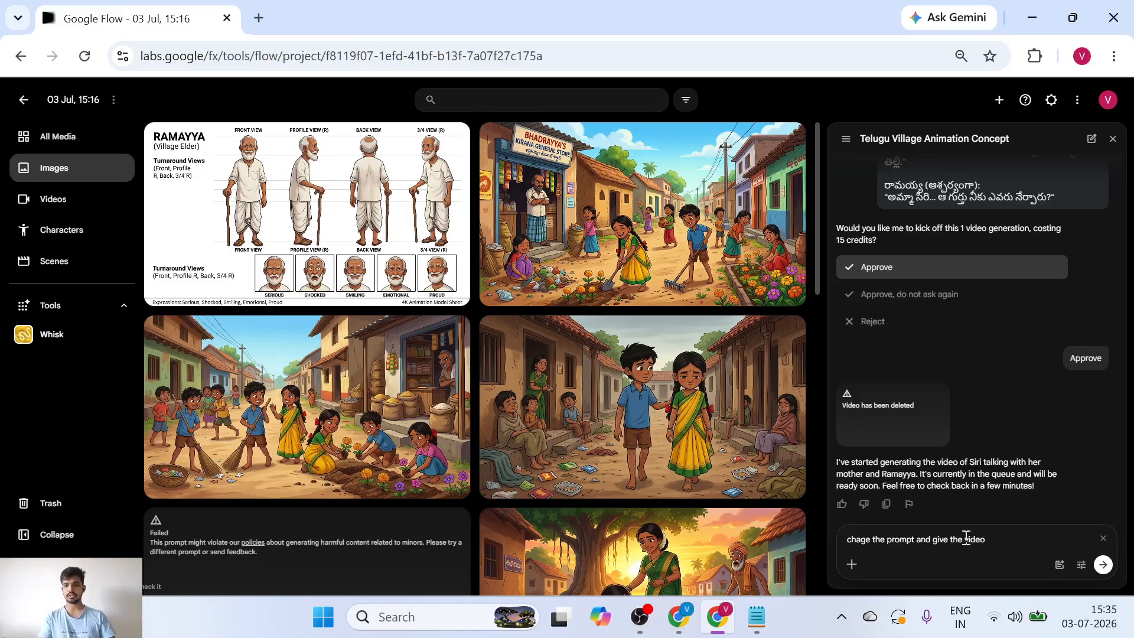
{"action": "key", "text": "Return"}
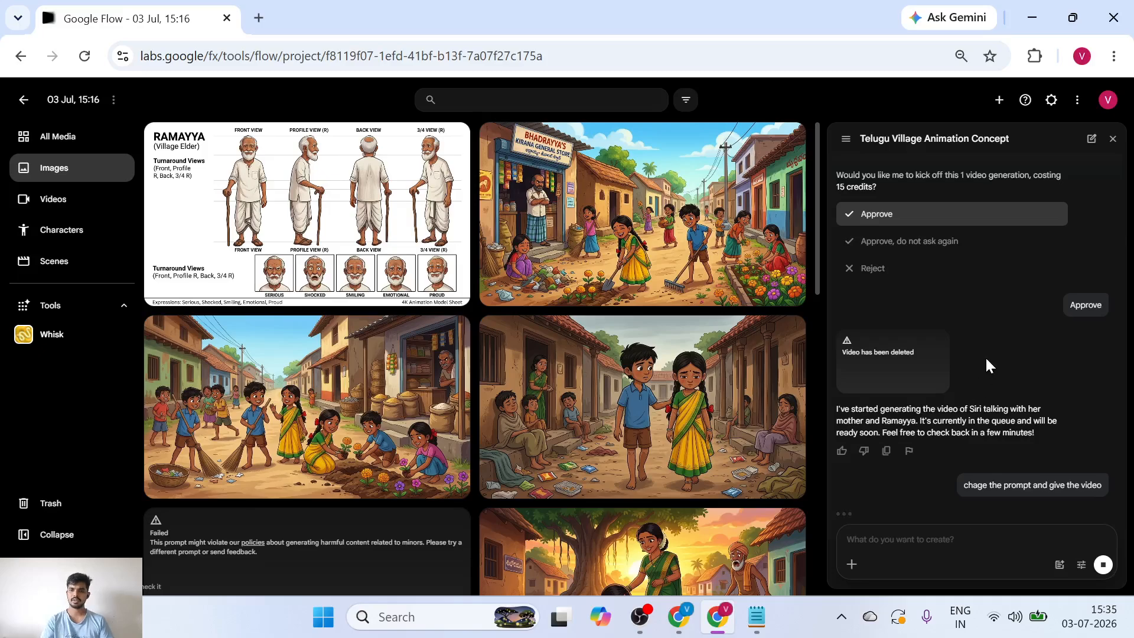
{"action": "scroll", "coordinate": [986, 360], "scroll_direction": "up", "scroll_amount": 6}
{"action": "scroll", "coordinate": [986, 360], "scroll_direction": "down", "scroll_amount": 6}
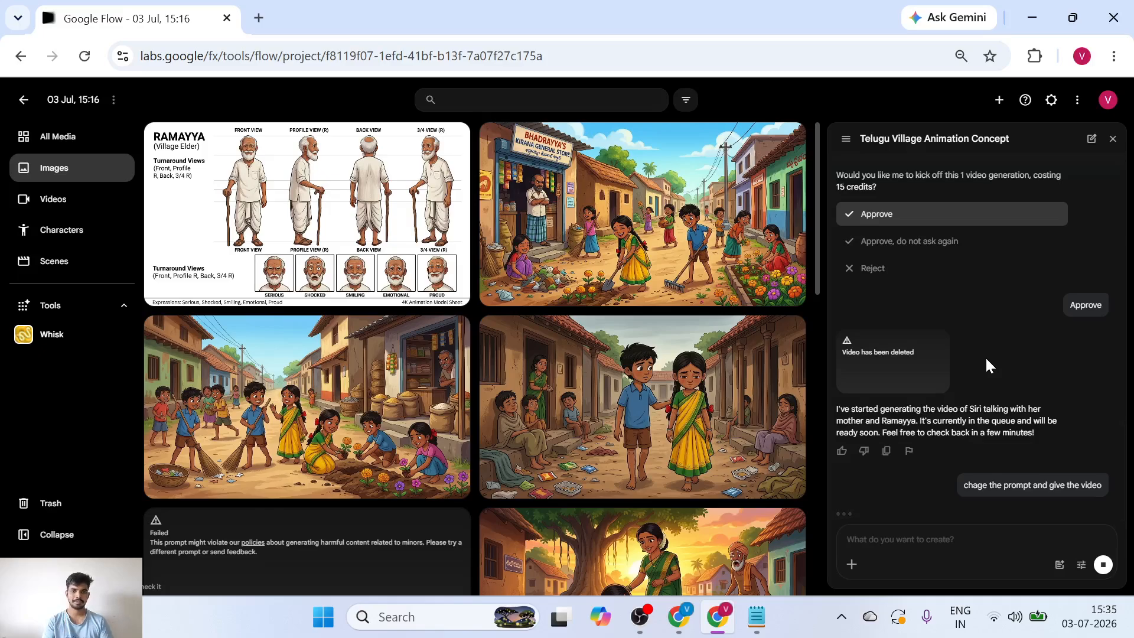
{"action": "scroll", "coordinate": [650, 381], "scroll_direction": "down", "scroll_amount": 10}
{"action": "scroll", "coordinate": [651, 383], "scroll_direction": "up", "scroll_amount": 10}
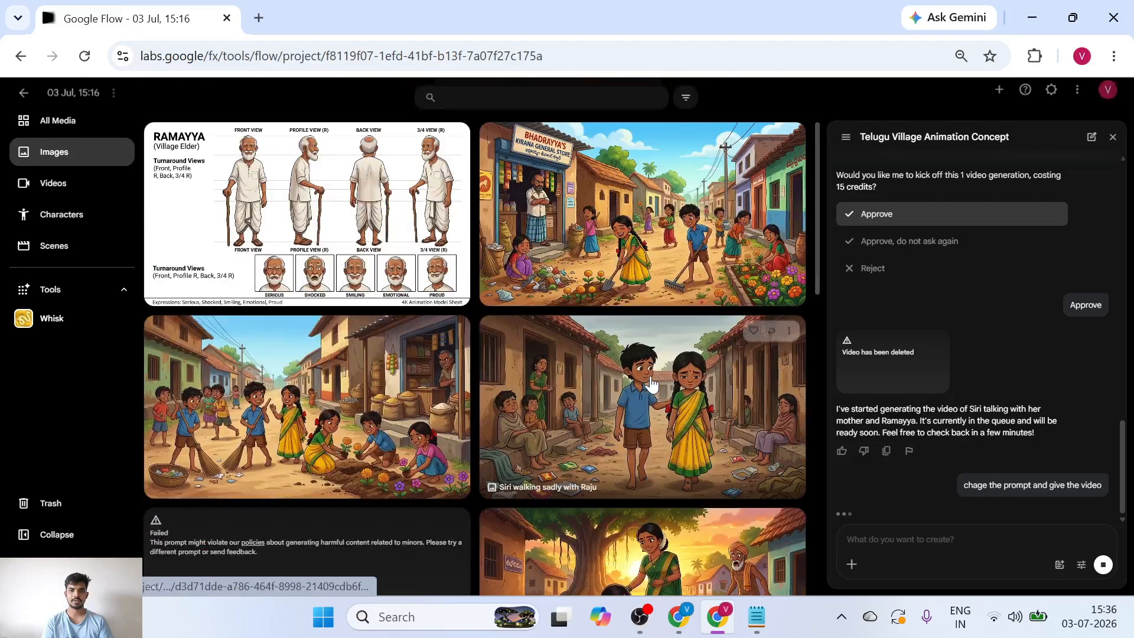
Open the "Girl drawing circle village" video in the editor and start adding another clip after it.
{"action": "left_click", "coordinate": [77, 214]}
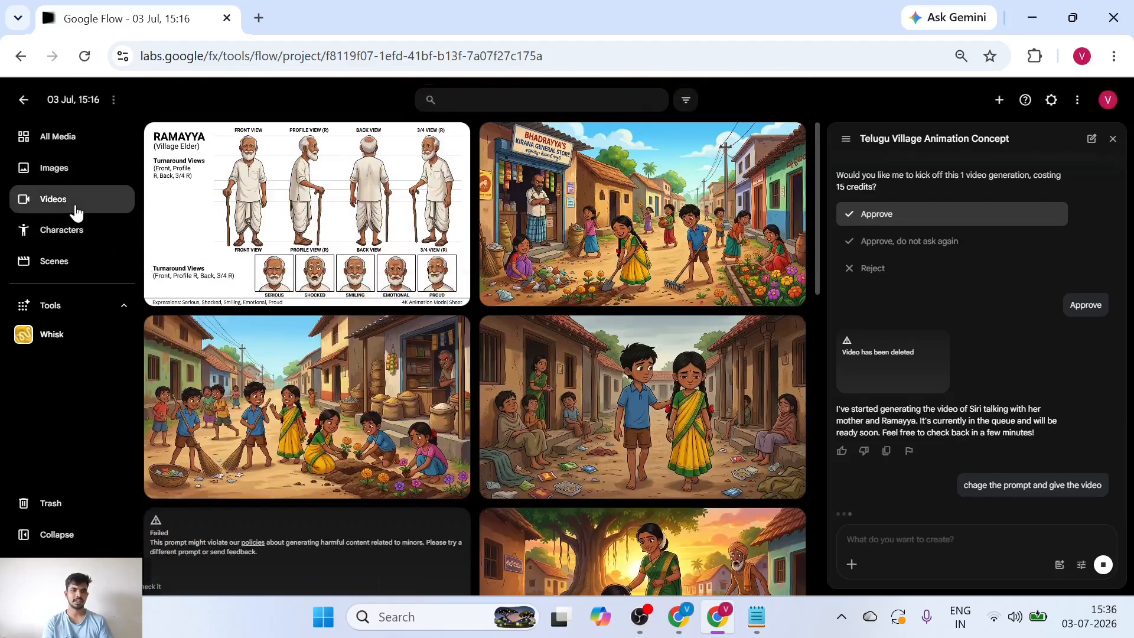
{"action": "left_click", "coordinate": [362, 283]}
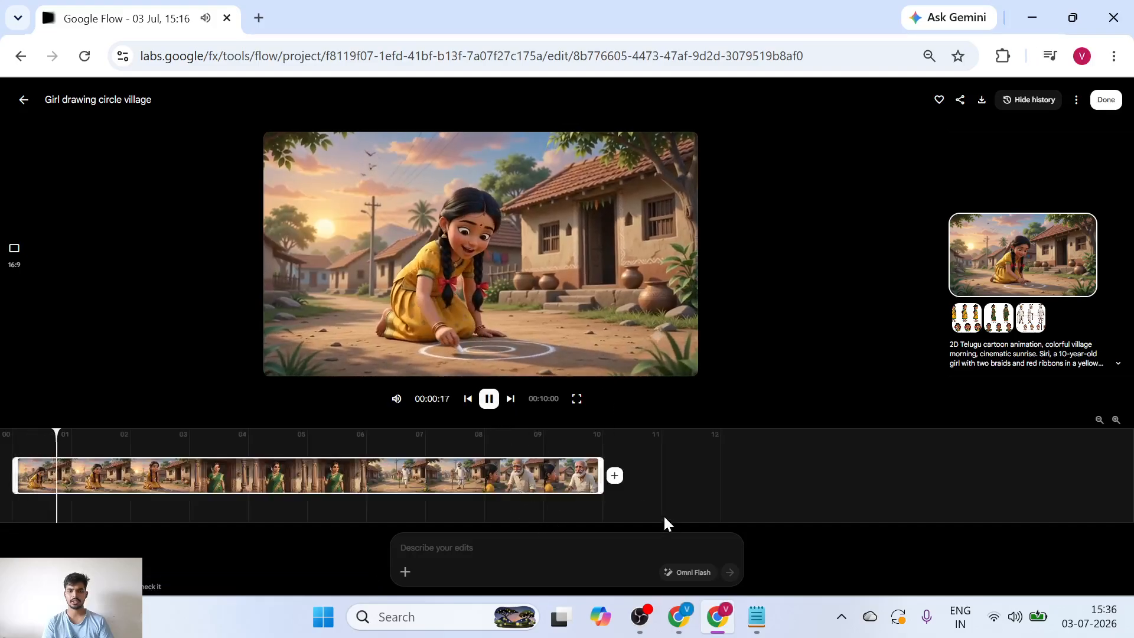
{"action": "left_click", "coordinate": [614, 476]}
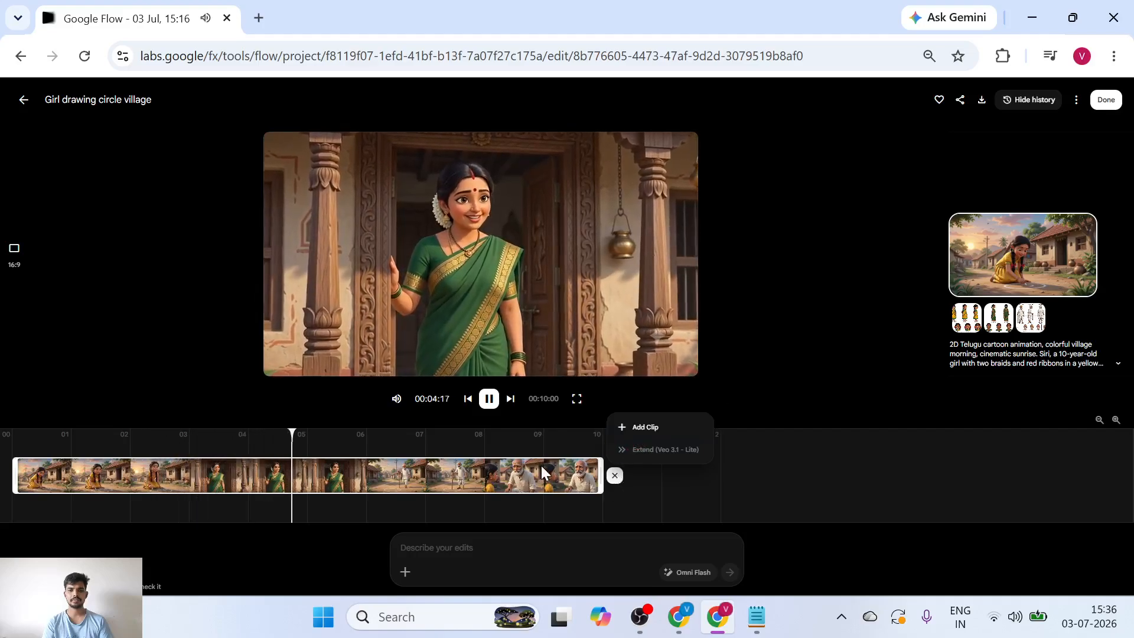
{"action": "left_click", "coordinate": [644, 425]}
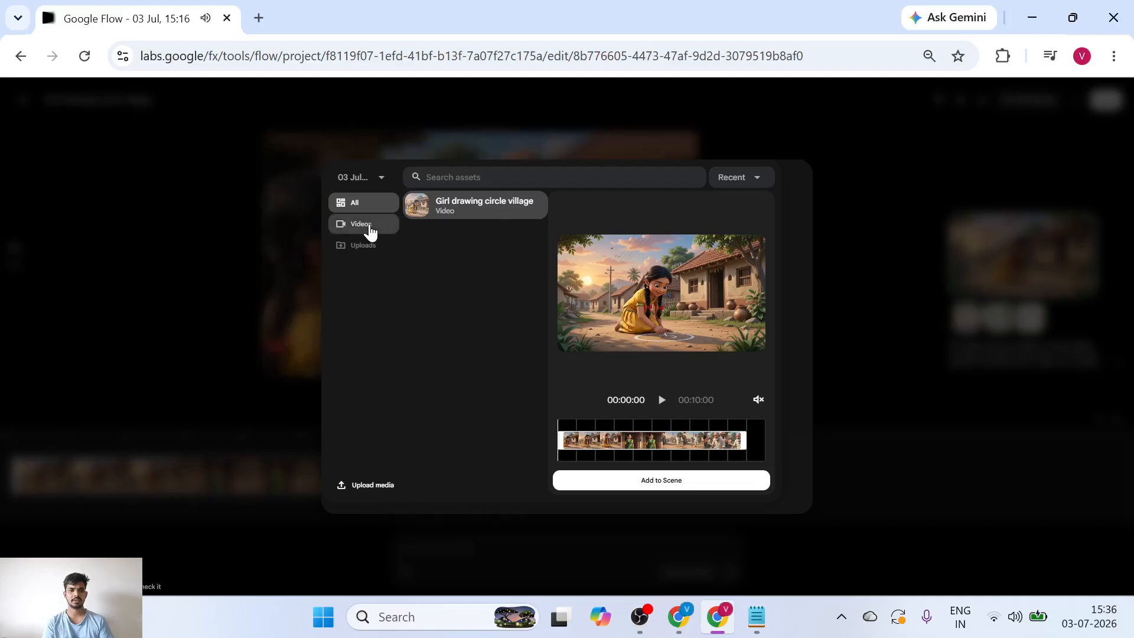
Upload a video file from the Downloads folder and agree to the rights notice.
{"action": "left_click", "coordinate": [387, 492]}
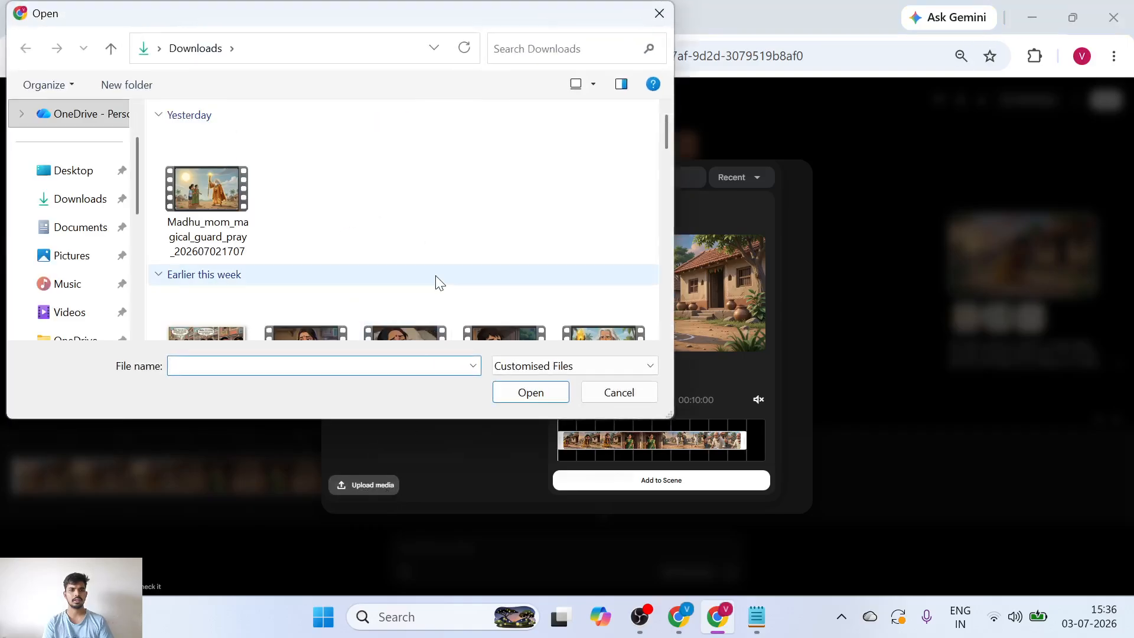
{"action": "scroll", "coordinate": [435, 281], "scroll_direction": "down", "scroll_amount": 2}
{"action": "double_click", "coordinate": [425, 264]}
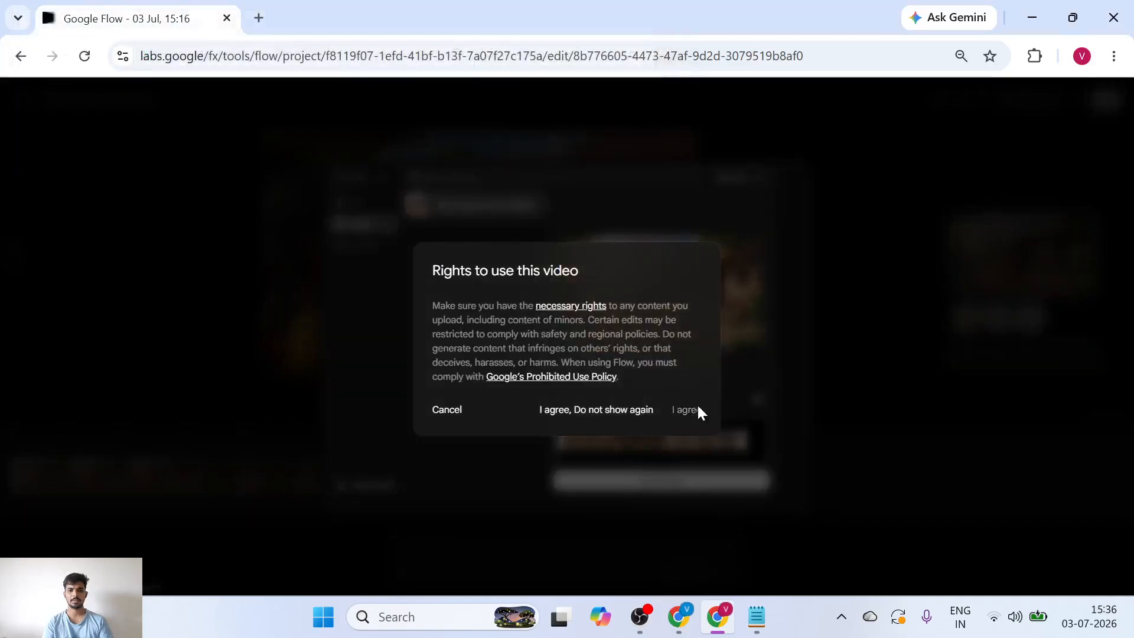
{"action": "left_click", "coordinate": [697, 409]}
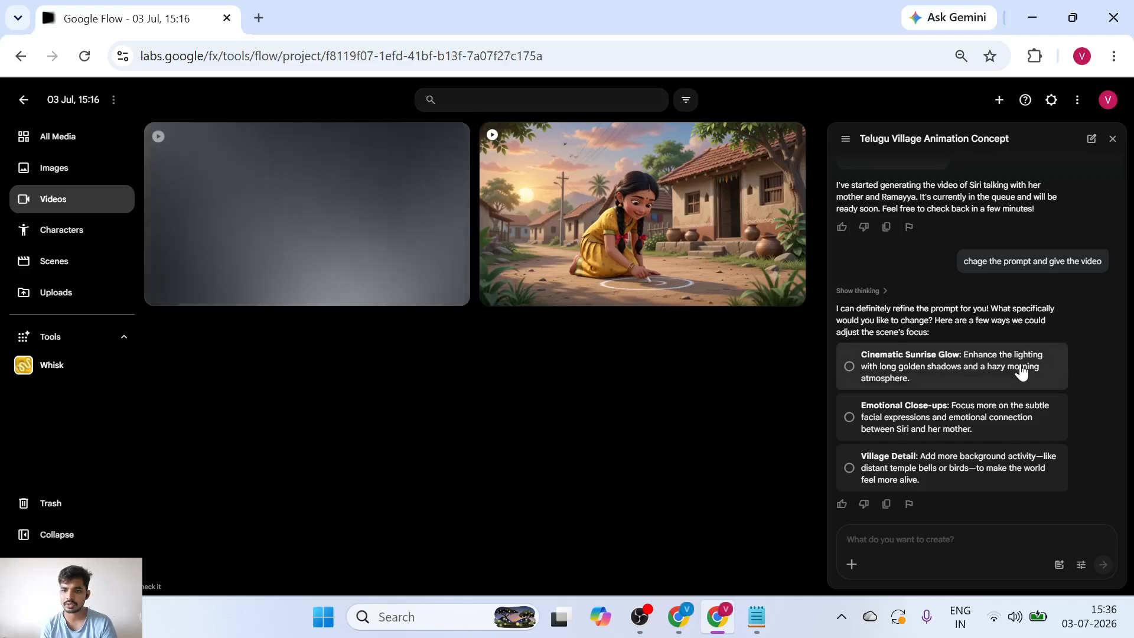
Choose the Cinematic Sunrise Glow refinement for the village scene and approve the single video generation.
{"action": "left_click", "coordinate": [973, 374]}
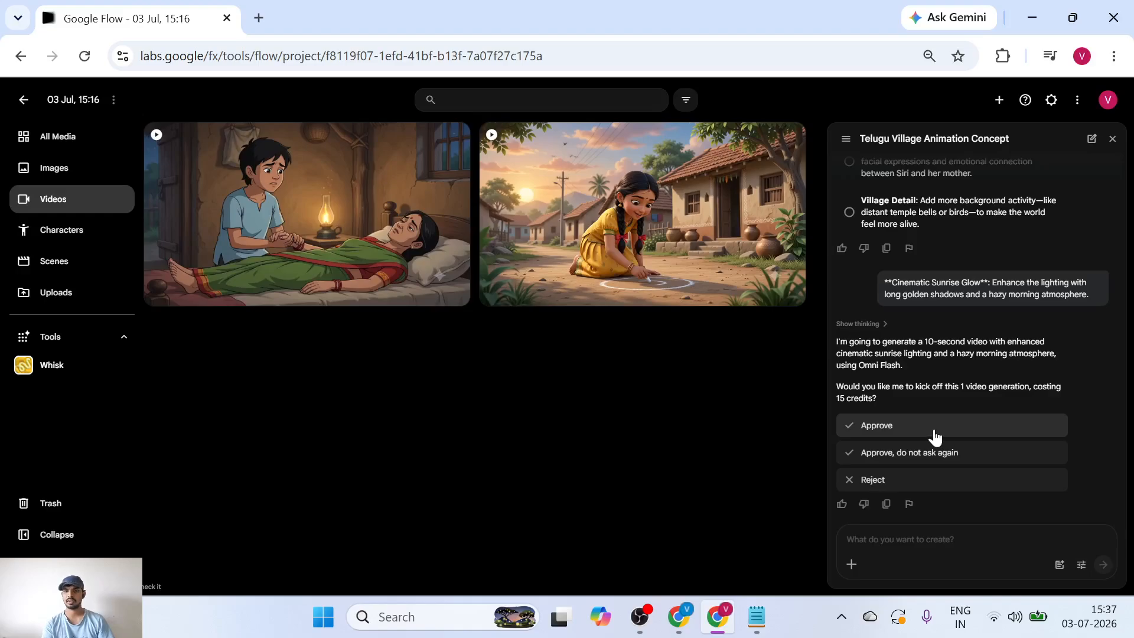
{"action": "left_click", "coordinate": [933, 431]}
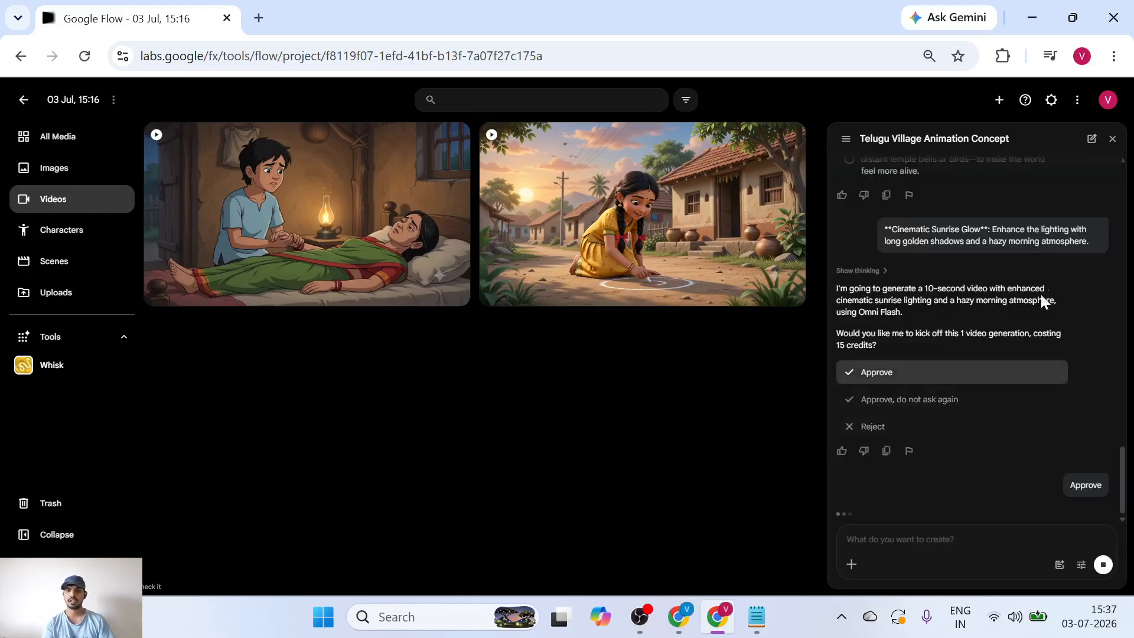
Check the remaining Google Flow credits in the account details while the video generates.
{"action": "left_click", "coordinate": [1112, 102]}
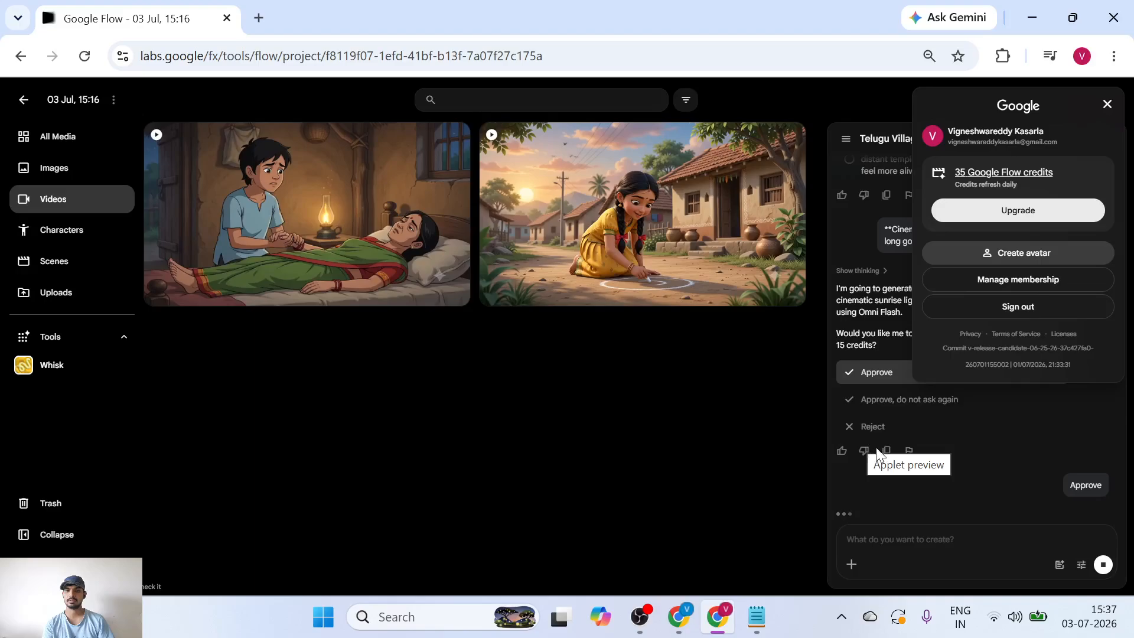
{"action": "left_click", "coordinate": [927, 488]}
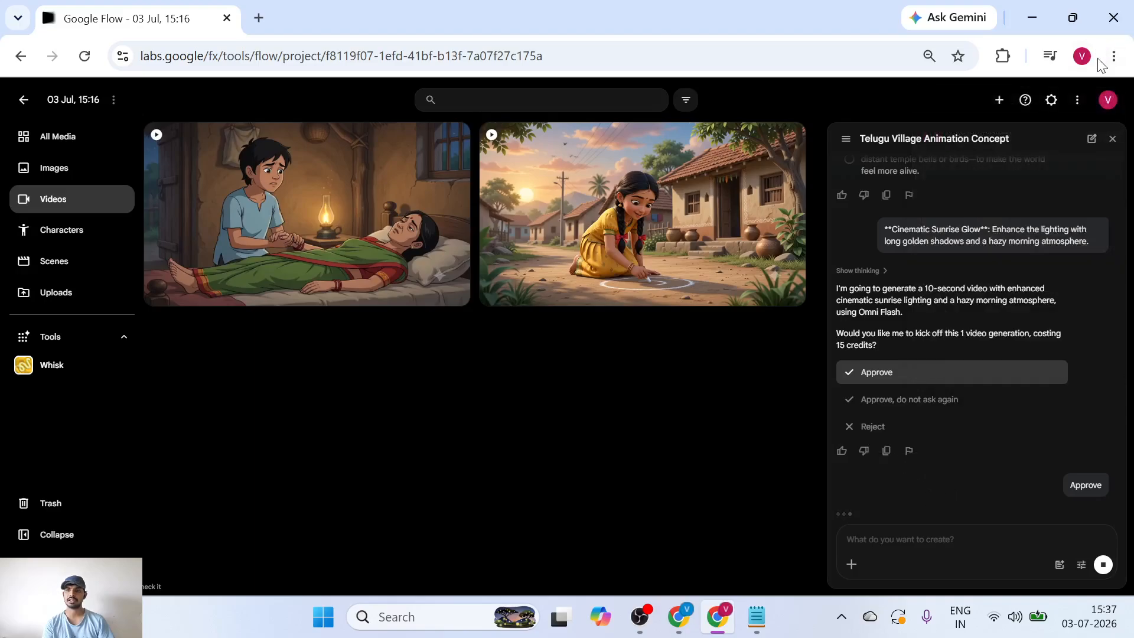
{"action": "left_click", "coordinate": [1108, 98]}
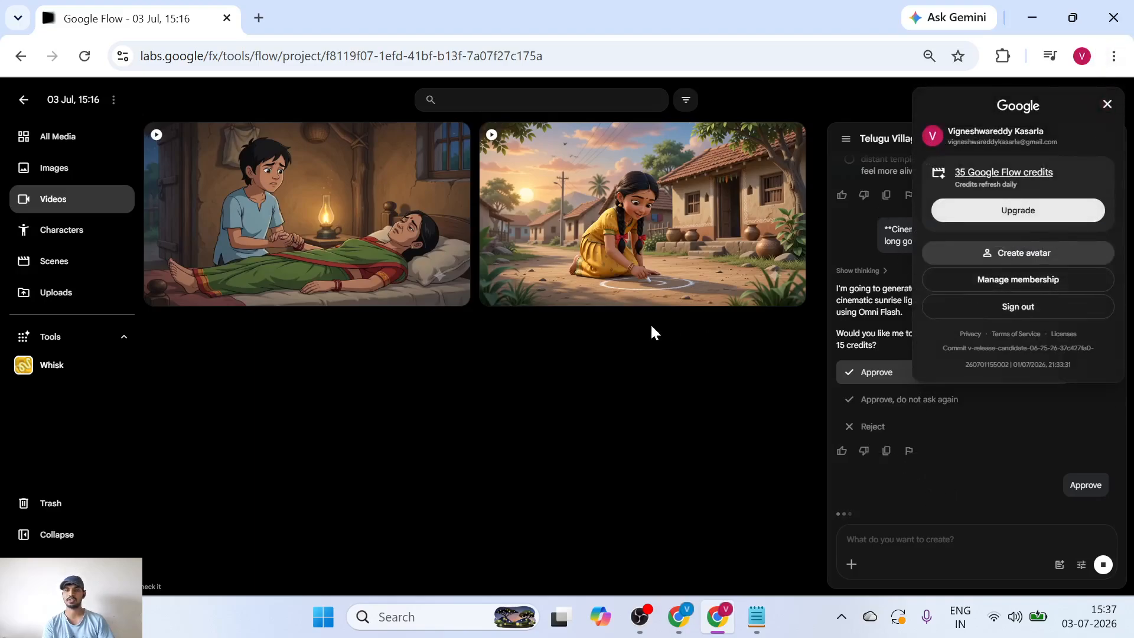
{"action": "left_click", "coordinate": [592, 219]}
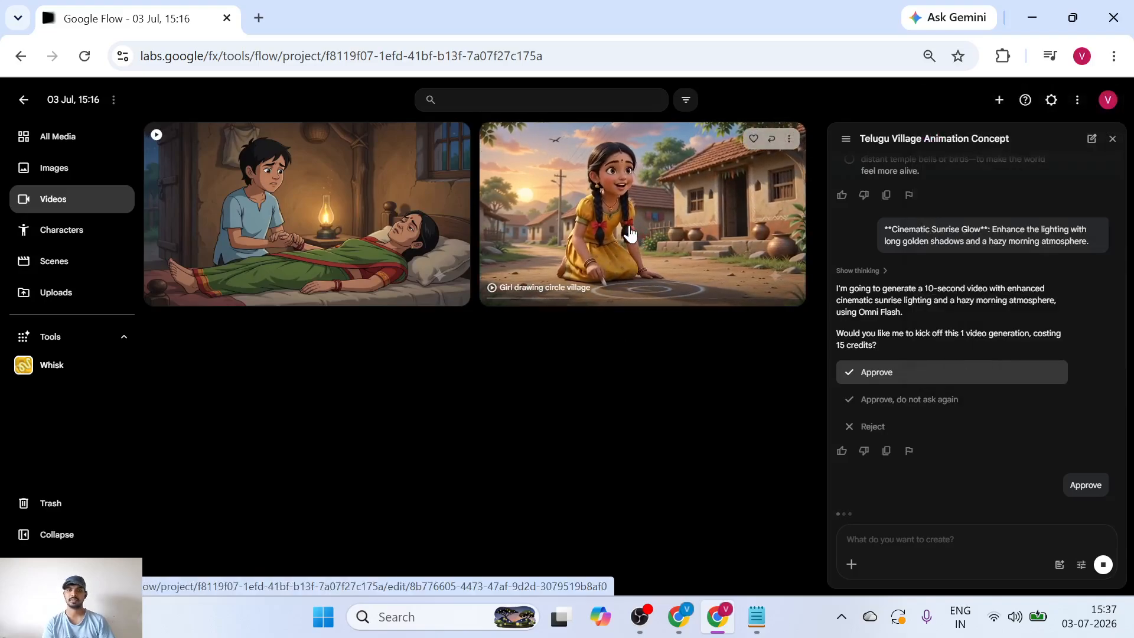
{"action": "left_click", "coordinate": [1107, 102]}
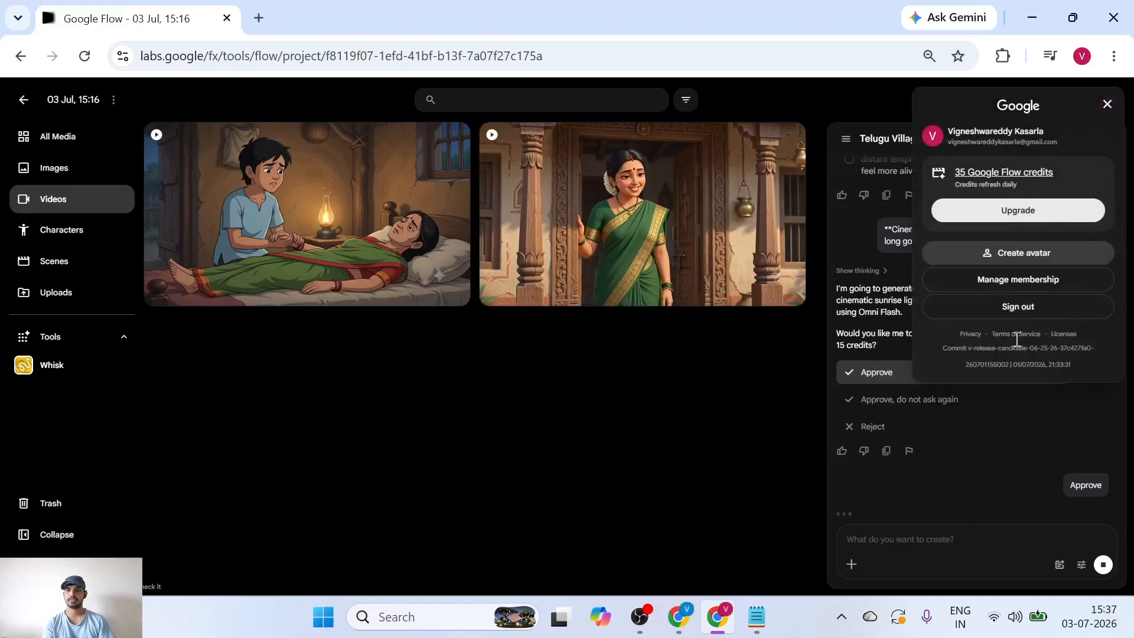
{"action": "left_click", "coordinate": [723, 459]}
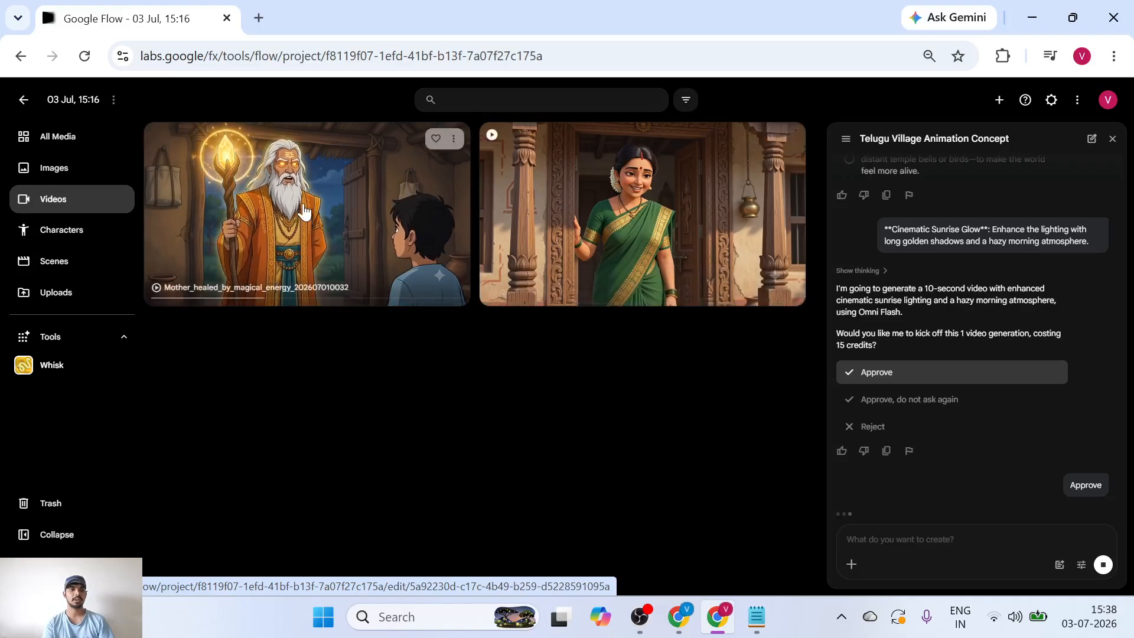
{"action": "left_click", "coordinate": [322, 207]}
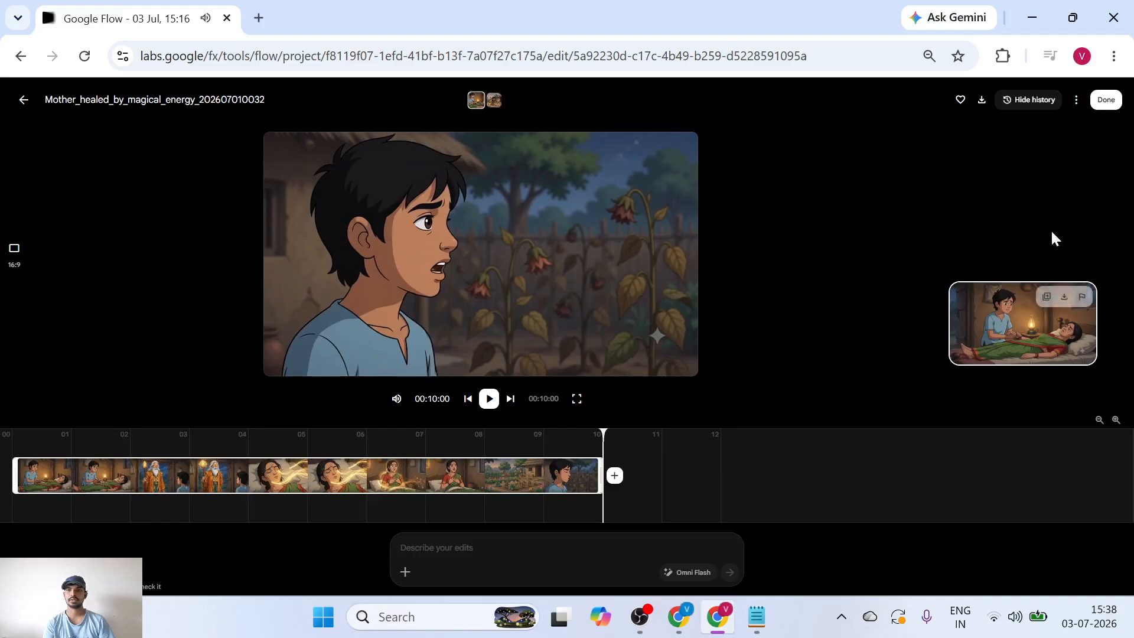
{"action": "left_click", "coordinate": [452, 547]}
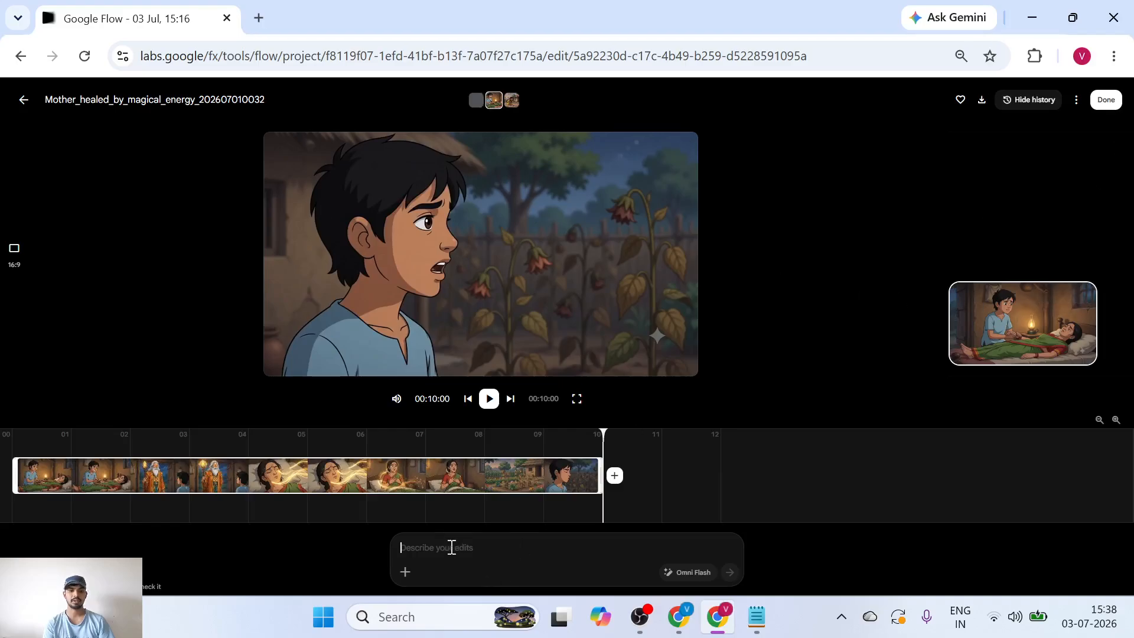
{"action": "left_click", "coordinate": [1106, 101]}
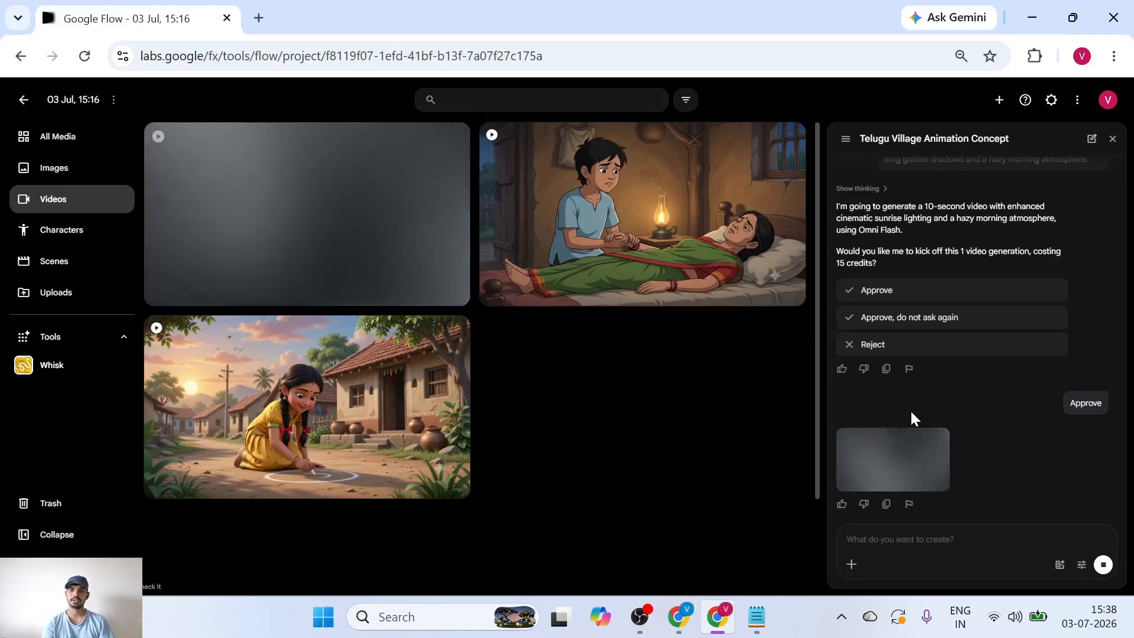
{"action": "left_click_drag", "start_coordinate": [911, 413], "coordinate": [898, 324]}
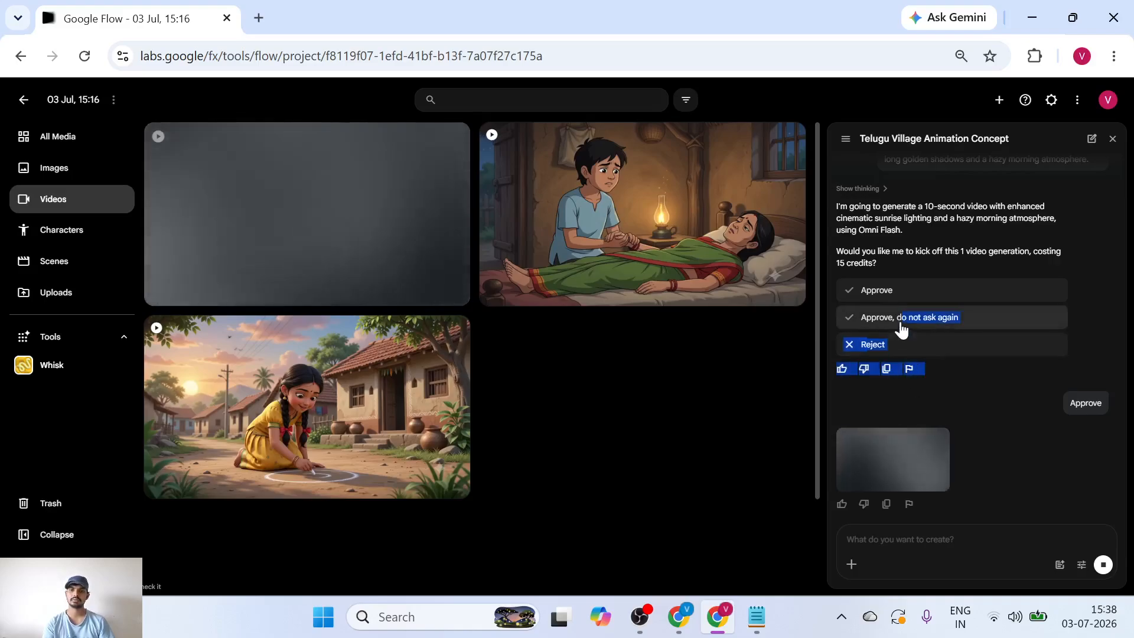
{"action": "left_click", "coordinate": [1003, 413]}
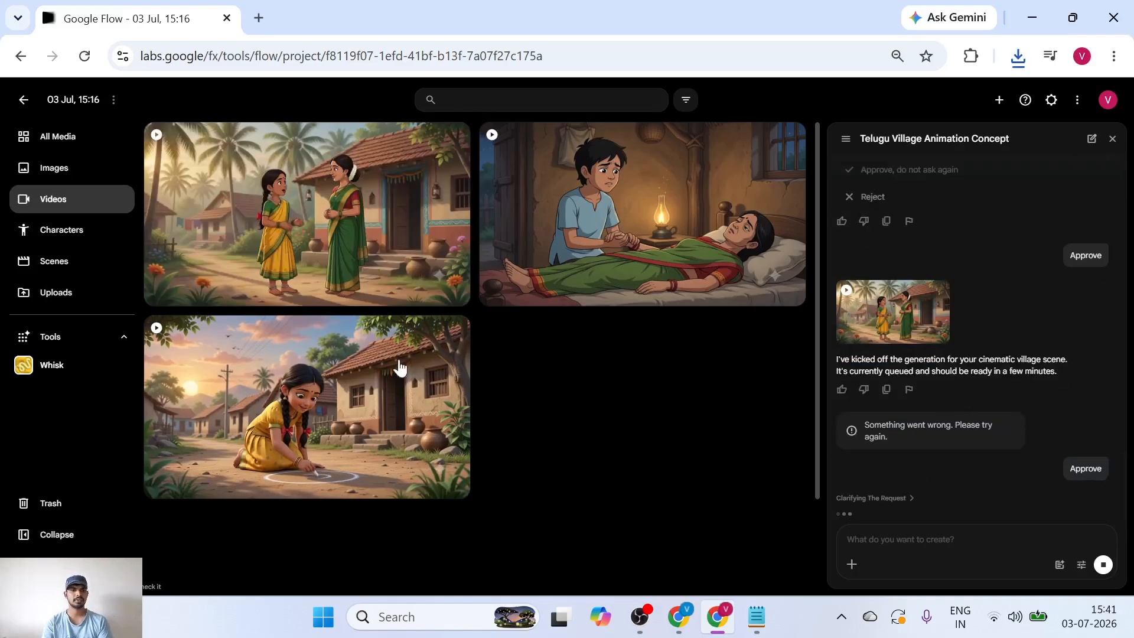
Play the "Girl mother talking village elder" video and reread its Telugu dialogue prompt in the agent conversation.
{"action": "left_click", "coordinate": [328, 224]}
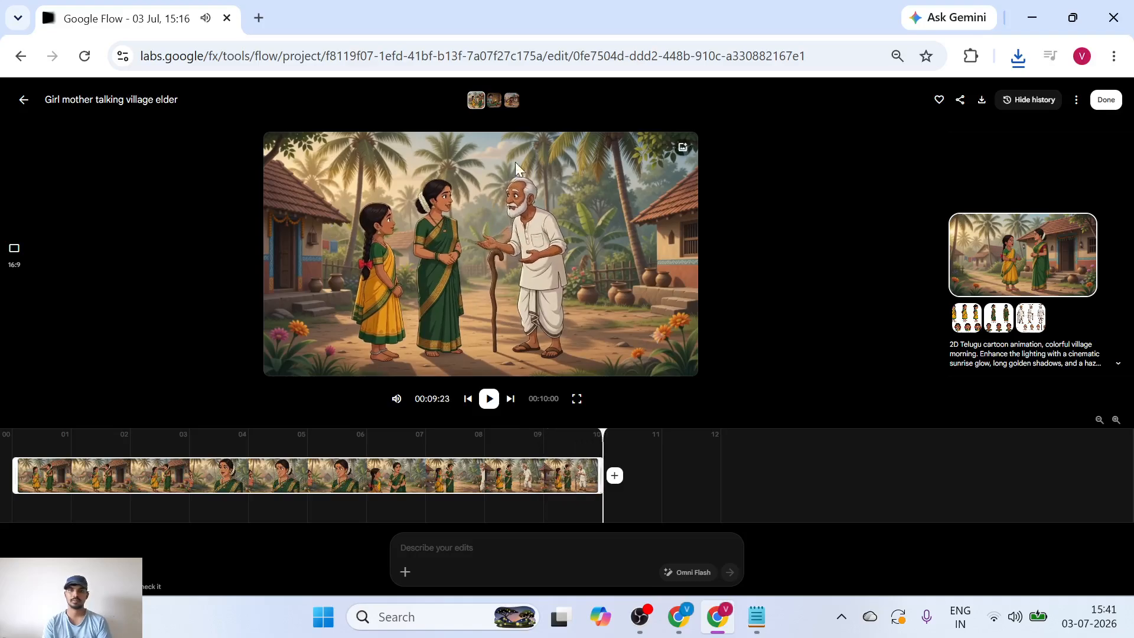
{"action": "left_click", "coordinate": [1106, 102]}
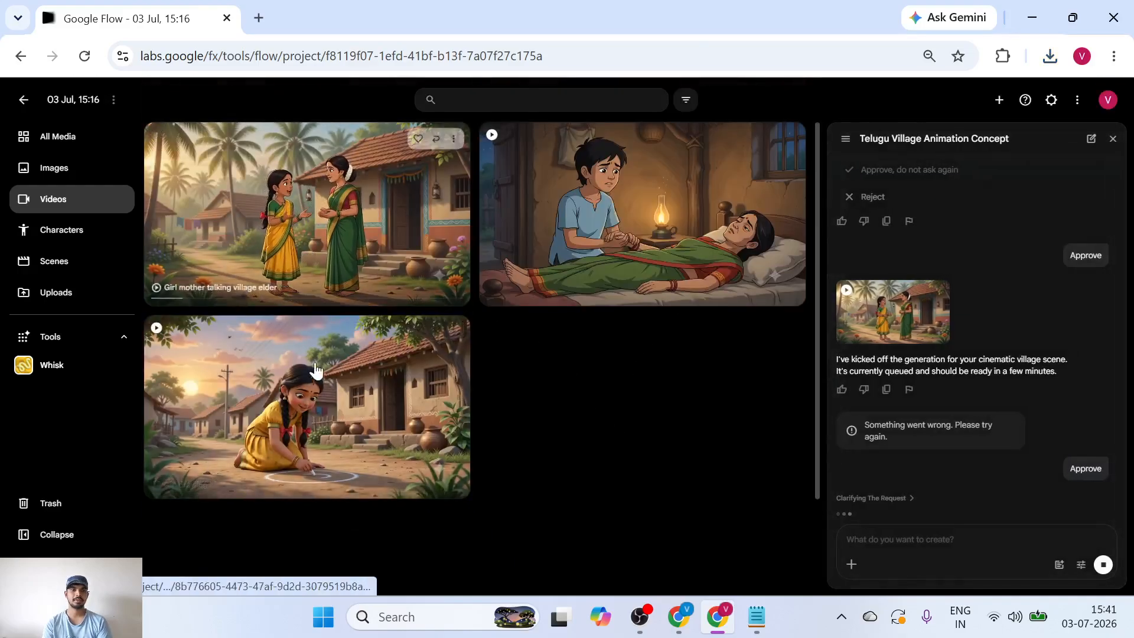
{"action": "scroll", "coordinate": [1018, 318], "scroll_direction": "up", "scroll_amount": 15}
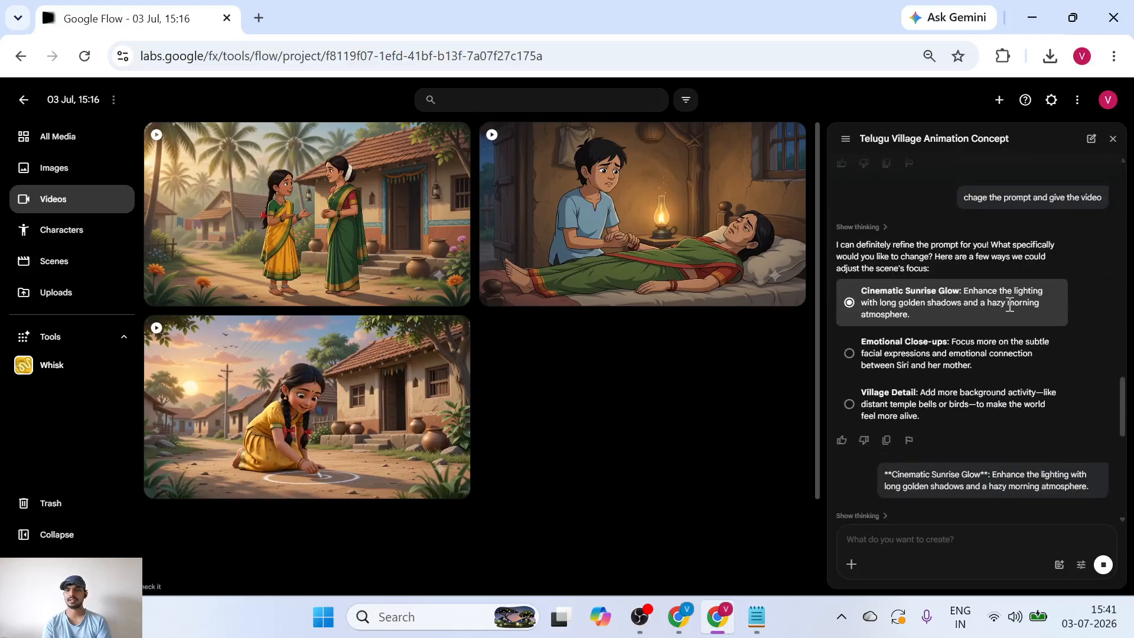
{"action": "scroll", "coordinate": [1008, 303], "scroll_direction": "up", "scroll_amount": 4}
{"action": "scroll", "coordinate": [1008, 304], "scroll_direction": "down", "scroll_amount": 3}
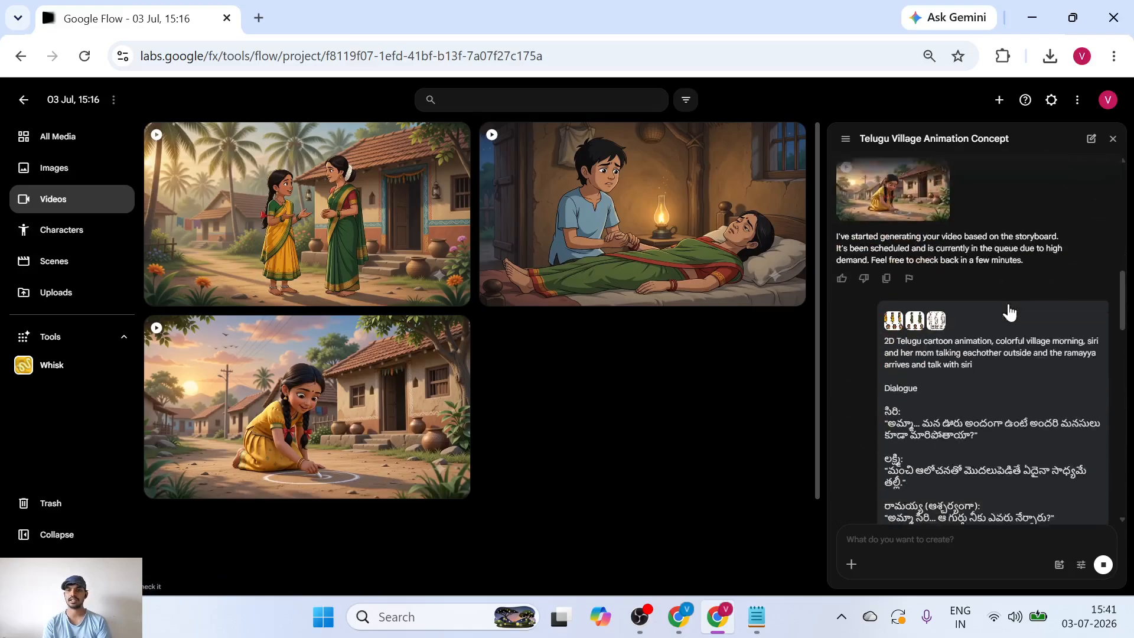
{"action": "mouse_move", "coordinate": [970, 307]}
{"action": "left_mouse_down"}
{"action": "mouse_move", "coordinate": [882, 282]}
{"action": "mouse_move", "coordinate": [965, 312]}
{"action": "left_mouse_up"}
{"action": "scroll", "coordinate": [997, 312], "scroll_direction": "down", "scroll_amount": 6}
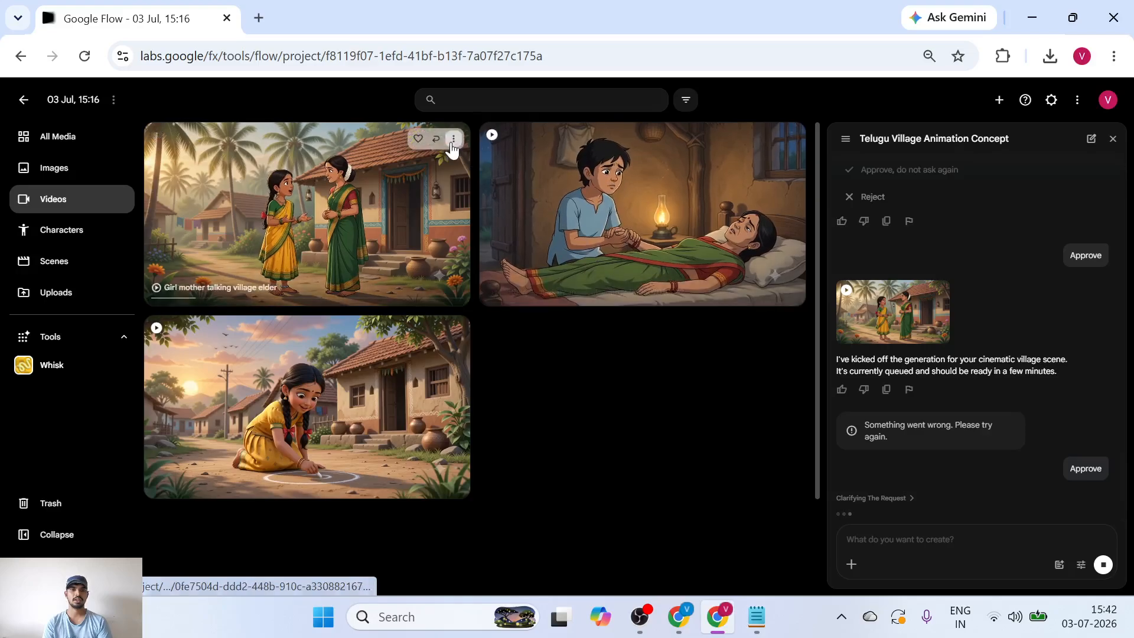
Open the upgrade page for the 1080p upscaled download of the "Girl mother talking village elder" video.
{"action": "left_click", "coordinate": [452, 142]}
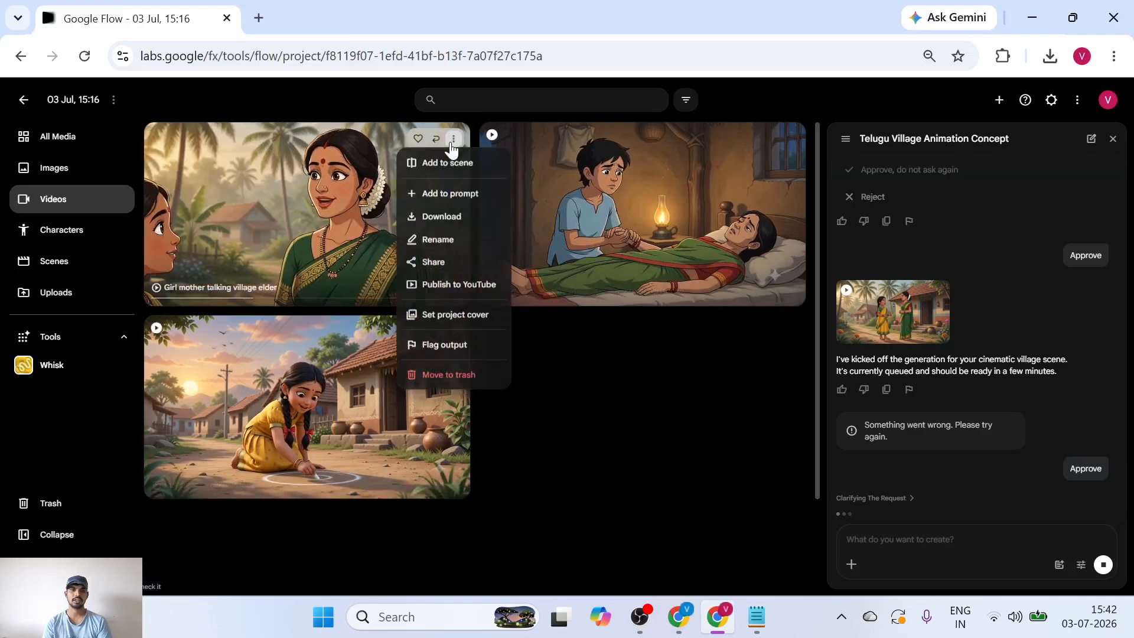
{"action": "mouse_move", "coordinate": [453, 216]}
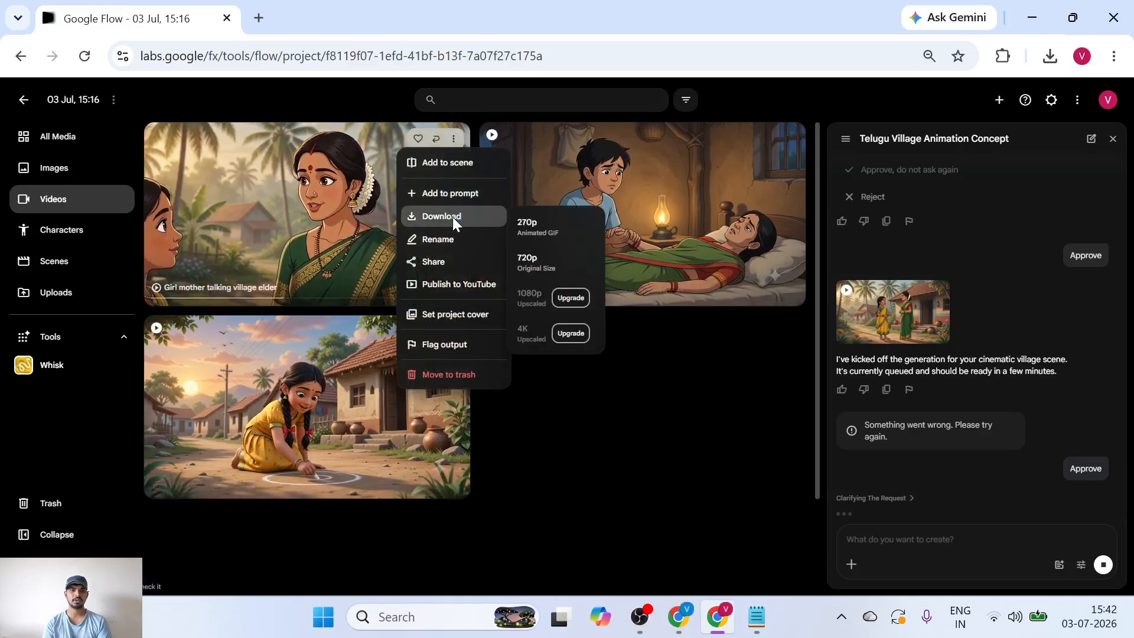
{"action": "left_click", "coordinate": [570, 298]}
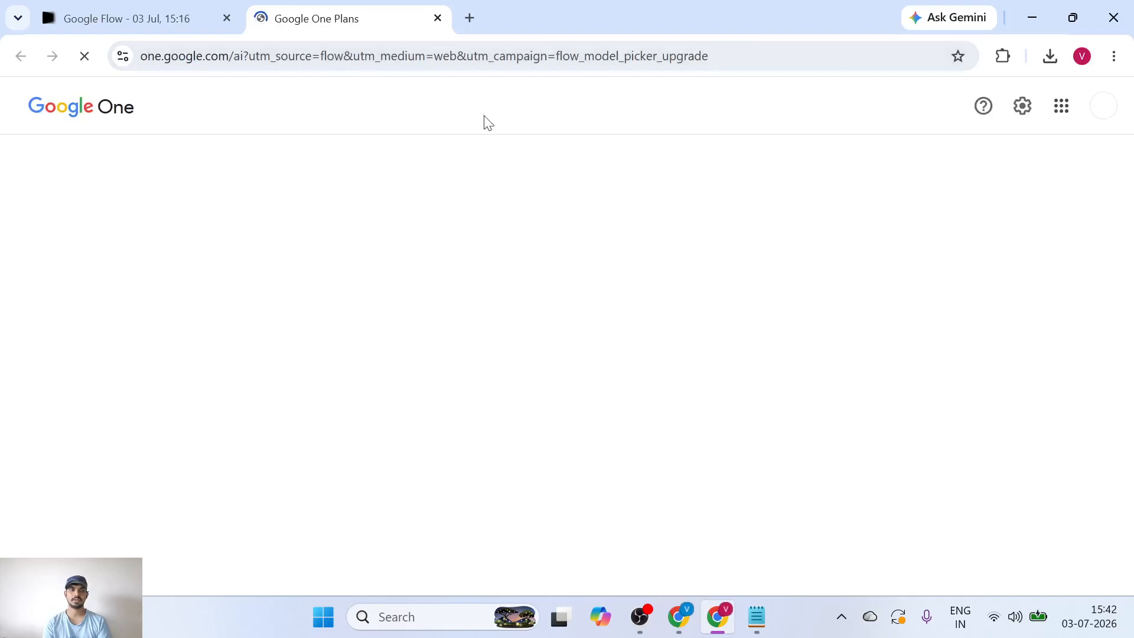
Compare the prices, monthly Flow credits and included features of the Google AI Plus, Pro and Ultra plans.
{"action": "scroll", "coordinate": [254, 416], "scroll_direction": "down", "scroll_amount": 2}
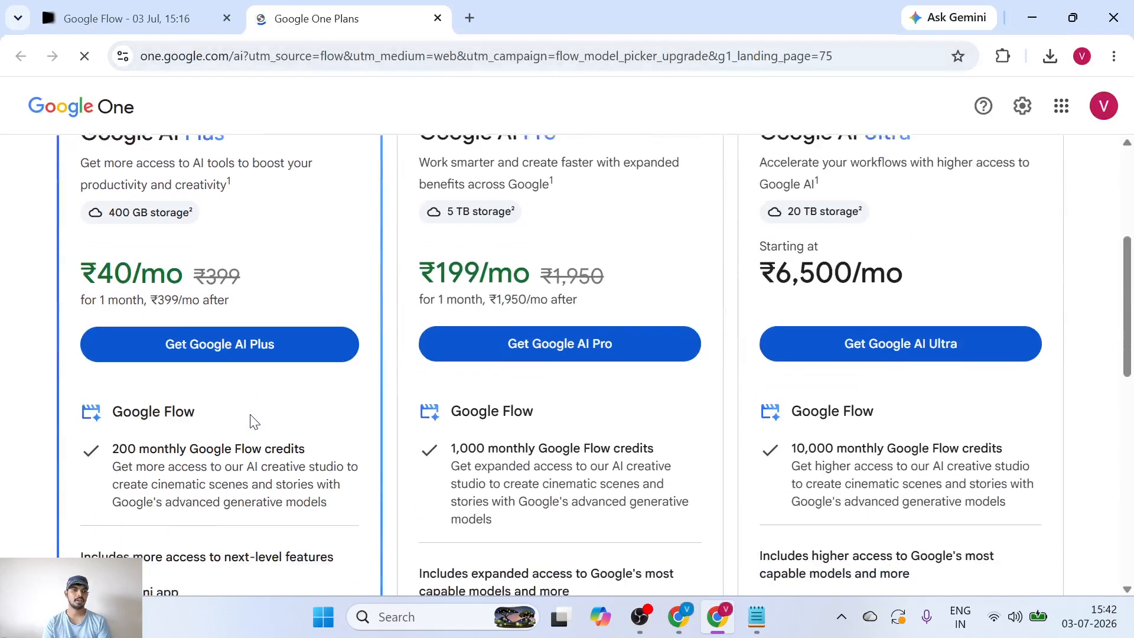
{"action": "scroll", "coordinate": [254, 421], "scroll_direction": "down", "scroll_amount": 2}
{"action": "scroll", "coordinate": [252, 419], "scroll_direction": "up", "scroll_amount": 4}
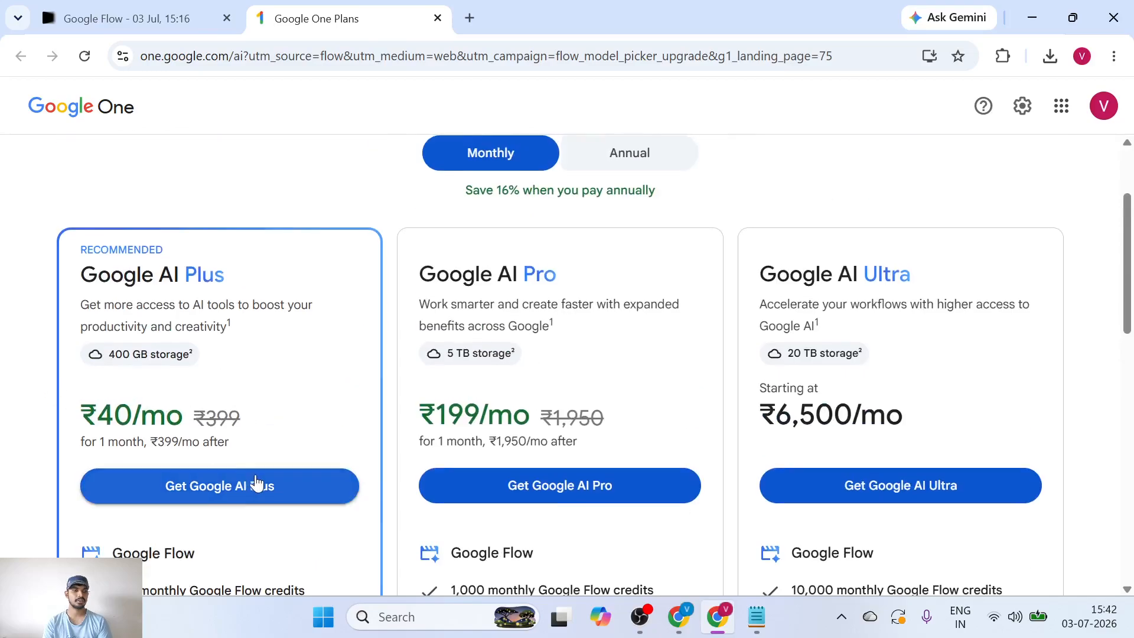
{"action": "scroll", "coordinate": [256, 483], "scroll_direction": "down", "scroll_amount": 4}
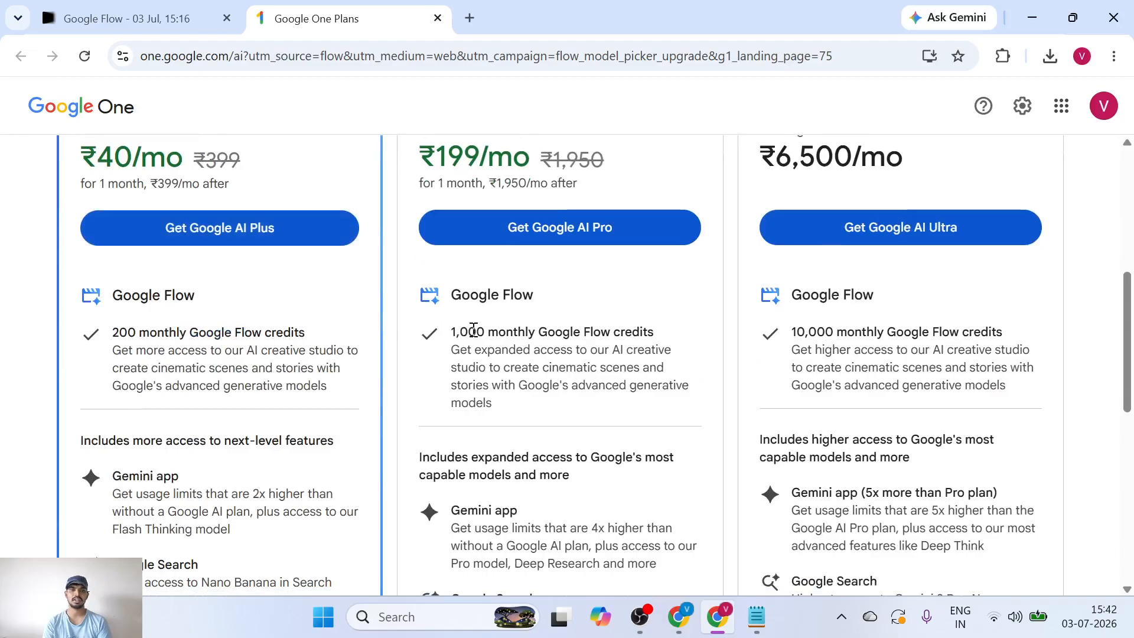
{"action": "scroll", "coordinate": [547, 333], "scroll_direction": "up", "scroll_amount": 6}
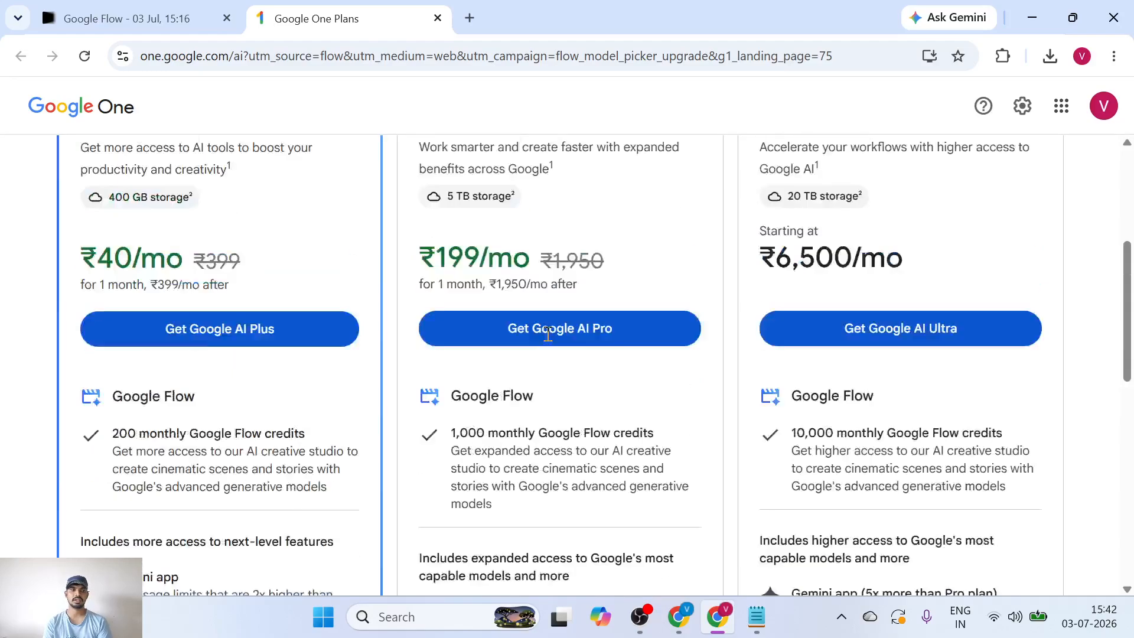
{"action": "scroll", "coordinate": [549, 341], "scroll_direction": "down", "scroll_amount": 3}
{"action": "scroll", "coordinate": [549, 341], "scroll_direction": "down", "scroll_amount": 2}
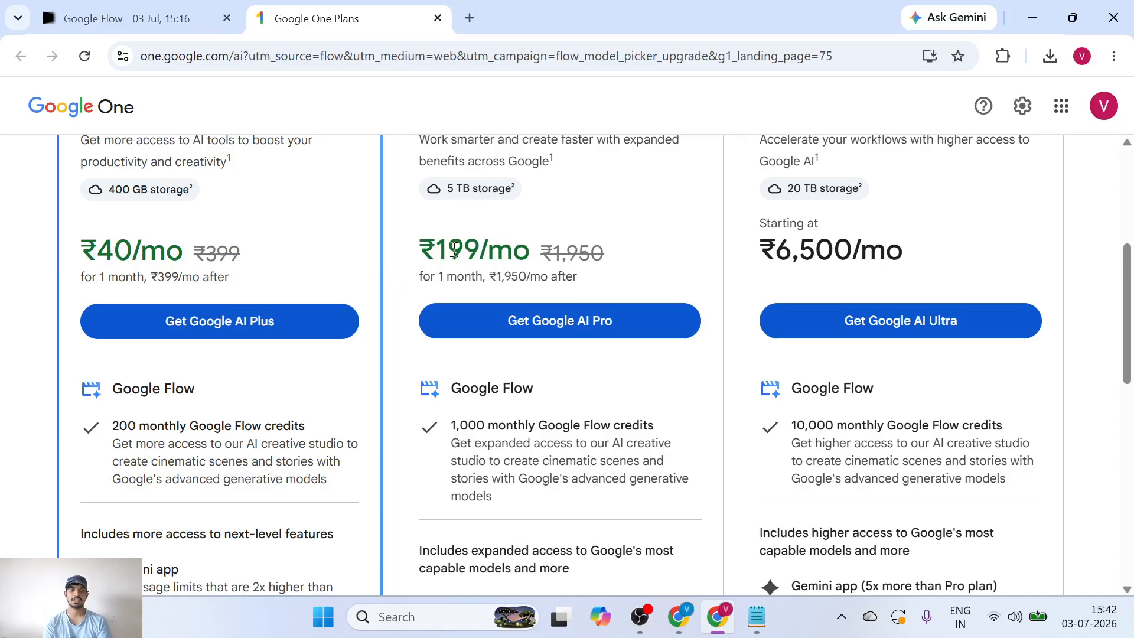
{"action": "scroll", "coordinate": [454, 248], "scroll_direction": "up", "scroll_amount": 1}
{"action": "scroll", "coordinate": [454, 248], "scroll_direction": "down", "scroll_amount": 5}
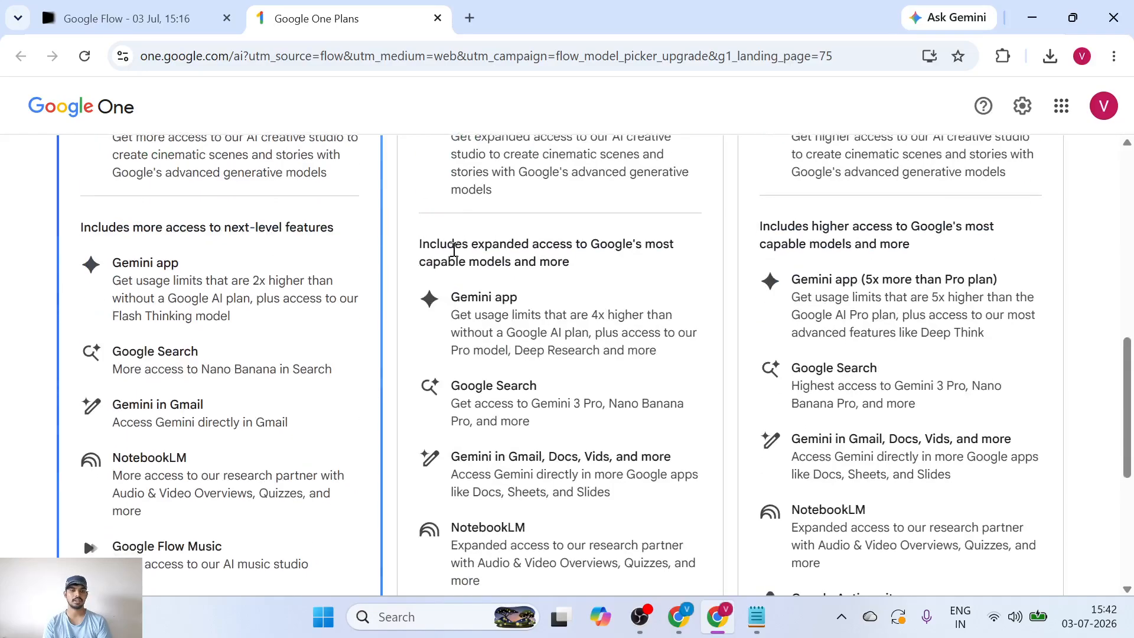
{"action": "scroll", "coordinate": [454, 250], "scroll_direction": "up", "scroll_amount": 9}
Switch back to the Google Flow project and check the remaining credits after the generation.
{"action": "left_click", "coordinate": [127, 18]}
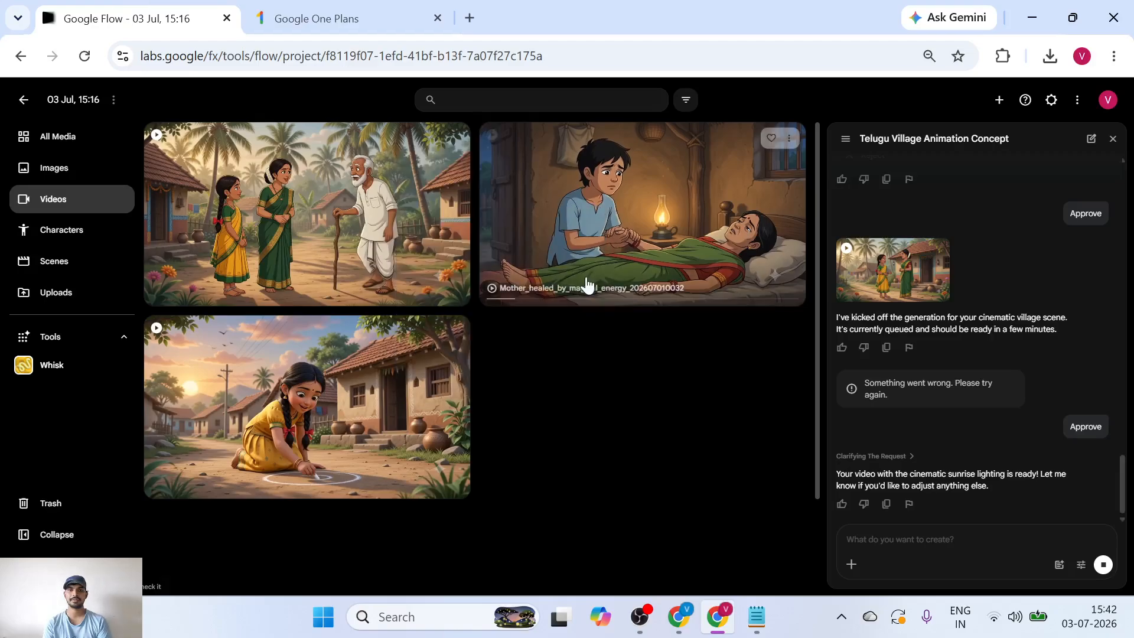
{"action": "left_click", "coordinate": [1107, 102]}
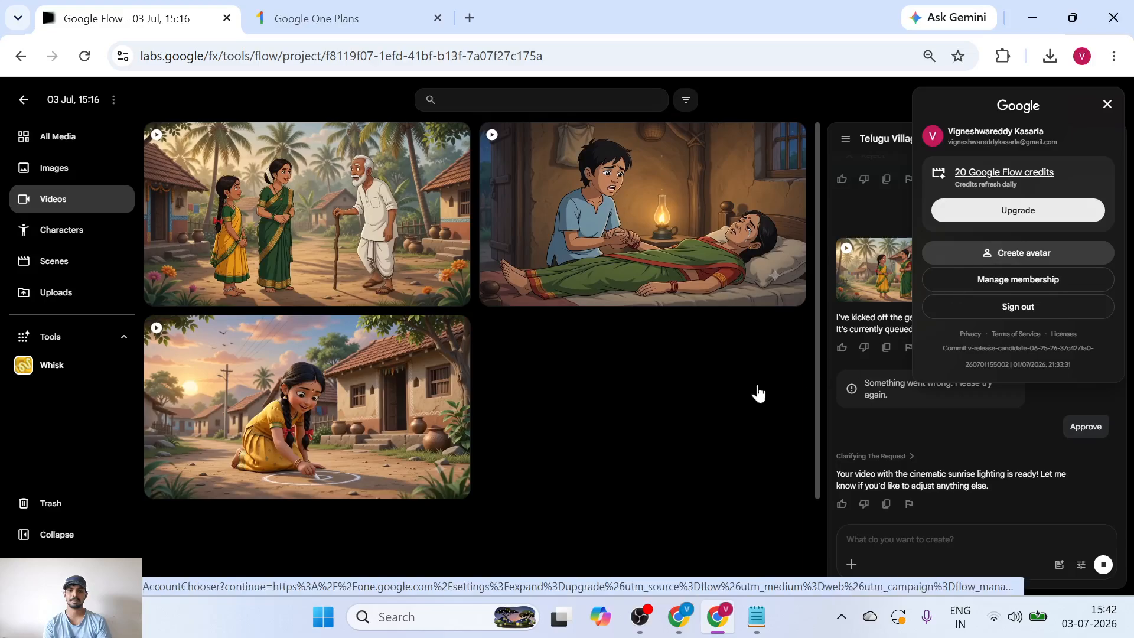
{"action": "left_click", "coordinate": [682, 406]}
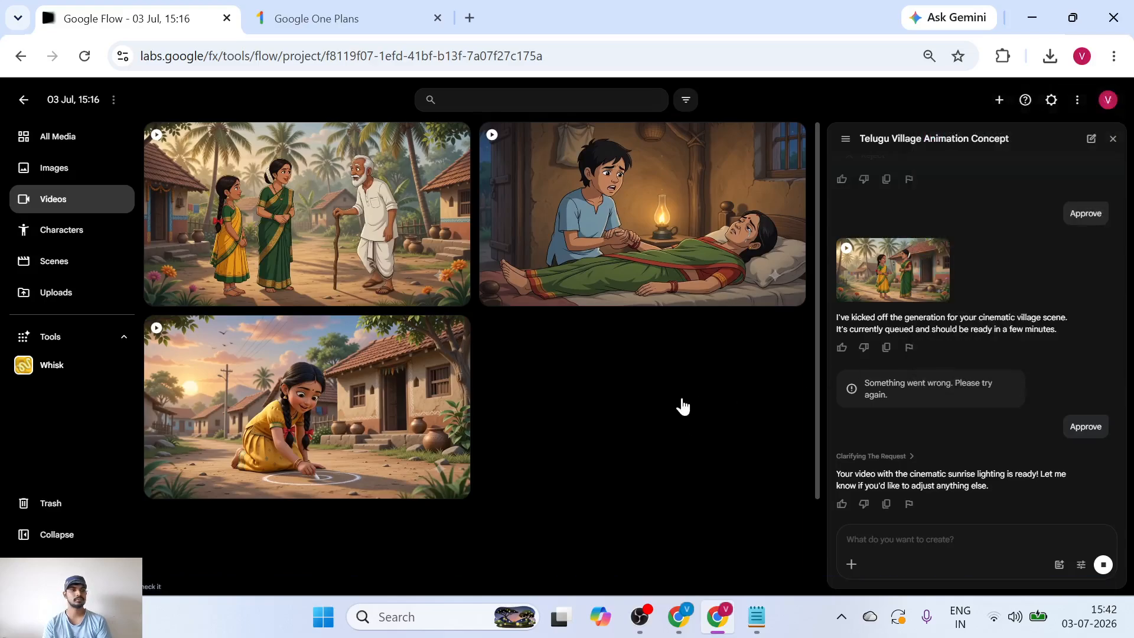
Upload the Ramu MASTER character sheet from the Downloads folder as a new character and return to the project.
{"action": "left_click", "coordinate": [57, 239]}
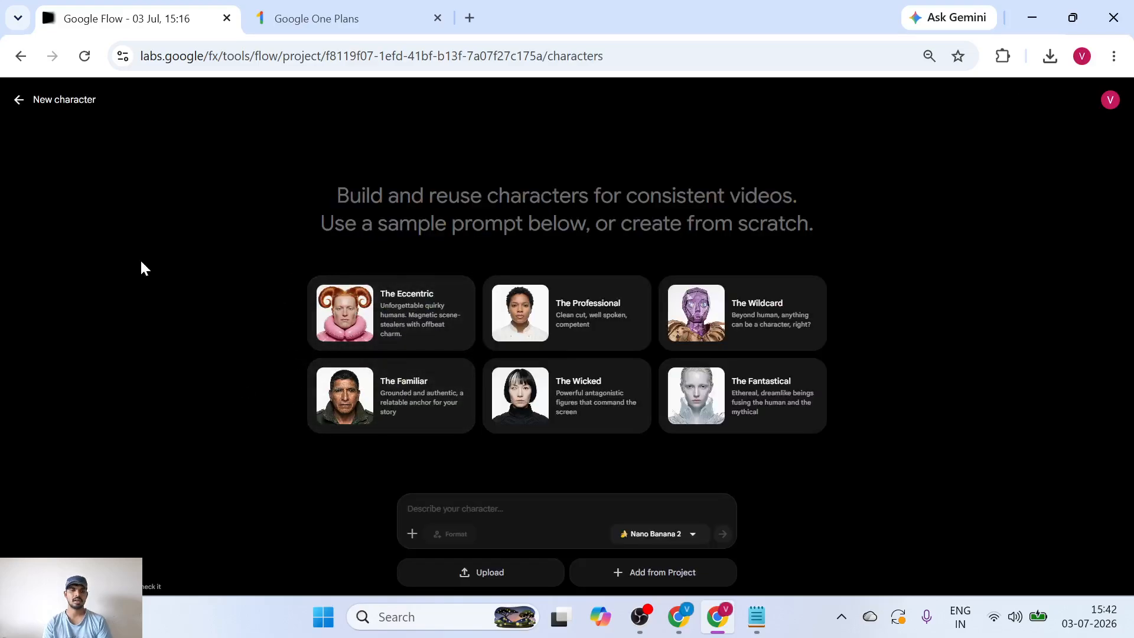
{"action": "left_click", "coordinate": [495, 573]}
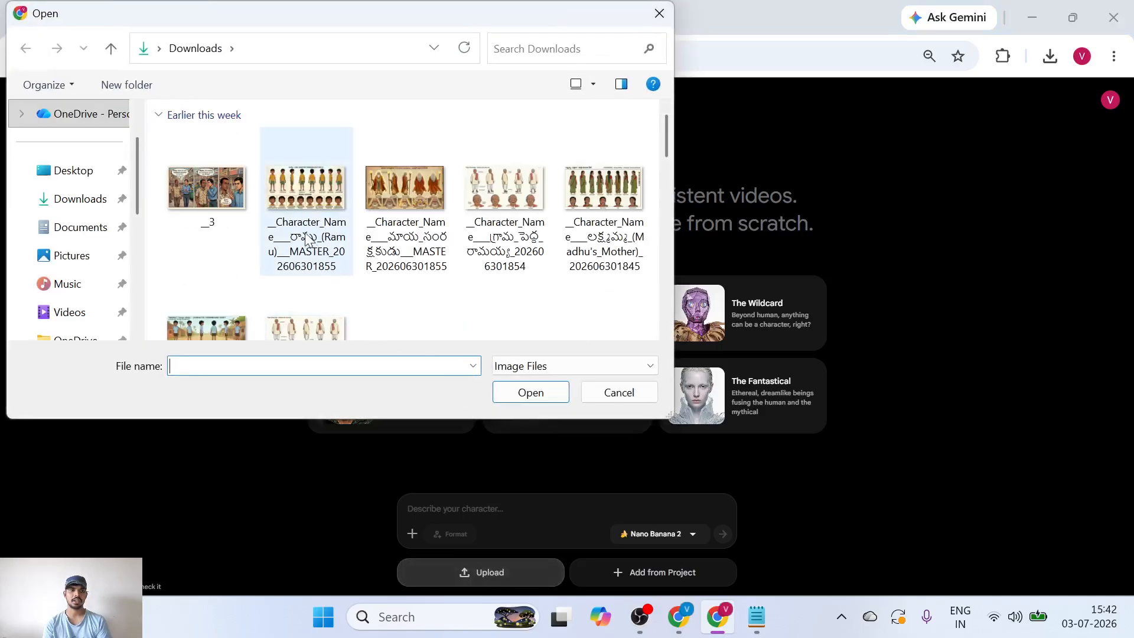
{"action": "double_click", "coordinate": [303, 224]}
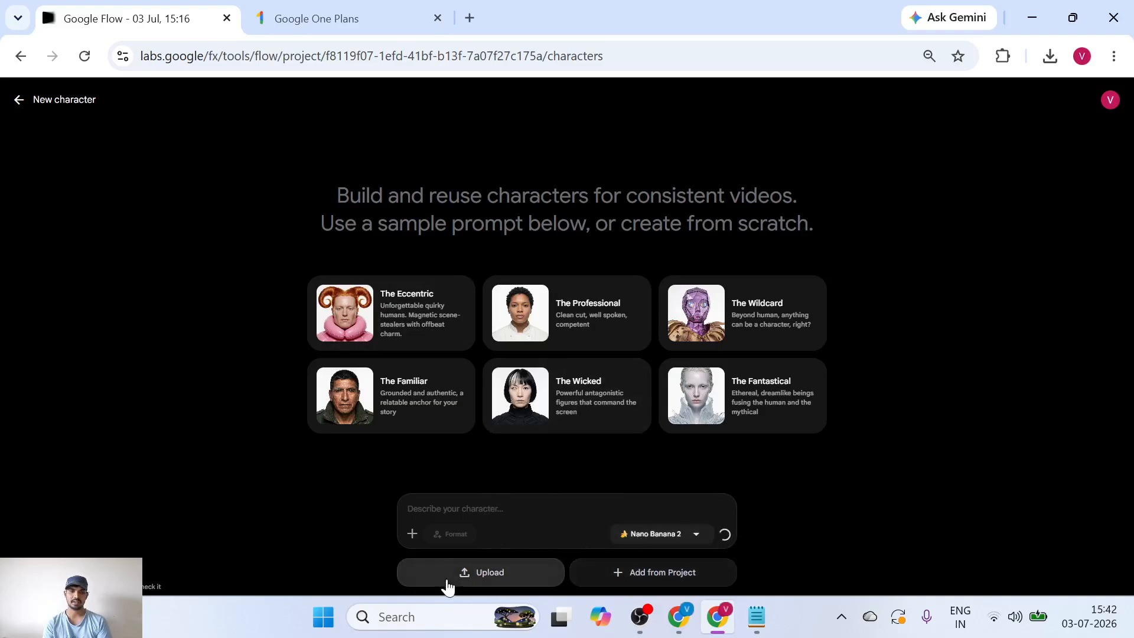
{"action": "left_click", "coordinate": [18, 101]}
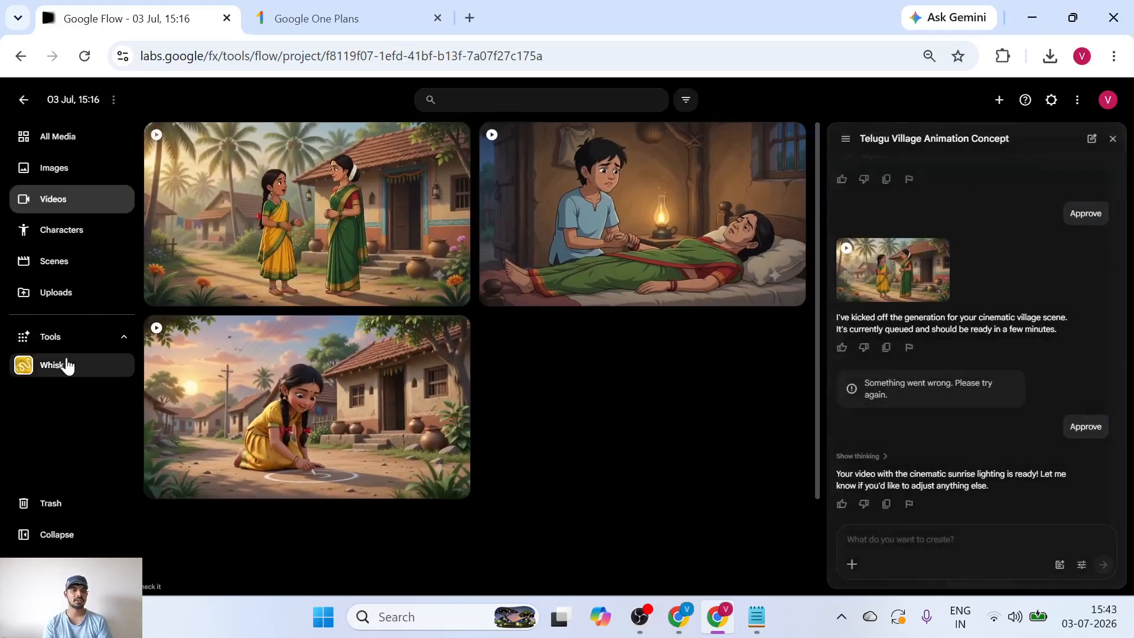
Browse all the project's media down to the Telugu village girl character sheet.
{"action": "left_click", "coordinate": [52, 144]}
{"action": "scroll", "coordinate": [300, 350], "scroll_direction": "down", "scroll_amount": 20}
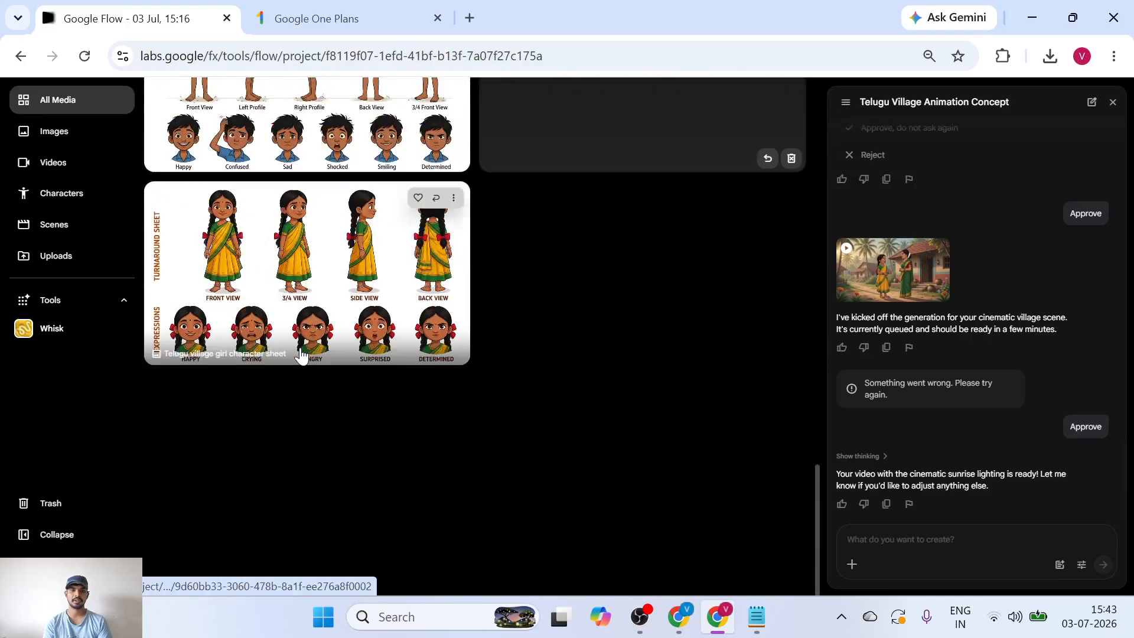
Name the untitled character with the yellow-shirt boy's turnaround sheet "ramu".
{"action": "left_click", "coordinate": [302, 355]}
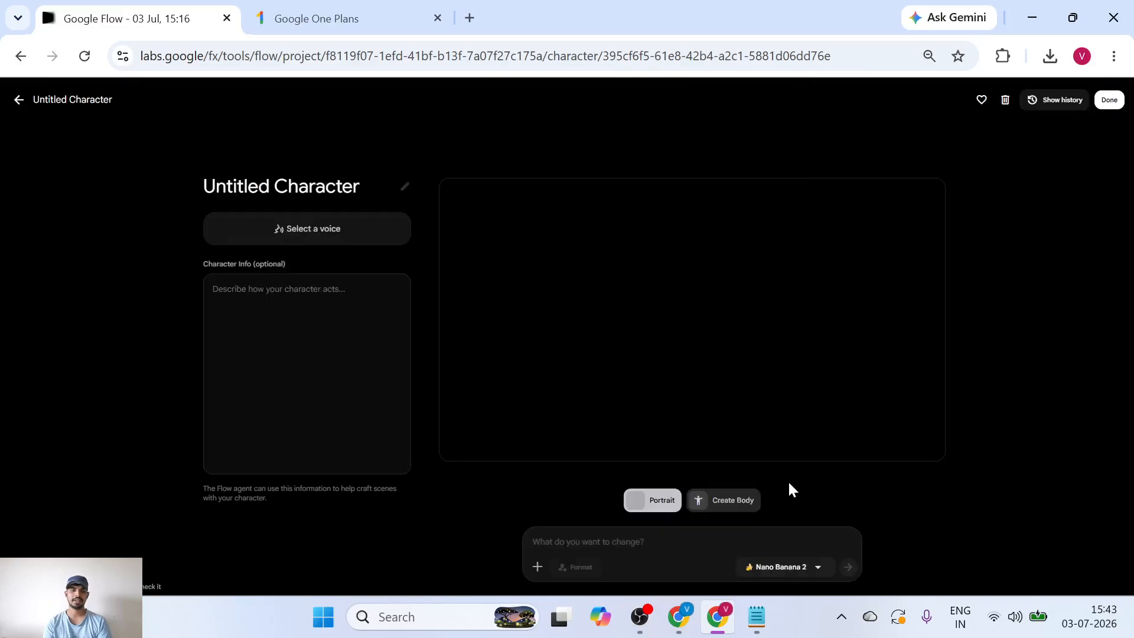
{"action": "left_click", "coordinate": [269, 191]}
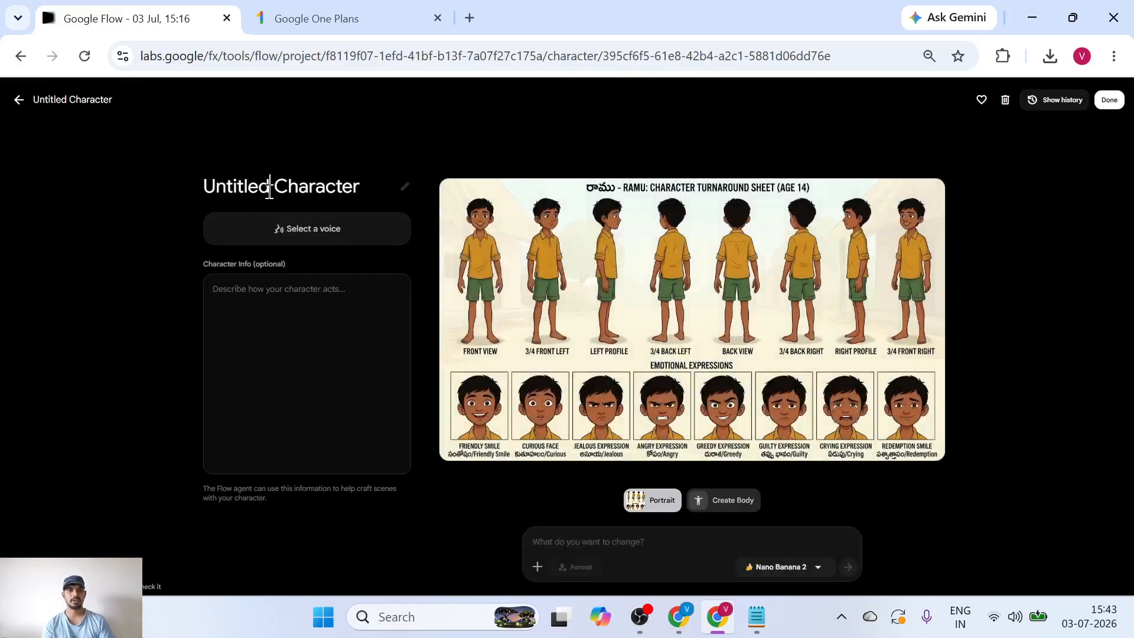
{"action": "key", "text": "ctrl+a"}
{"action": "key", "text": "BackSpace"}
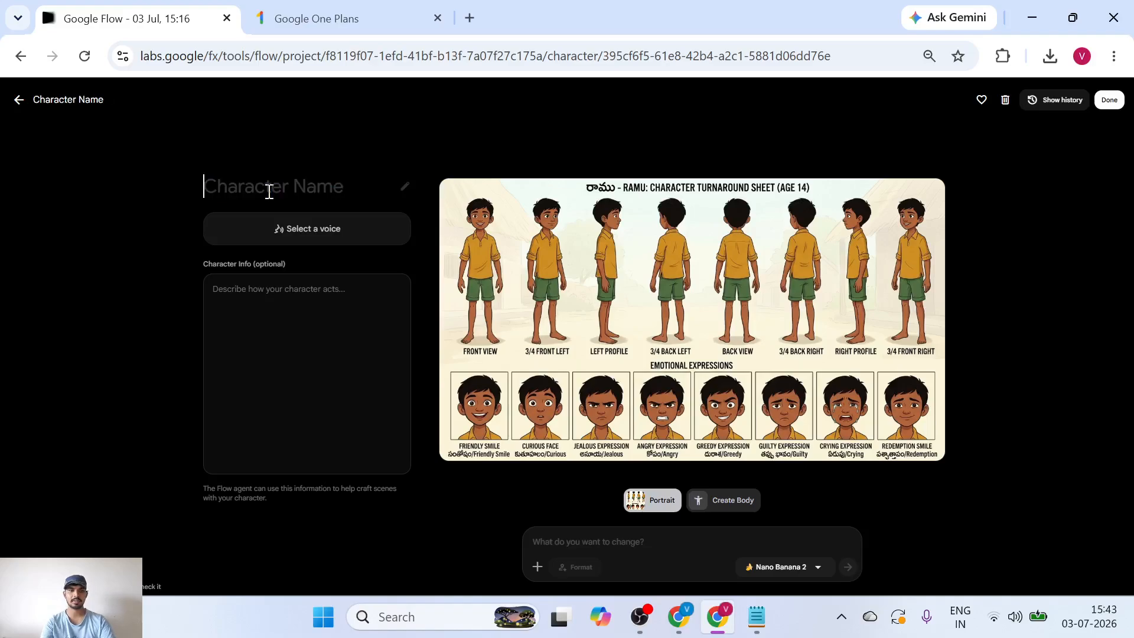
{"action": "type", "text": "ramu"}
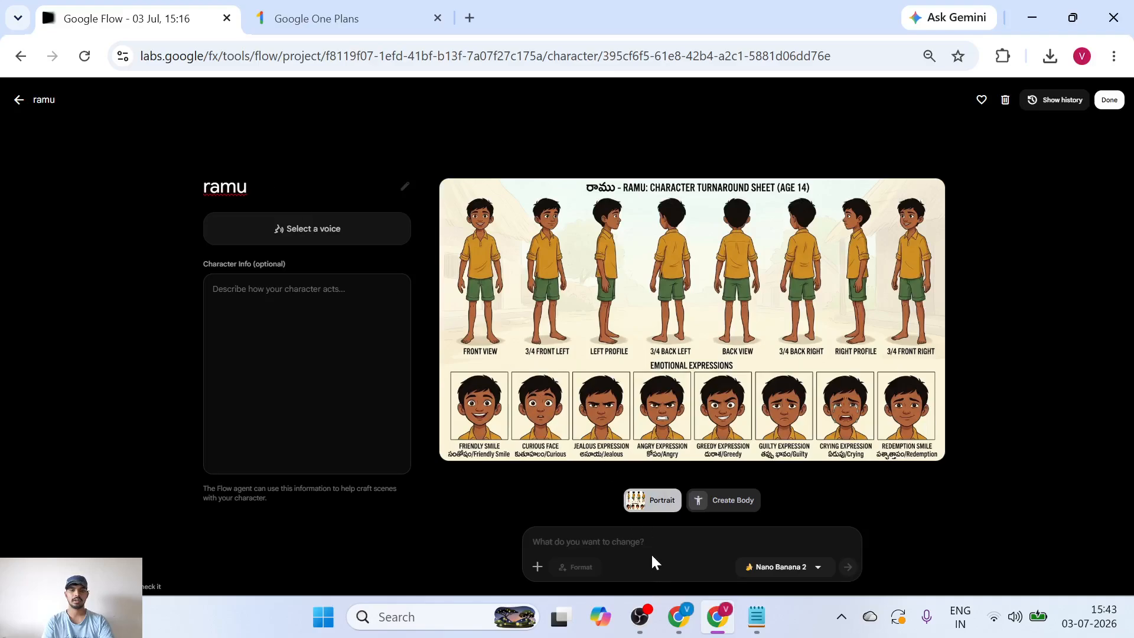
Find the "ramu" asset by mention, add its MASTER image to the character's edit prompt, and return to the project.
{"action": "left_click", "coordinate": [616, 543]}
{"action": "type", "text": "@"}
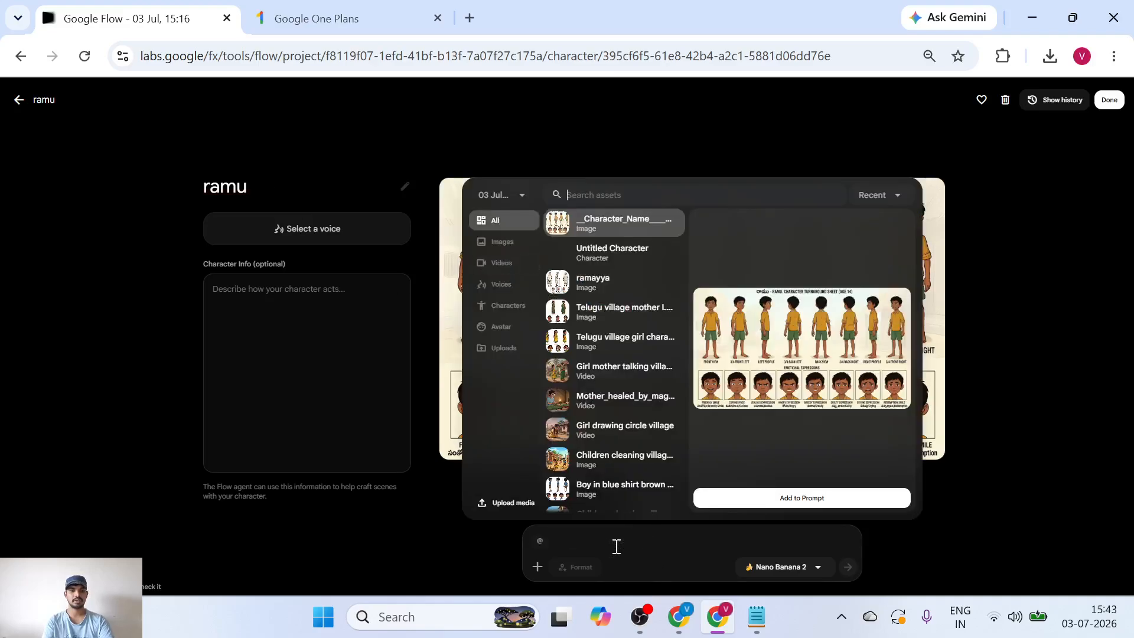
{"action": "type", "text": "ra"}
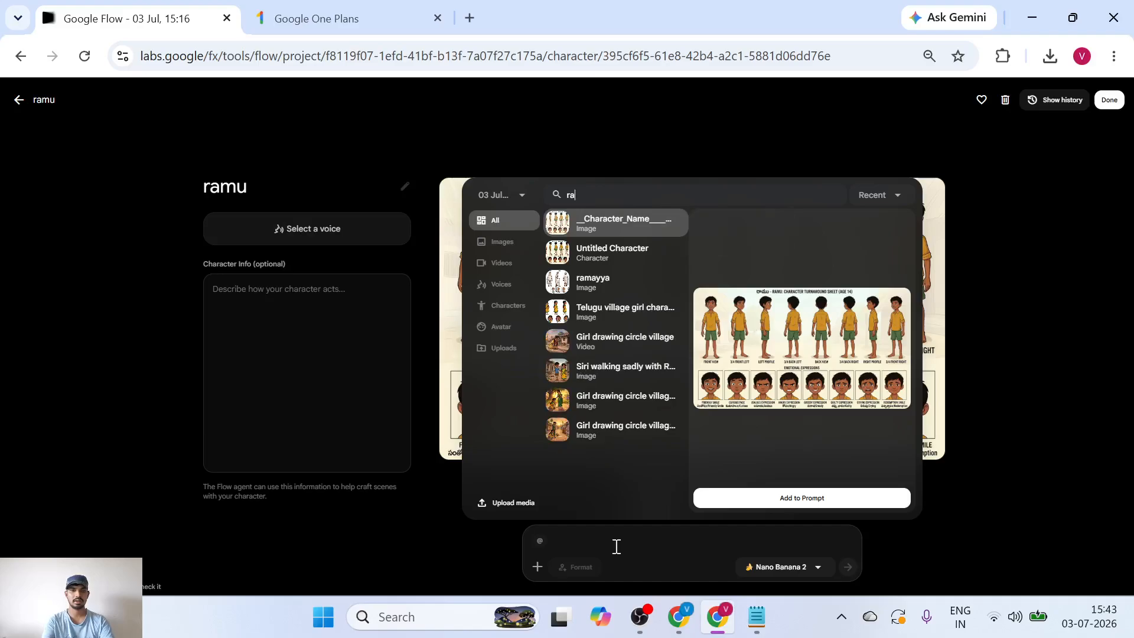
{"action": "type", "text": "mu"}
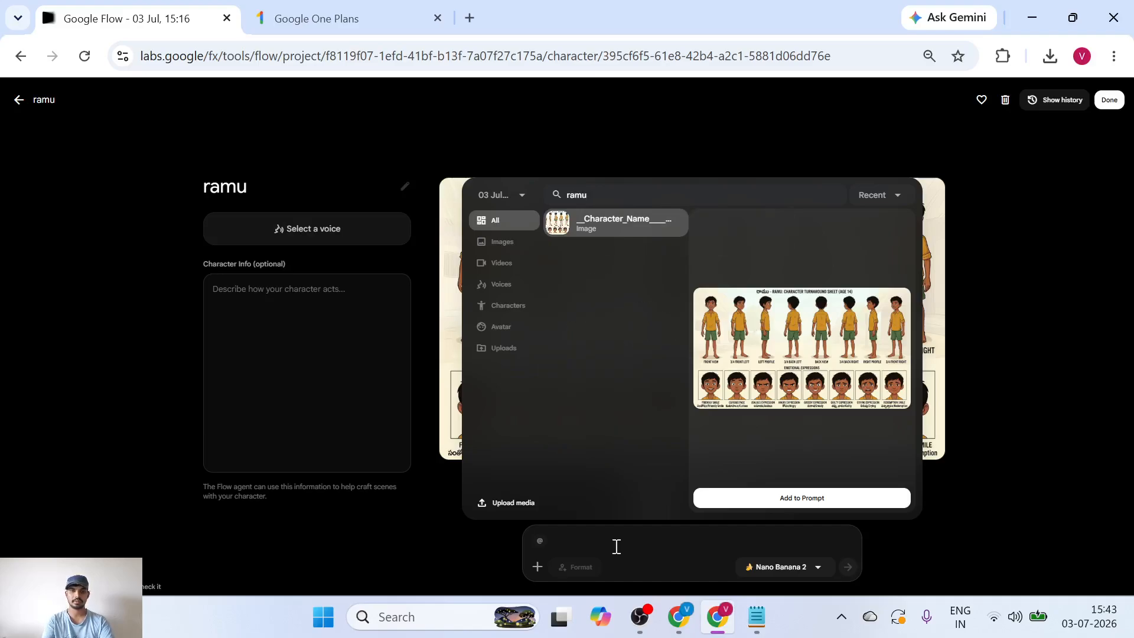
{"action": "key", "text": "Return"}
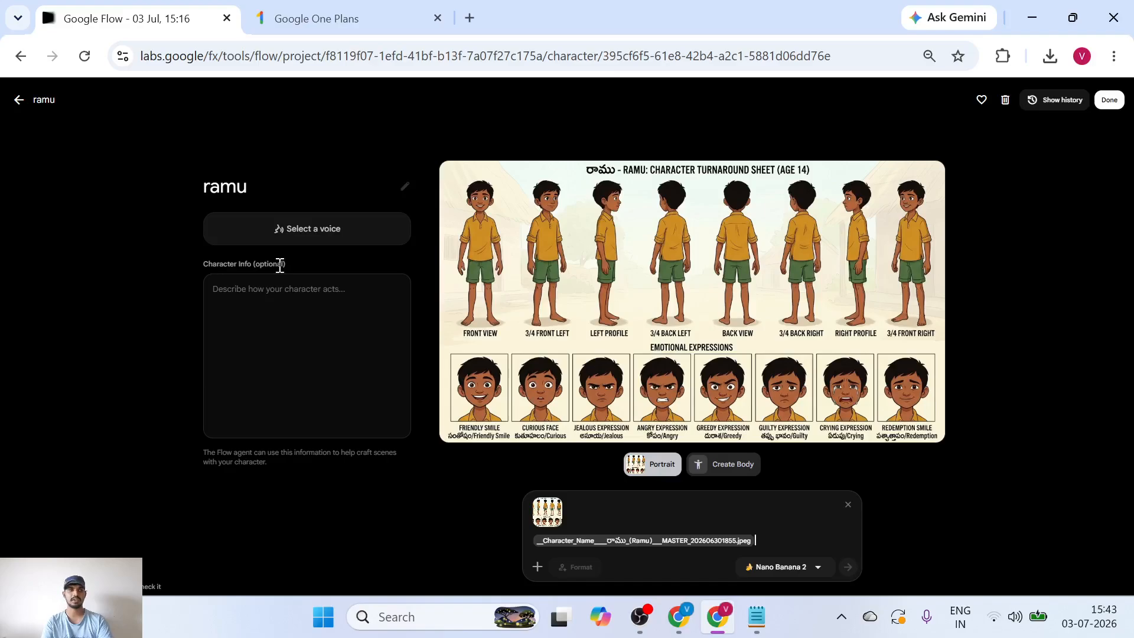
{"action": "left_click", "coordinate": [19, 101]}
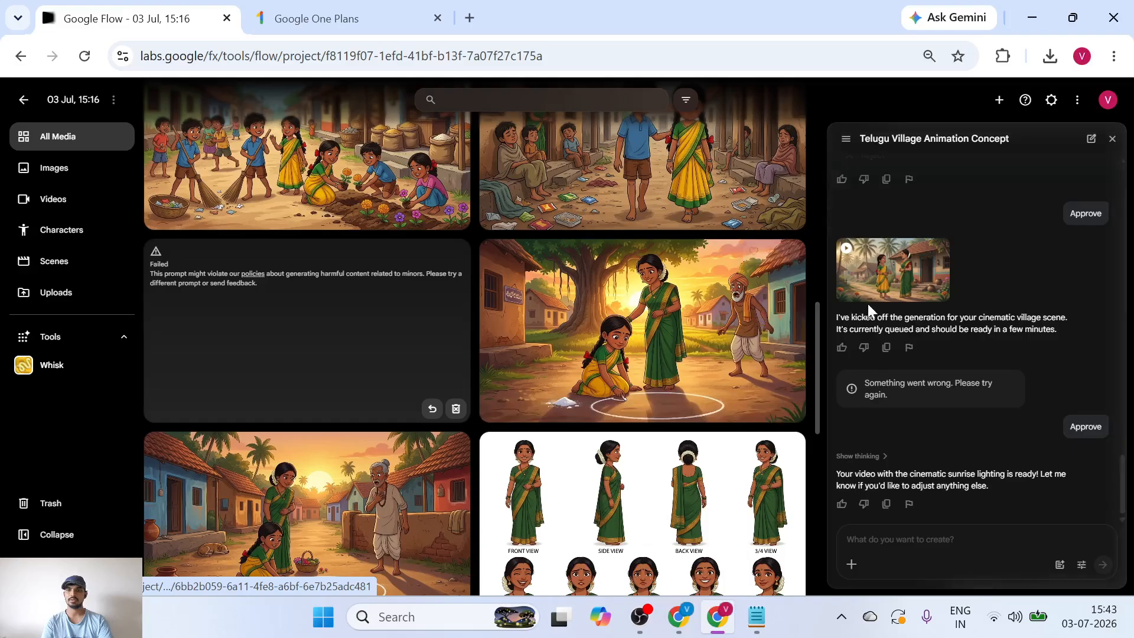
Review the project's media, from the ramu character and generated videos down to the scene images and character sheets.
{"action": "scroll", "coordinate": [877, 304], "scroll_direction": "up", "scroll_amount": 5}
{"action": "scroll", "coordinate": [878, 304], "scroll_direction": "down", "scroll_amount": 5}
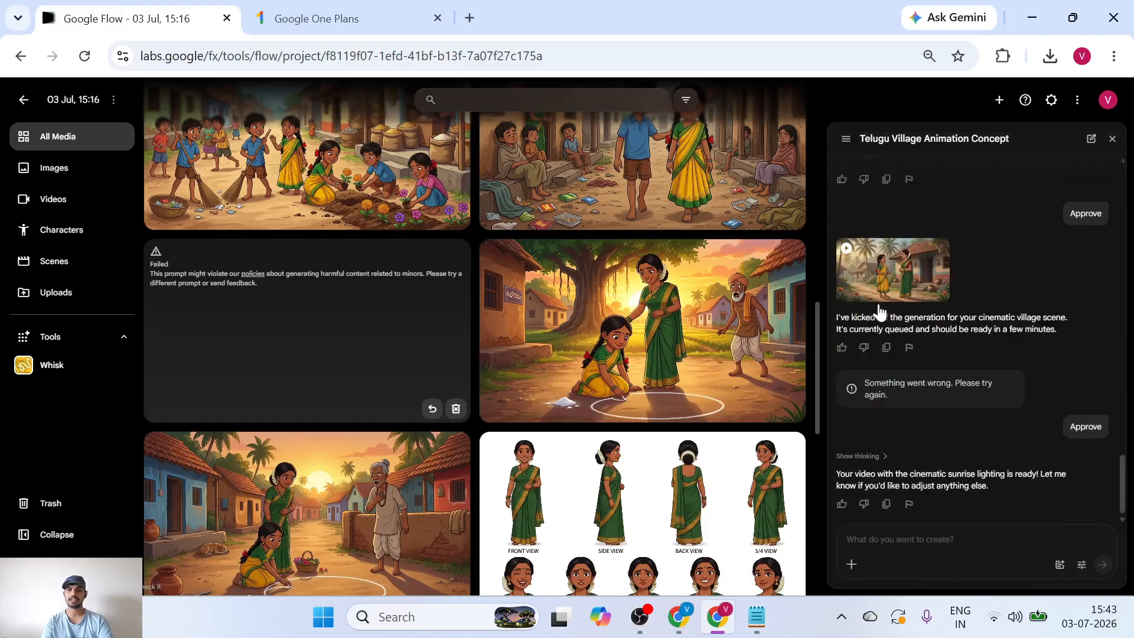
{"action": "scroll", "coordinate": [620, 304], "scroll_direction": "up", "scroll_amount": 3}
{"action": "scroll", "coordinate": [620, 304], "scroll_direction": "up", "scroll_amount": 5}
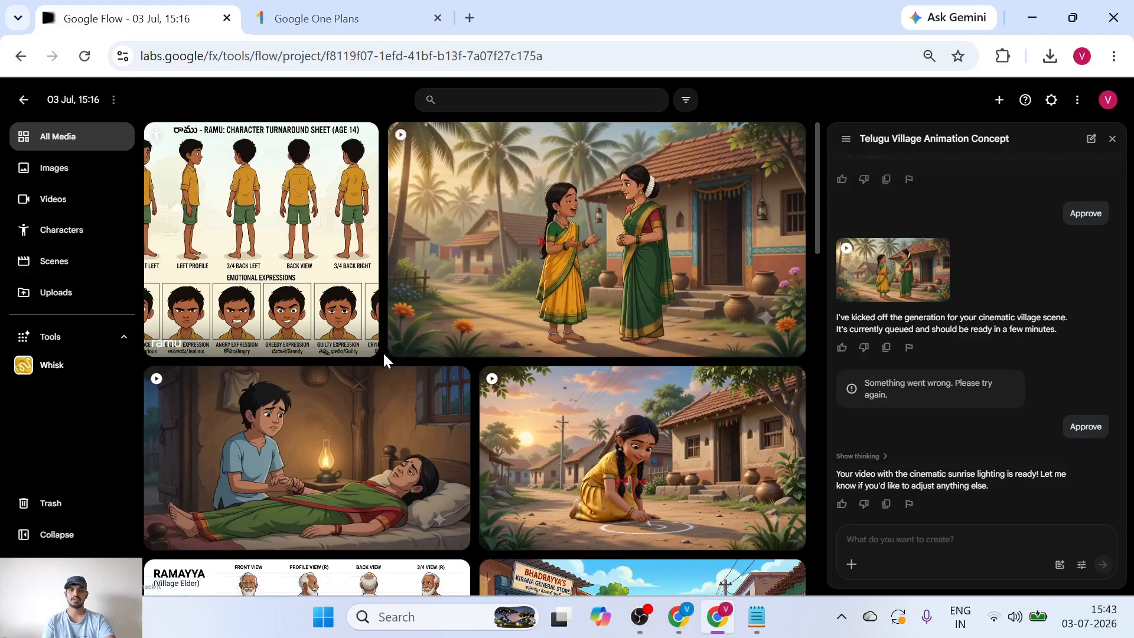
{"action": "scroll", "coordinate": [383, 352], "scroll_direction": "down", "scroll_amount": 4}
{"action": "scroll", "coordinate": [382, 351], "scroll_direction": "up", "scroll_amount": 4}
{"action": "scroll", "coordinate": [383, 352], "scroll_direction": "down", "scroll_amount": 10}
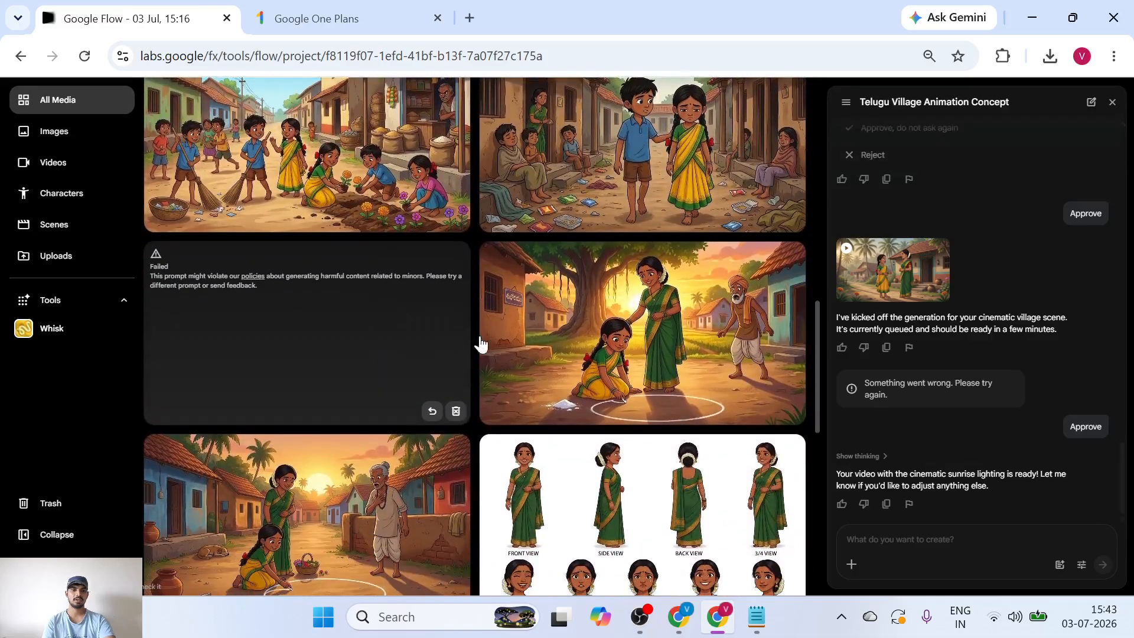
{"action": "scroll", "coordinate": [469, 331], "scroll_direction": "up", "scroll_amount": 10}
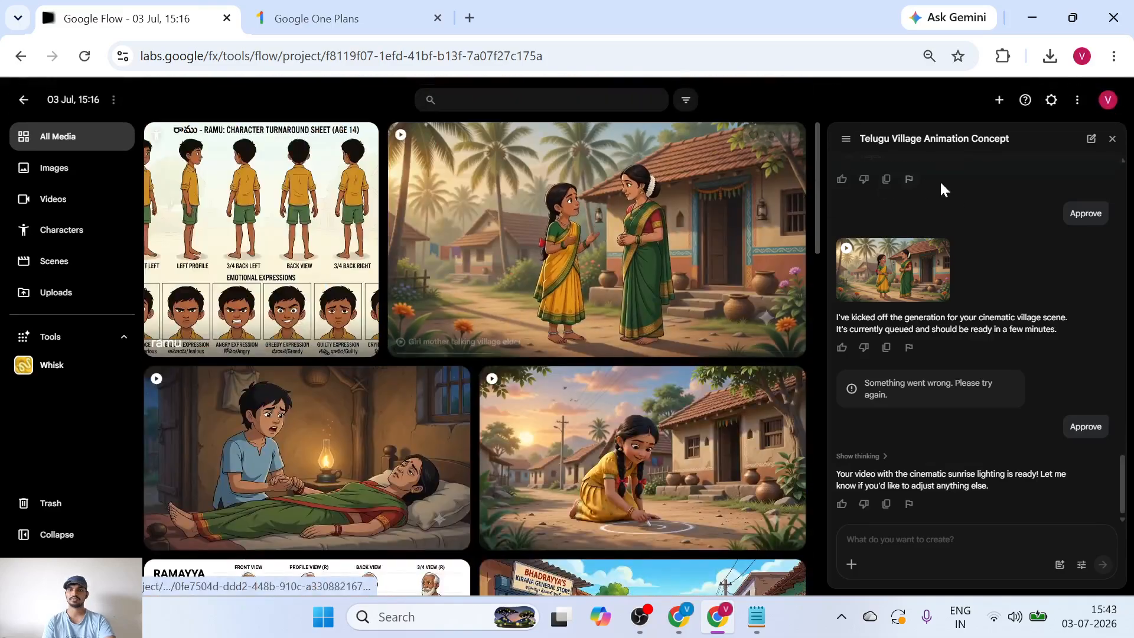